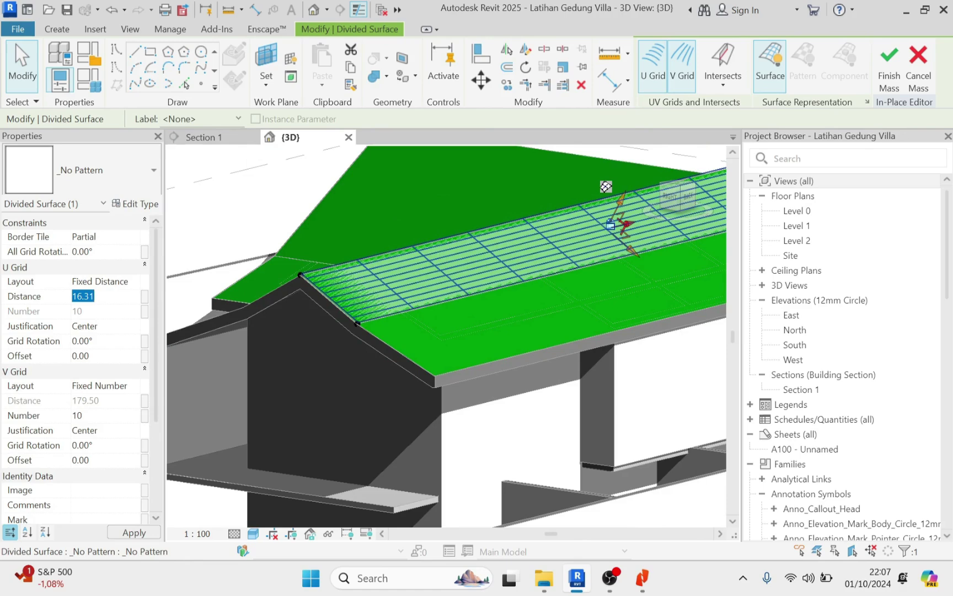
# Set the divided roof surface's U grid distance to 30, and its V grid layout to Fixed Distance with a distance of 15.
pyautogui.write('30')
pyautogui.click(126, 390)
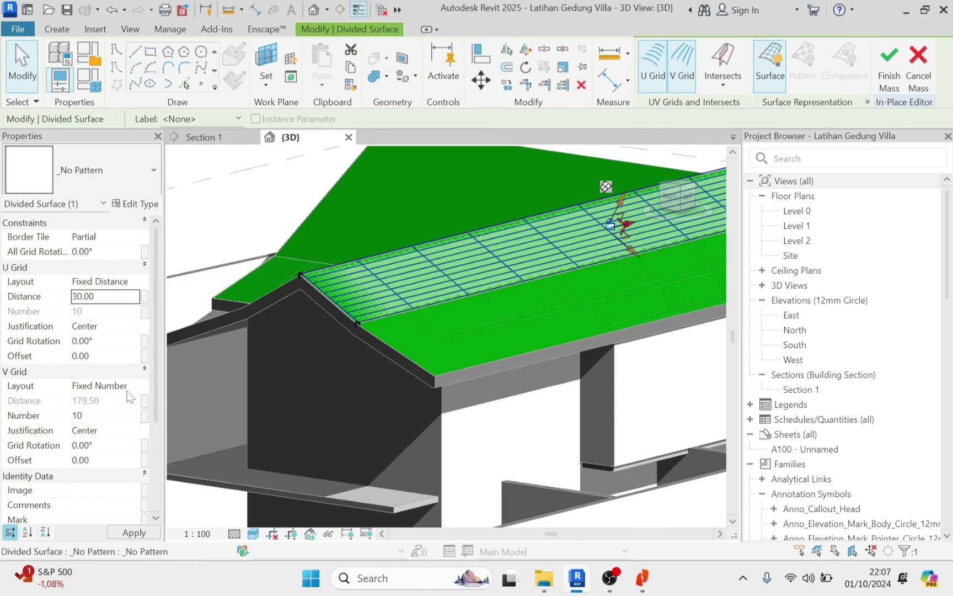
pyautogui.click(130, 387)
pyautogui.click(105, 412)
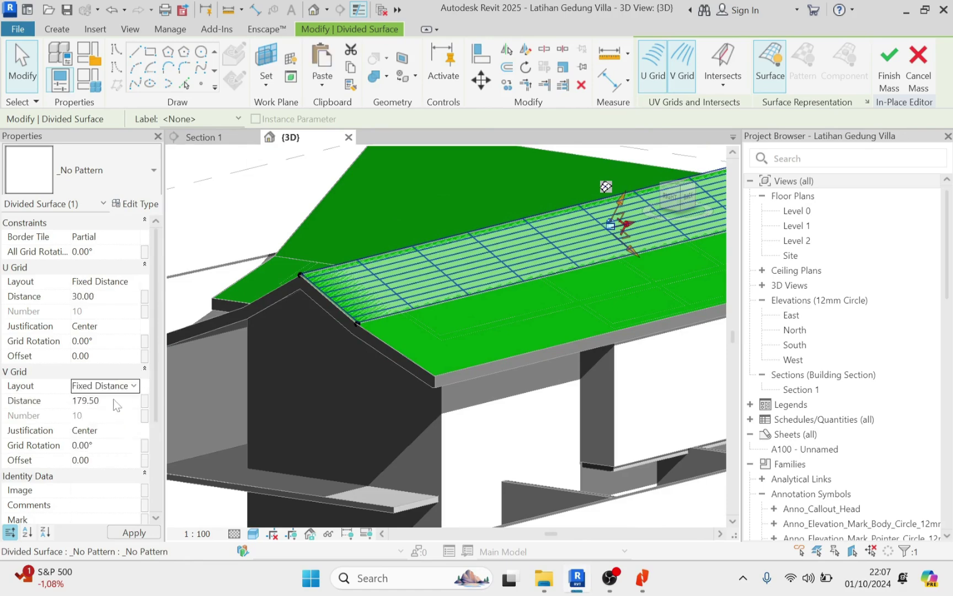
pyautogui.click(86, 400)
pyautogui.write('15')
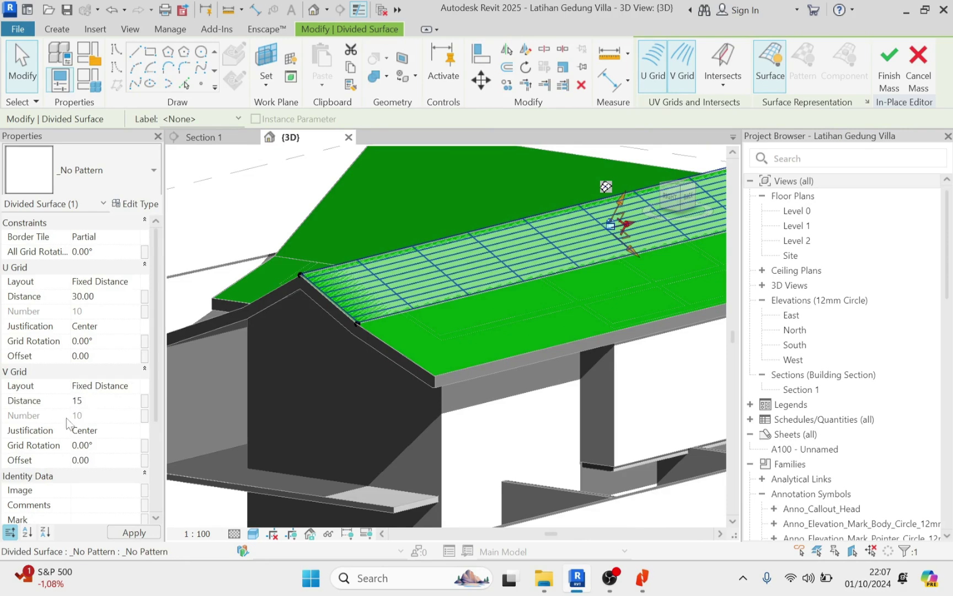
# Apply the 1/2 Step pattern to the divided roof surface.
pyautogui.click(141, 180)
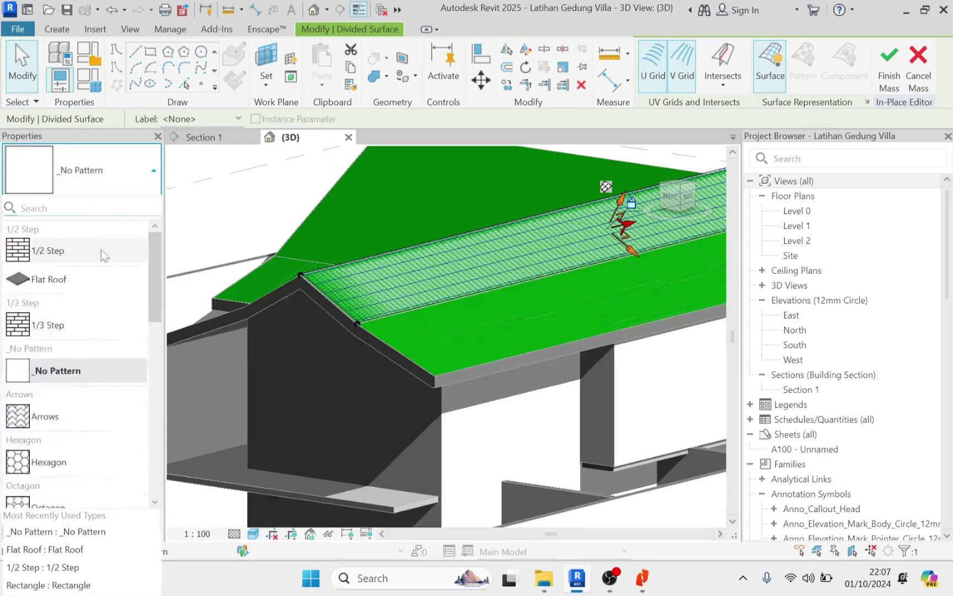
pyautogui.click(89, 251)
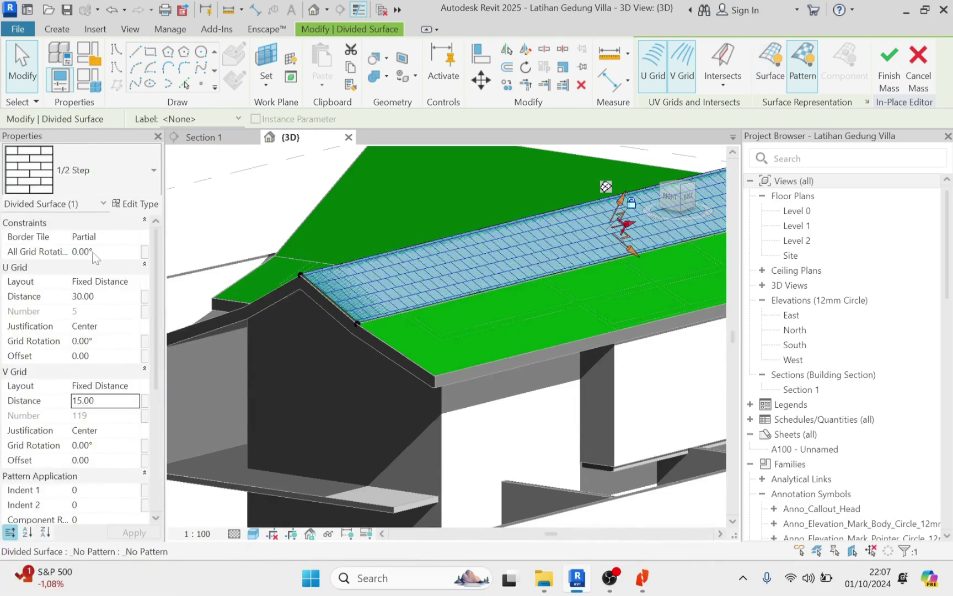
pyautogui.moveTo(419, 311)
pyautogui.keyDown('shift'); pyautogui.mouseDown(button='middle')
pyautogui.moveTo(404, 347)
pyautogui.moveTo(248, 336)
pyautogui.moveTo(313, 355)
pyautogui.moveTo(308, 362)
pyautogui.mouseUp(button='middle'); pyautogui.keyUp('shift')
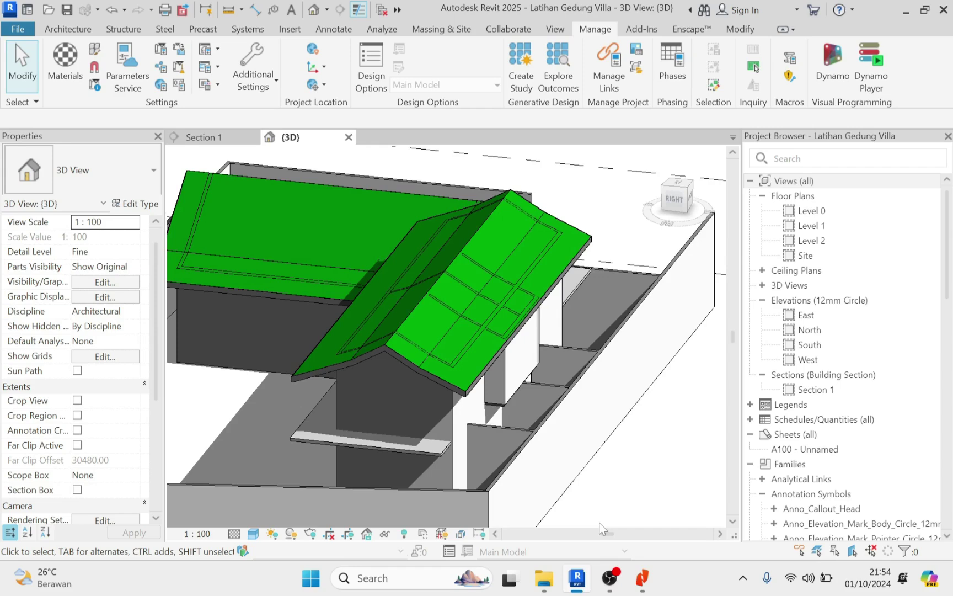
# Switch to Nitro PDF Pro and examine the roof tiles in the villa renderings on page 1 of Bali Villas - Architecture.
pyautogui.moveTo(610, 583)
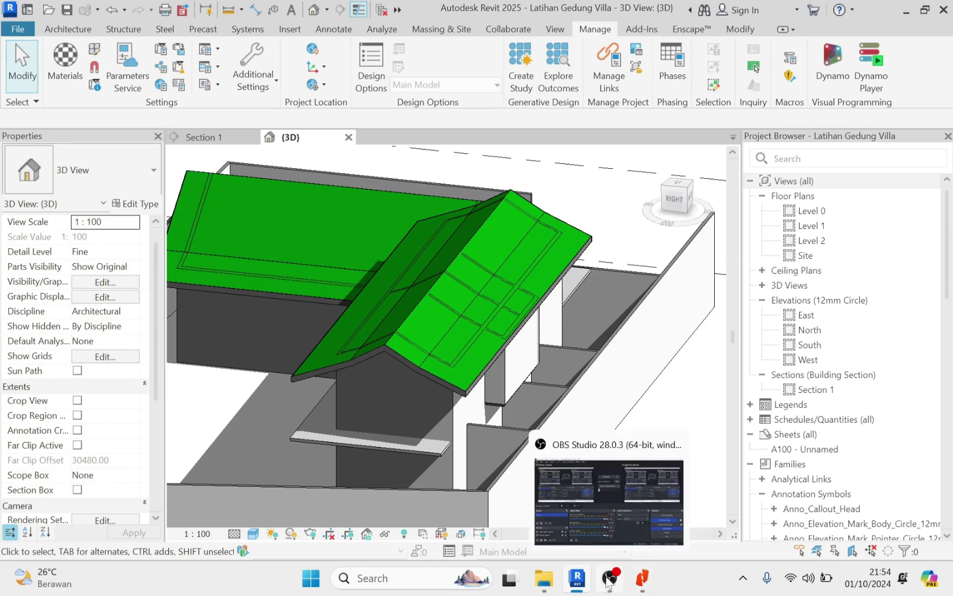
pyautogui.click(641, 578)
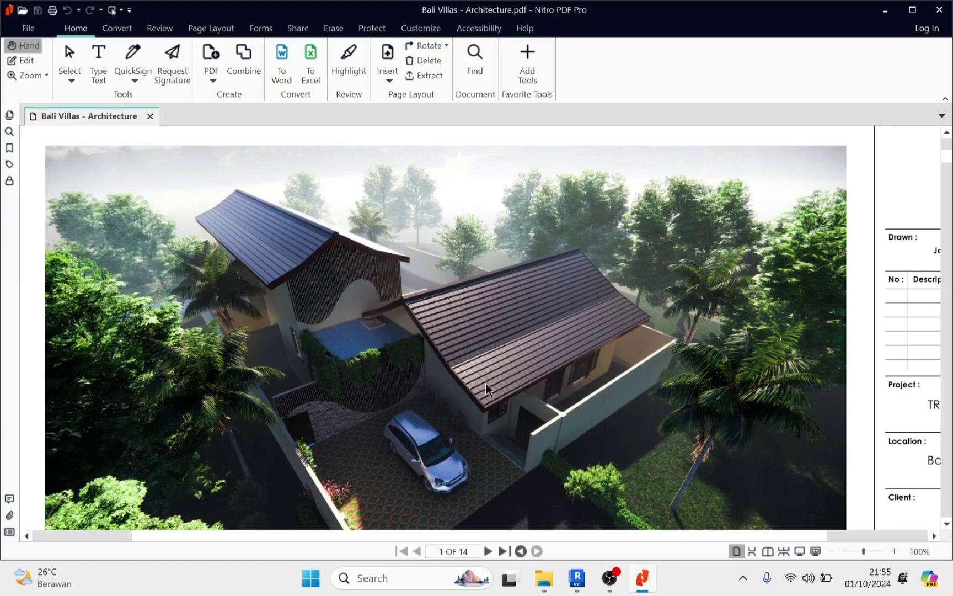
pyautogui.scroll(3, 487, 382)
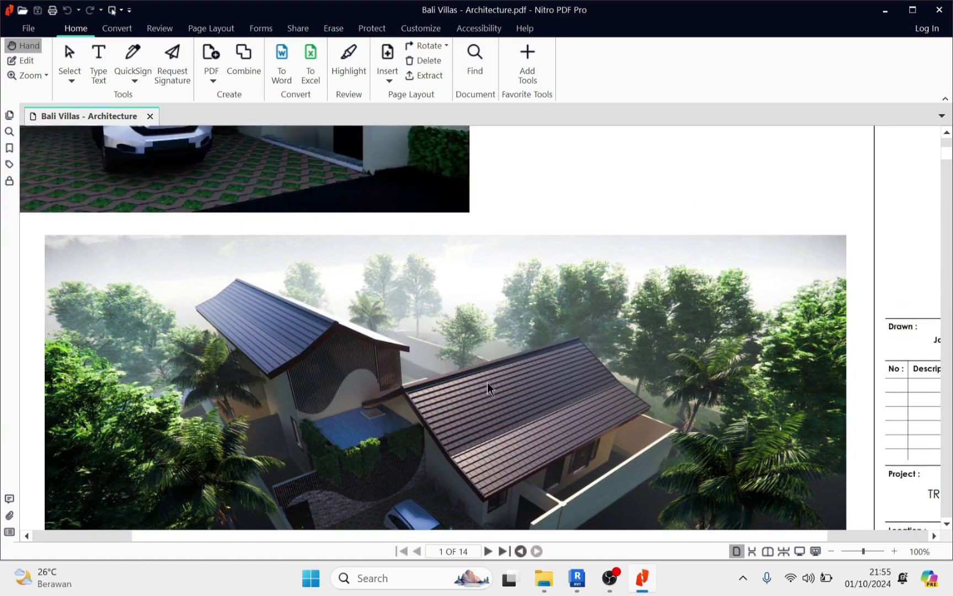
pyautogui.scroll(5, 487, 382)
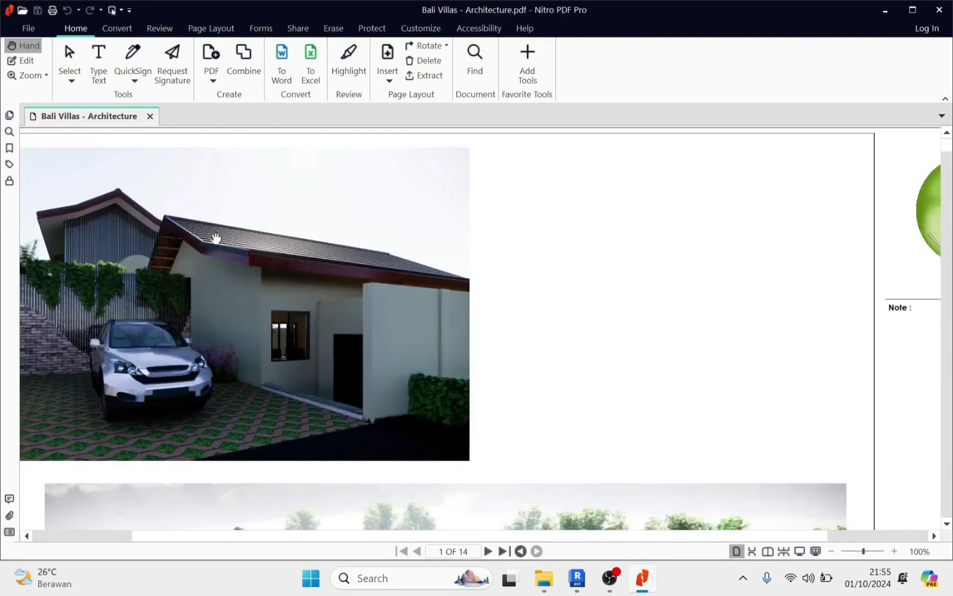
pyautogui.scroll(-6, 262, 298)
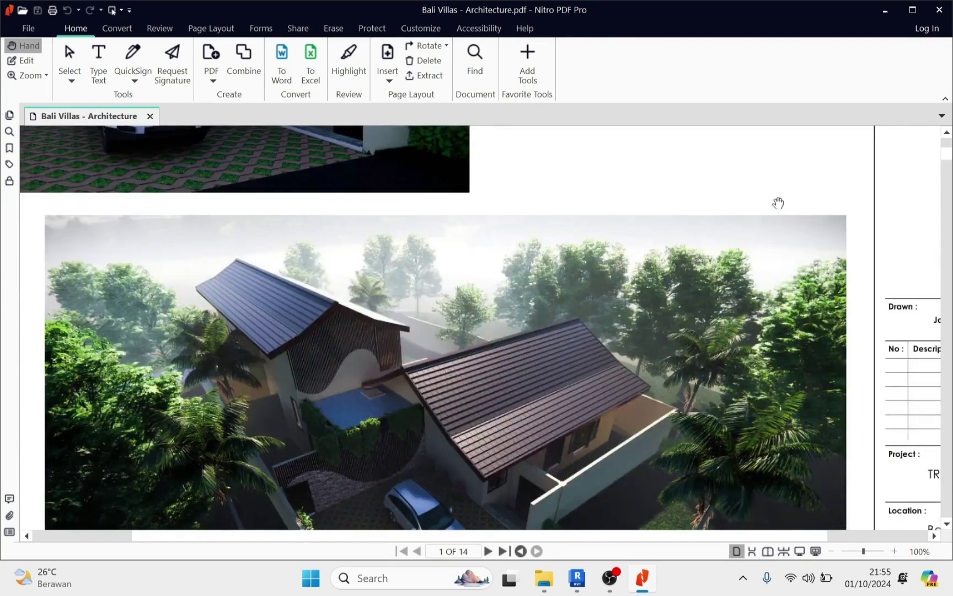
# Switch back to Revit and create a new family from the Metric Generic Model Pattern Based template in the English folder.
pyautogui.click(577, 579)
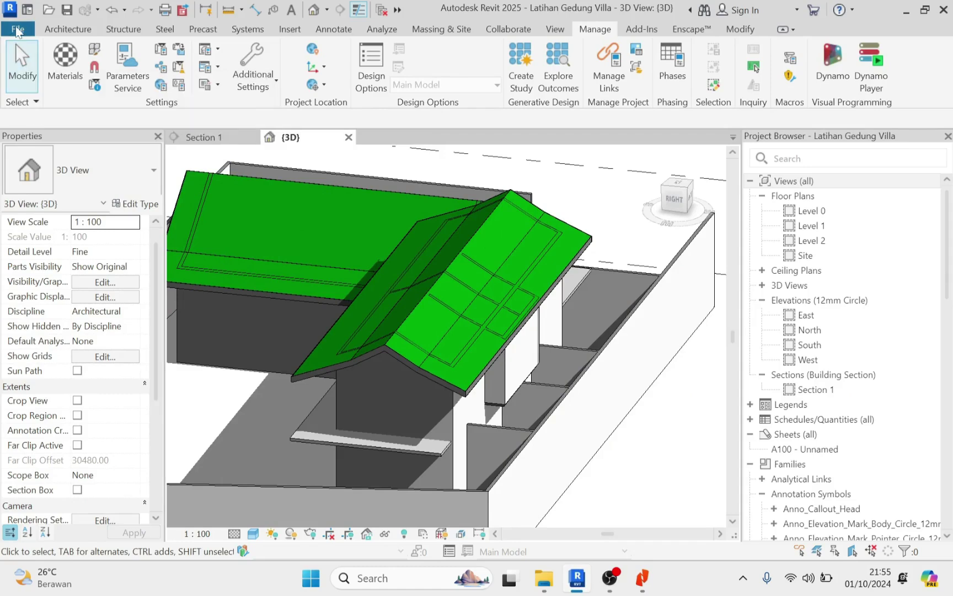
pyautogui.click(17, 29)
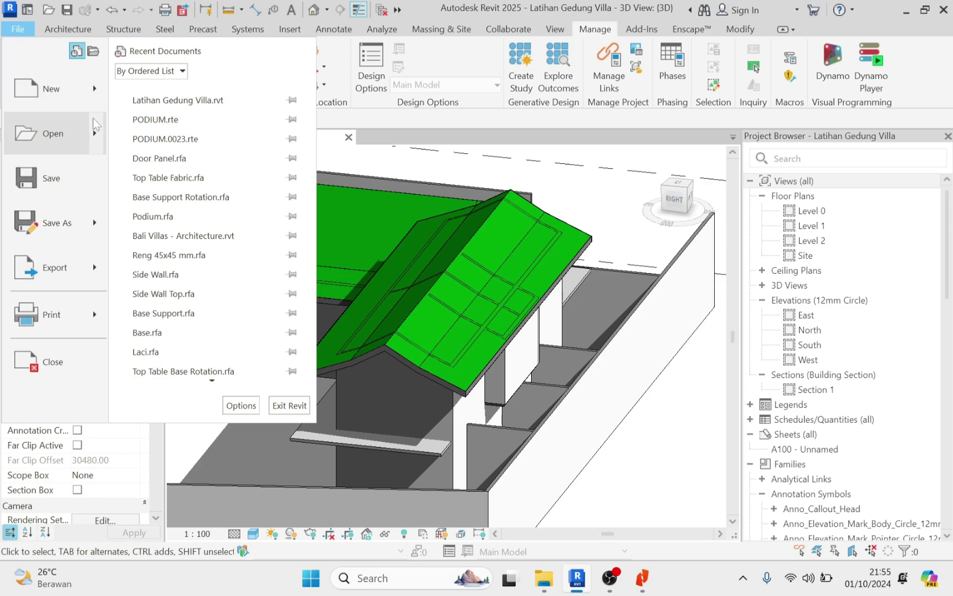
pyautogui.moveTo(100, 105)
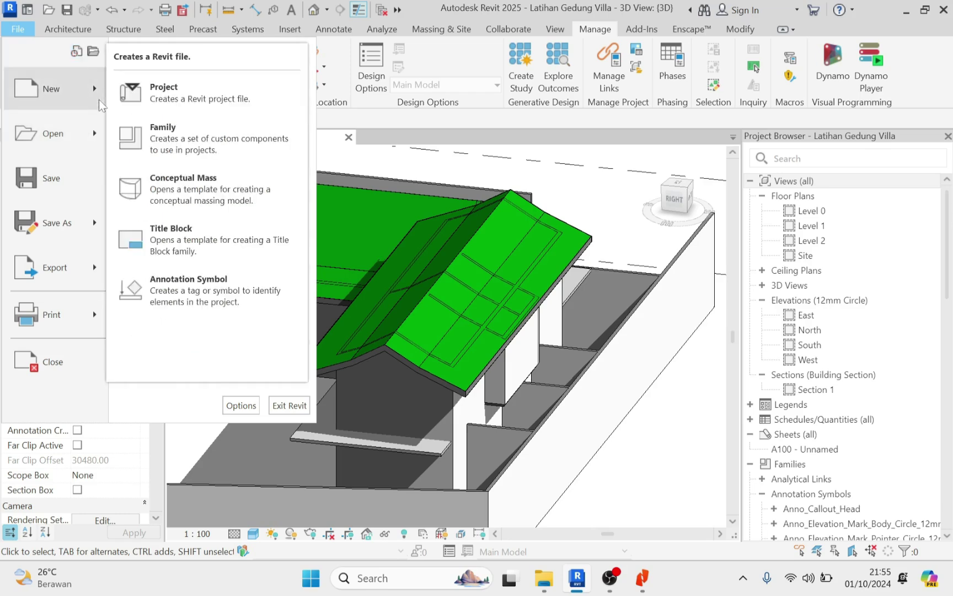
pyautogui.click(174, 145)
pyautogui.doubleClick(150, 180)
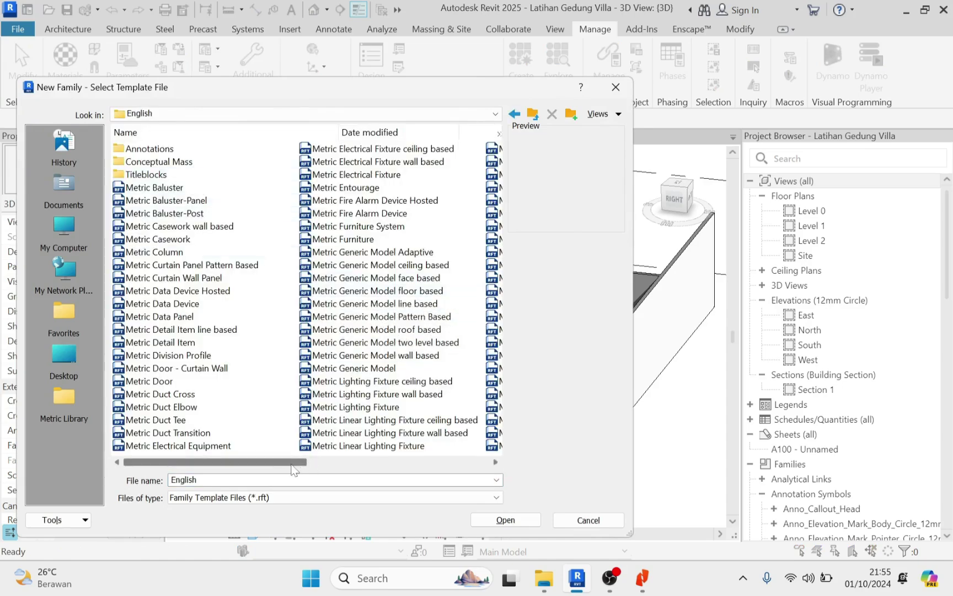
pyautogui.moveTo(291, 465); pyautogui.dragTo(297, 465)
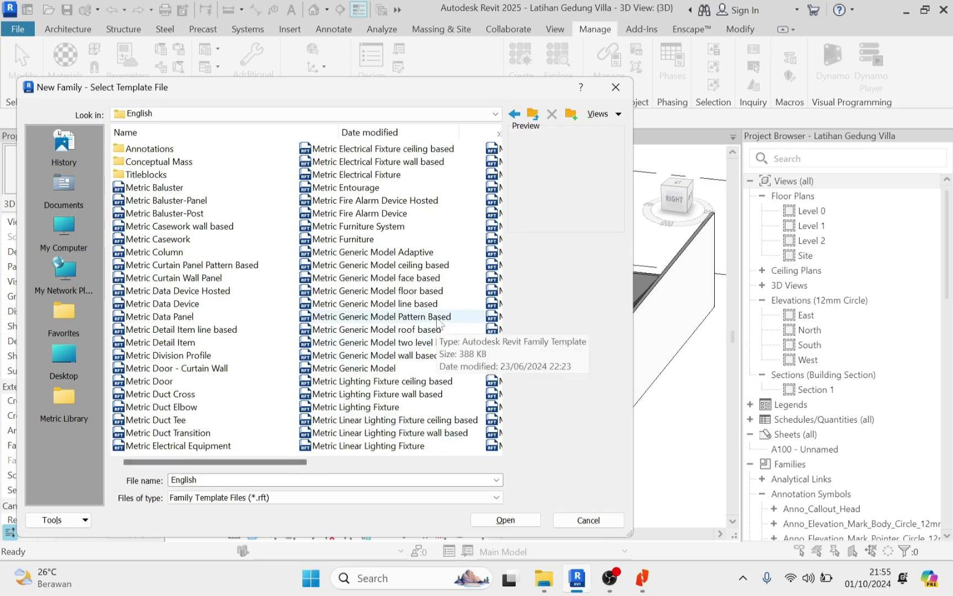
pyautogui.click(438, 317)
pyautogui.click(522, 519)
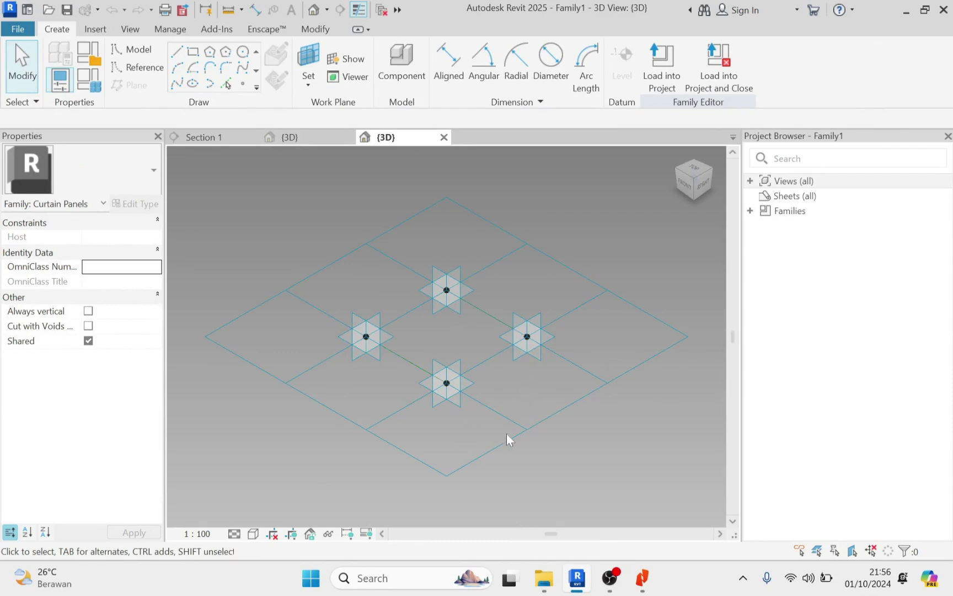
# Change the family's tile pattern grid from Rectangle to the 1/2 Step type.
pyautogui.click(485, 453)
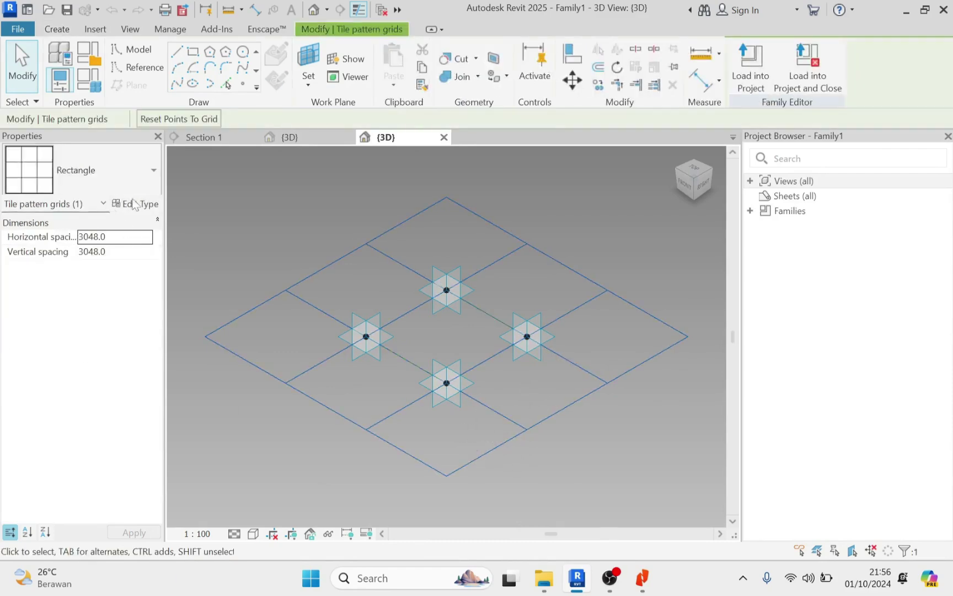
pyautogui.click(153, 171)
pyautogui.scroll(5, 55, 262)
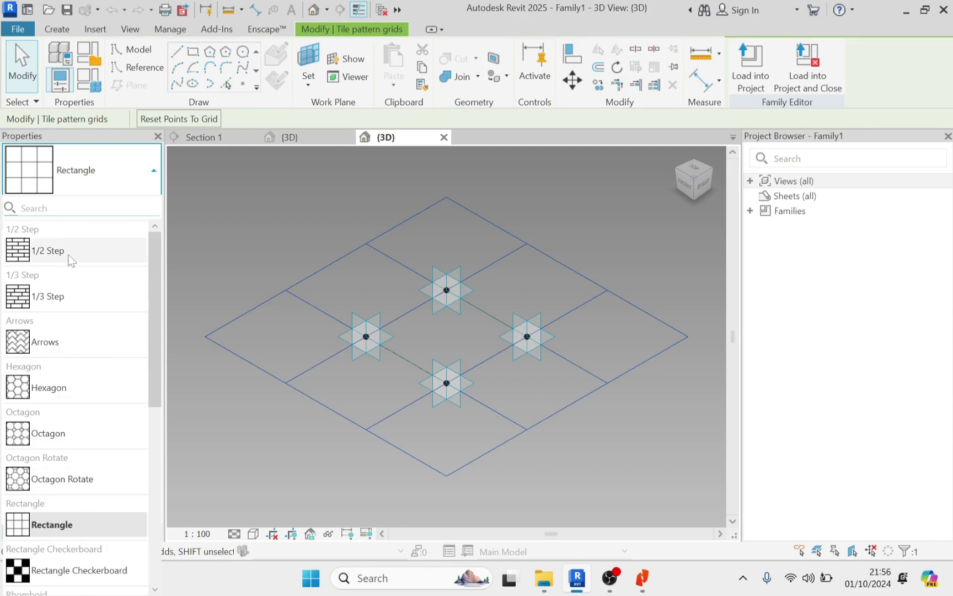
pyautogui.click(69, 254)
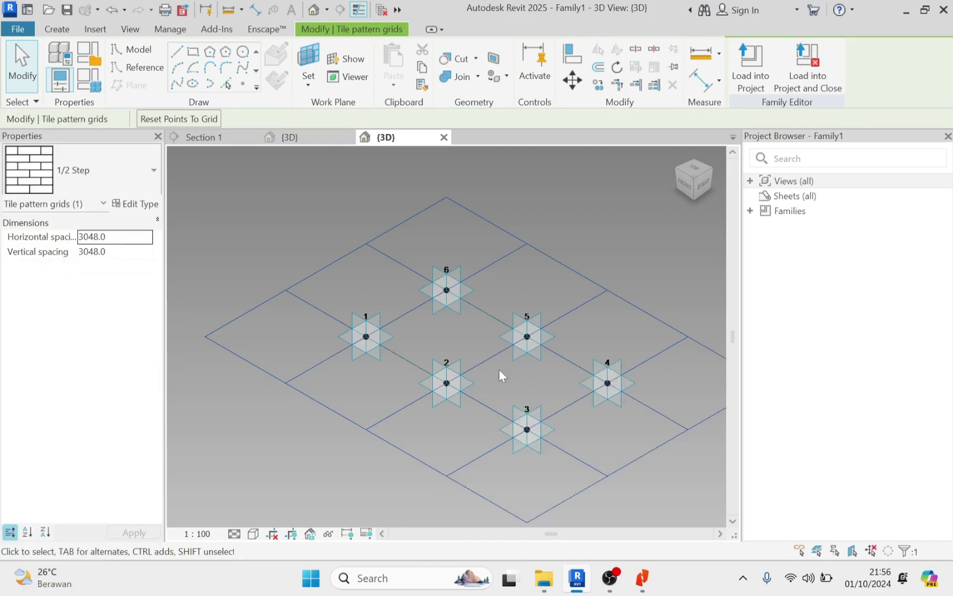
# Set the tile pattern grid's horizontal spacing to 300 and its vertical spacing to 150.
pyautogui.click(129, 236)
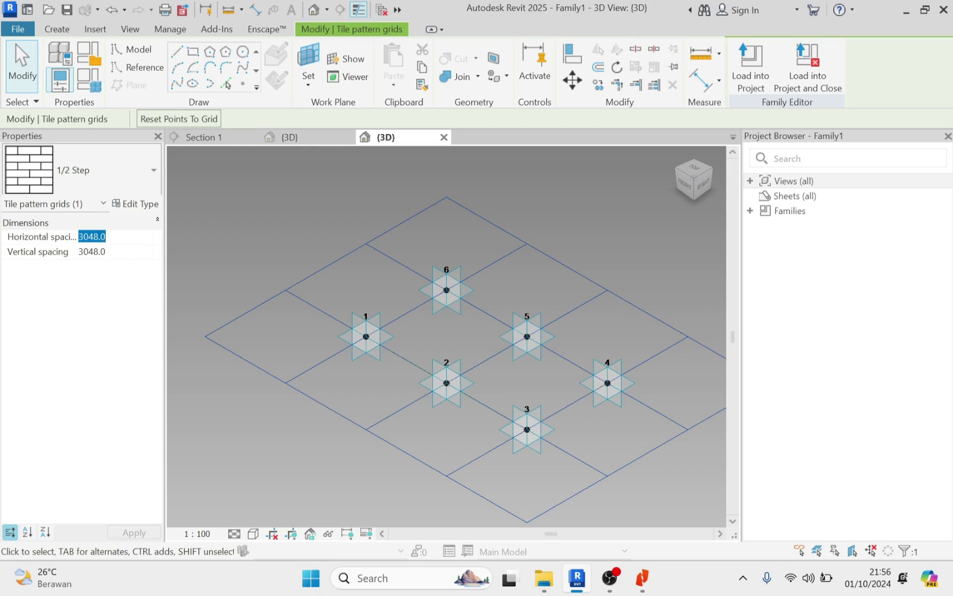
pyautogui.write('300')
pyautogui.press('Tab')
pyautogui.write('1')
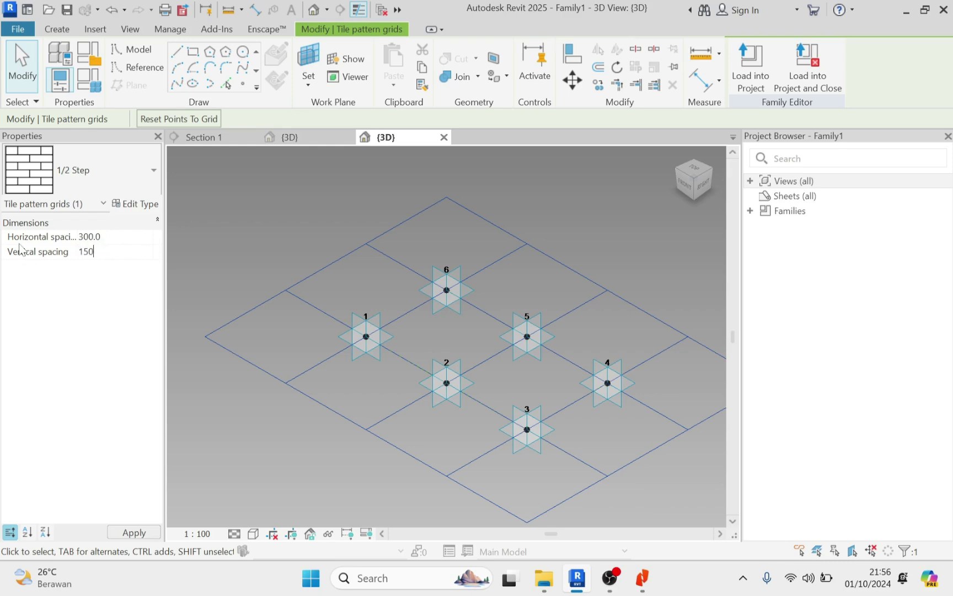
pyautogui.press('Return')
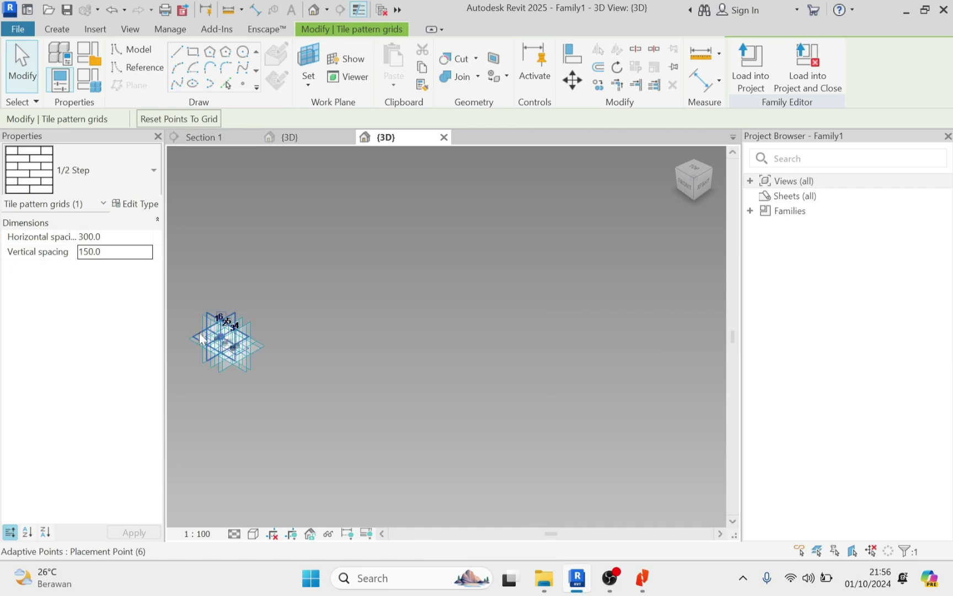
pyautogui.scroll(5, 221, 342)
pyautogui.moveTo(293, 411); pyautogui.dragTo(548, 345, button='middle')
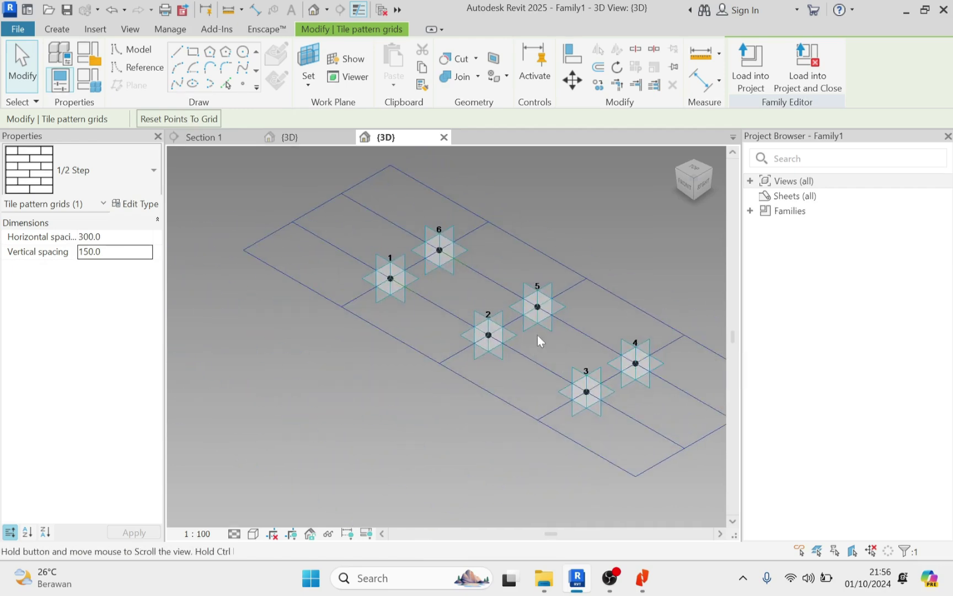
# Set the tile pattern grid's horizontal spacing to 150 and its vertical spacing to 300.
pyautogui.click(112, 236)
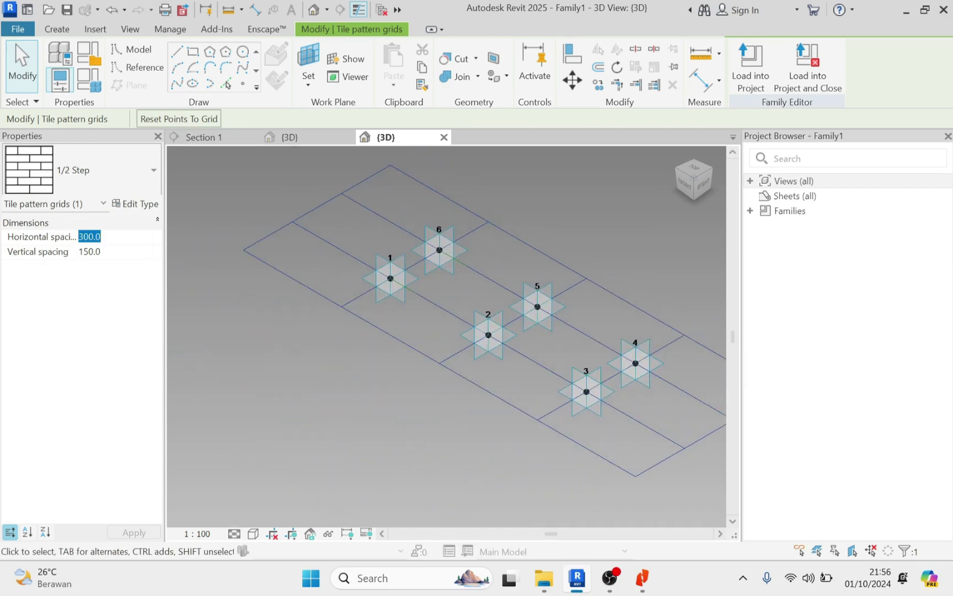
pyautogui.write('150')
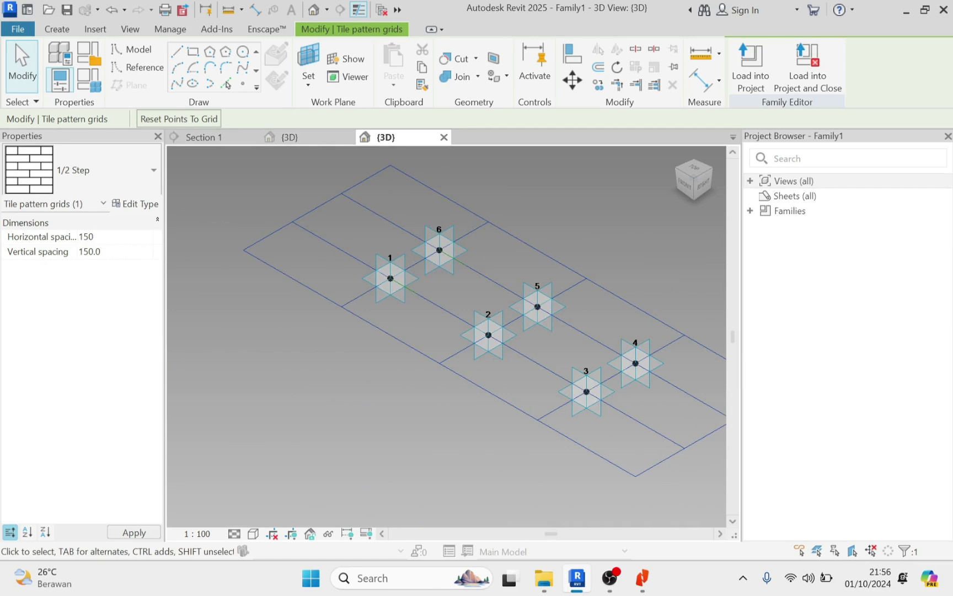
pyautogui.click(118, 252)
pyautogui.write('300')
pyautogui.click(135, 532)
pyautogui.scroll(5, 498, 313)
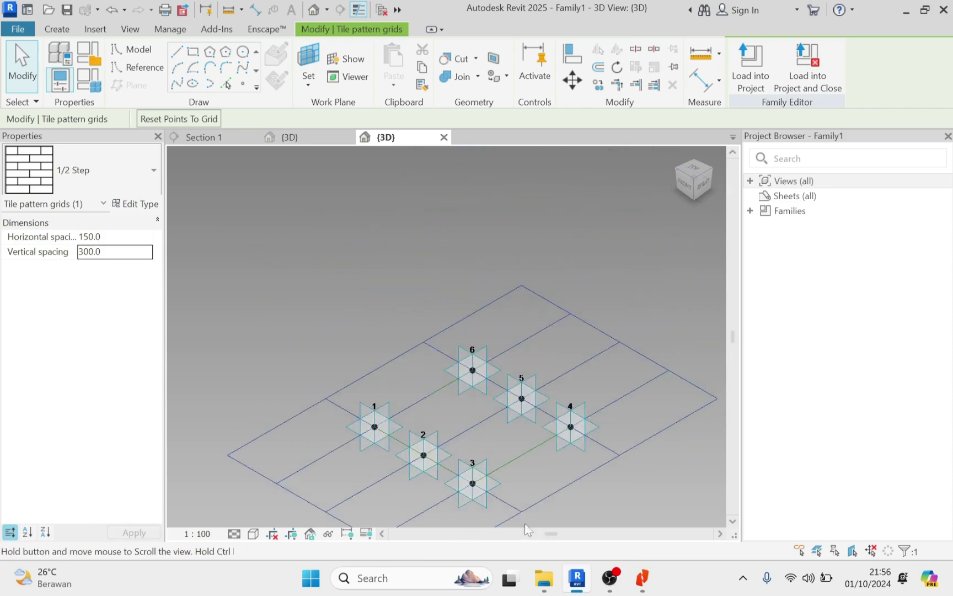
pyautogui.scroll(-3, 485, 399)
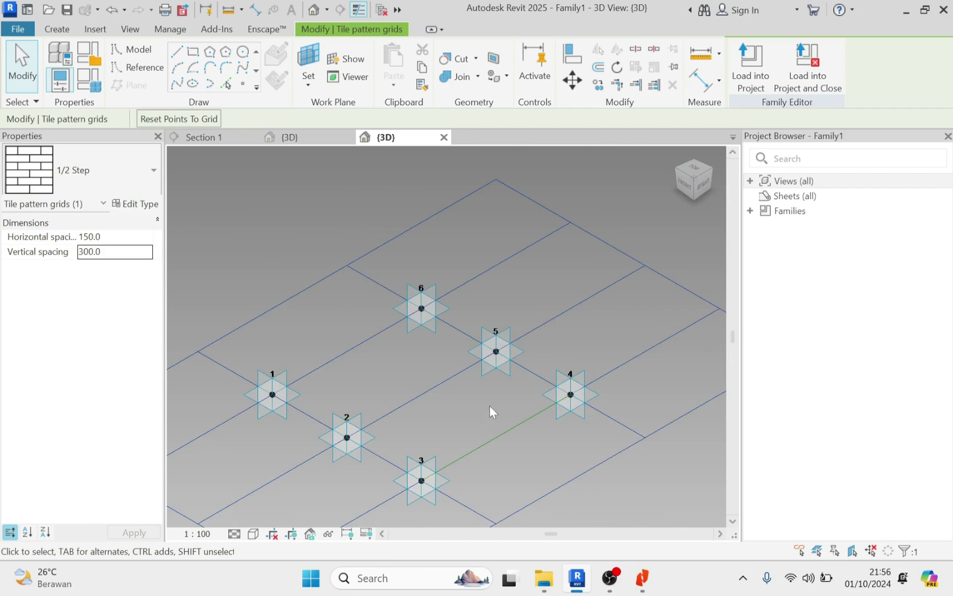
pyautogui.click(704, 188)
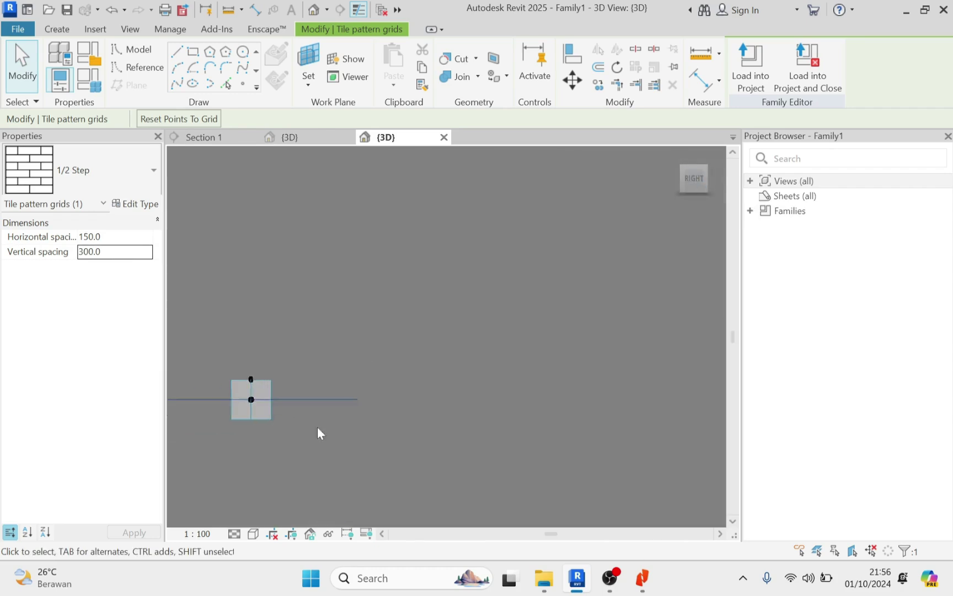
pyautogui.scroll(2, 398, 340)
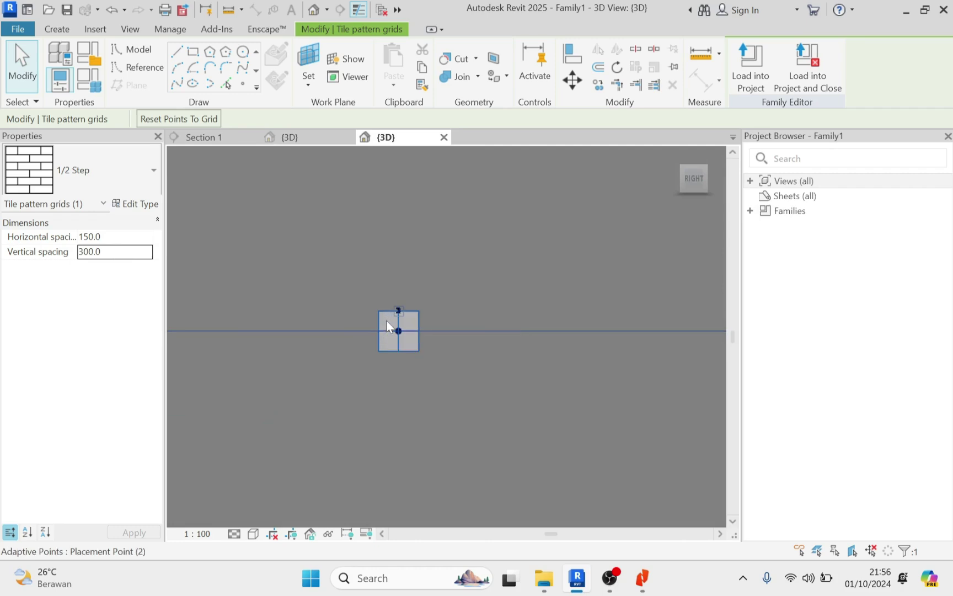
pyautogui.click(676, 155)
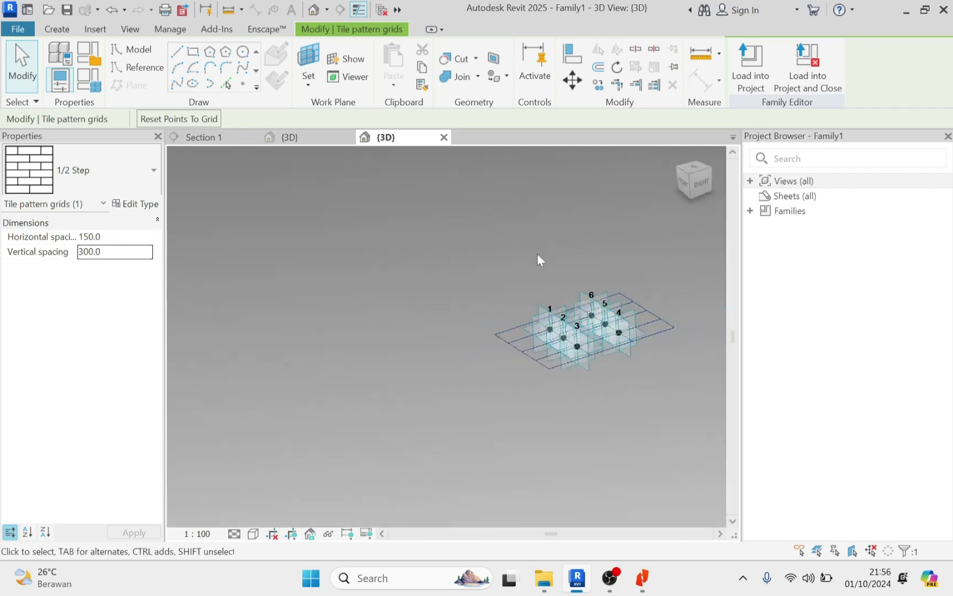
pyautogui.scroll(5, 436, 348)
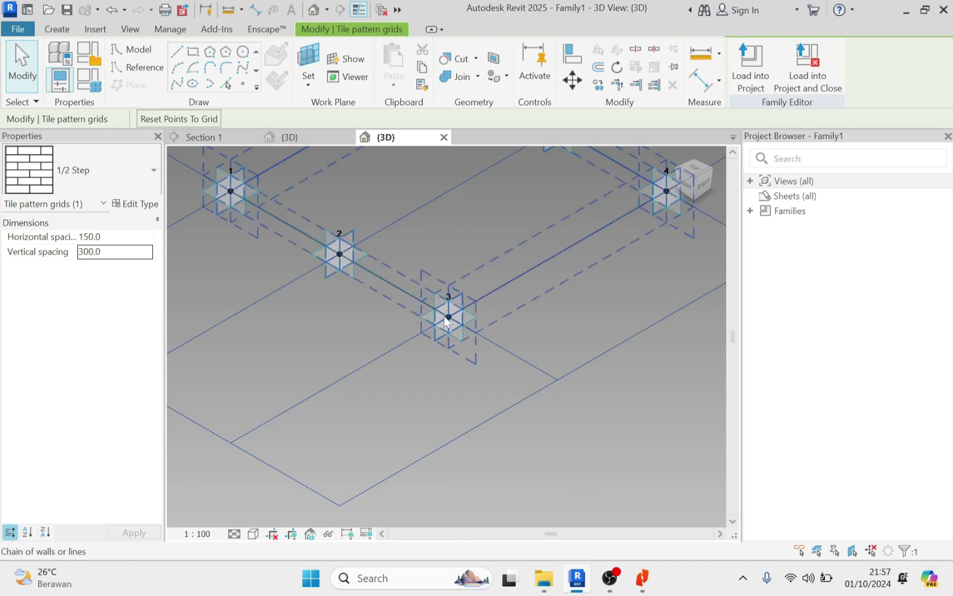
pyautogui.scroll(3, 432, 322)
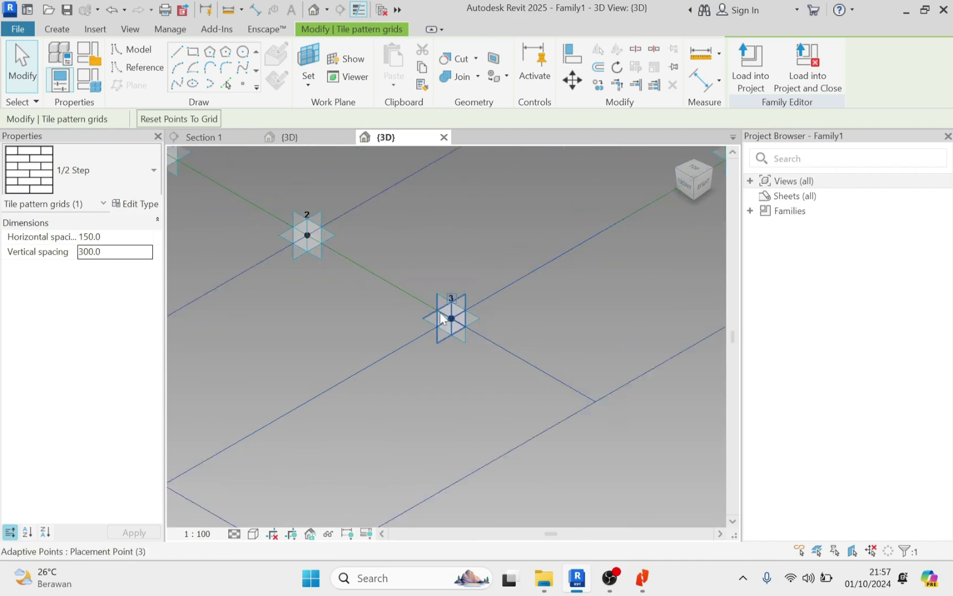
pyautogui.press('Tab')
pyautogui.press('Tab')
pyautogui.press('Tab')
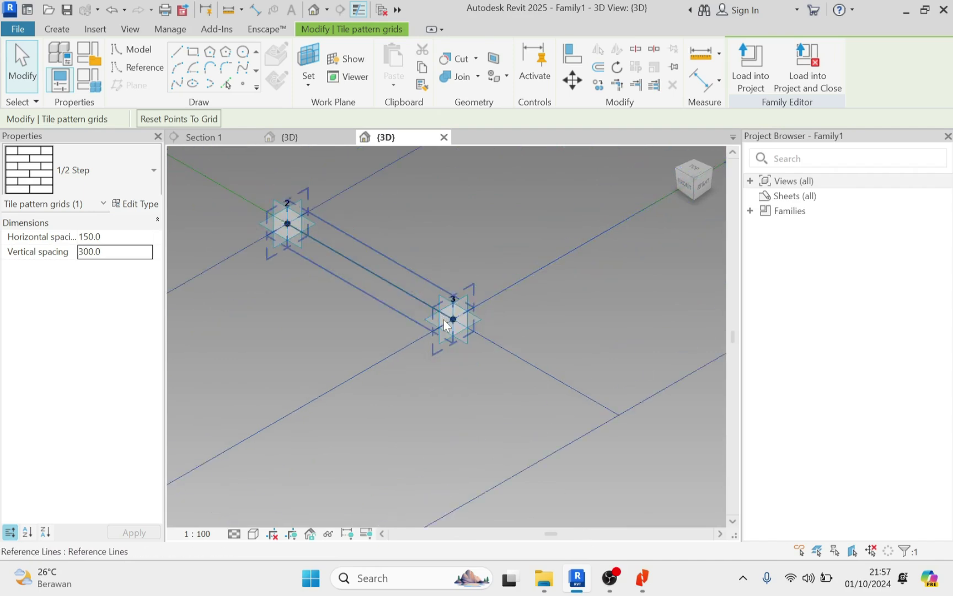
pyautogui.press('Tab')
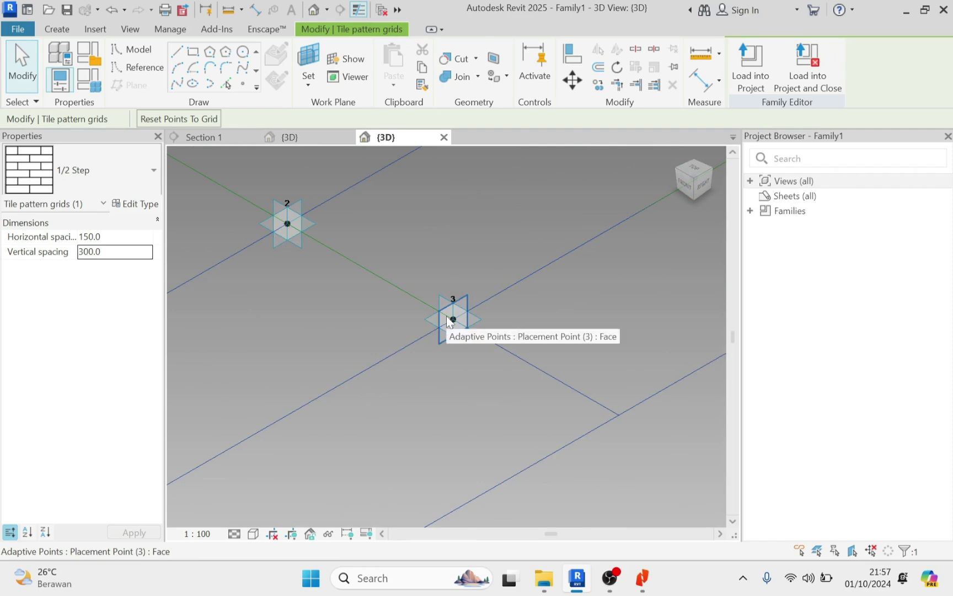
pyautogui.click(450, 321)
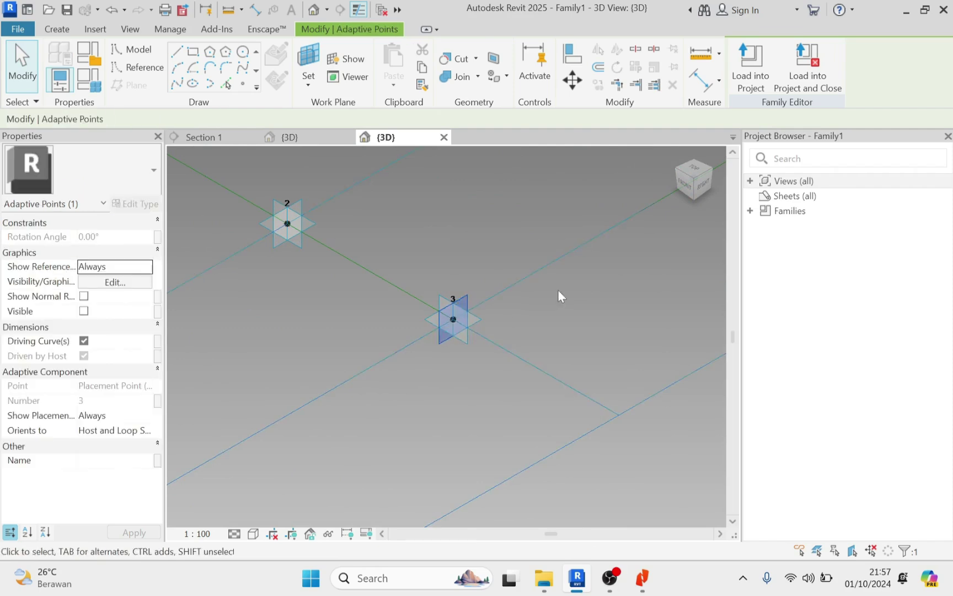
pyautogui.moveTo(559, 296); pyautogui.dragTo(405, 431, button='middle')
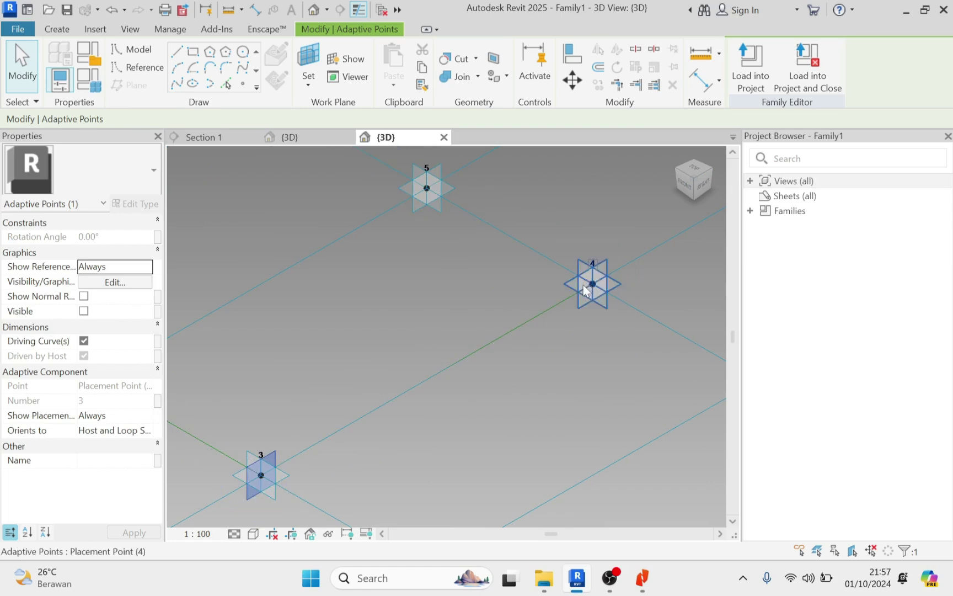
pyautogui.click(317, 476)
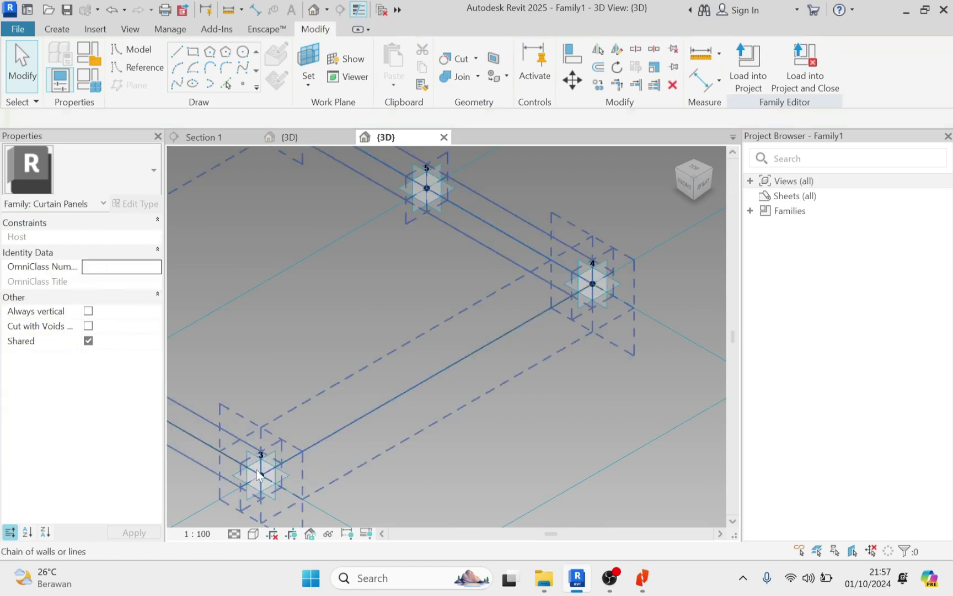
# On the vertical reference plane of placement point 3, draw a model-line circle centred on that point with a radius of 300.
pyautogui.press('Tab')
pyautogui.press('Tab')
pyautogui.press('Tab')
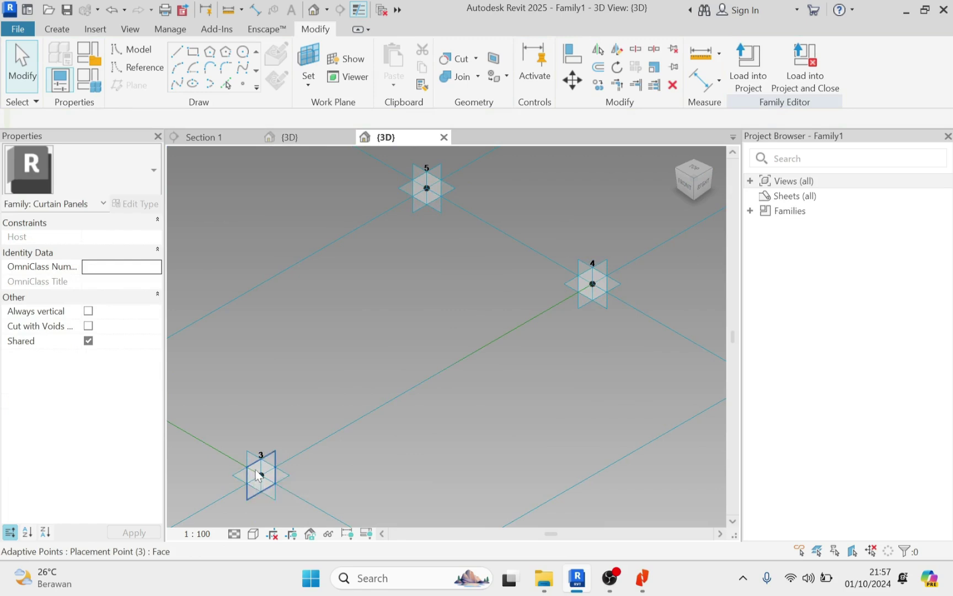
pyautogui.click(257, 475)
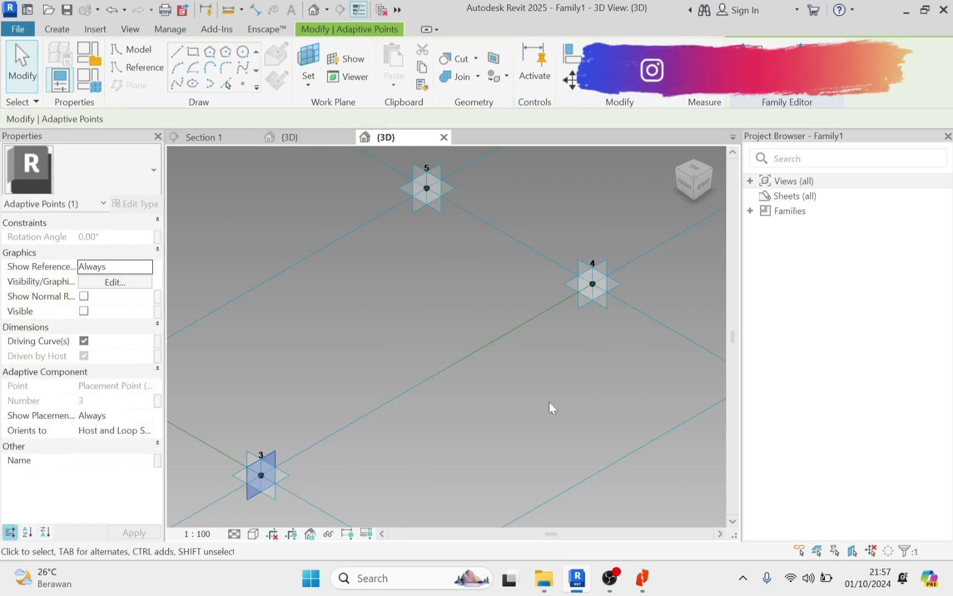
pyautogui.click(705, 190)
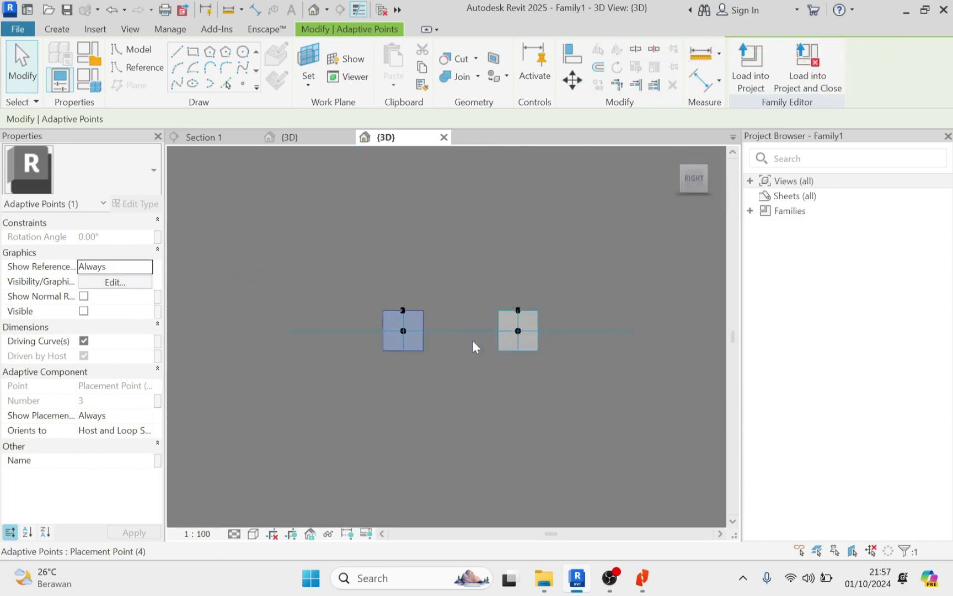
pyautogui.moveTo(338, 352); pyautogui.dragTo(321, 348, button='middle')
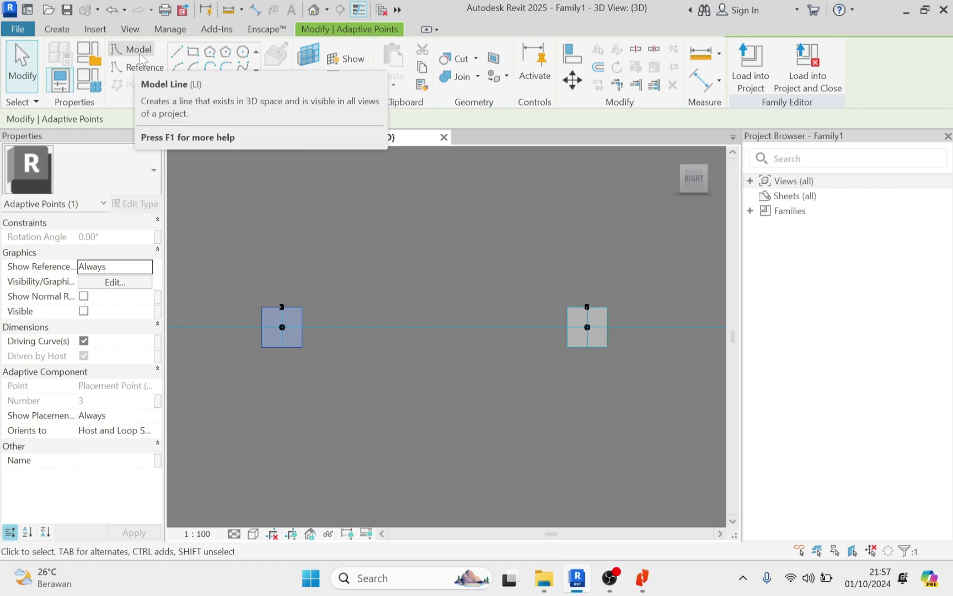
pyautogui.click(242, 54)
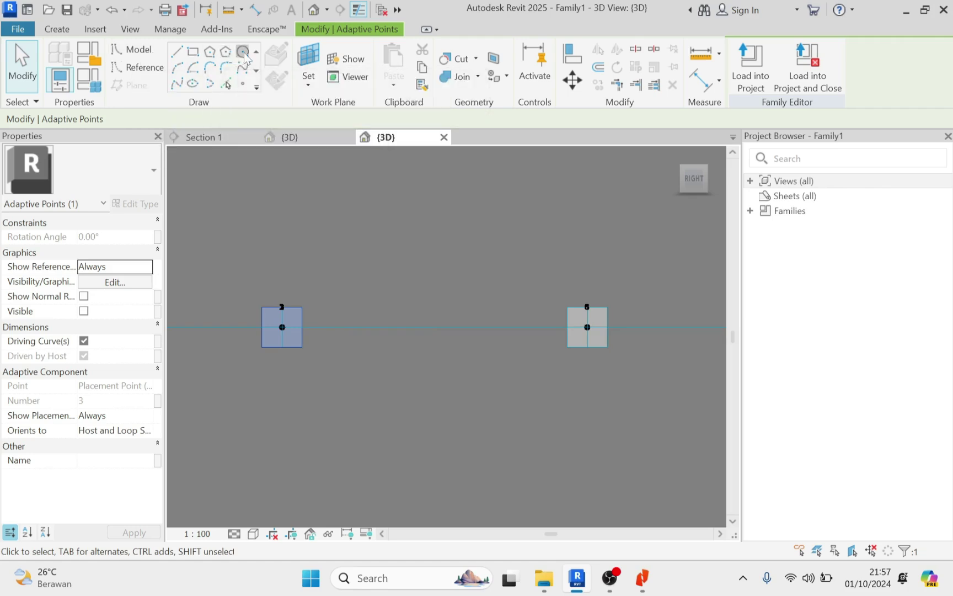
pyautogui.click(282, 327)
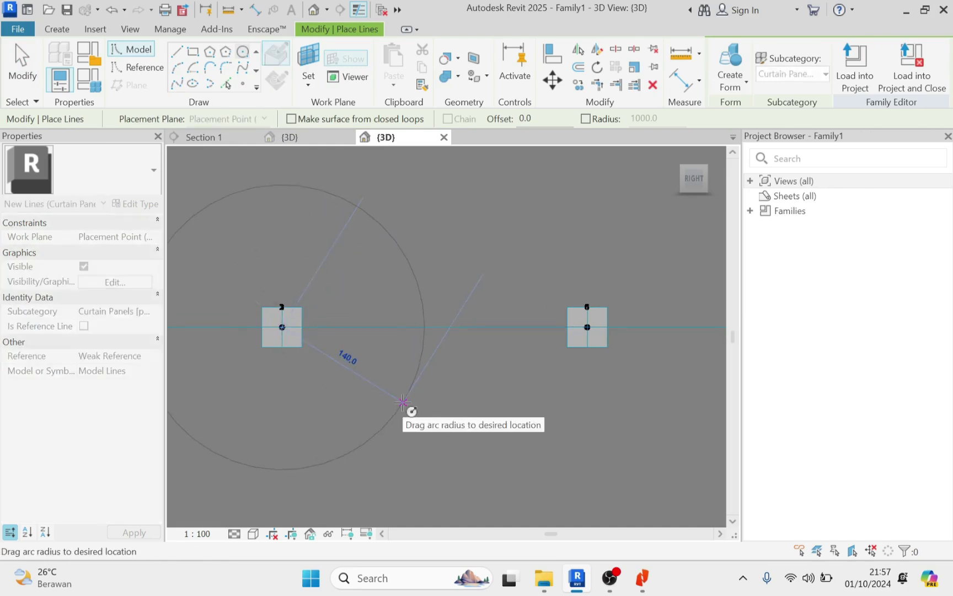
pyautogui.write('30')
pyautogui.write('0.0')
pyautogui.press('BackSpace')
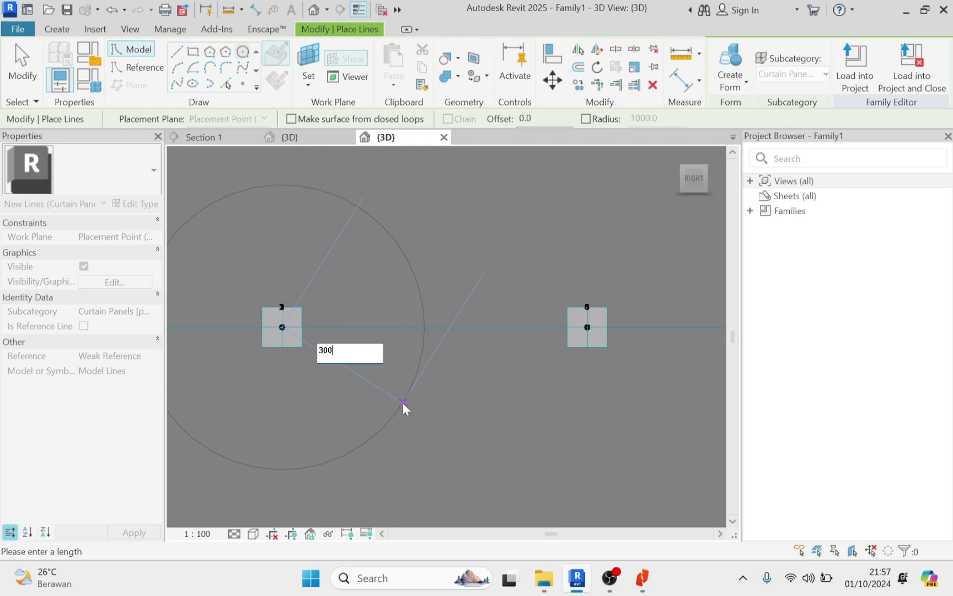
pyautogui.press('Return')
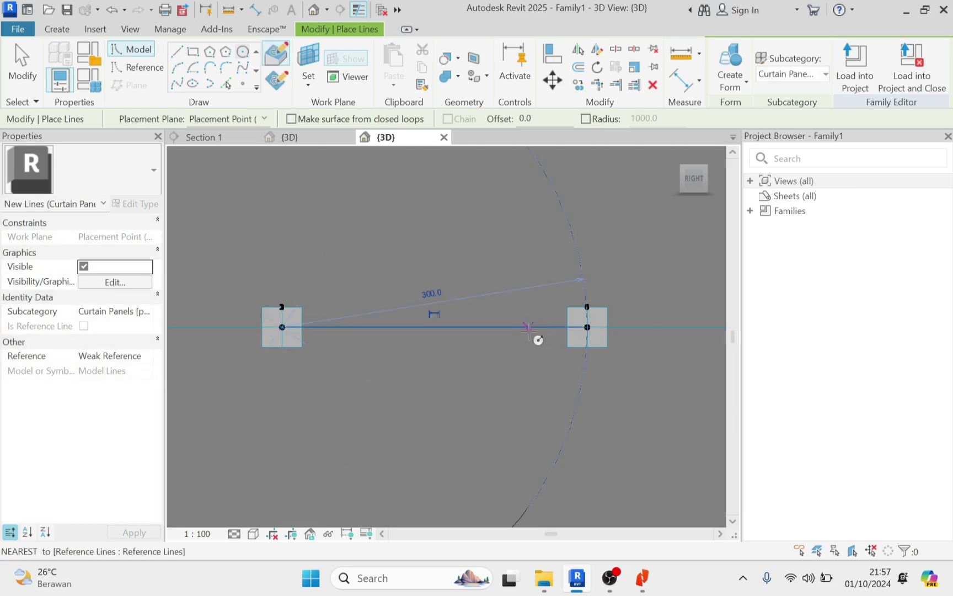
# Draw a second model-line circle with a radius of 20 centred on placement point 4.
pyautogui.scroll(4, 593, 330)
pyautogui.scroll(2, 591, 330)
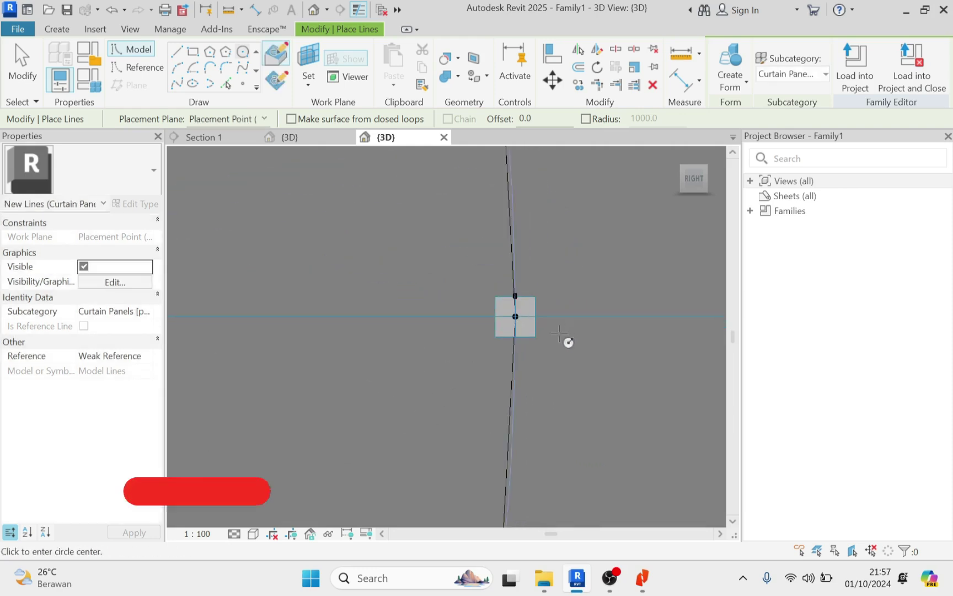
pyautogui.scroll(2, 527, 324)
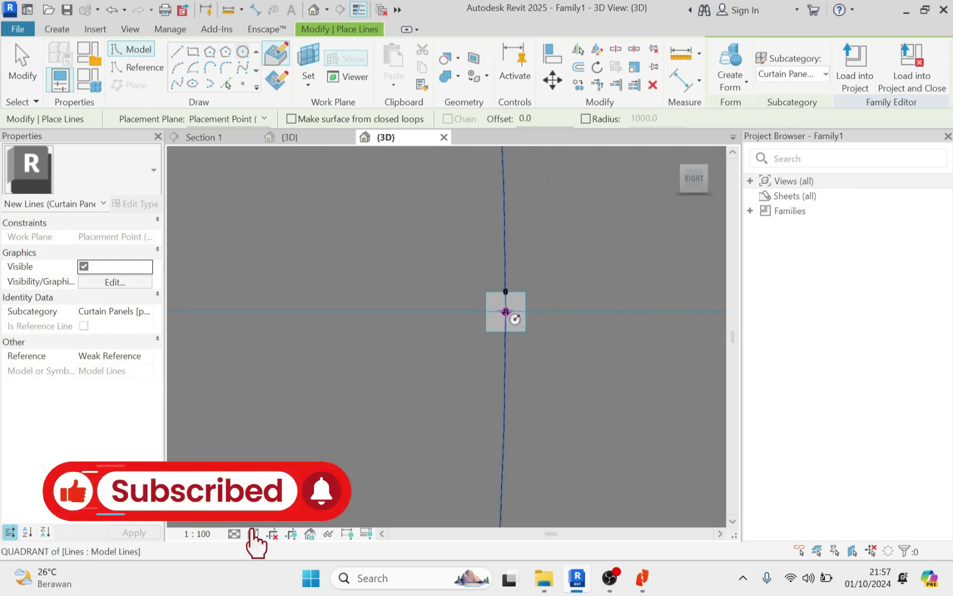
pyautogui.click(505, 312)
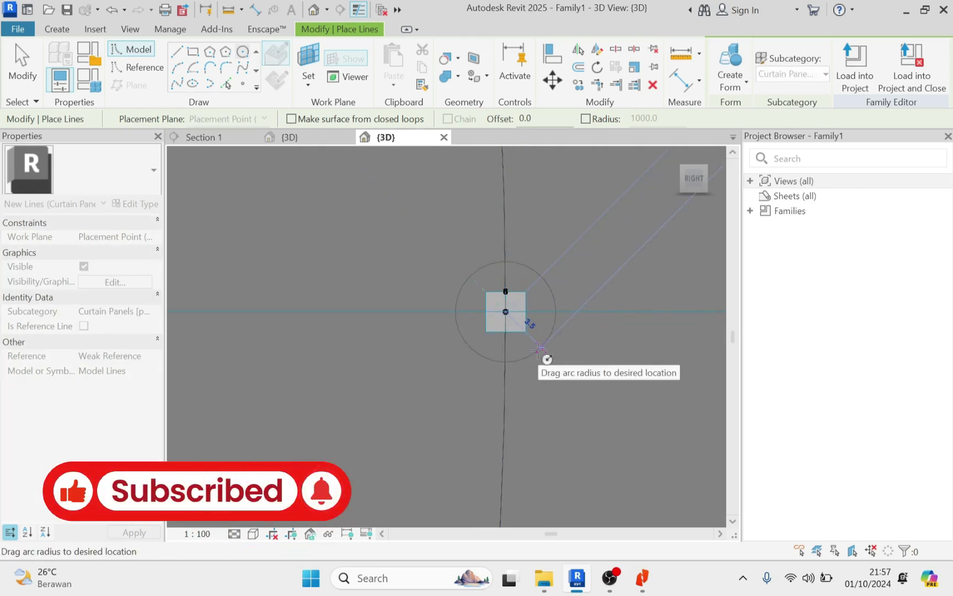
pyautogui.write('20')
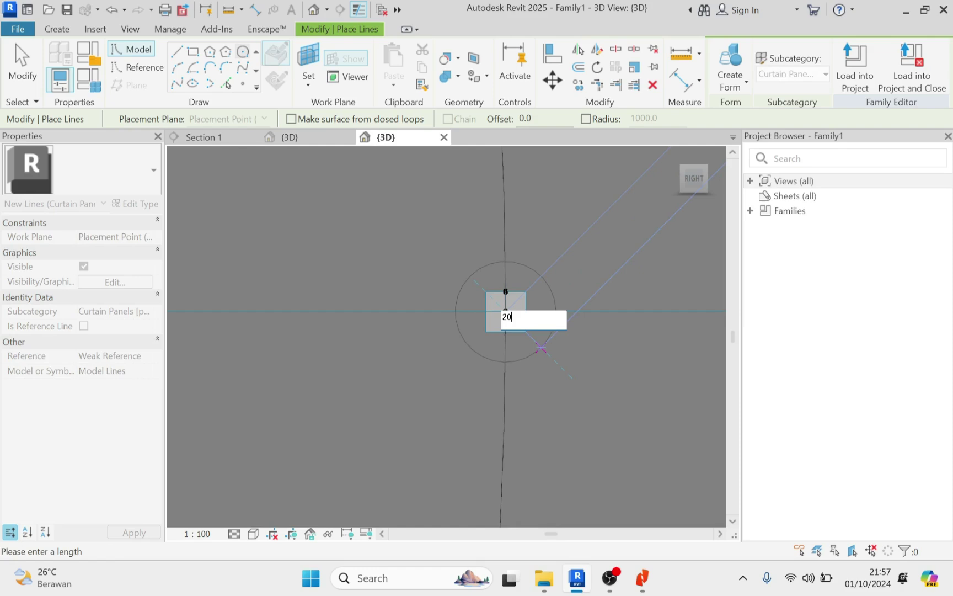
pyautogui.press('Return')
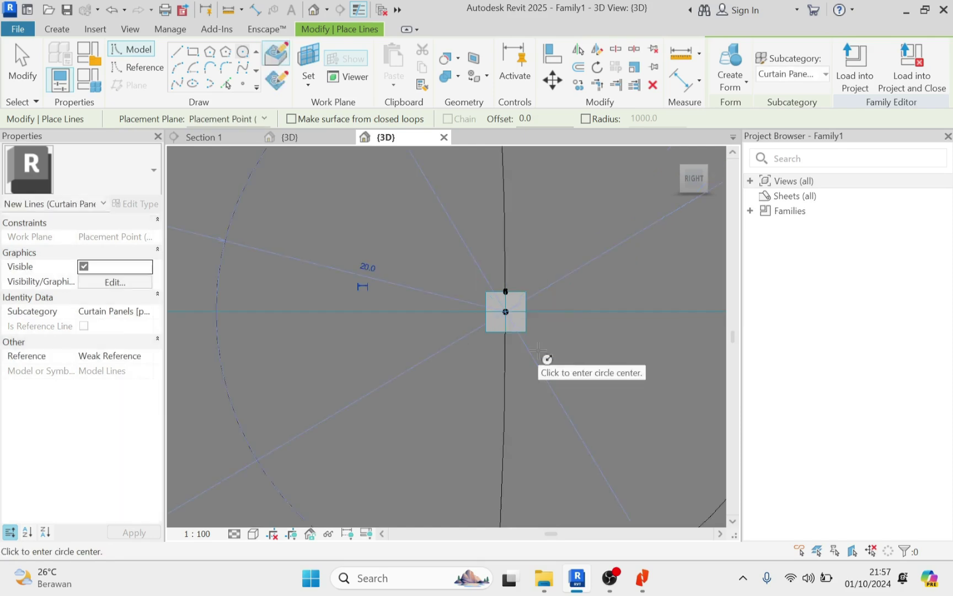
pyautogui.scroll(-2, 549, 368)
pyautogui.scroll(-2, 549, 367)
pyautogui.press('Escape')
pyautogui.press('Escape')
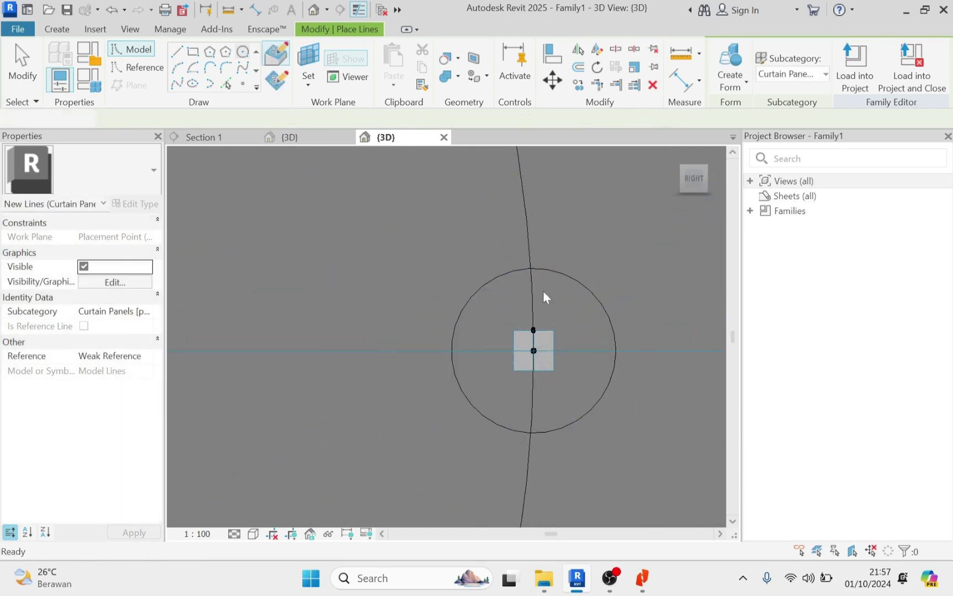
# Draw a sloped model line from the upper intersection of the two circles to placement point 3.
pyautogui.scroll(-5, 543, 304)
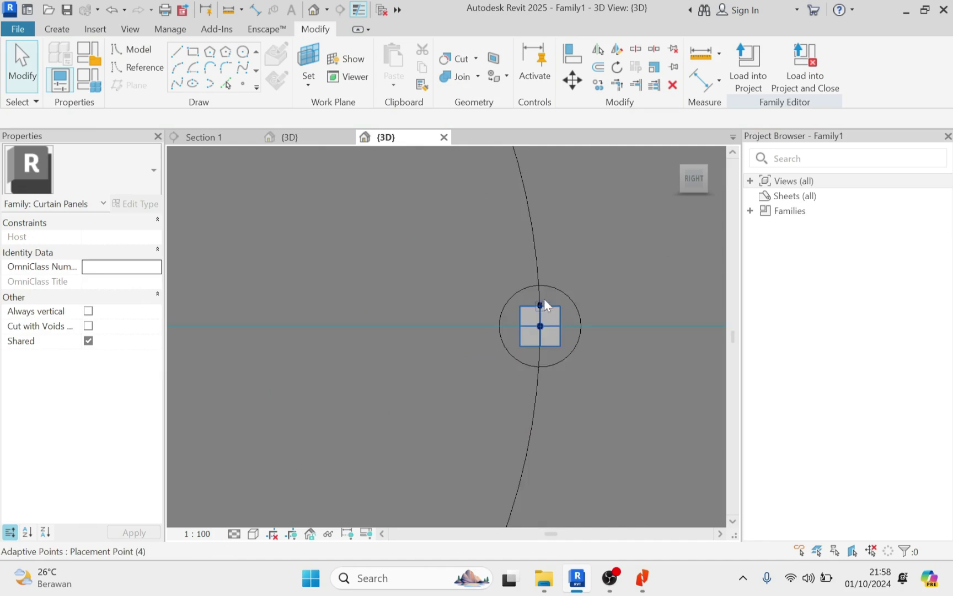
pyautogui.scroll(1, 547, 316)
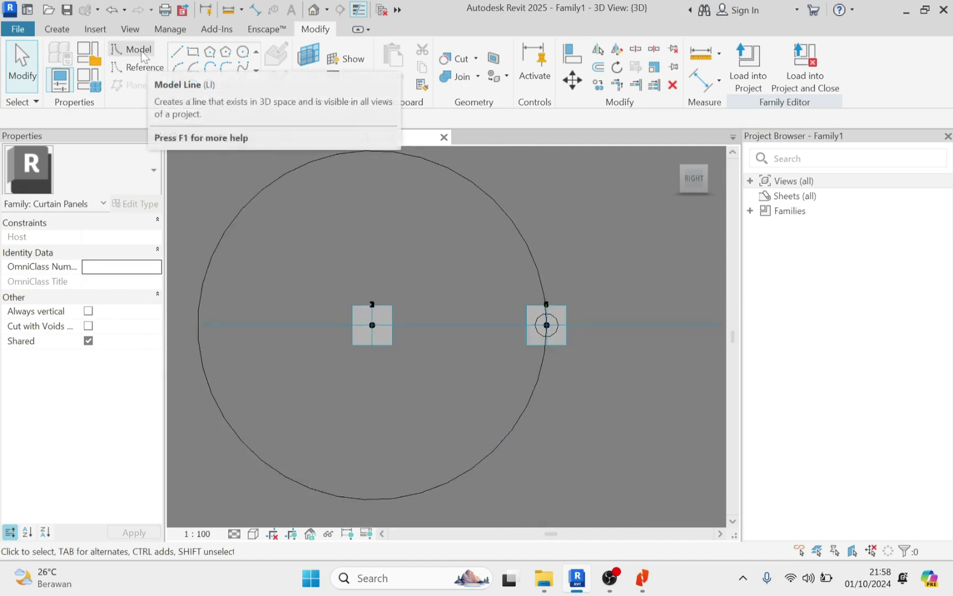
pyautogui.scroll(1, 547, 317)
pyautogui.scroll(5, 548, 317)
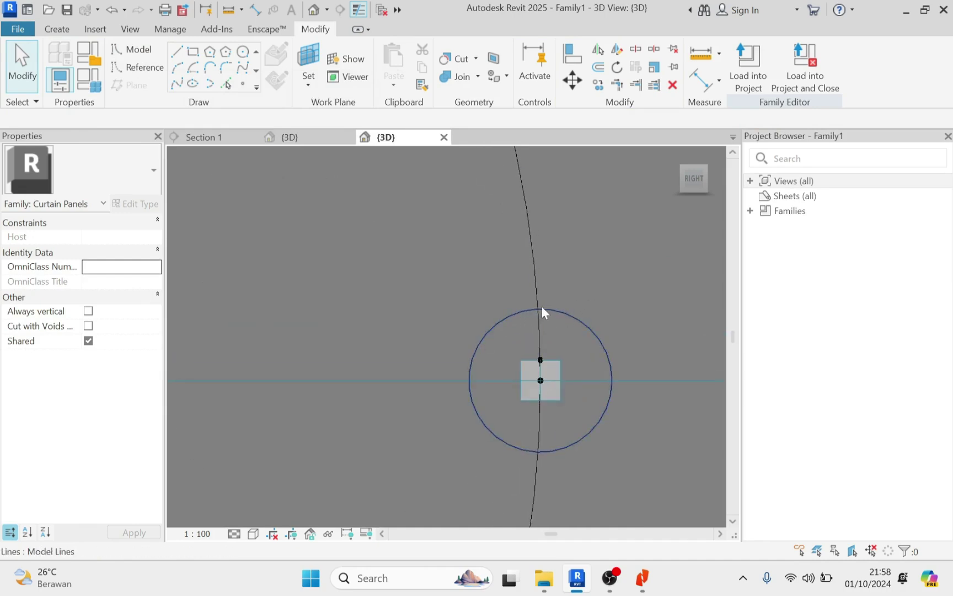
pyautogui.click(176, 52)
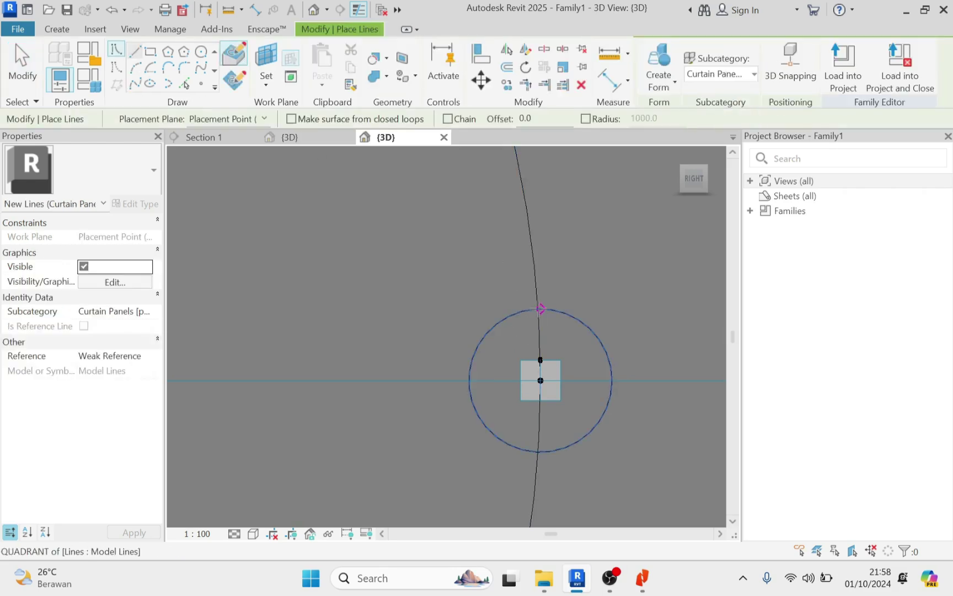
pyautogui.scroll(5, 540, 308)
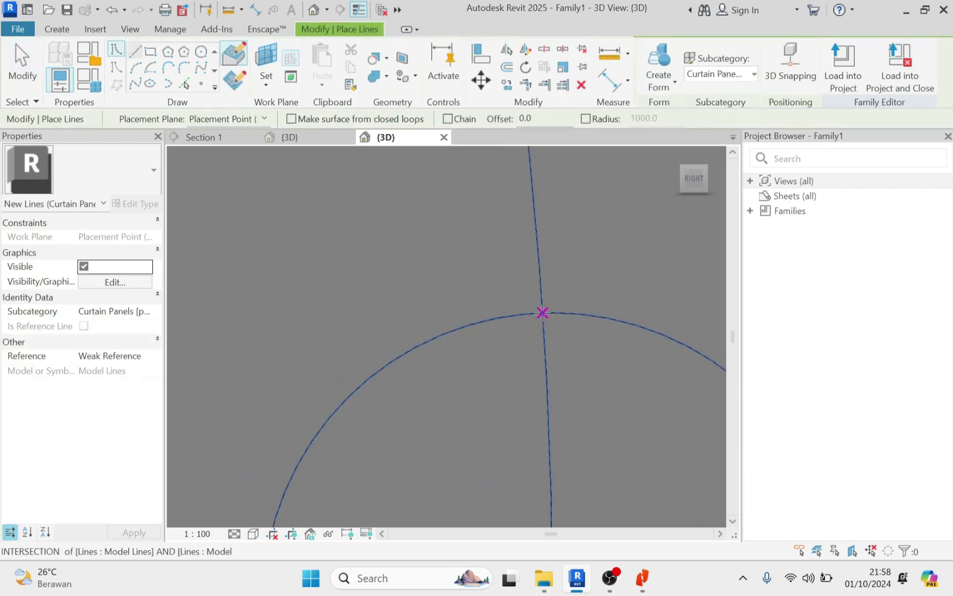
pyautogui.click(543, 313)
pyautogui.scroll(-9, 571, 311)
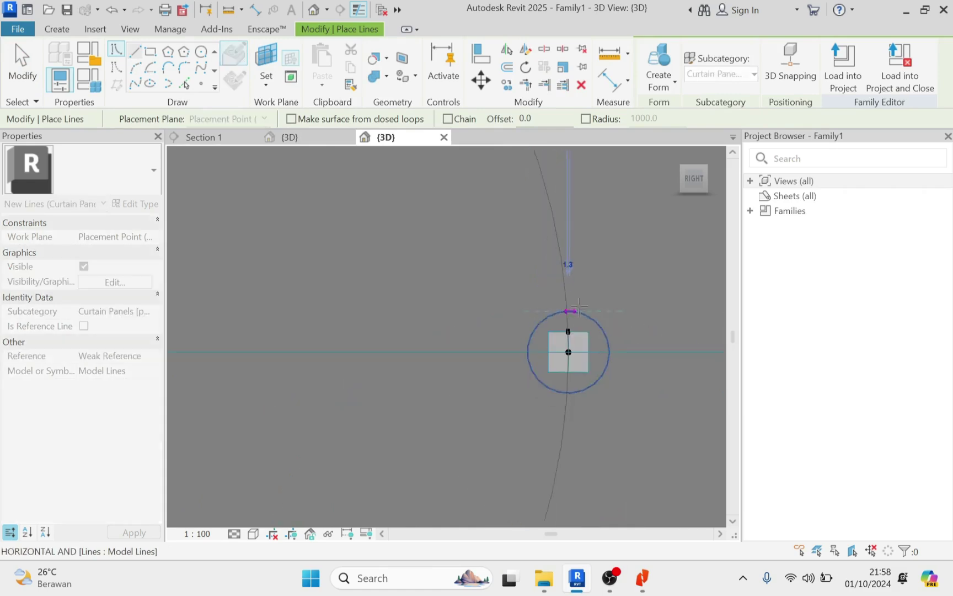
pyautogui.scroll(6, 446, 310)
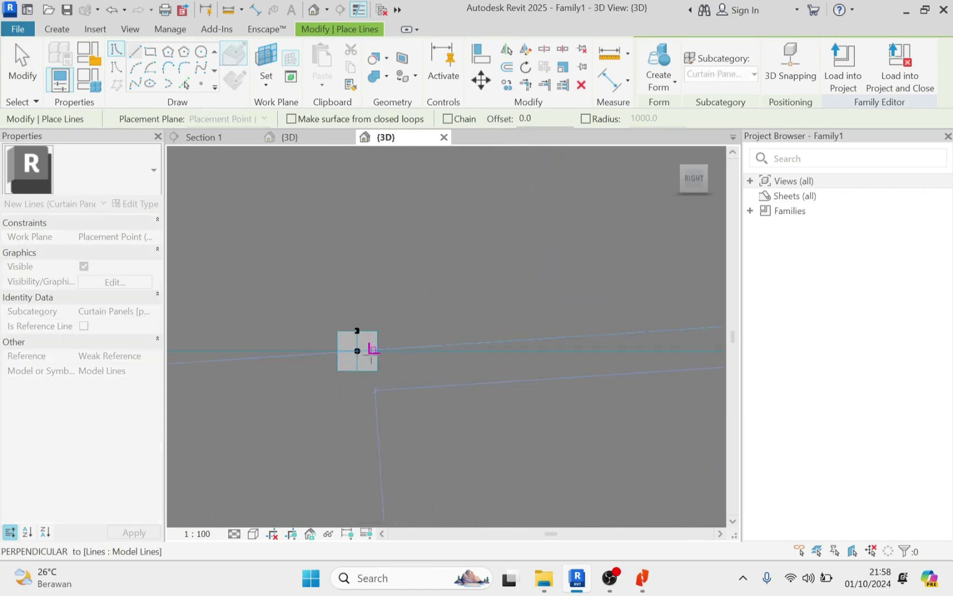
pyautogui.click(357, 350)
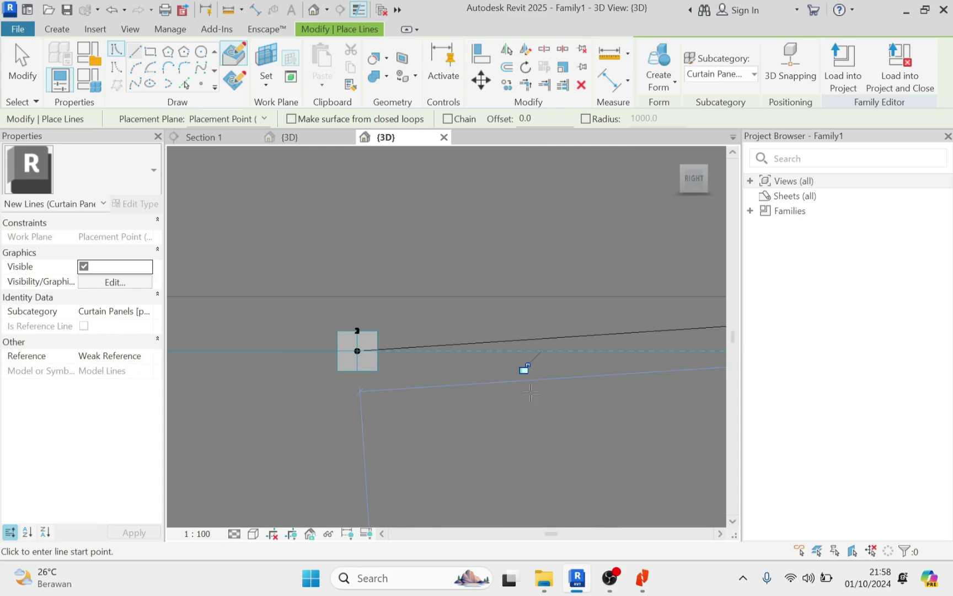
pyautogui.scroll(-4, 291, 409)
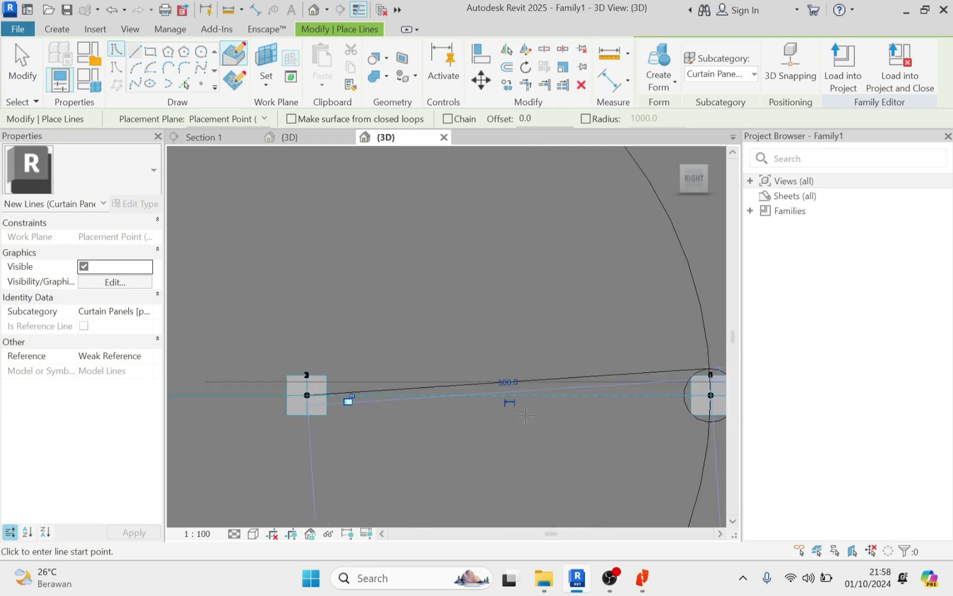
pyautogui.press('Escape')
pyautogui.moveTo(654, 389); pyautogui.dragTo(604, 342, button='middle')
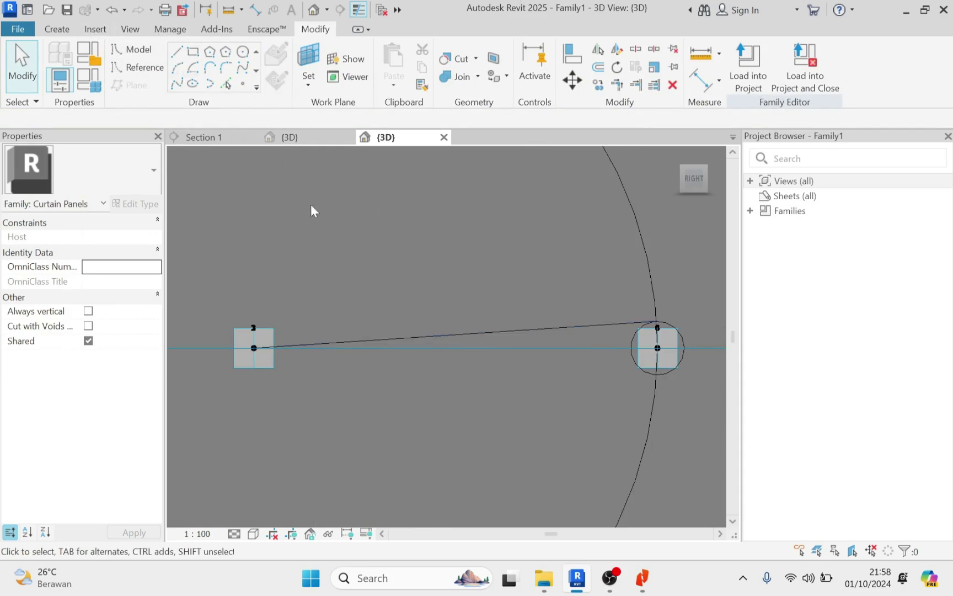
pyautogui.press('d')
pyautogui.press('i')
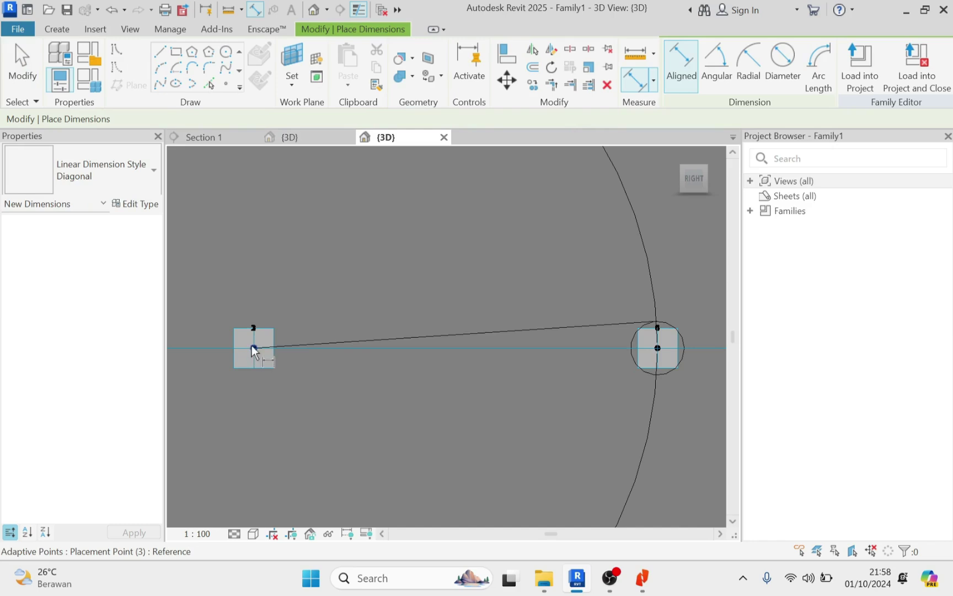
pyautogui.click(254, 348)
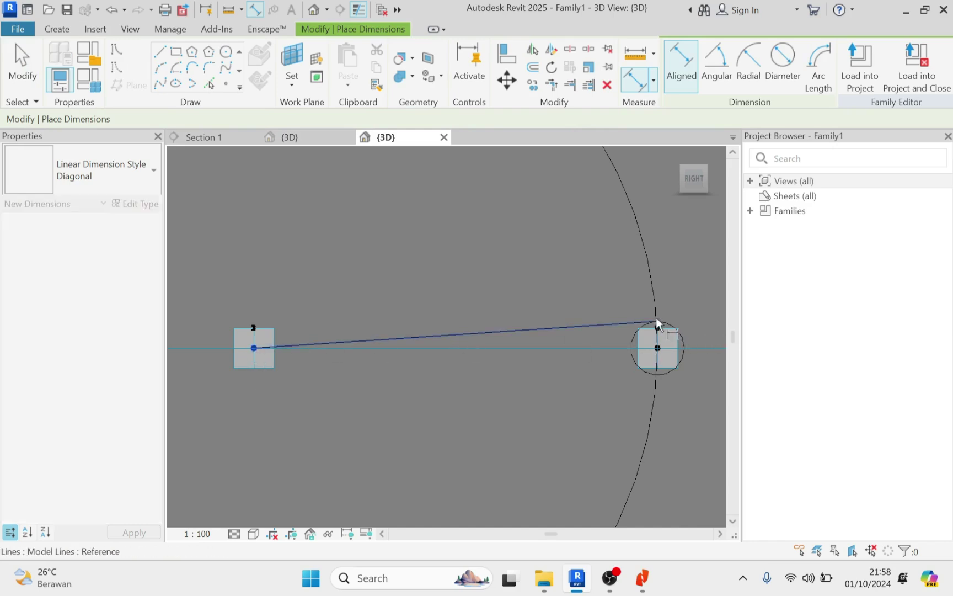
pyautogui.press('Tab')
pyautogui.press('Tab')
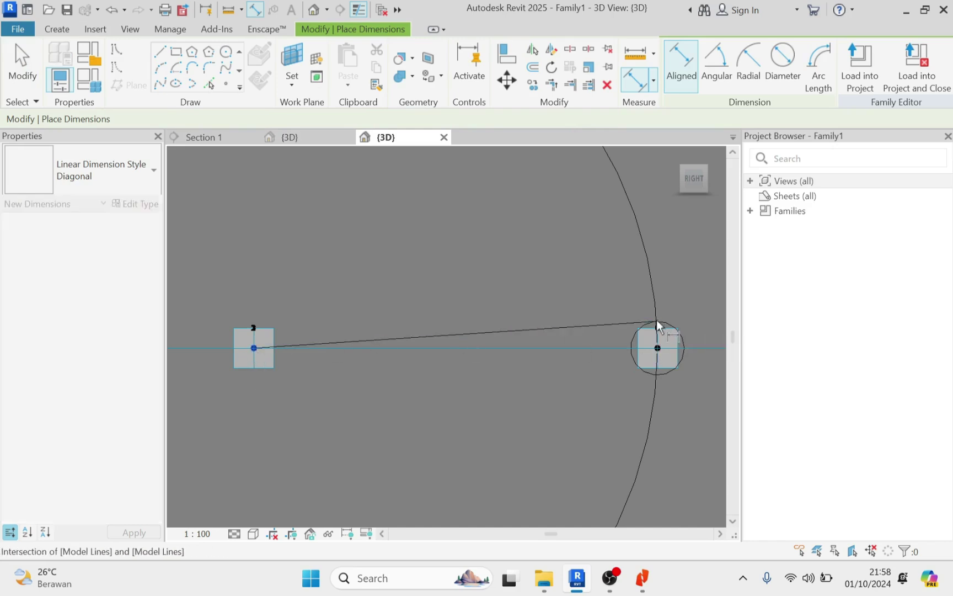
pyautogui.scroll(5, 656, 325)
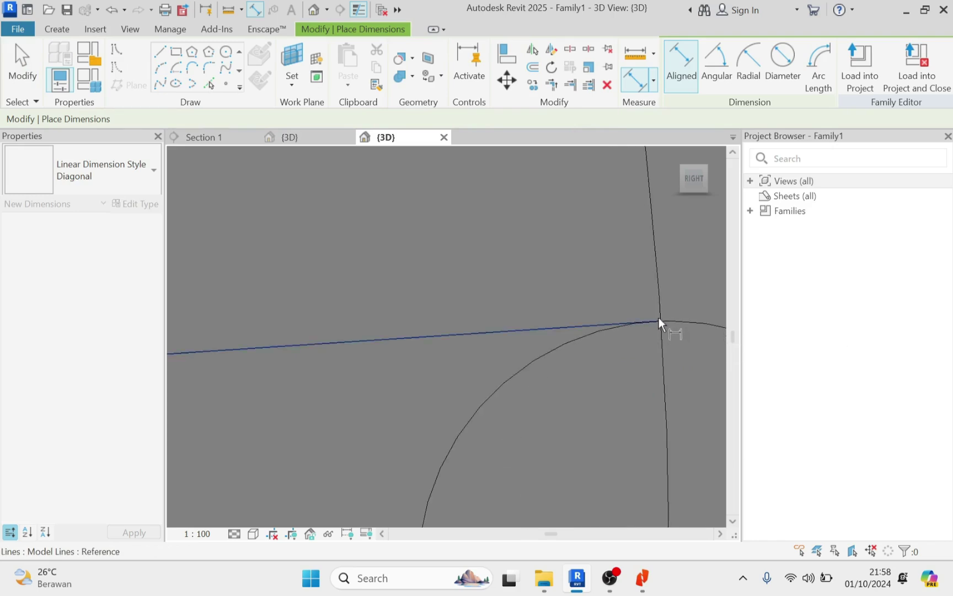
pyautogui.scroll(-2, 659, 320)
pyautogui.press('Escape')
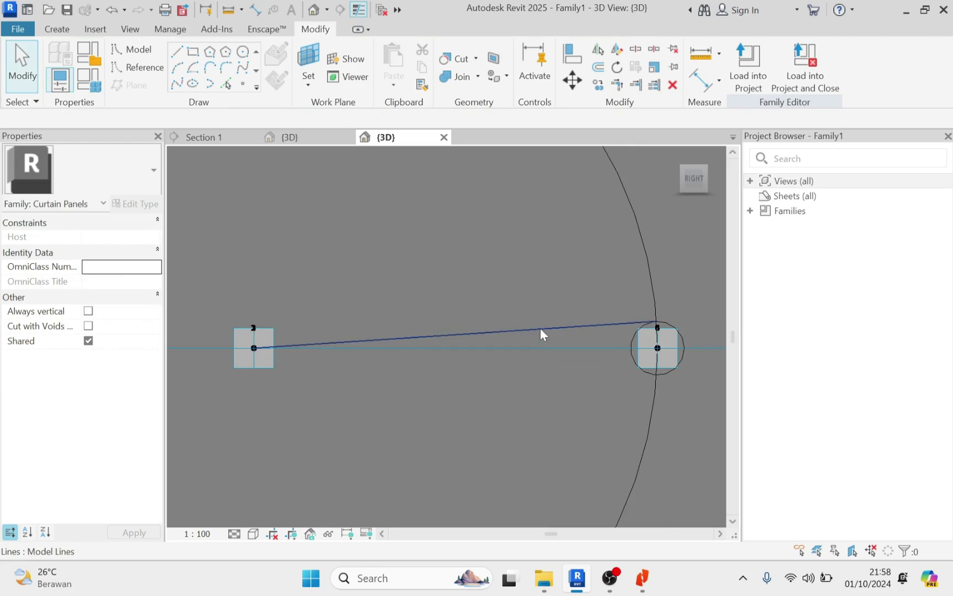
pyautogui.click(540, 327)
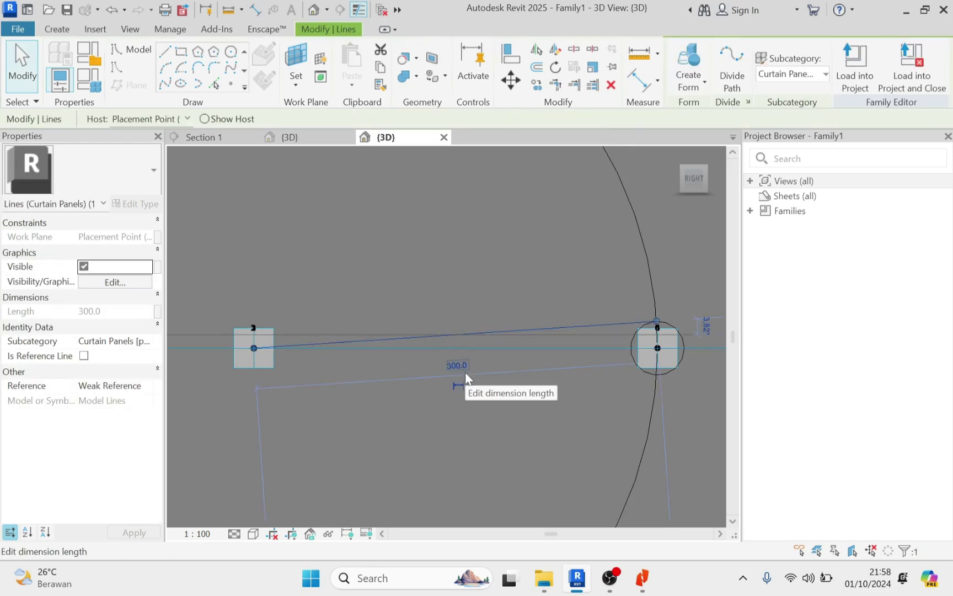
pyautogui.press('Escape')
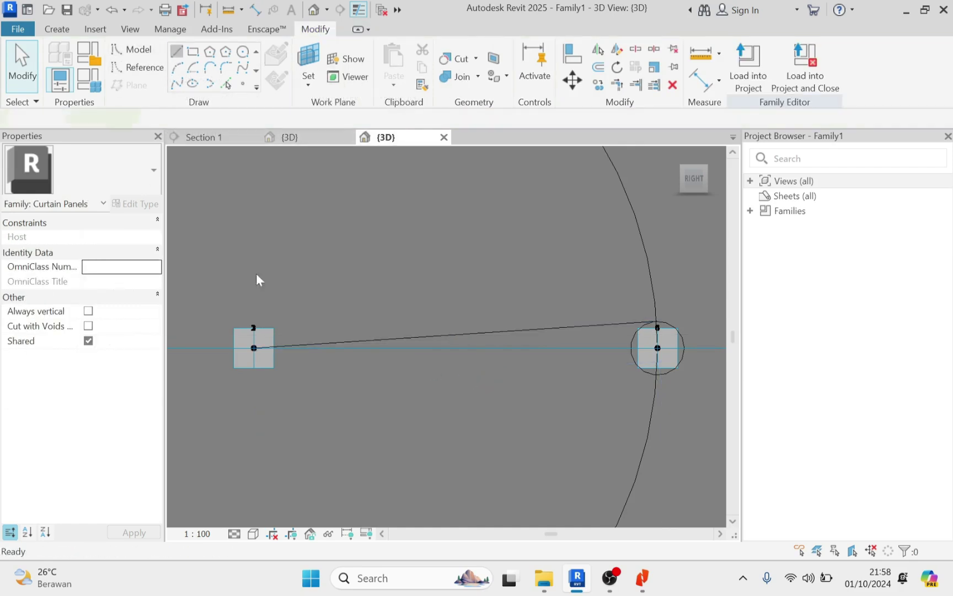
# Draw a 20-long model line downward from placement point 3, perpendicular to the sloped line.
pyautogui.press('l')
pyautogui.press('i')
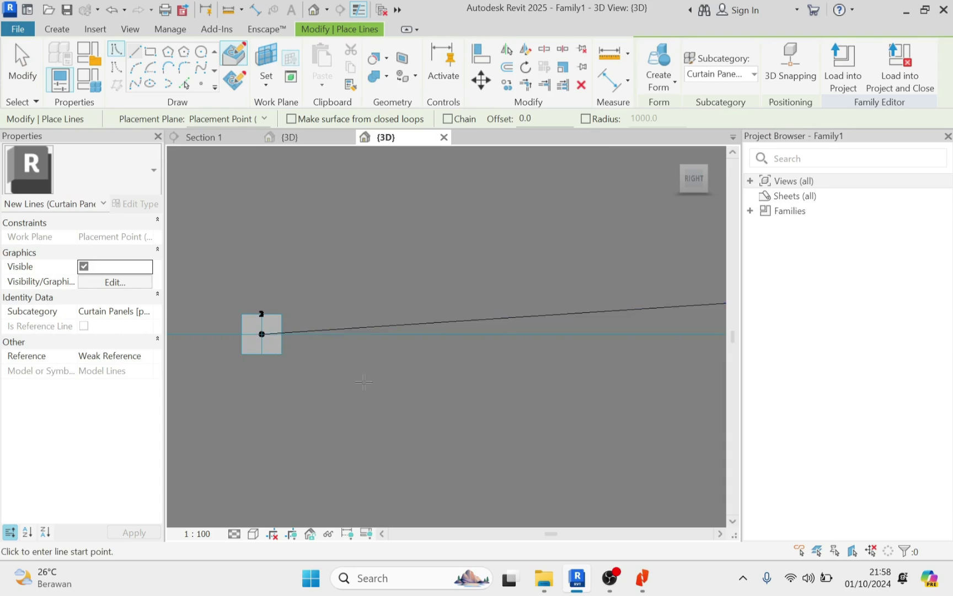
pyautogui.click(261, 334)
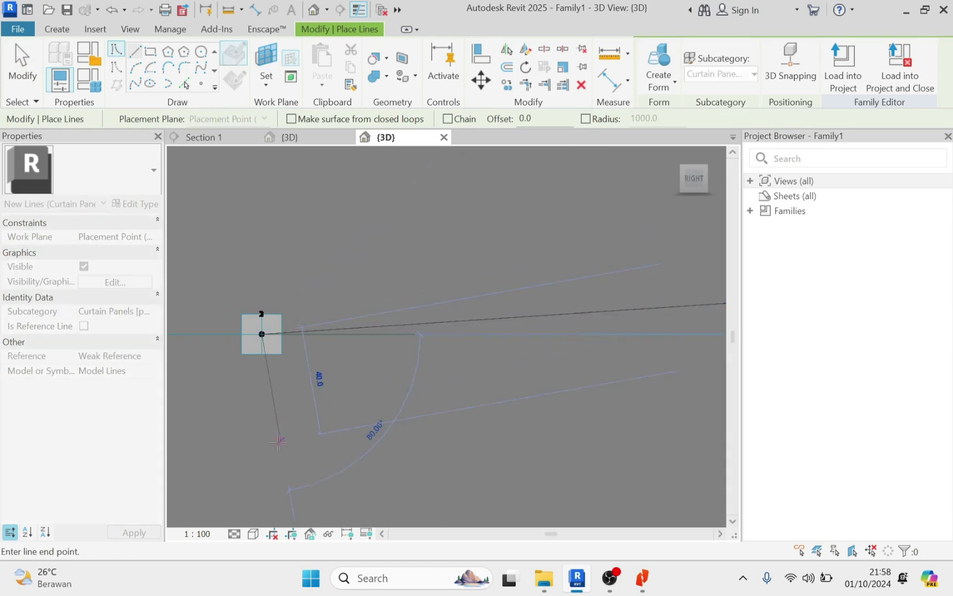
pyautogui.scroll(-2, 279, 433)
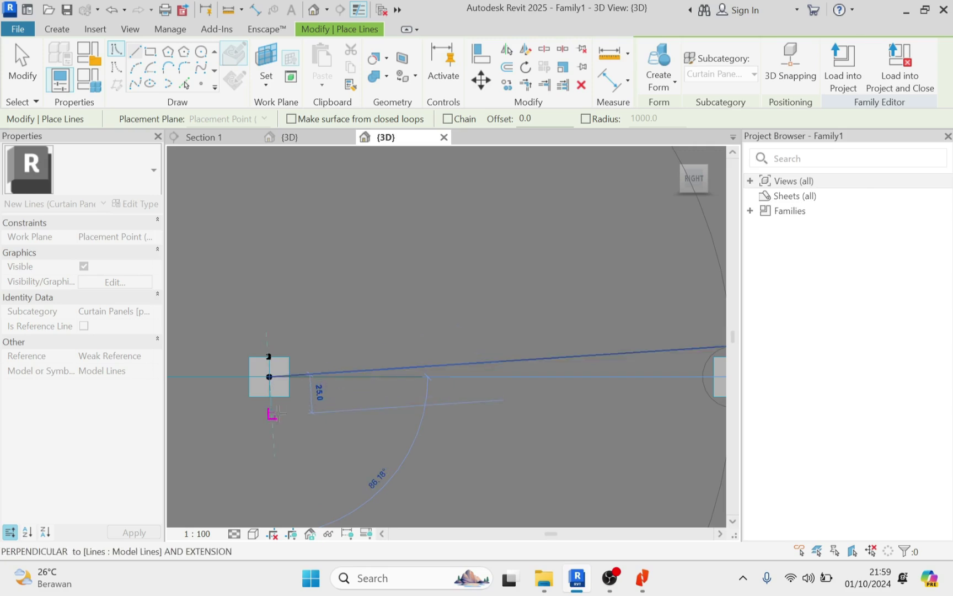
pyautogui.click(274, 408)
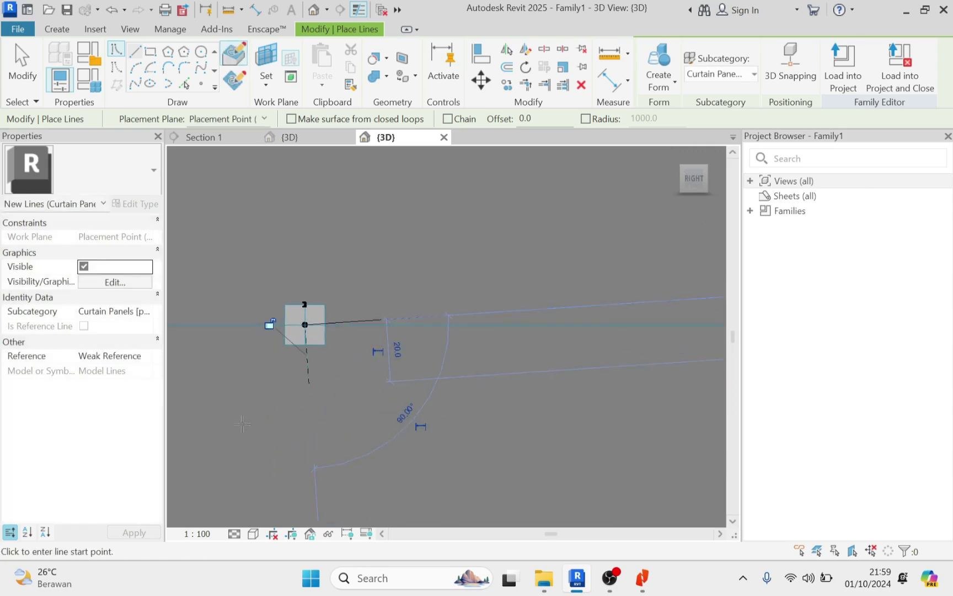
pyautogui.scroll(-5, 255, 416)
pyautogui.press('Escape')
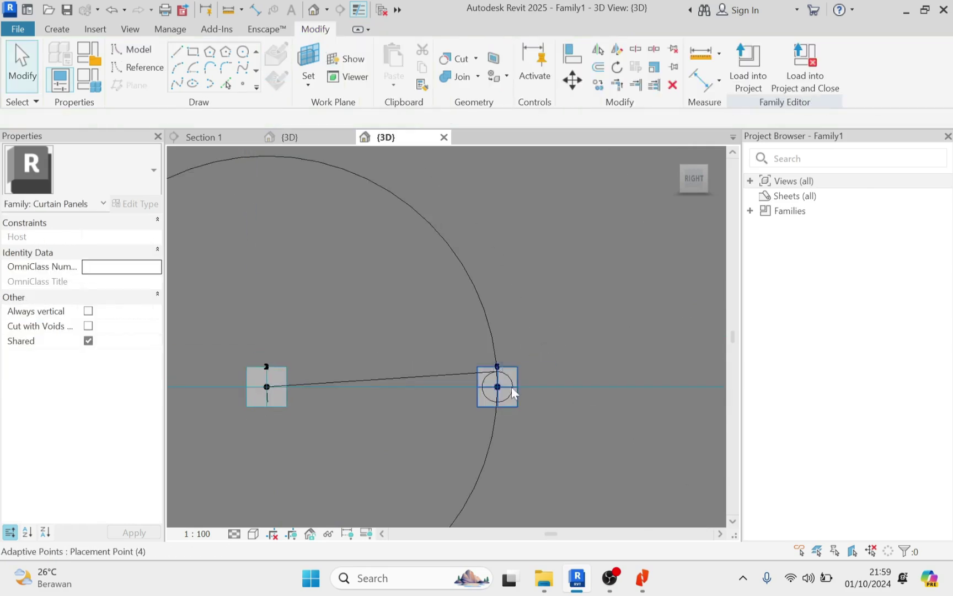
# Create model lines offset 20 above the sloped line and 20 outward from the short perpendicular line by picking both lines.
pyautogui.scroll(2, 509, 382)
pyautogui.scroll(3, 486, 362)
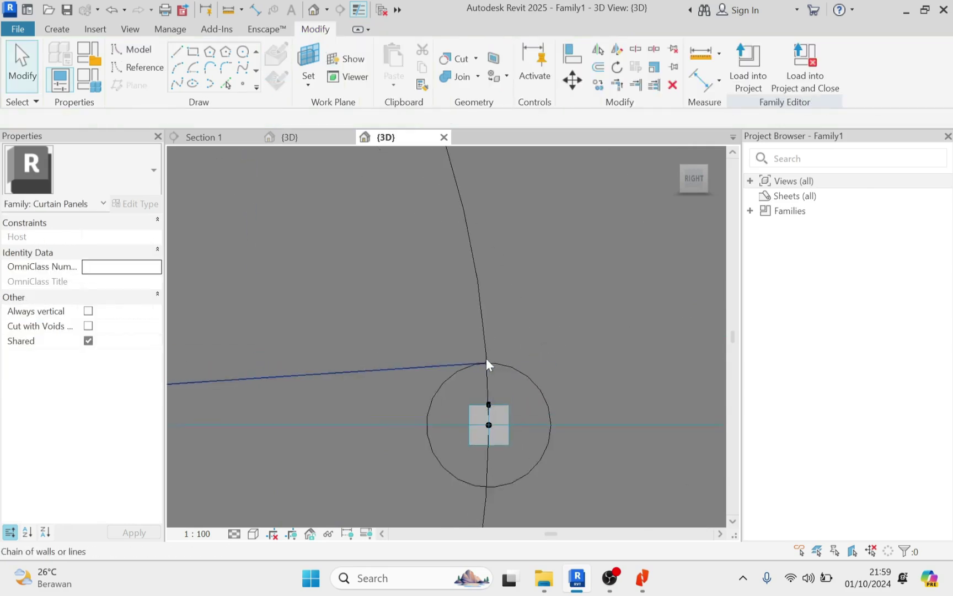
pyautogui.scroll(-6, 488, 358)
pyautogui.moveTo(393, 336); pyautogui.dragTo(494, 314, button='middle')
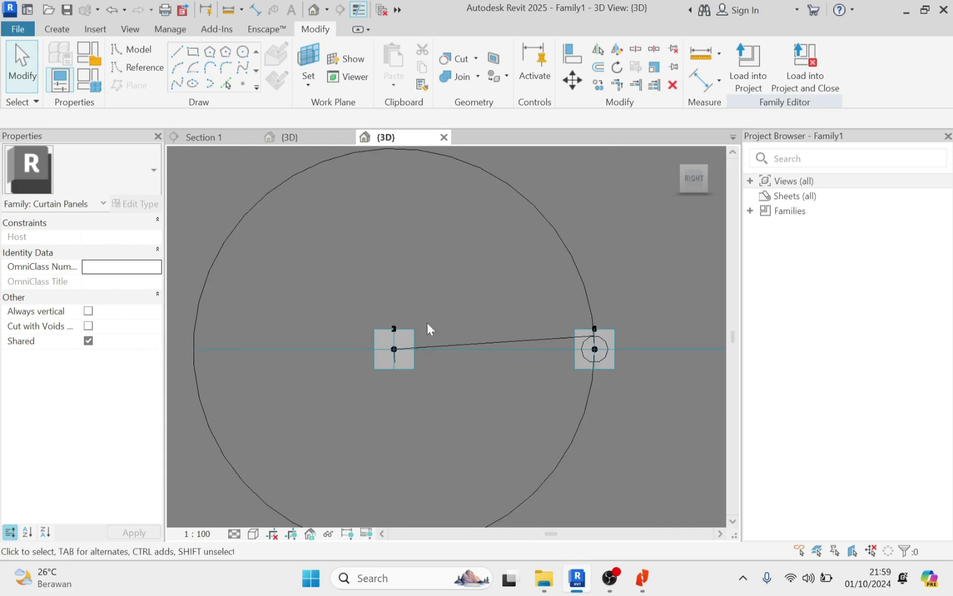
pyautogui.scroll(2, 396, 347)
pyautogui.scroll(1, 416, 342)
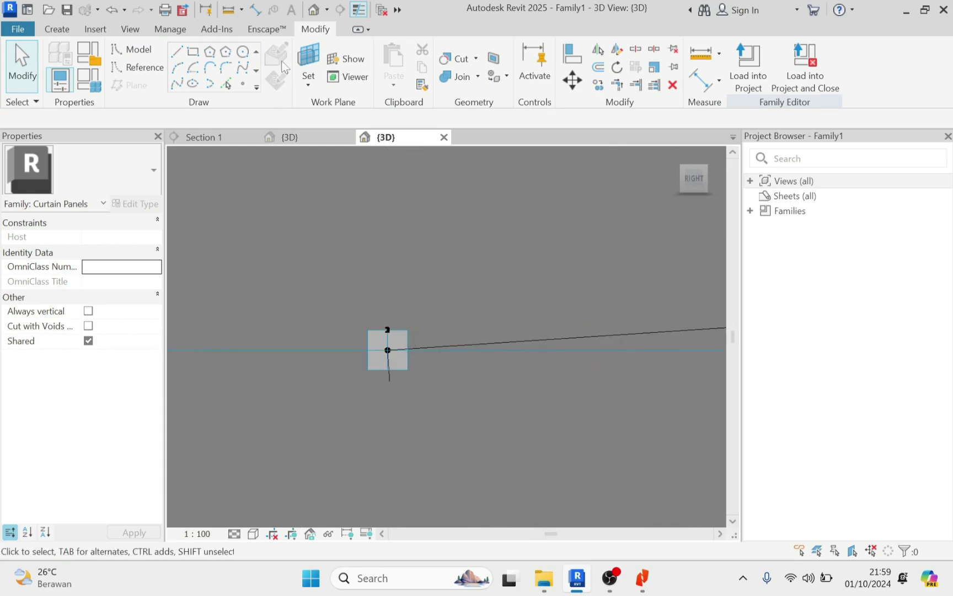
pyautogui.click(227, 84)
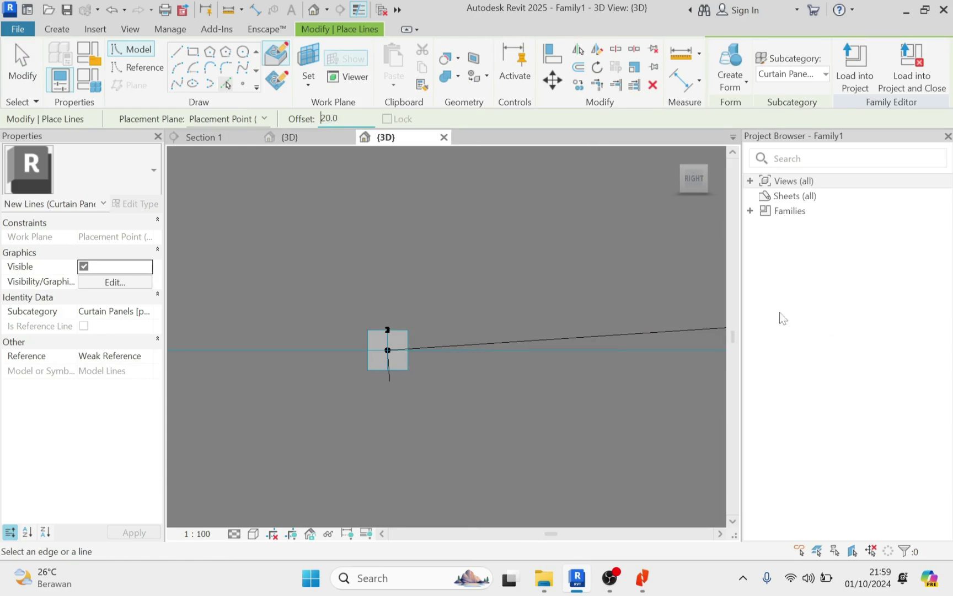
pyautogui.click(678, 332)
pyautogui.scroll(2, 393, 363)
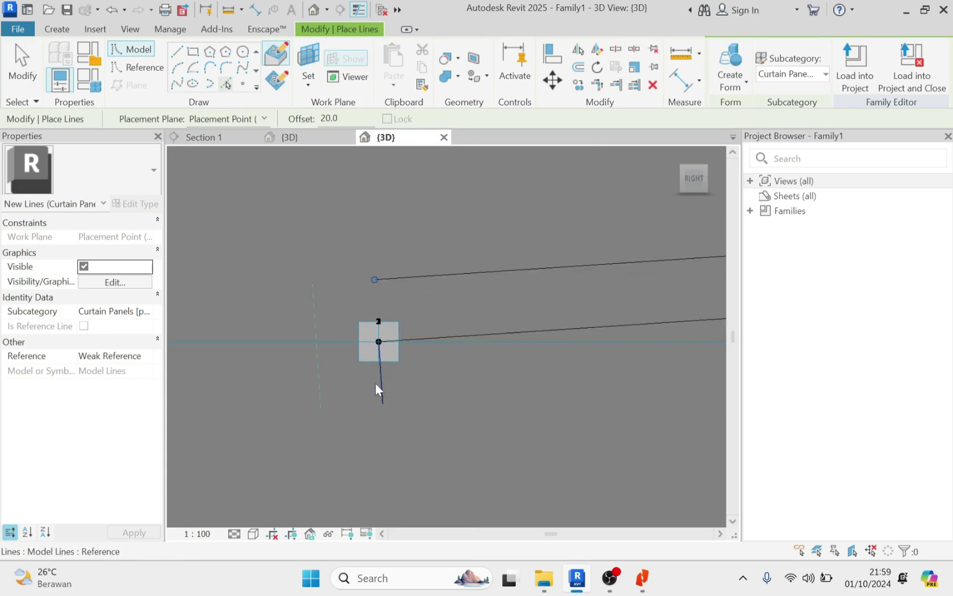
pyautogui.click(378, 384)
pyautogui.scroll(-3, 244, 324)
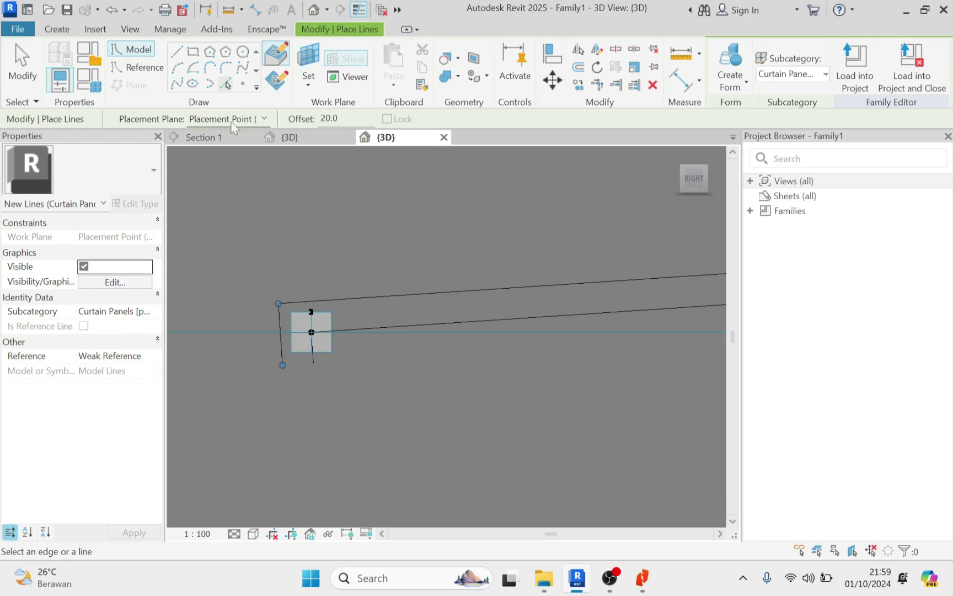
# Try to draw a closing line between the lower ends of the two short lines with a 20 offset, and undo it.
pyautogui.click(176, 51)
pyautogui.click(311, 332)
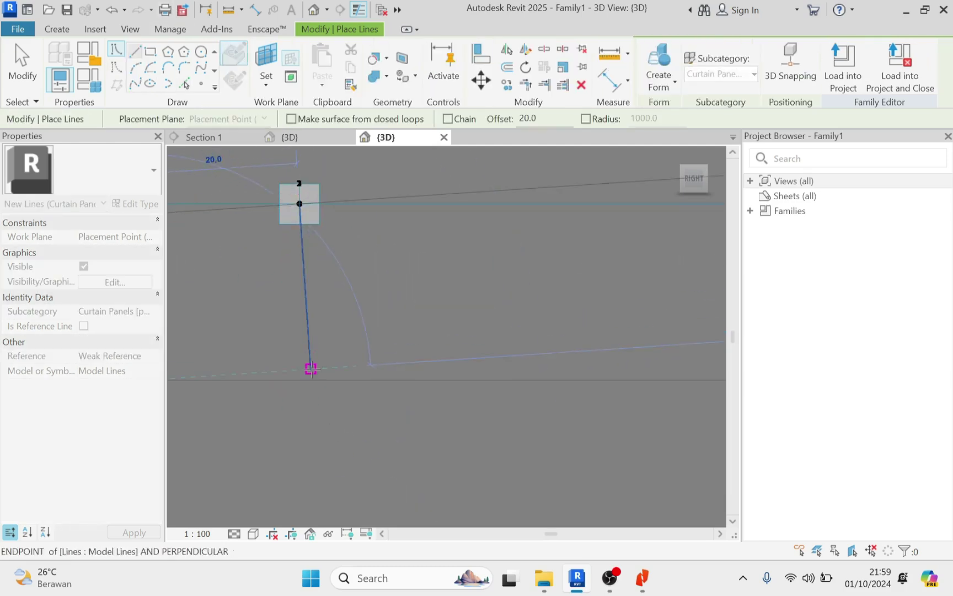
pyautogui.click(311, 358)
pyautogui.scroll(-2, 368, 329)
pyautogui.scroll(-4, 364, 312)
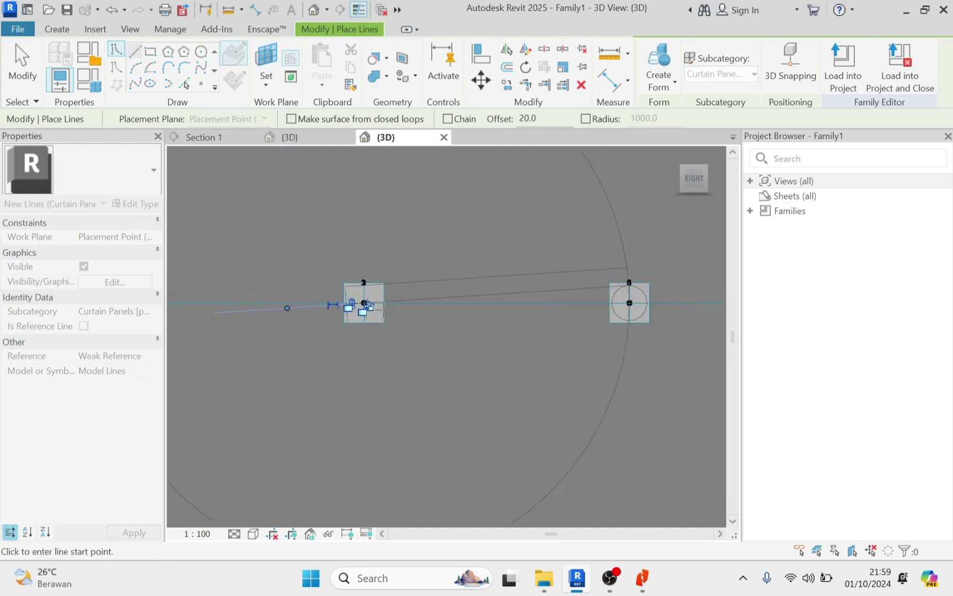
pyautogui.scroll(5, 359, 314)
pyautogui.press('Escape')
pyautogui.scroll(-4, 375, 302)
pyautogui.scroll(1, 345, 293)
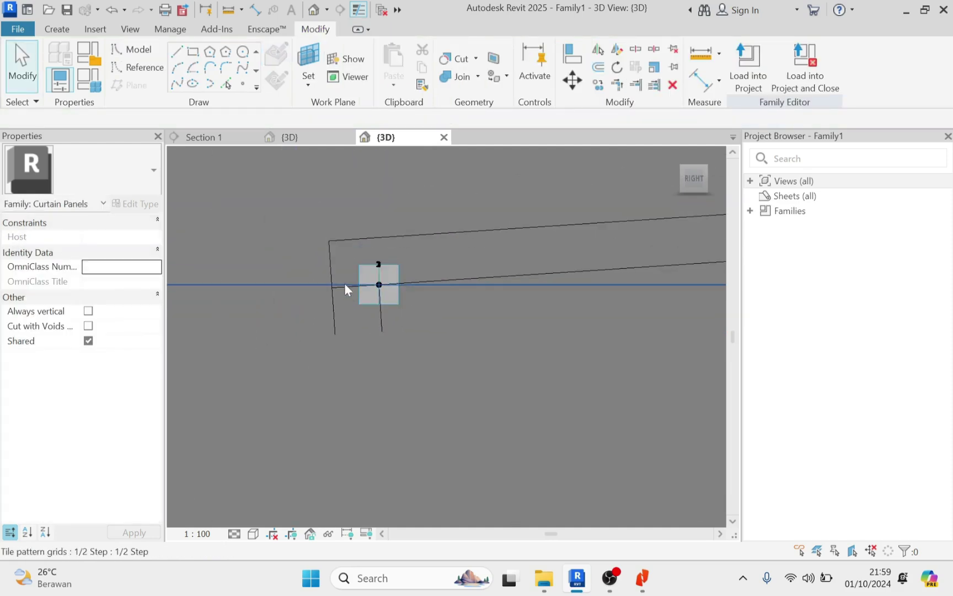
pyautogui.scroll(2, 343, 289)
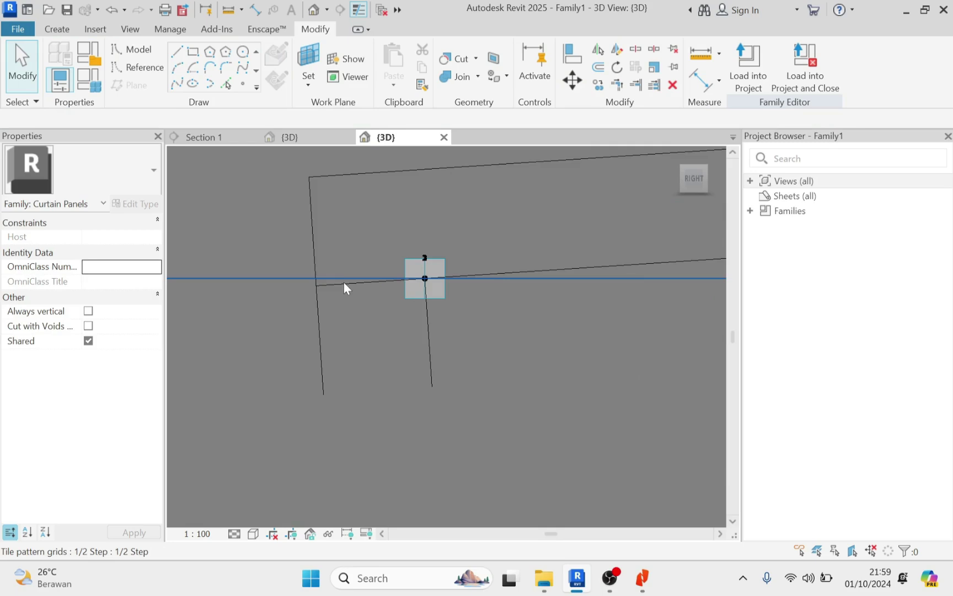
pyautogui.press('Tab')
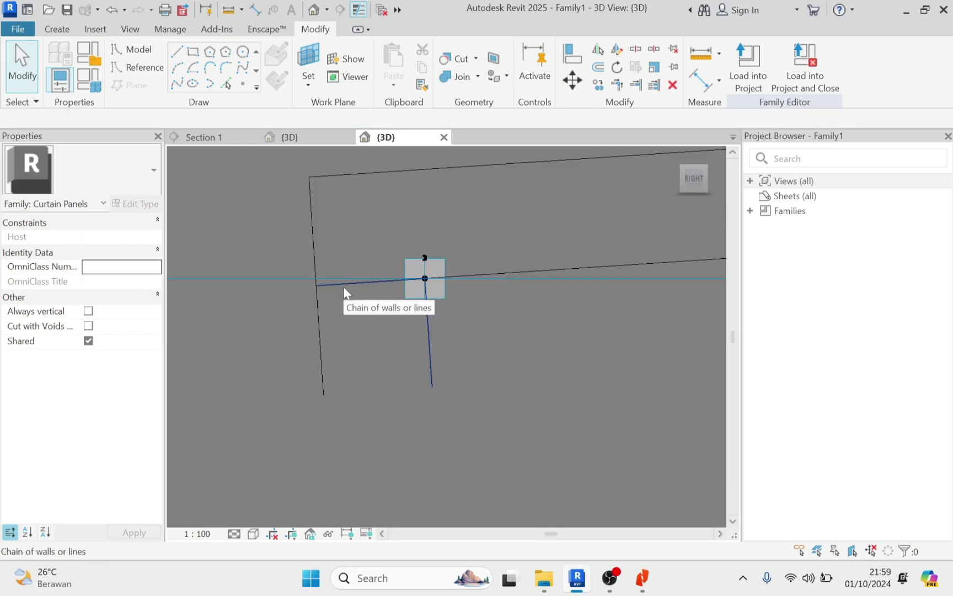
pyautogui.hotkey('ctrl', 'z')
# Draw a model line with 0 offset joining the lower ends of the two short perpendicular lines.
pyautogui.scroll(-3, 336, 290)
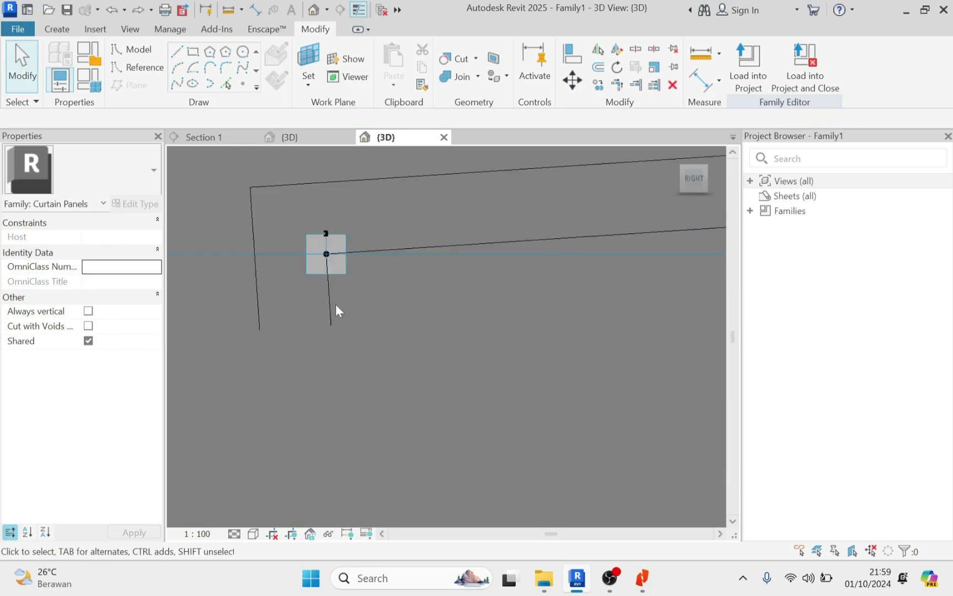
pyautogui.moveTo(336, 305); pyautogui.dragTo(367, 305, button='middle')
pyautogui.click(177, 53)
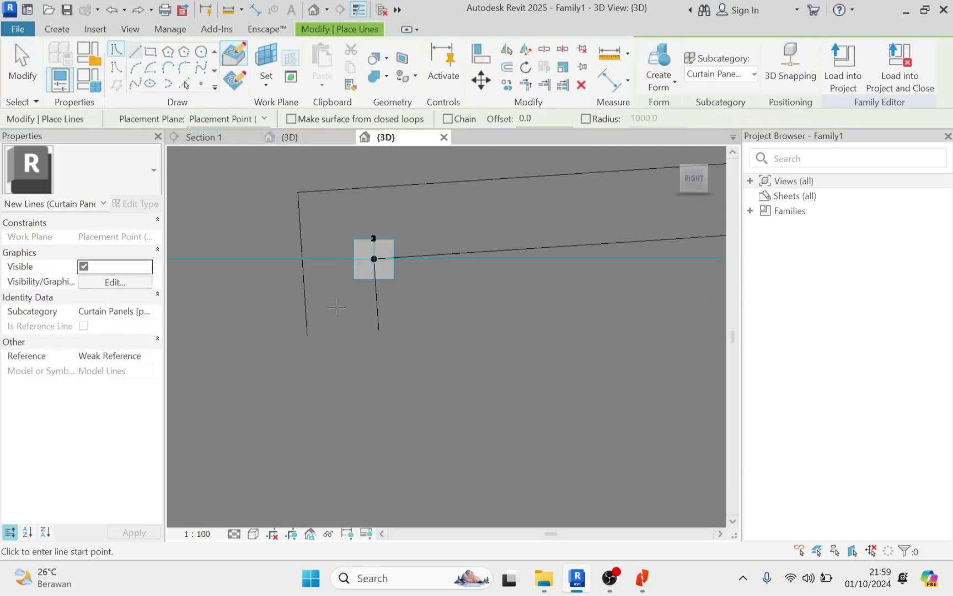
pyautogui.click(307, 335)
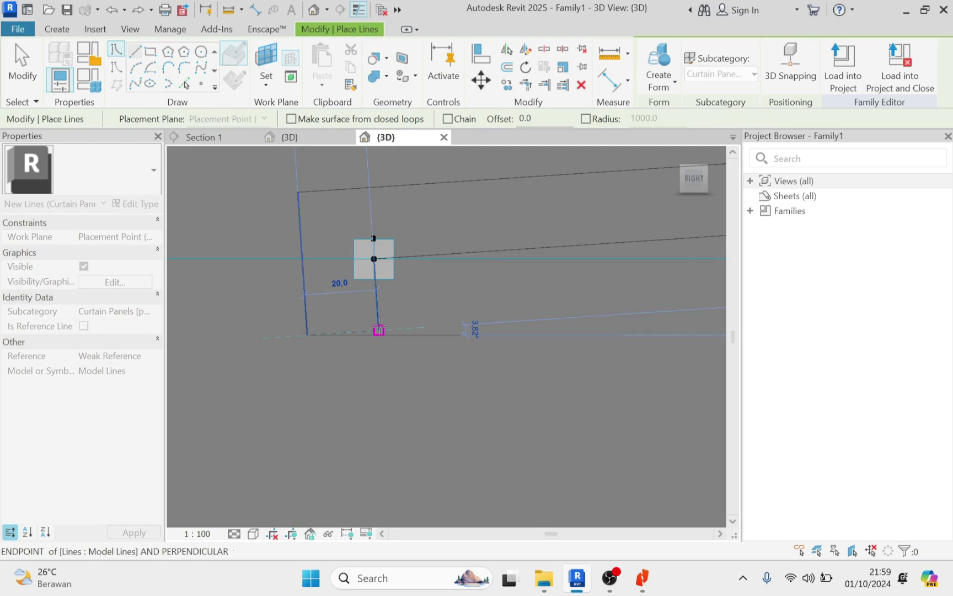
pyautogui.click(379, 327)
pyautogui.scroll(-5, 378, 325)
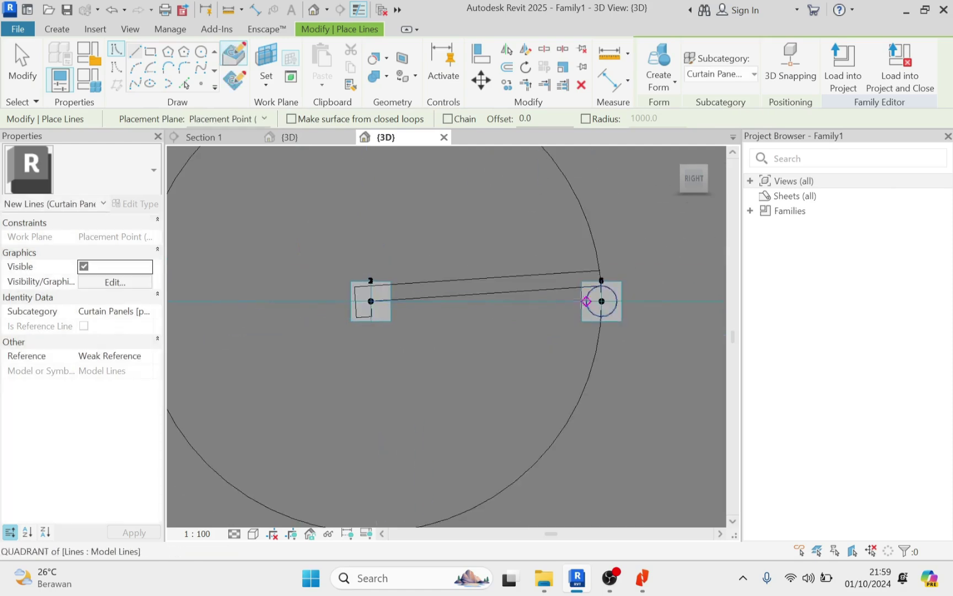
# Delete both construction circles, the small one around placement point 4 and the large one centred on placement point 3.
pyautogui.moveTo(586, 302); pyautogui.dragTo(357, 314, button='middle')
pyautogui.scroll(8, 375, 299)
pyautogui.press('Escape')
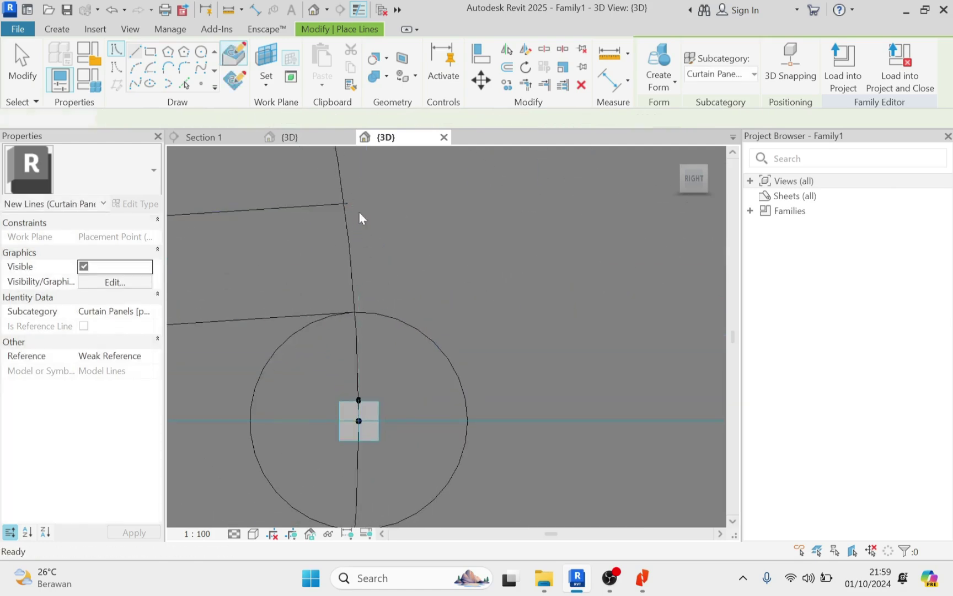
pyautogui.scroll(-1, 417, 346)
pyautogui.click(419, 336)
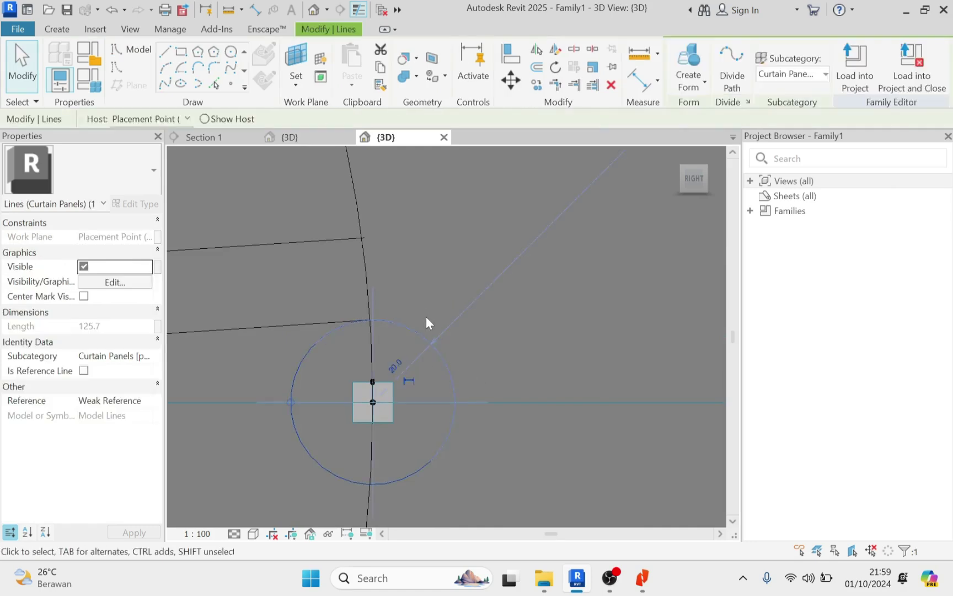
pyautogui.scroll(-2, 426, 322)
pyautogui.keyDown('ctrl'); pyautogui.click(376, 189); pyautogui.keyUp('ctrl')
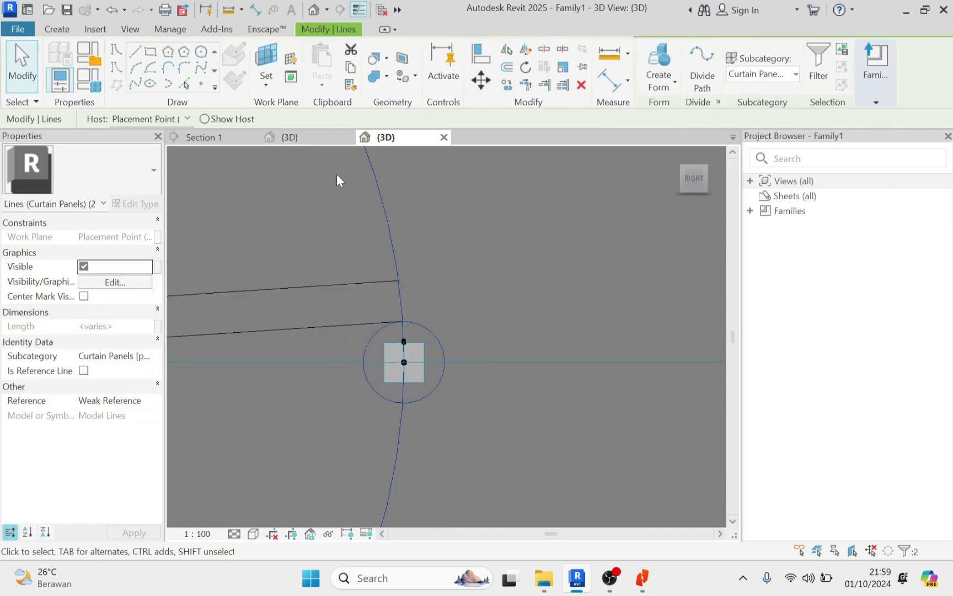
pyautogui.press('Delete')
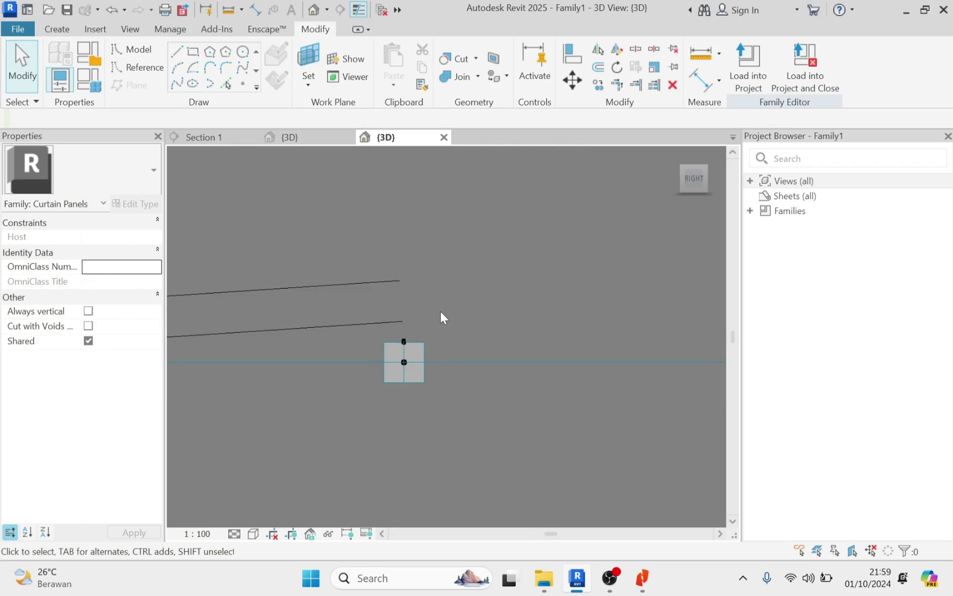
# Close the profile near placement point 4 with a model line joining the ends of the two parallel sloped lines.
pyautogui.click(176, 54)
pyautogui.click(402, 320)
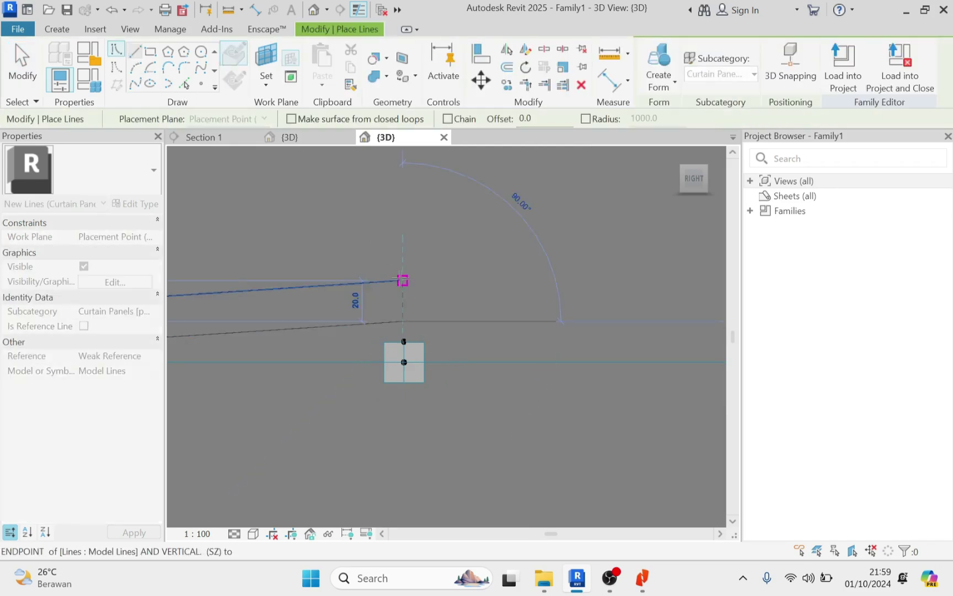
pyautogui.click(402, 280)
pyautogui.scroll(4, 402, 280)
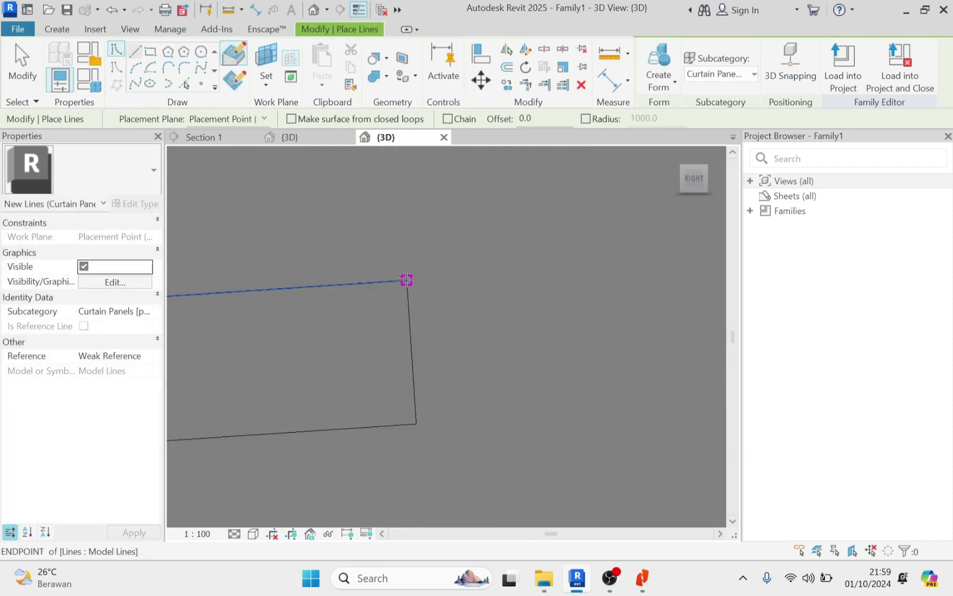
pyautogui.scroll(-5, 407, 280)
pyautogui.press('Escape')
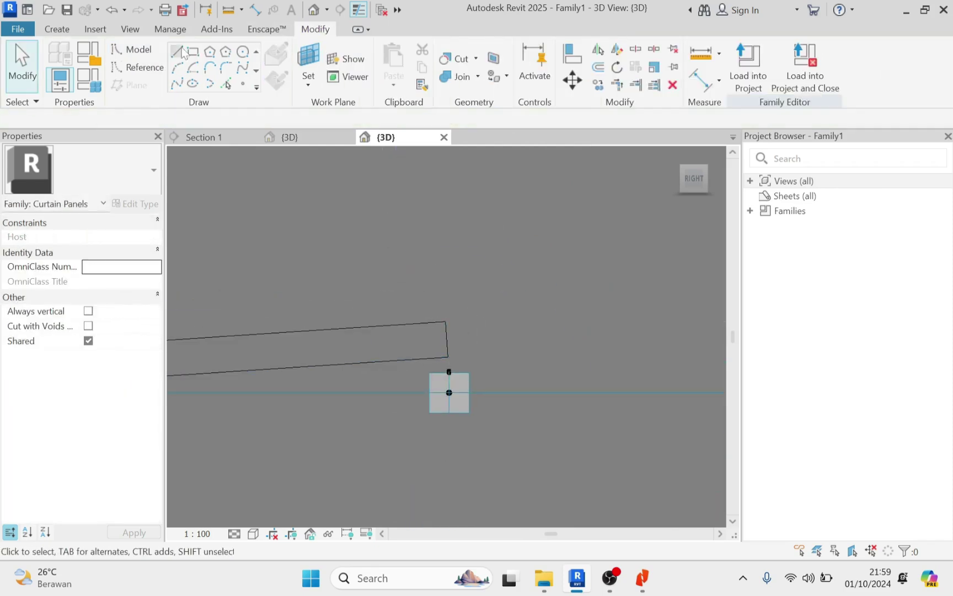
# Create an offset copy of the profile's closing line near placement point 4, 20 outward past the tile end.
pyautogui.click(225, 85)
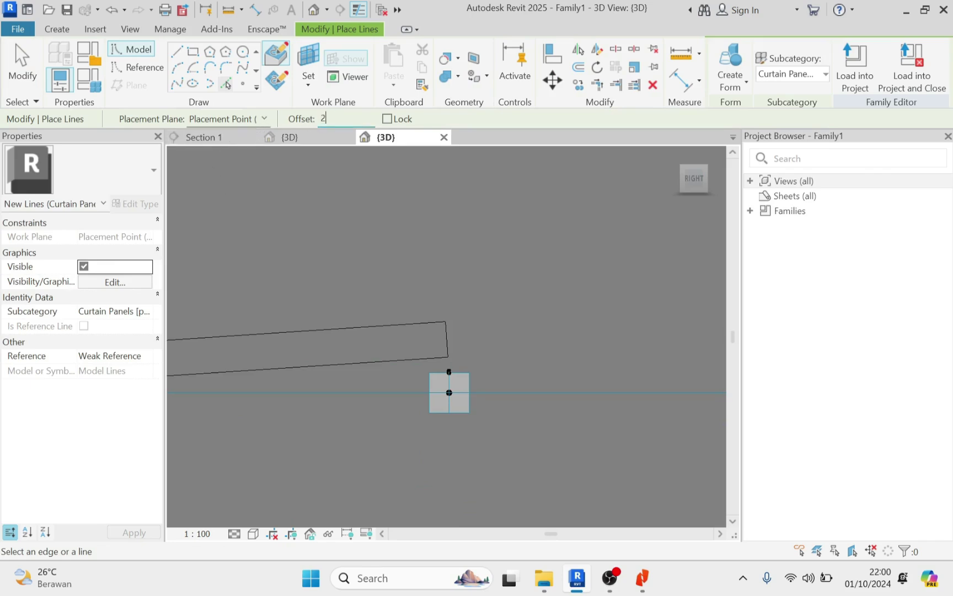
pyautogui.write('20')
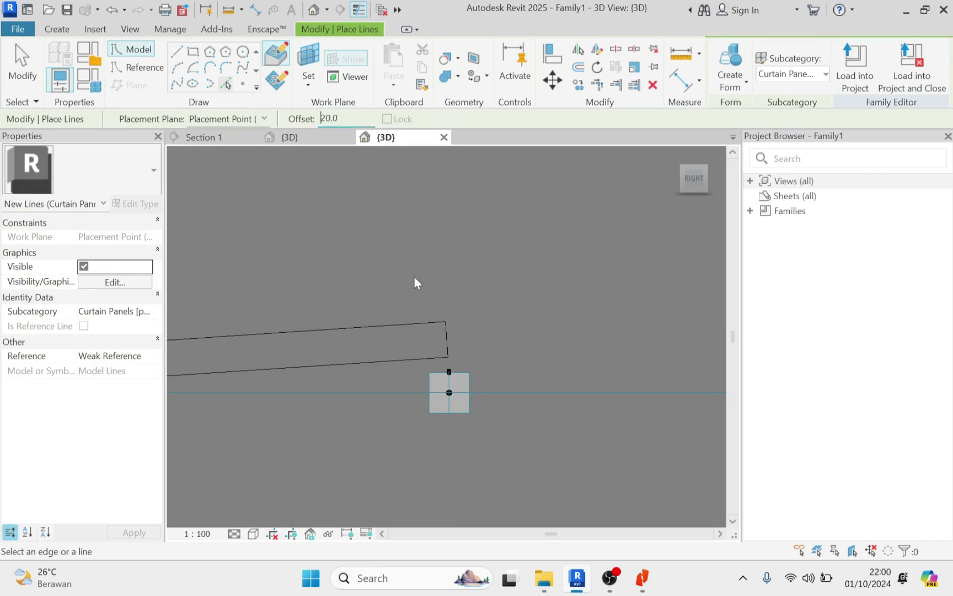
pyautogui.click(448, 337)
pyautogui.press('Escape')
# Extend both parallel sloped lines to meet the offset end line with Trim/Extend to Corner.
pyautogui.press('t')
pyautogui.press('r')
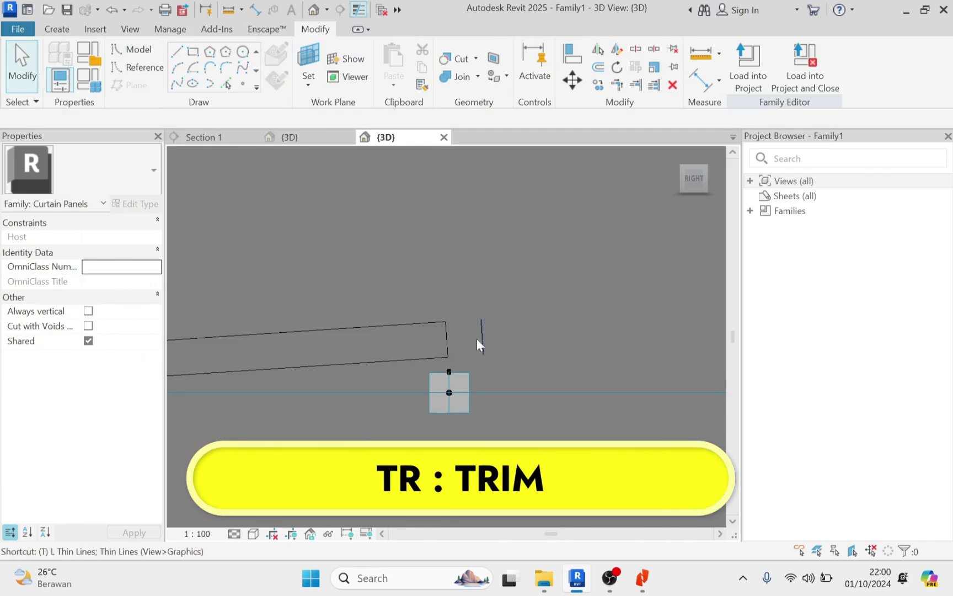
pyautogui.click(411, 323)
pyautogui.click(482, 336)
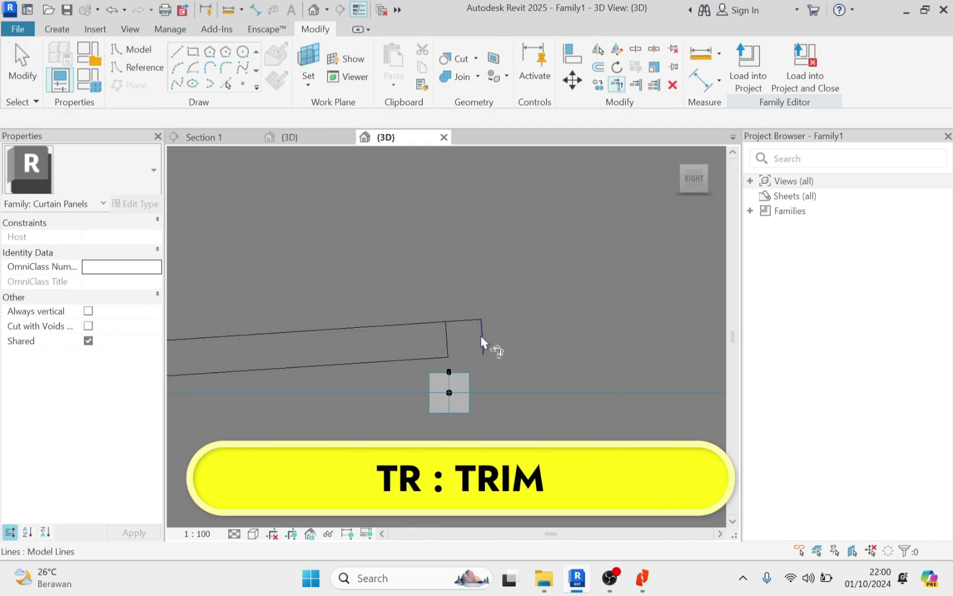
pyautogui.click(415, 360)
pyautogui.press('Escape')
# Delete the inner closing line between the two sloped lines near placement point 4.
pyautogui.scroll(1, 448, 342)
pyautogui.click(446, 341)
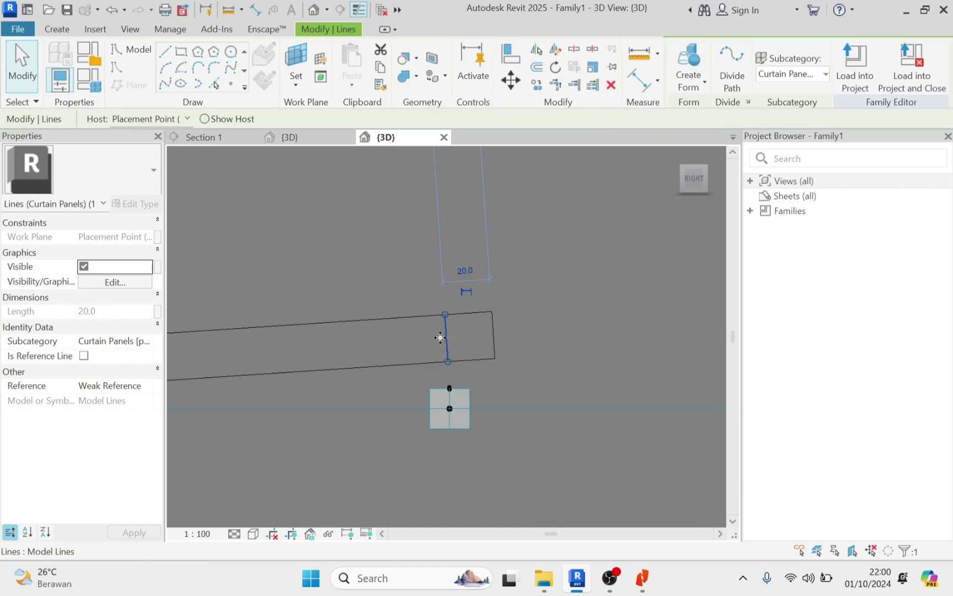
pyautogui.press('Delete')
# Return to the home 3D view and make placement point 1's vertical plane parallel to the tile profile the work plane.
pyautogui.moveTo(667, 202)
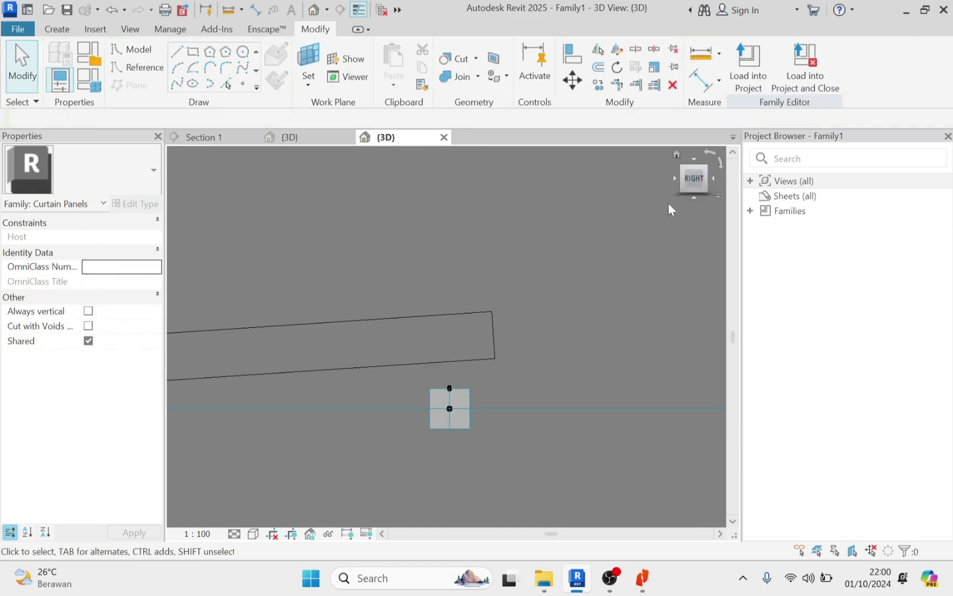
pyautogui.click(677, 157)
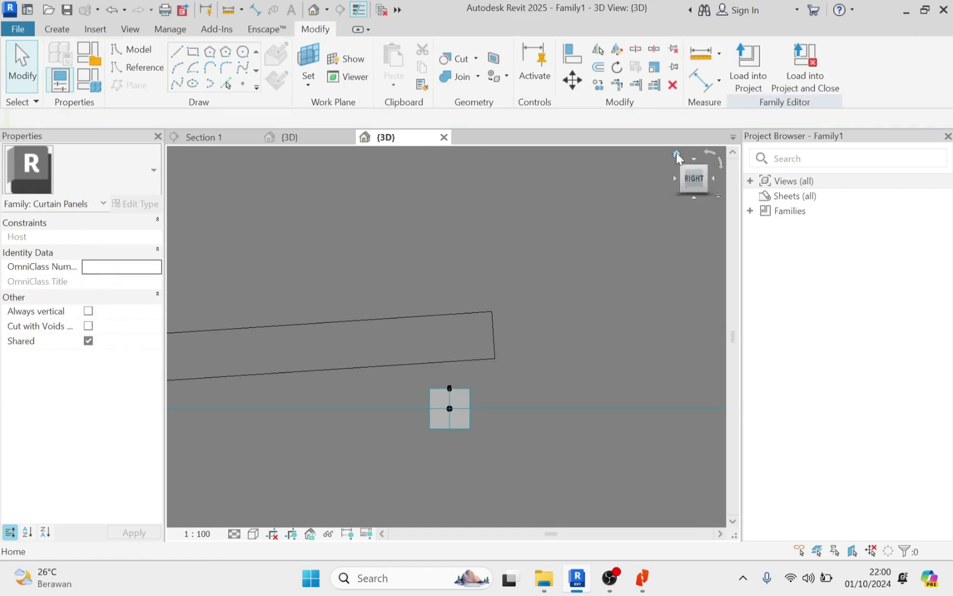
pyautogui.scroll(10, 486, 351)
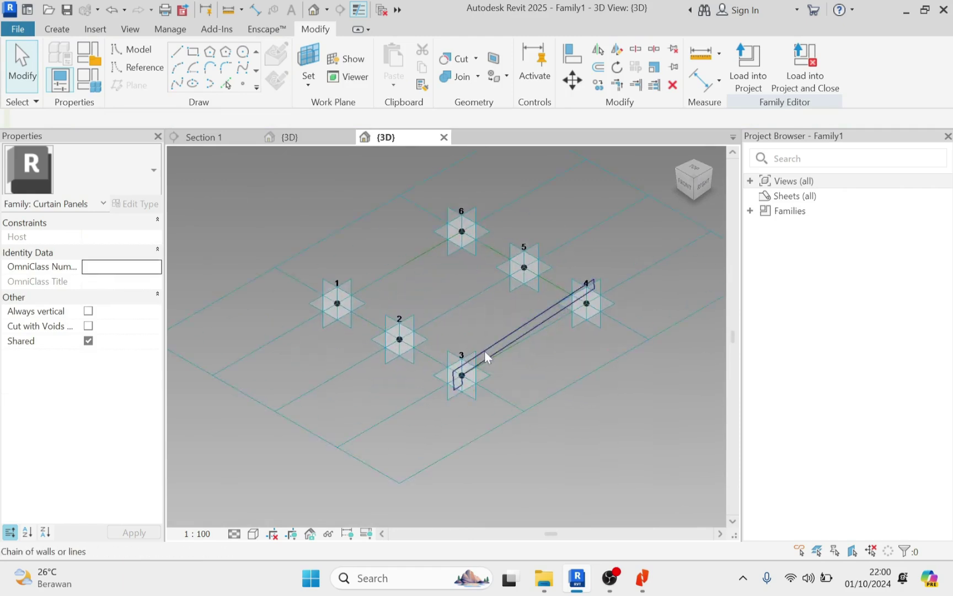
pyautogui.moveTo(423, 309); pyautogui.dragTo(477, 323, button='middle')
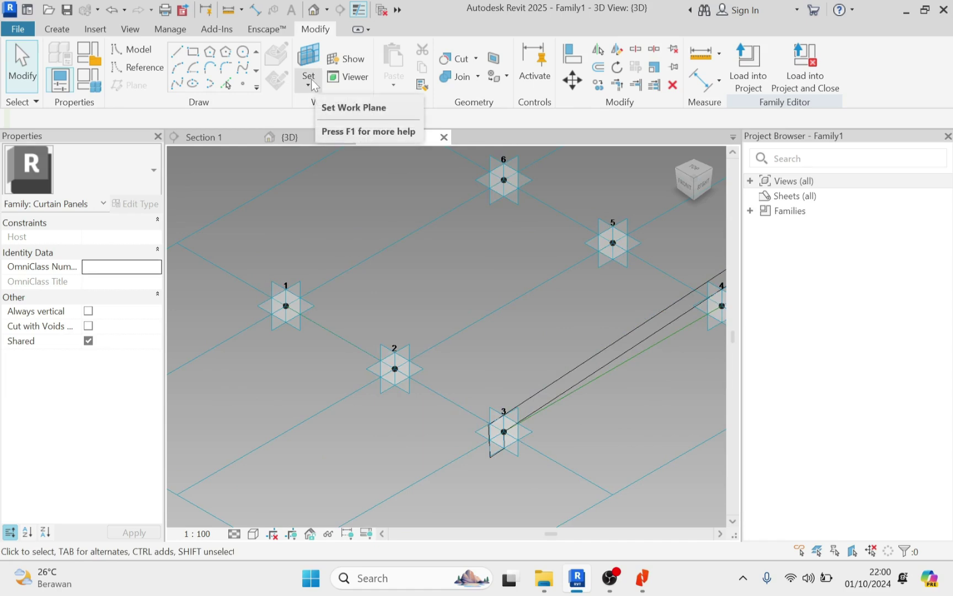
pyautogui.scroll(2, 262, 312)
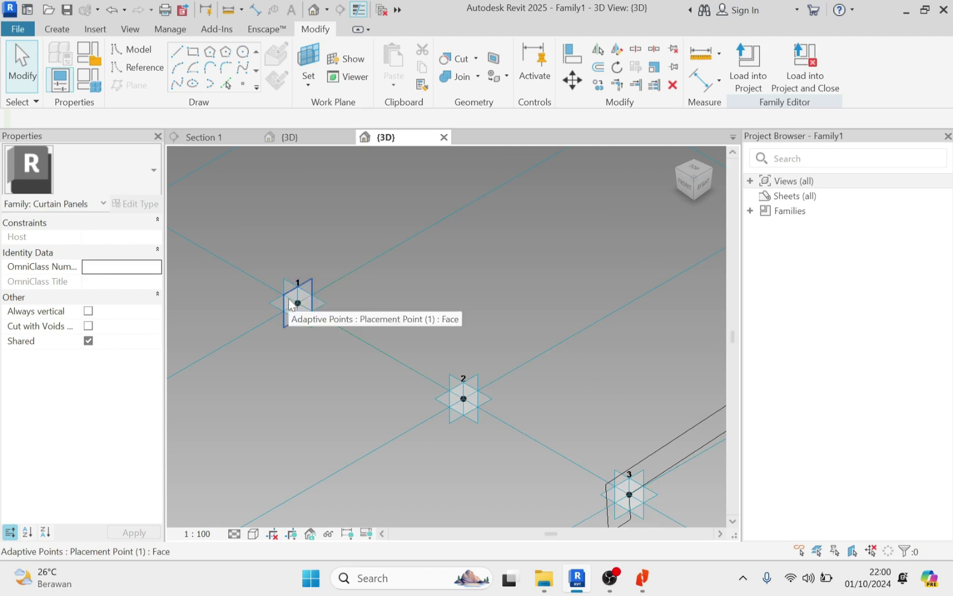
pyautogui.click(281, 327)
pyautogui.scroll(-4, 281, 327)
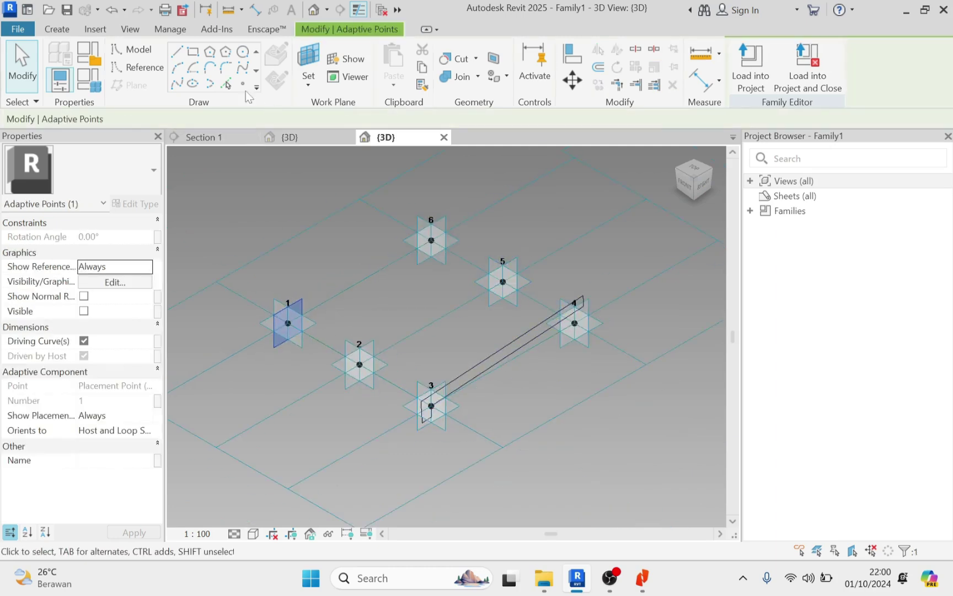
# Copy all six lines of the tile profile at points 3 and 4 onto placement point 1's plane using Pick Lines with 0 offset.
pyautogui.click(227, 84)
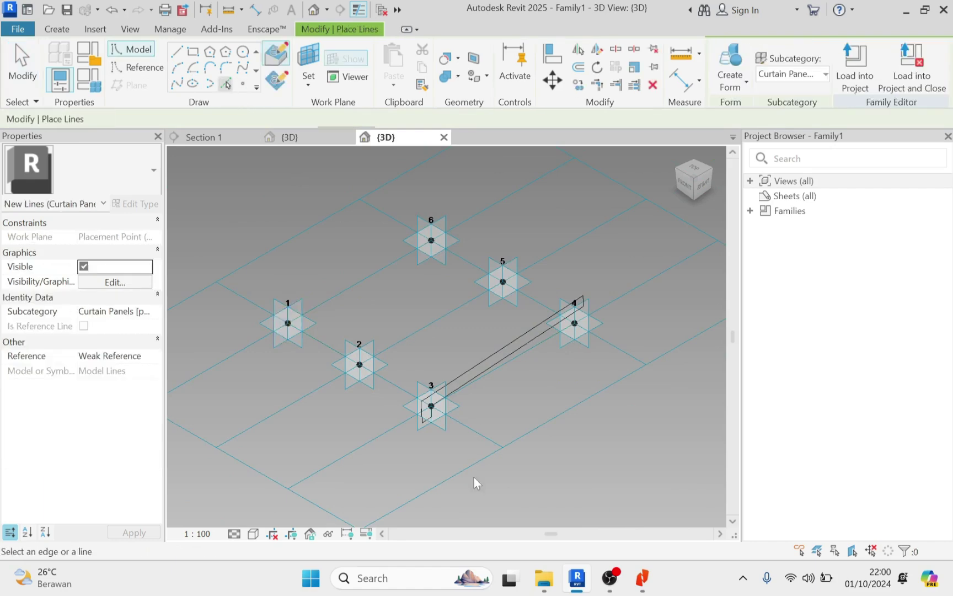
pyautogui.scroll(2, 447, 450)
pyautogui.click(476, 329)
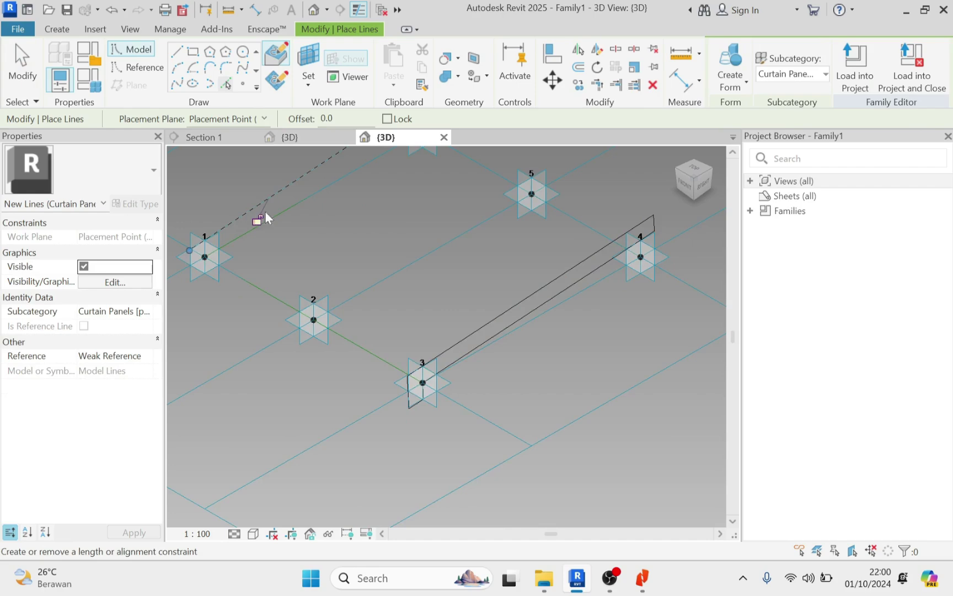
pyautogui.moveTo(265, 211); pyautogui.dragTo(279, 282, button='middle')
pyautogui.scroll(3, 511, 400)
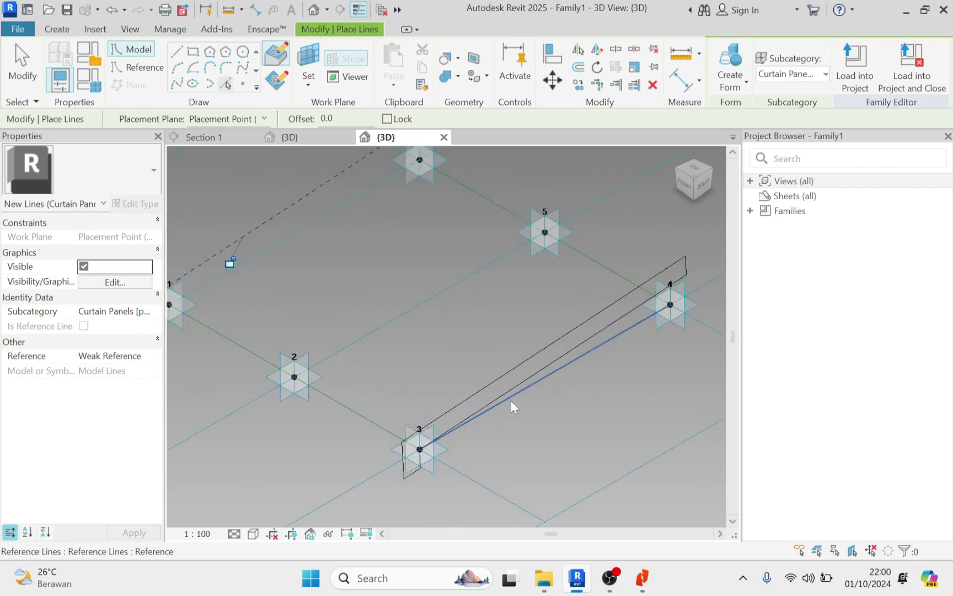
pyautogui.scroll(3, 369, 489)
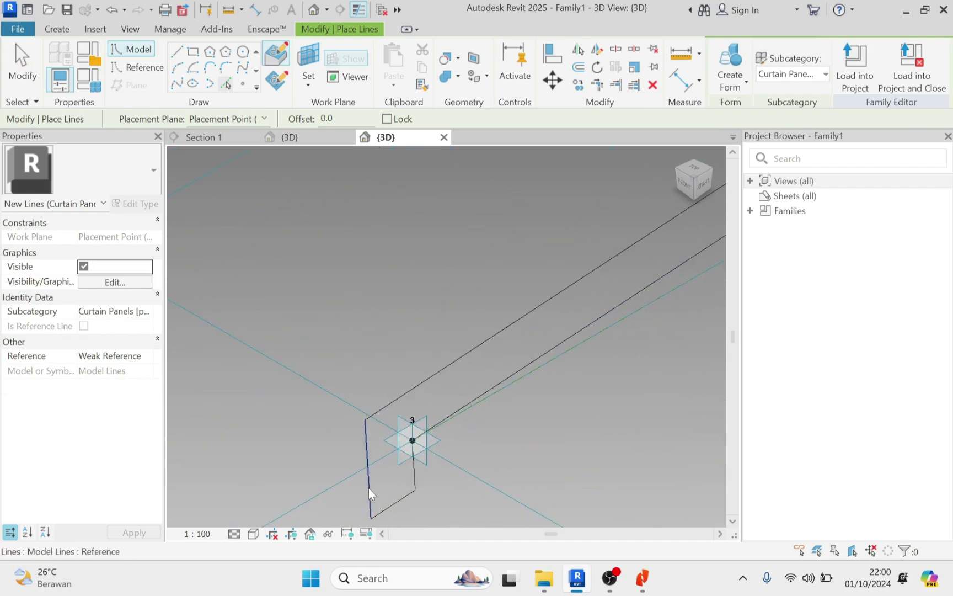
pyautogui.scroll(-3, 371, 482)
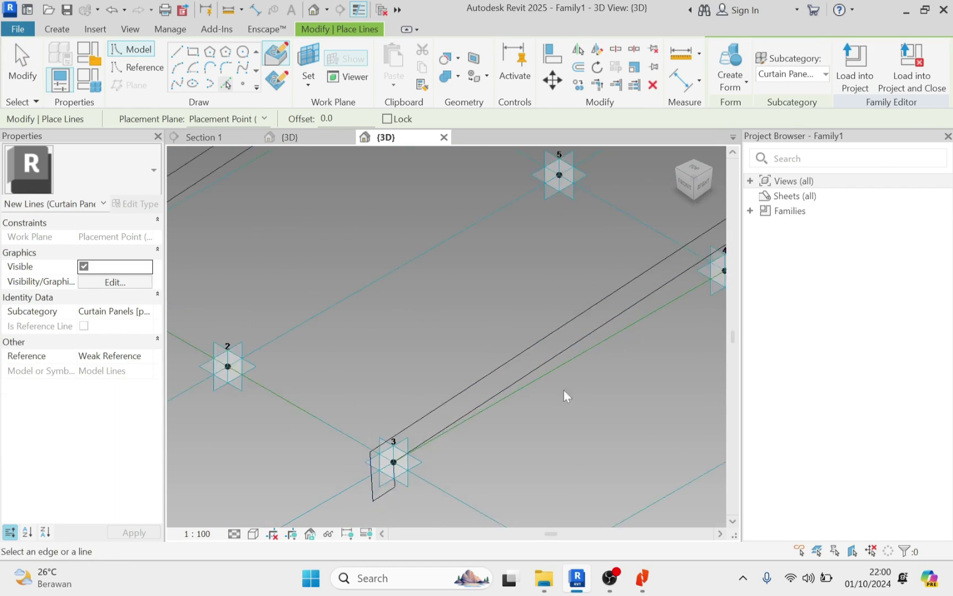
pyautogui.moveTo(656, 340); pyautogui.dragTo(362, 472, button='middle')
pyautogui.scroll(3, 434, 419)
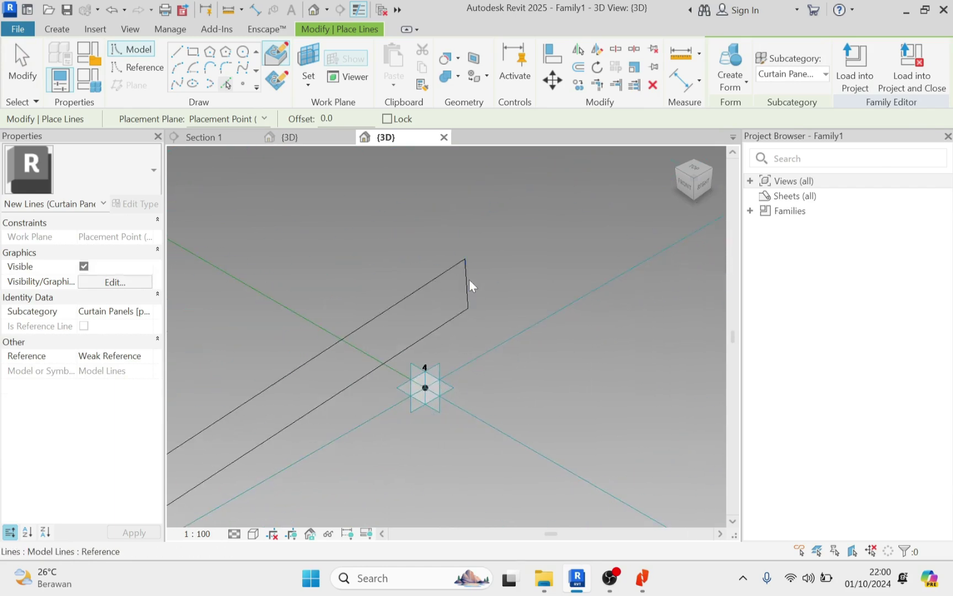
pyautogui.scroll(-3, 531, 357)
pyautogui.scroll(-3, 379, 302)
pyautogui.scroll(5, 385, 281)
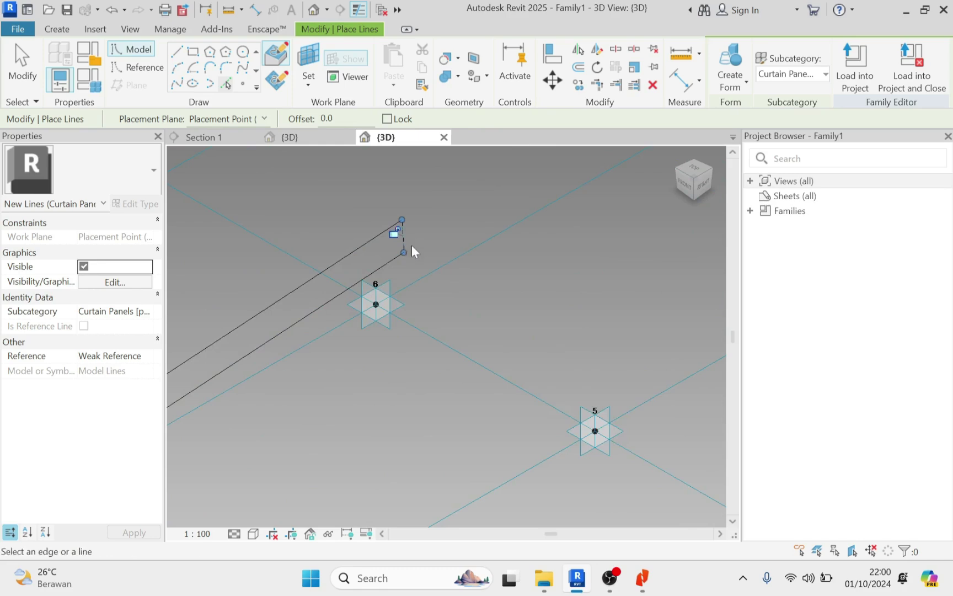
pyautogui.moveTo(334, 354); pyautogui.dragTo(571, 191, button='middle')
pyautogui.scroll(-3, 571, 191)
pyautogui.scroll(2, 390, 292)
pyautogui.scroll(-5, 430, 314)
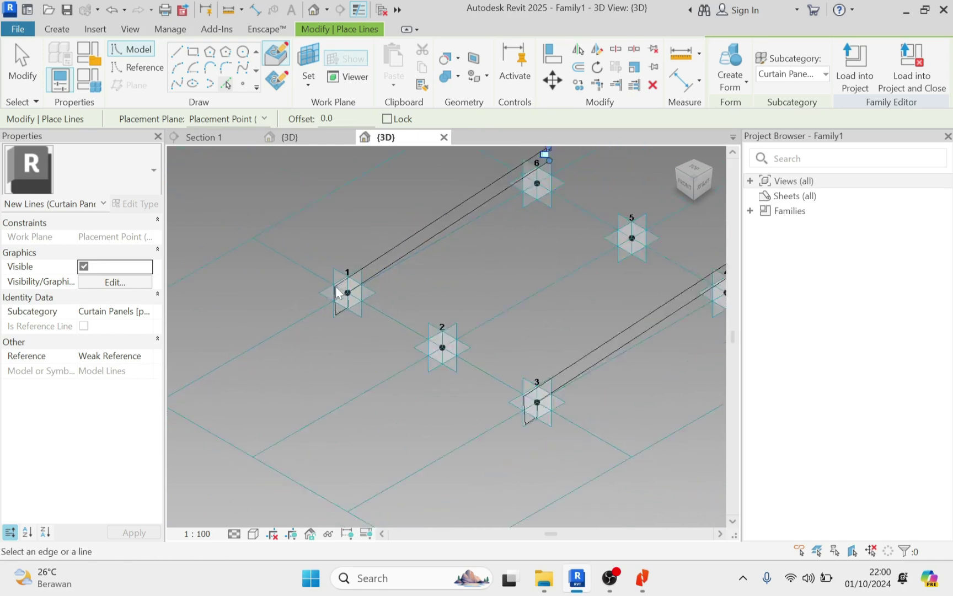
pyautogui.press('Escape')
# Select both closed tile profile chains and create a solid form between them.
pyautogui.scroll(2, 489, 313)
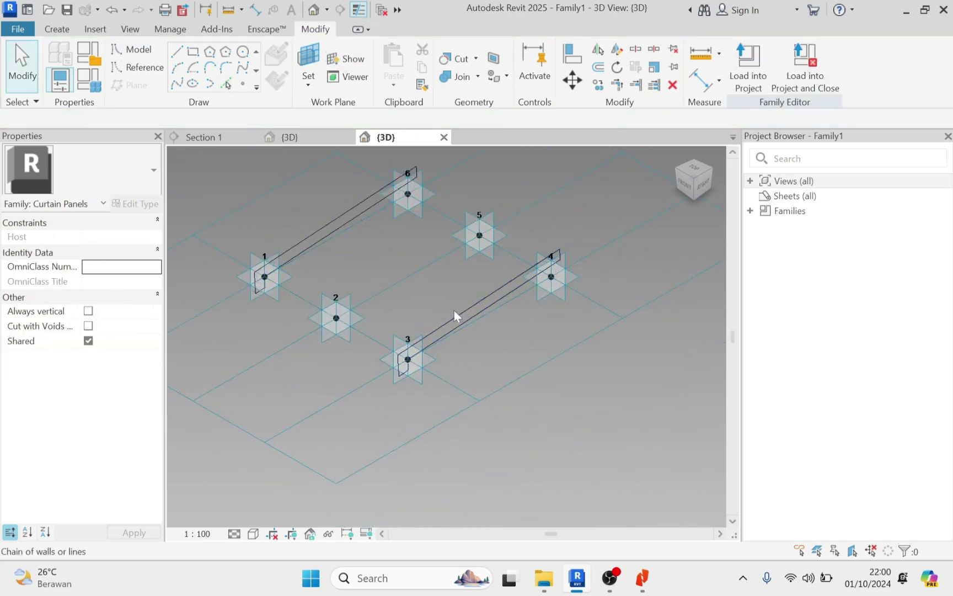
pyautogui.click(329, 223)
pyautogui.press('Tab')
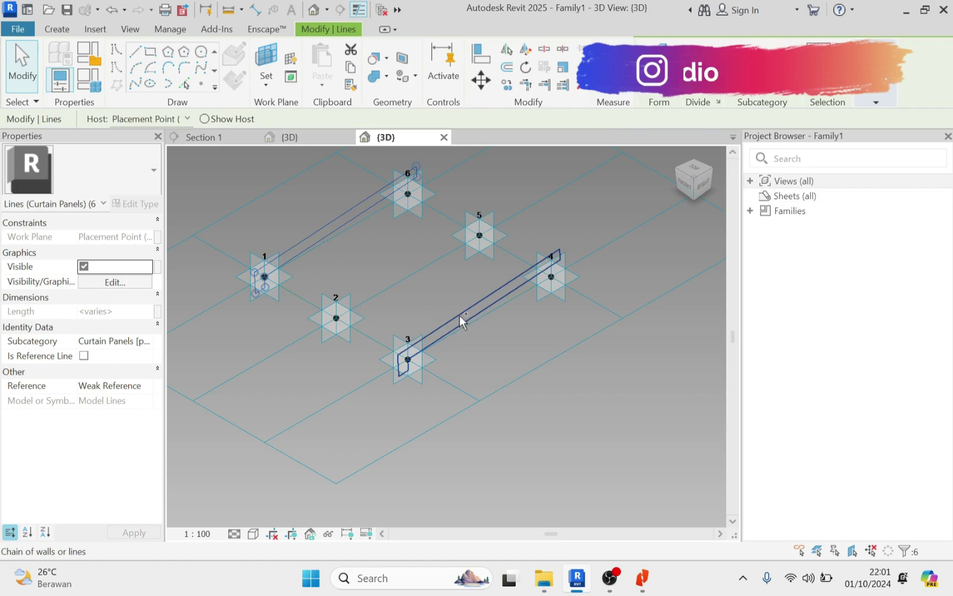
pyautogui.keyDown('ctrl'); pyautogui.click(459, 315); pyautogui.keyUp('ctrl')
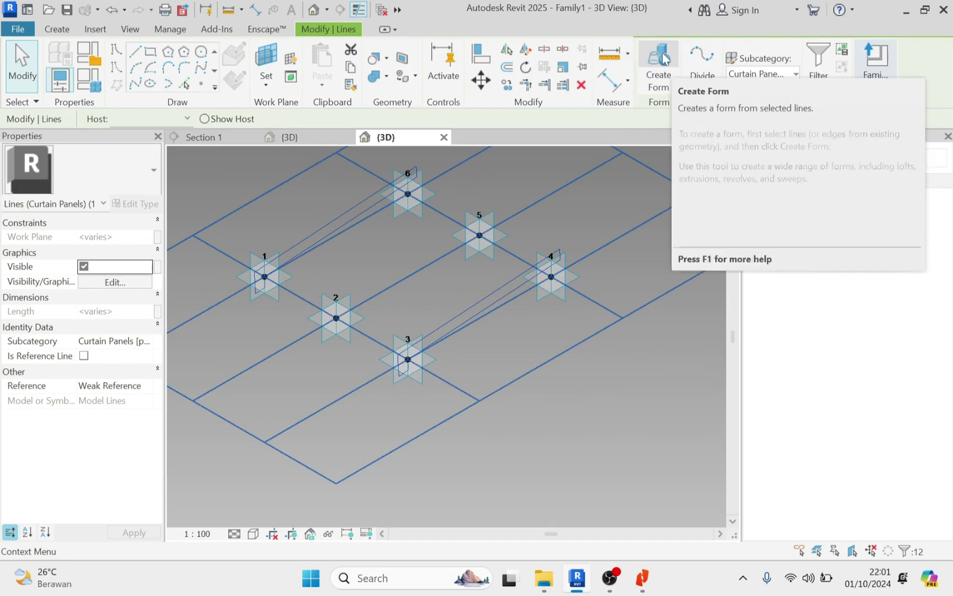
pyautogui.click(665, 57)
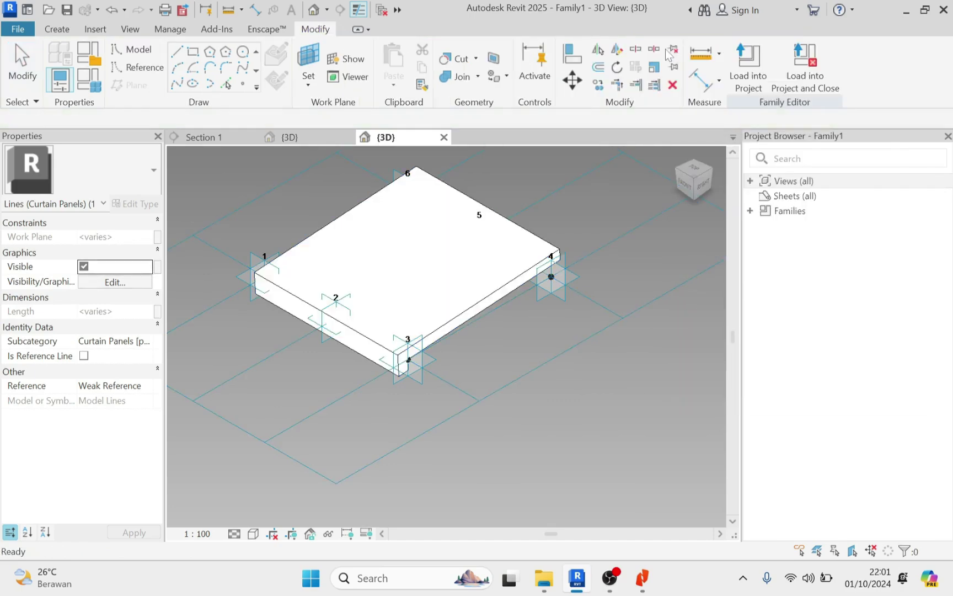
# Open the material choices for the tile form and rename the Default material to Flat Roof.
pyautogui.keyDown('shift'); pyautogui.moveTo(519, 404); pyautogui.dragTo(521, 372, button='middle'); pyautogui.keyUp('shift')
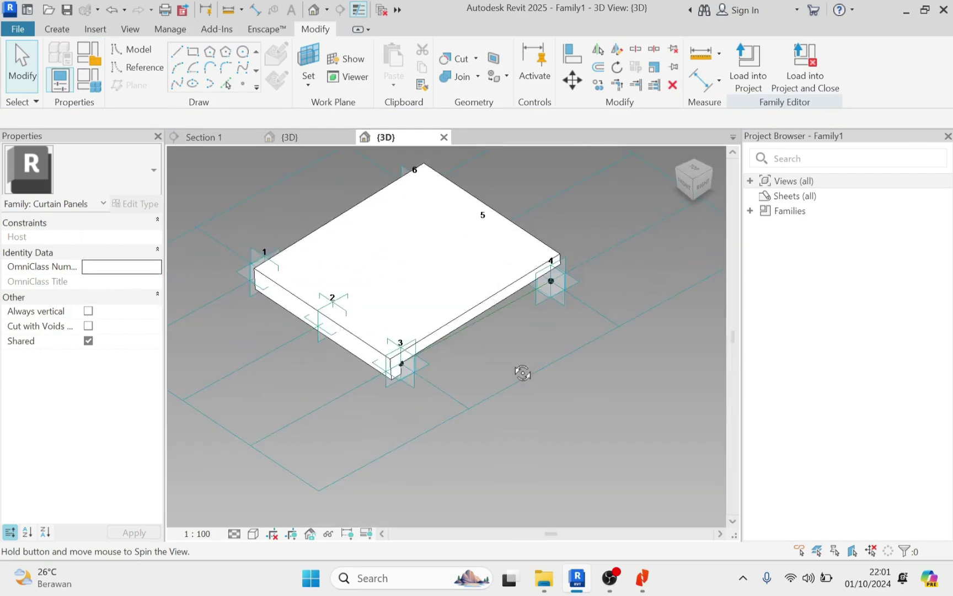
pyautogui.scroll(5, 414, 291)
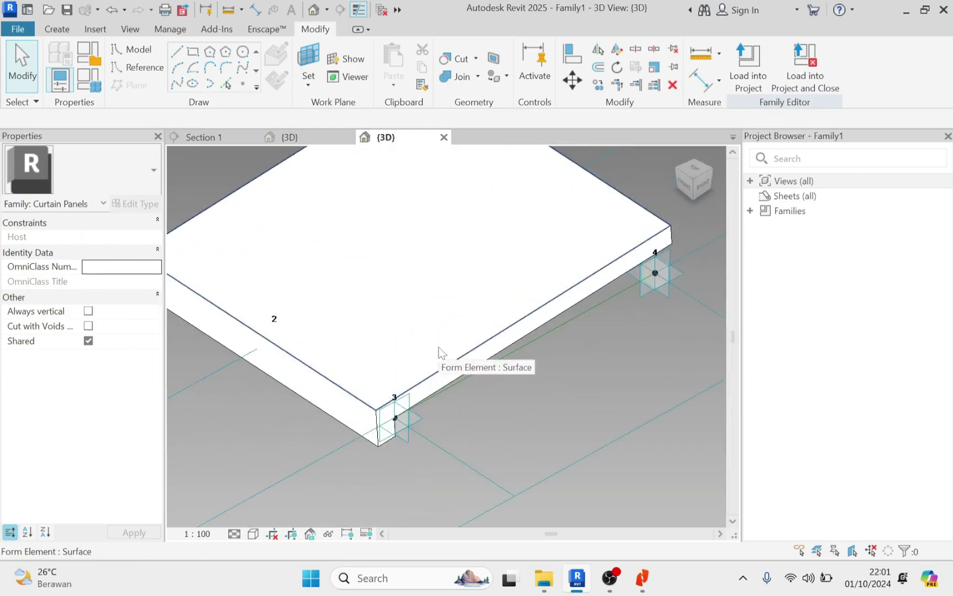
pyautogui.scroll(-5, 439, 346)
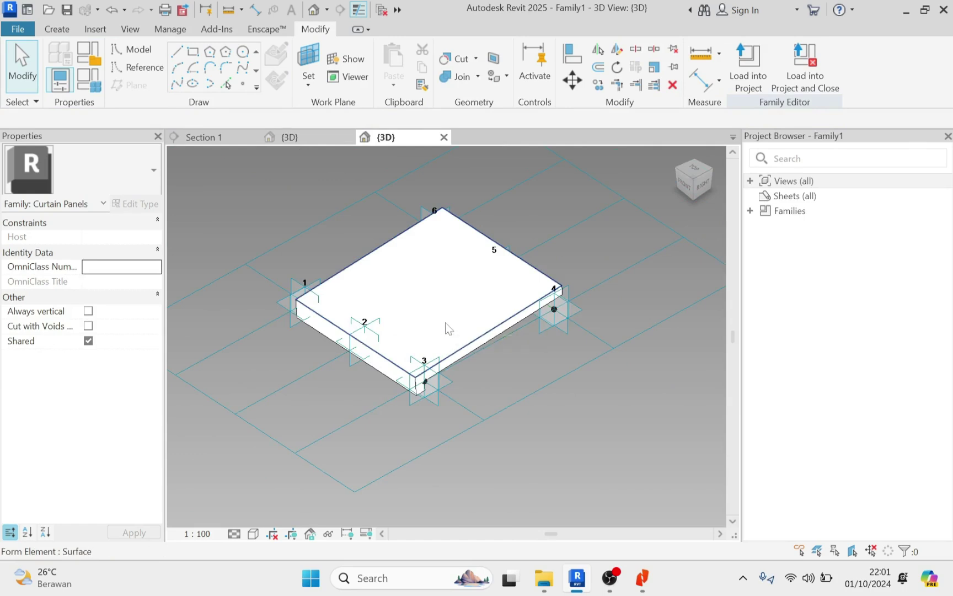
pyautogui.click(447, 324)
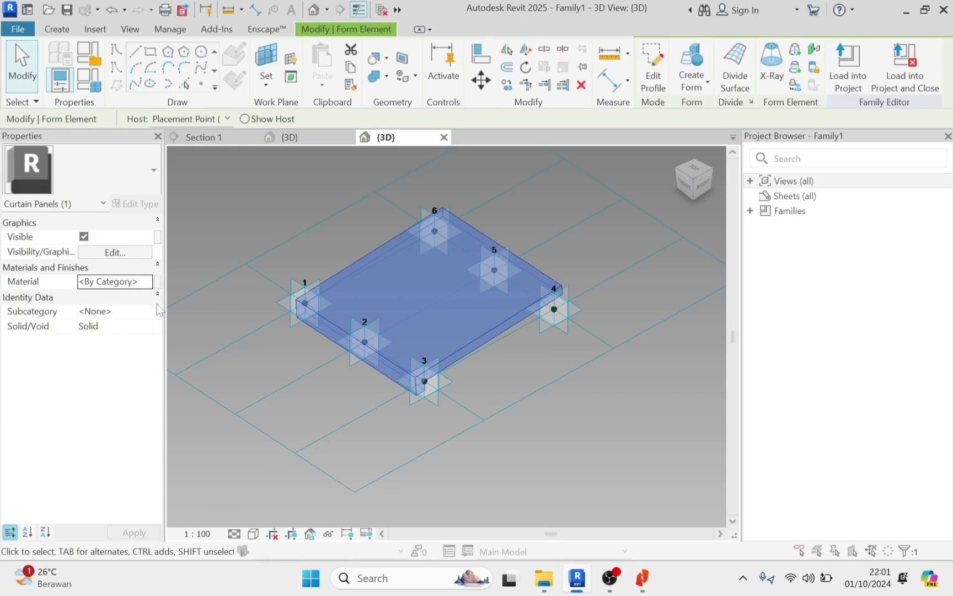
pyautogui.click(147, 283)
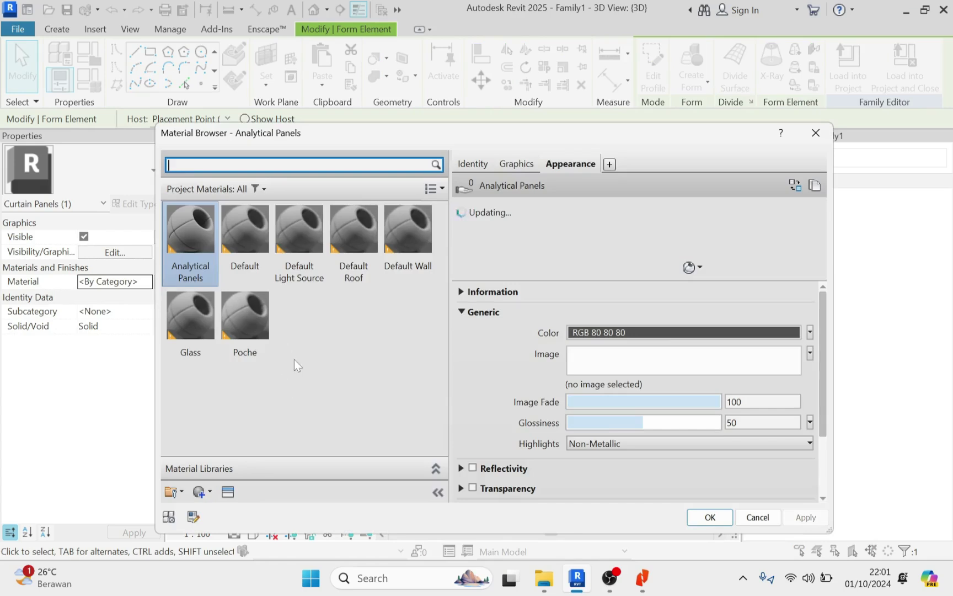
pyautogui.rightClick(247, 236)
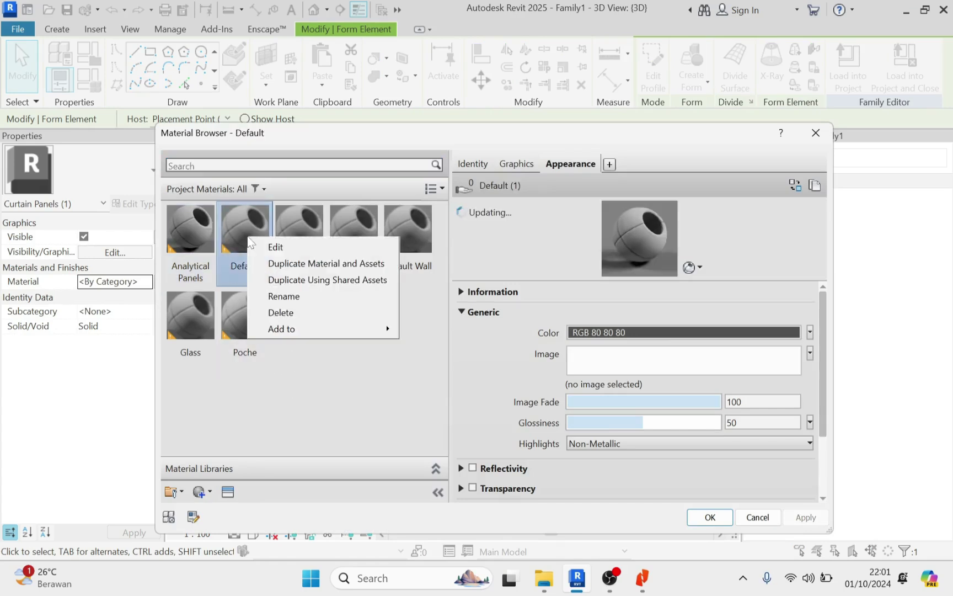
pyautogui.click(292, 300)
pyautogui.write('F')
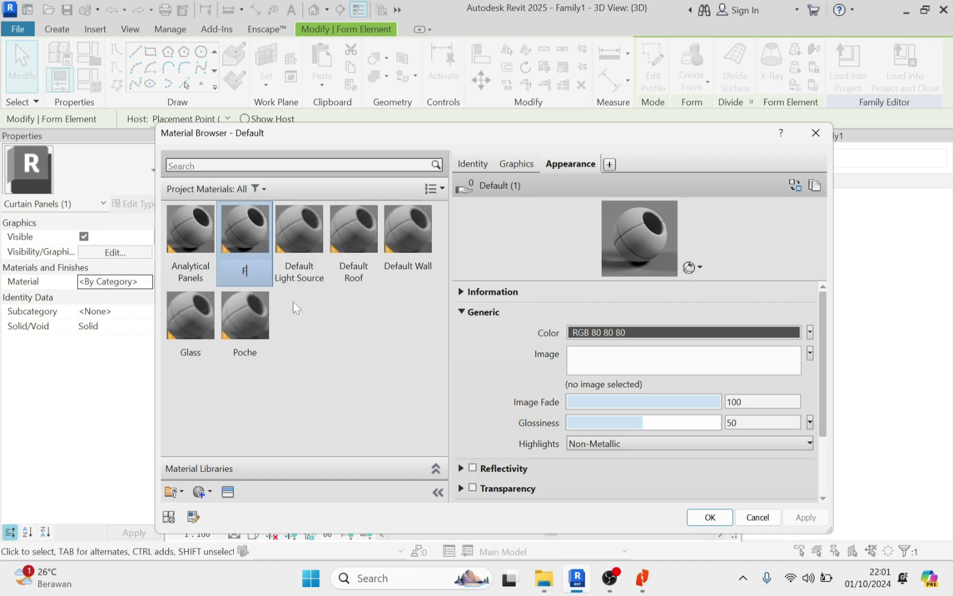
pyautogui.write('lat Roof')
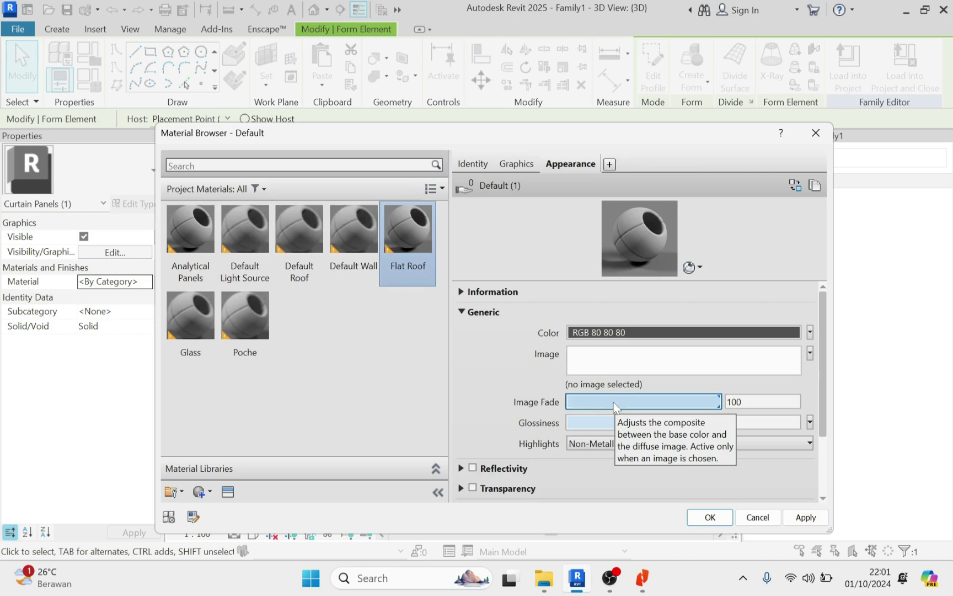
# Start choosing an image for the Flat Roof appearance and open the MATERIAL TEXTURES folder on Data (D:).
pyautogui.click(671, 360)
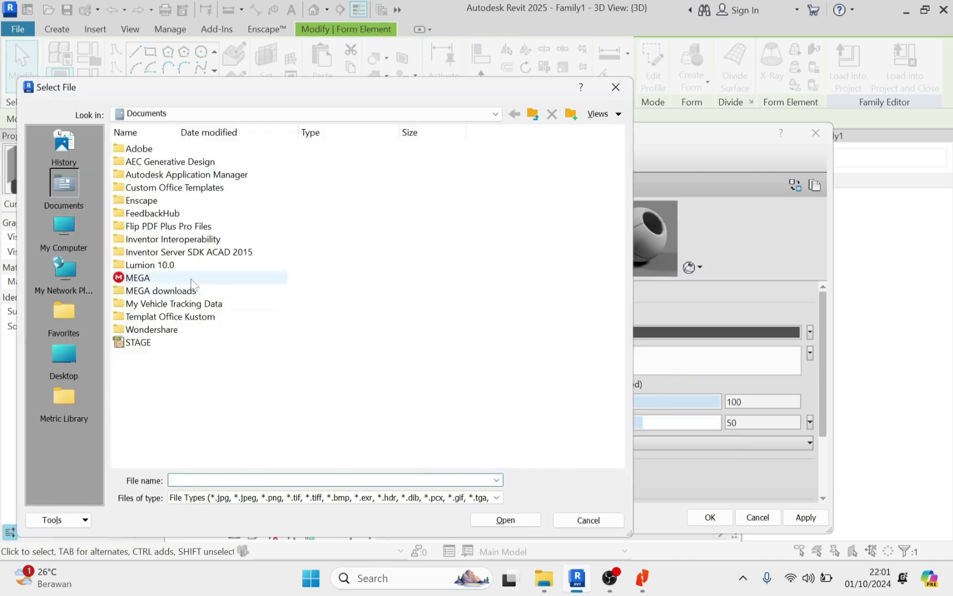
pyautogui.click(65, 223)
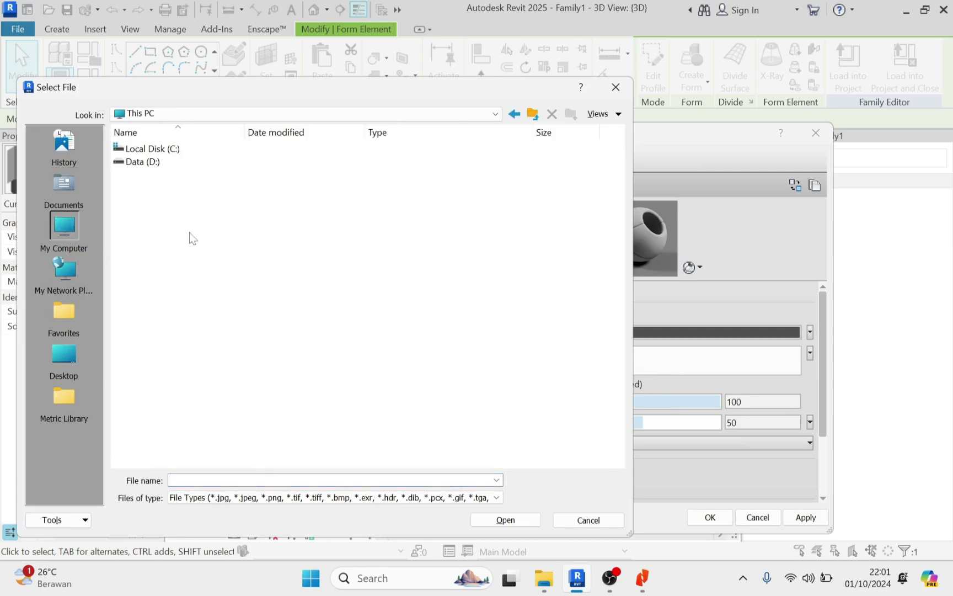
pyautogui.click(153, 163)
pyautogui.doubleClick(153, 163)
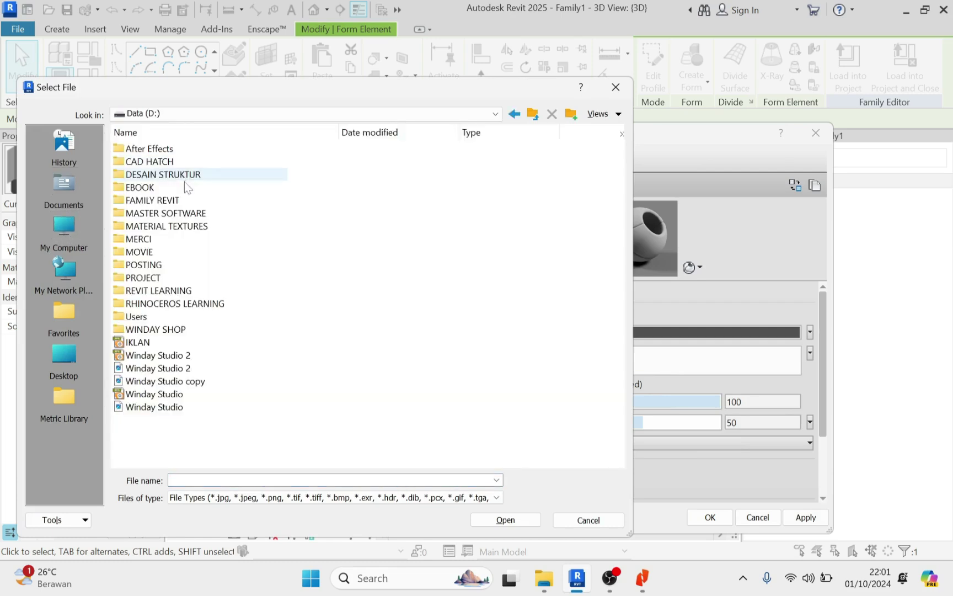
pyautogui.doubleClick(187, 227)
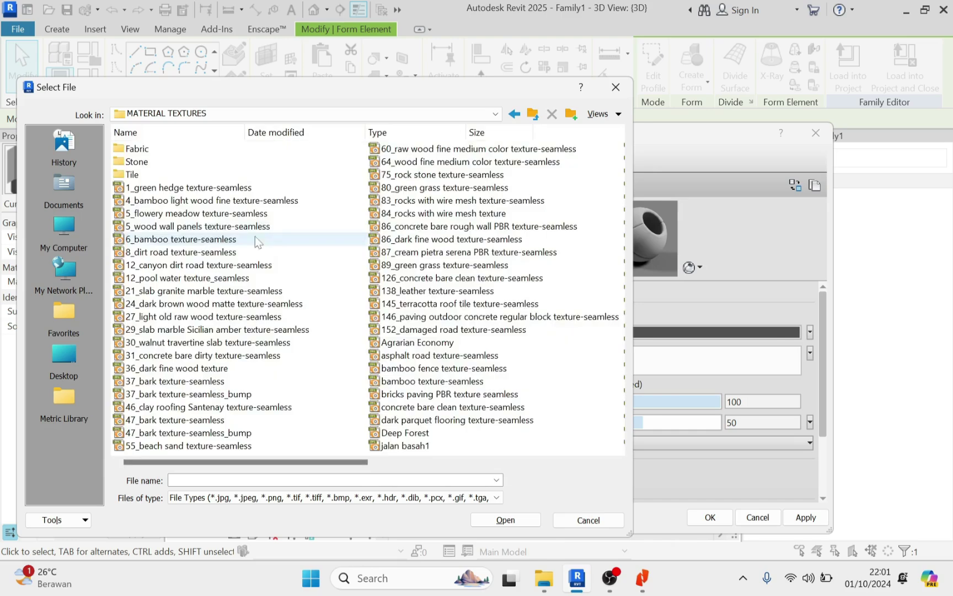
# Enlarge the file thumbnails and load "concrete bare clean texture-seamless.jpg" as the Flat Roof image.
pyautogui.click(456, 267)
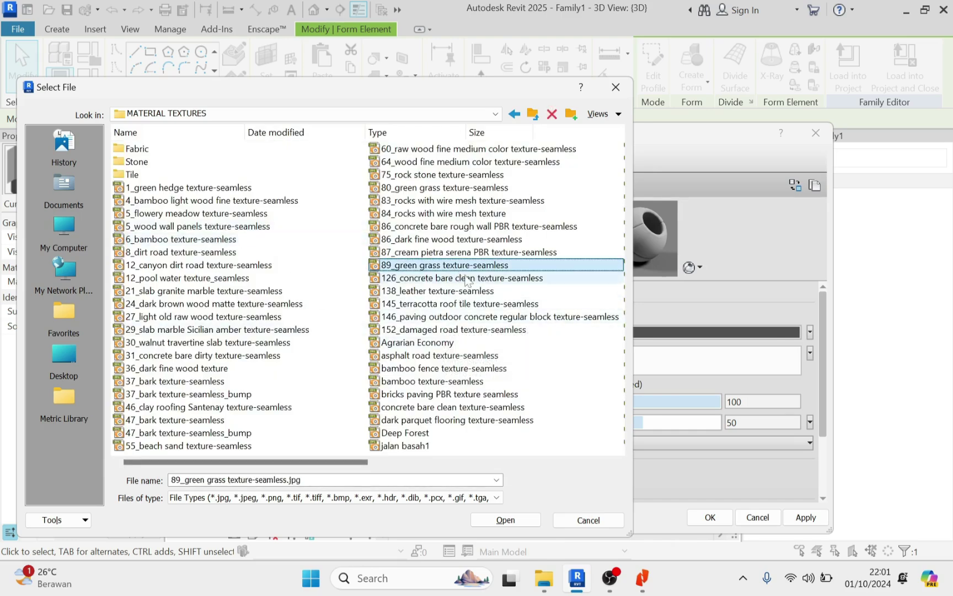
pyautogui.keyDown('ctrl'); pyautogui.scroll(2, 436, 271); pyautogui.keyUp('ctrl')
pyautogui.keyDown('ctrl'); pyautogui.scroll(3, 436, 273); pyautogui.keyUp('ctrl')
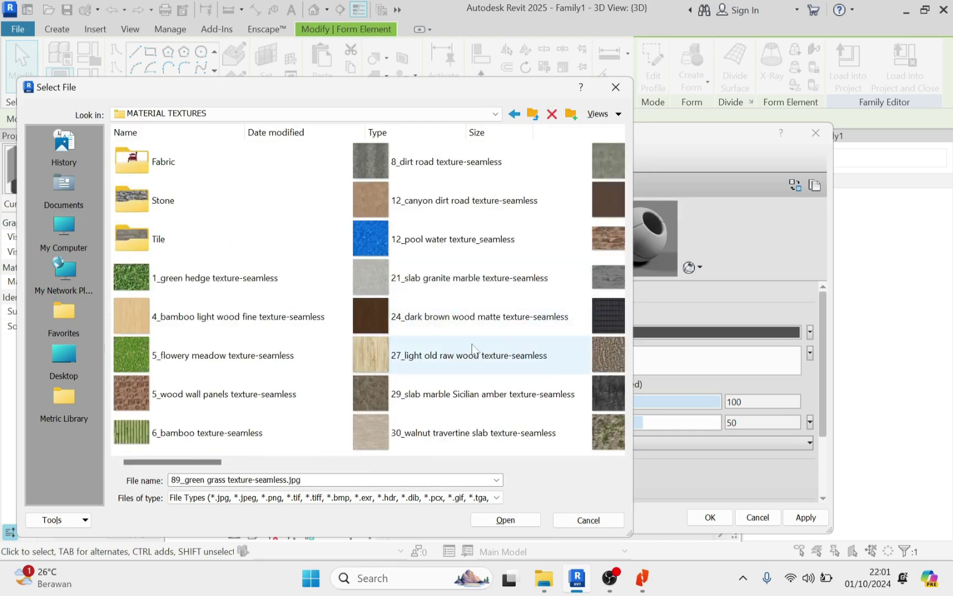
pyautogui.scroll(-4, 474, 329)
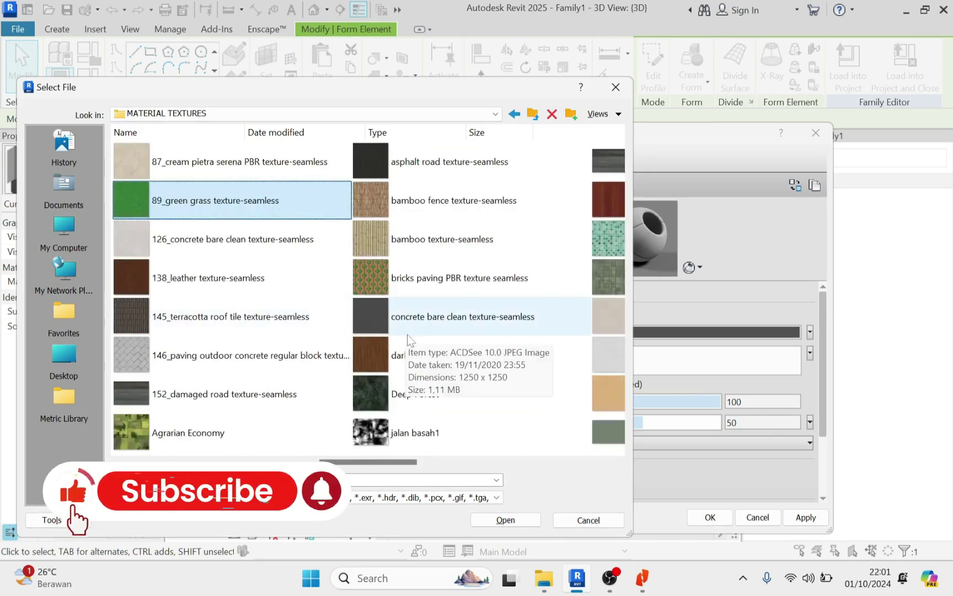
pyautogui.click(509, 324)
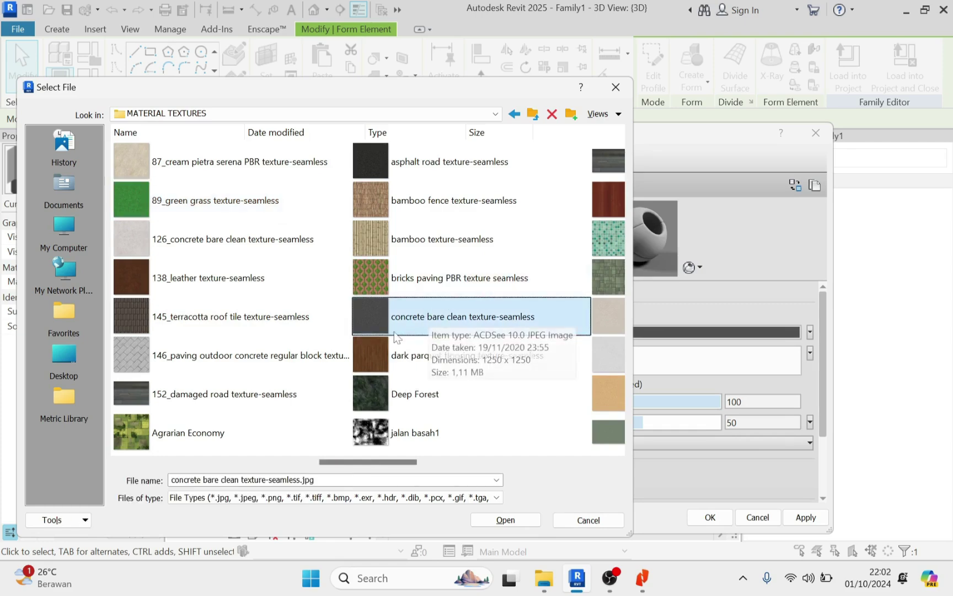
pyautogui.click(505, 520)
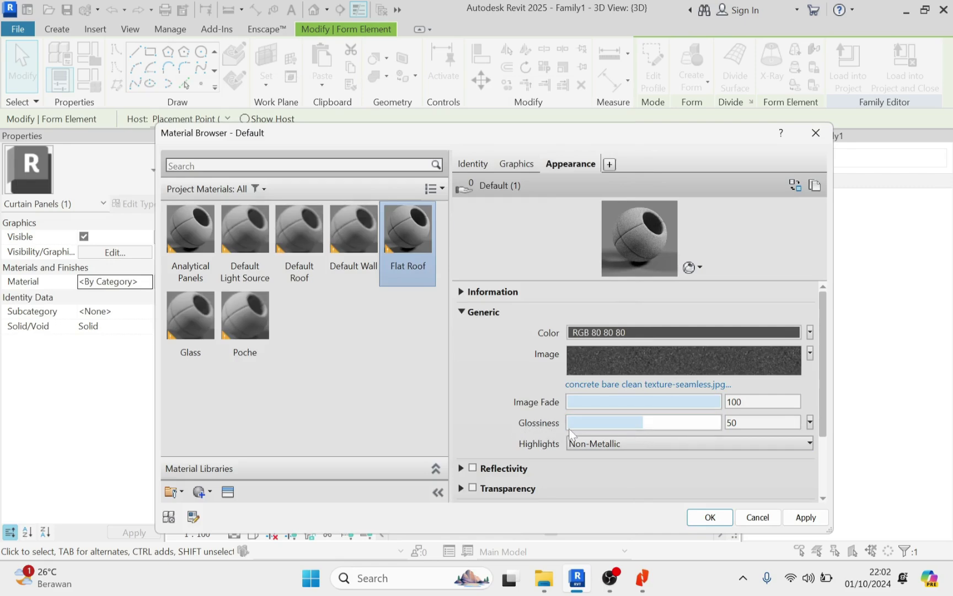
# Set the material's Glossiness to 0, accept the material settings and deselect the tile form.
pyautogui.moveTo(643, 428); pyautogui.dragTo(566, 428)
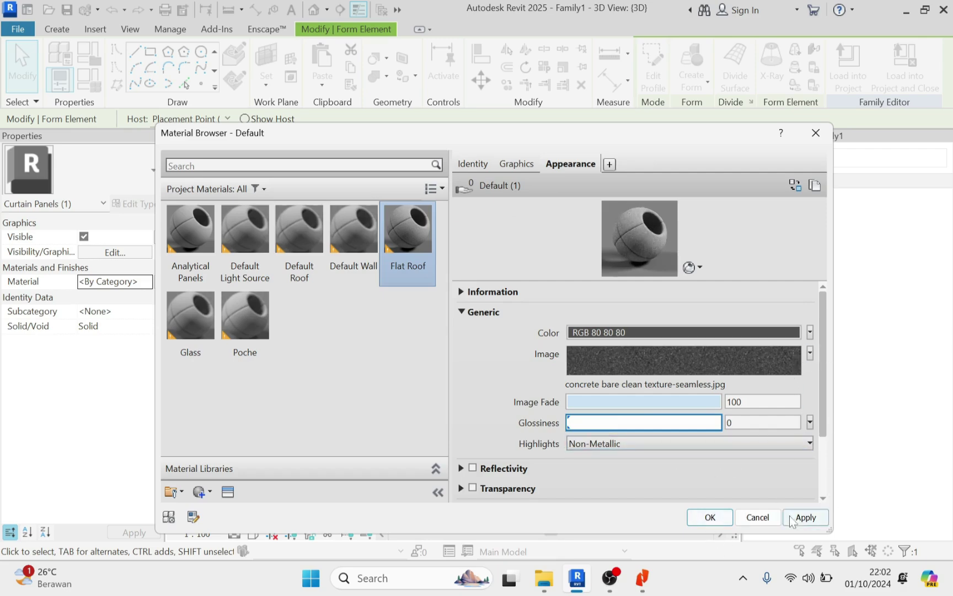
pyautogui.click(710, 518)
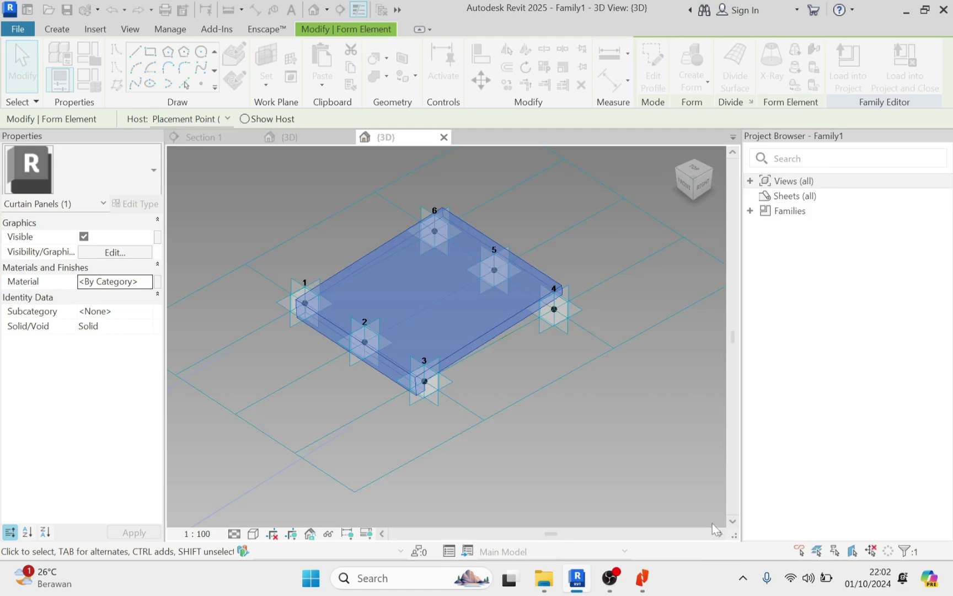
pyautogui.click(601, 462)
# Draw a 10 mm vertical line on the tile's front end face, down from the upper corner near placement point 3.
pyautogui.scroll(3, 429, 330)
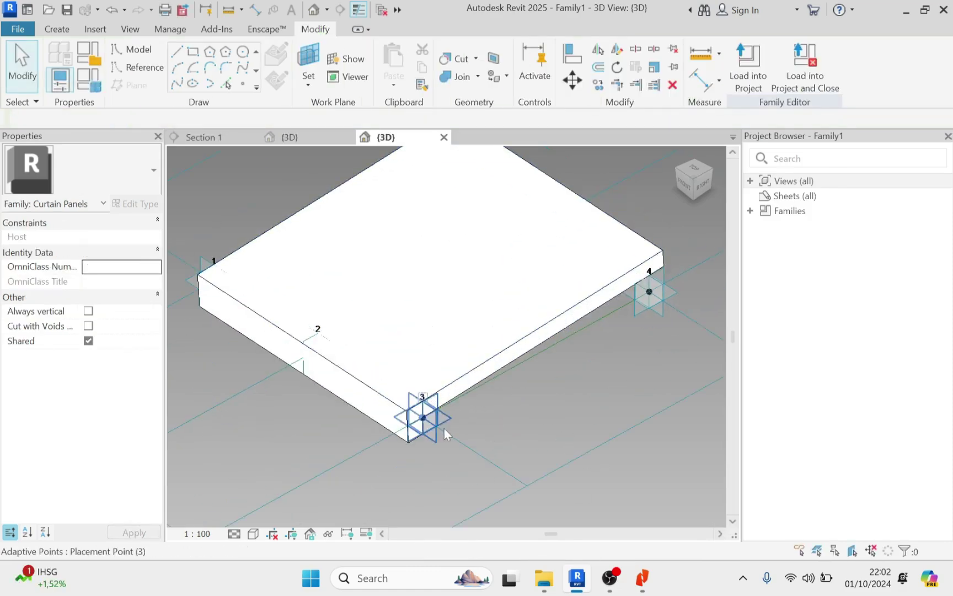
pyautogui.keyDown('shift'); pyautogui.moveTo(444, 429); pyautogui.dragTo(472, 361, button='middle'); pyautogui.keyUp('shift')
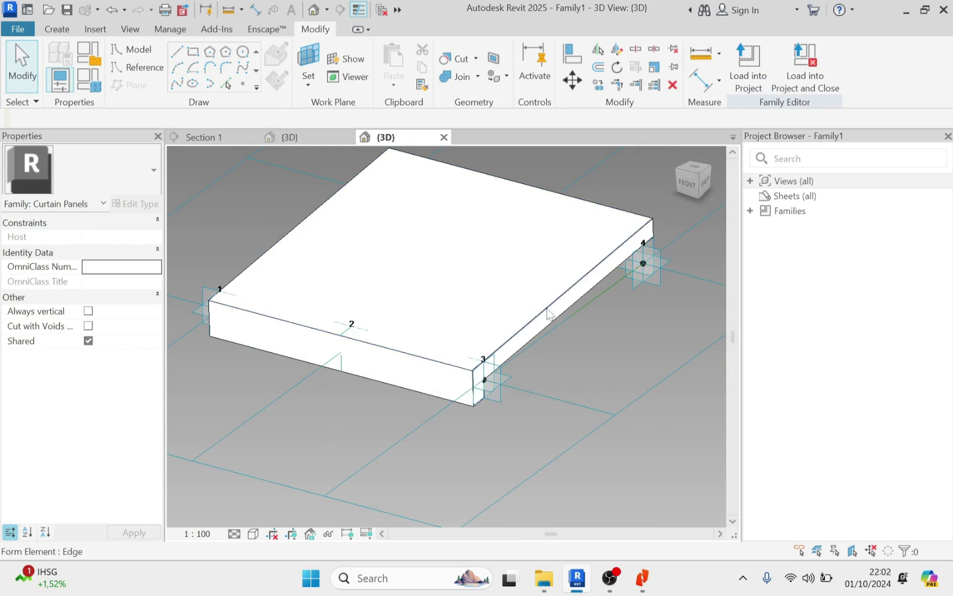
pyautogui.scroll(3, 466, 380)
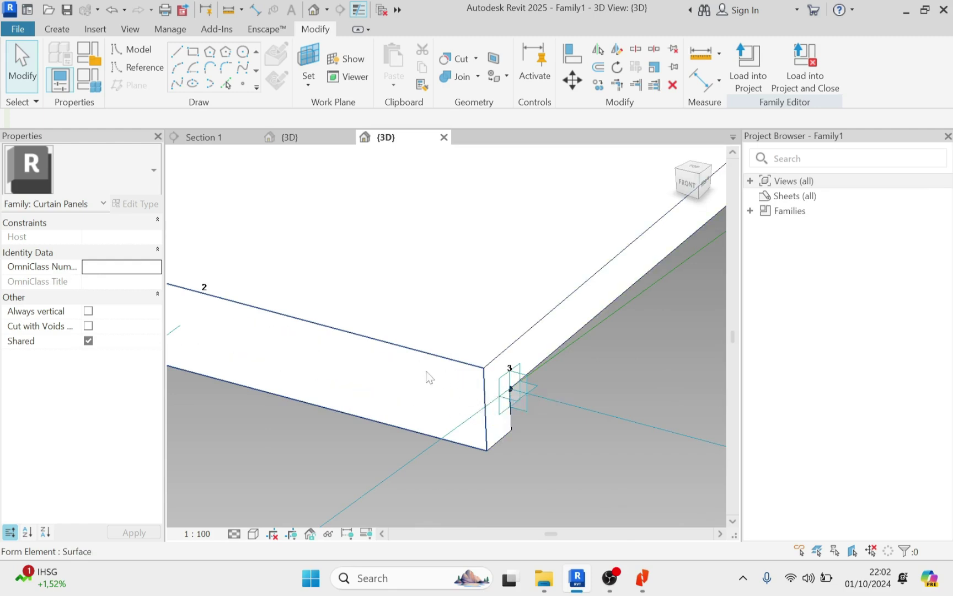
pyautogui.click(454, 375)
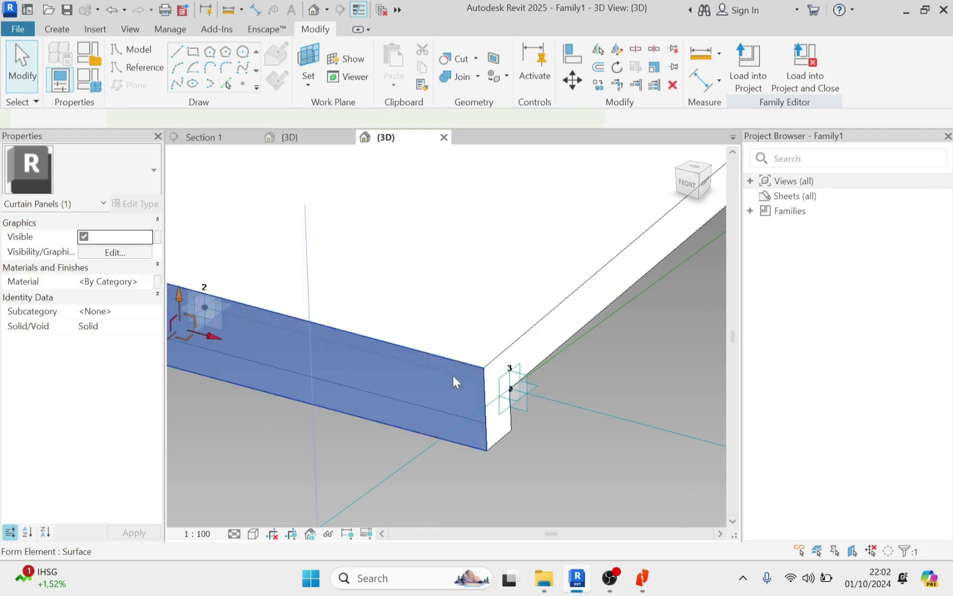
pyautogui.scroll(-2, 437, 382)
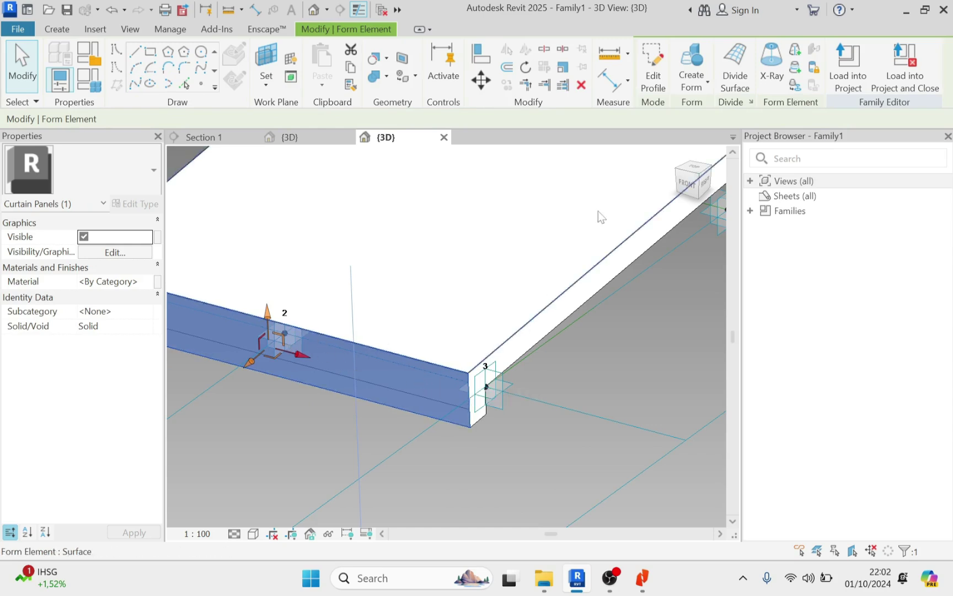
pyautogui.click(135, 54)
pyautogui.scroll(3, 431, 396)
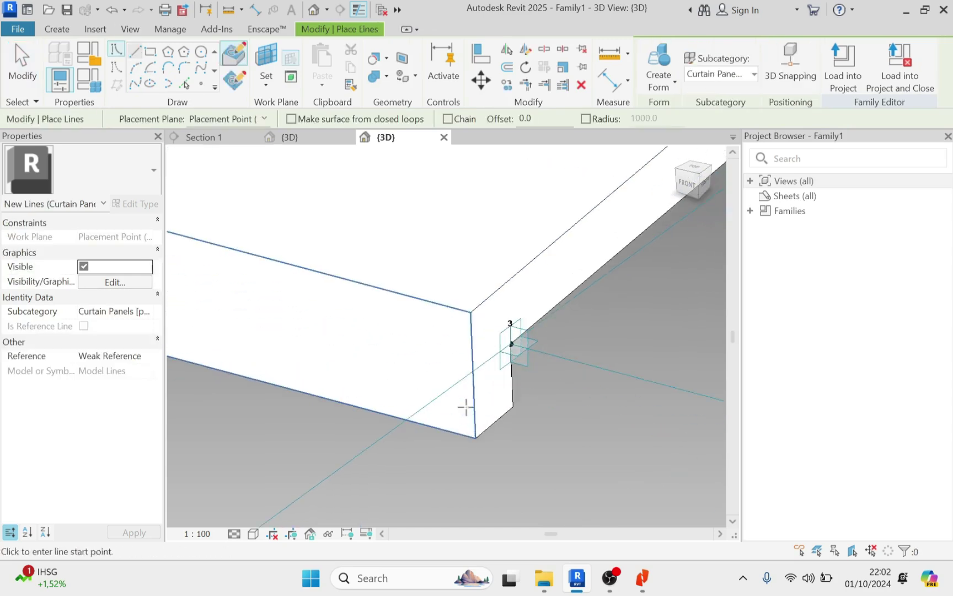
pyautogui.click(469, 312)
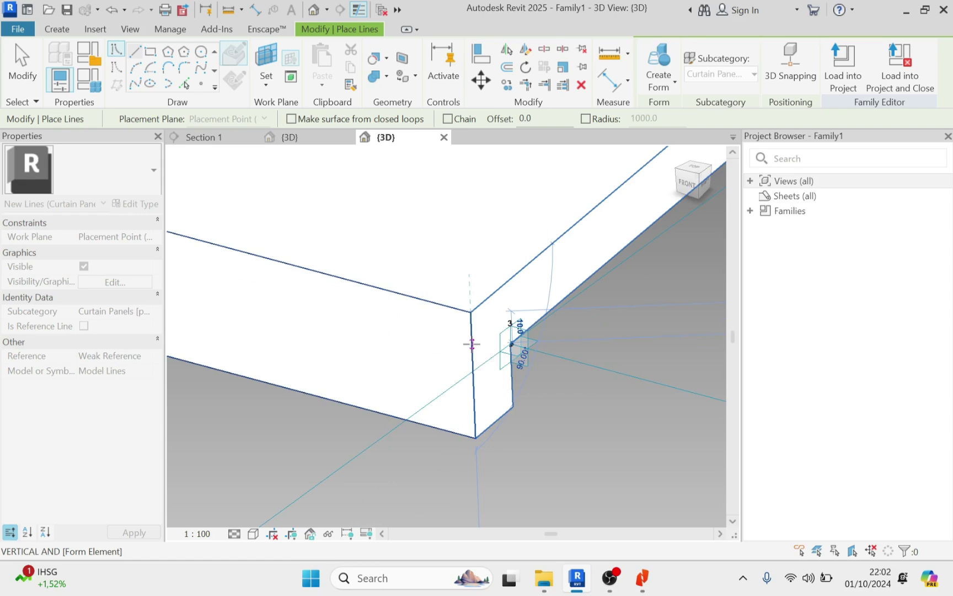
pyautogui.scroll(2, 471, 344)
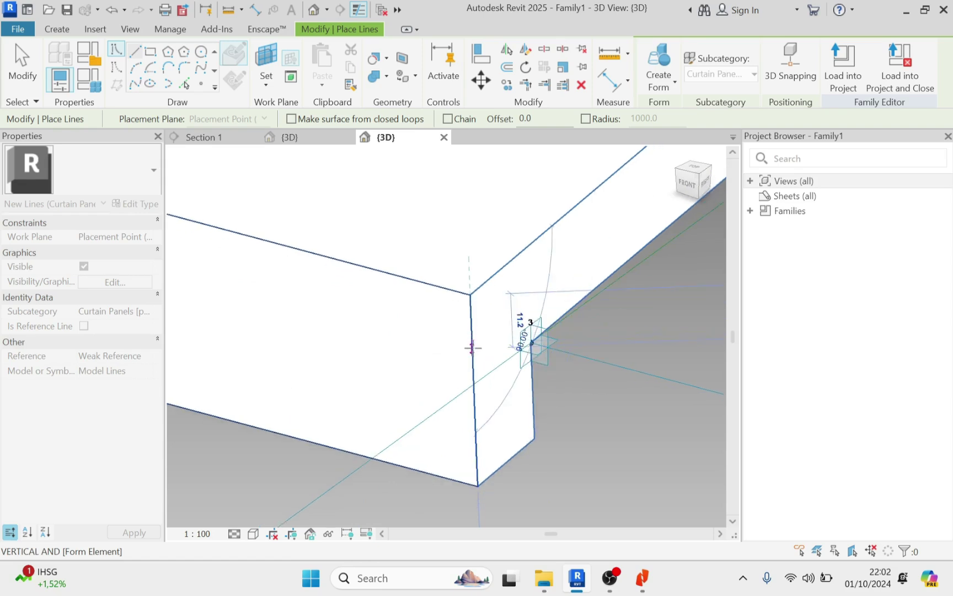
pyautogui.click(472, 343)
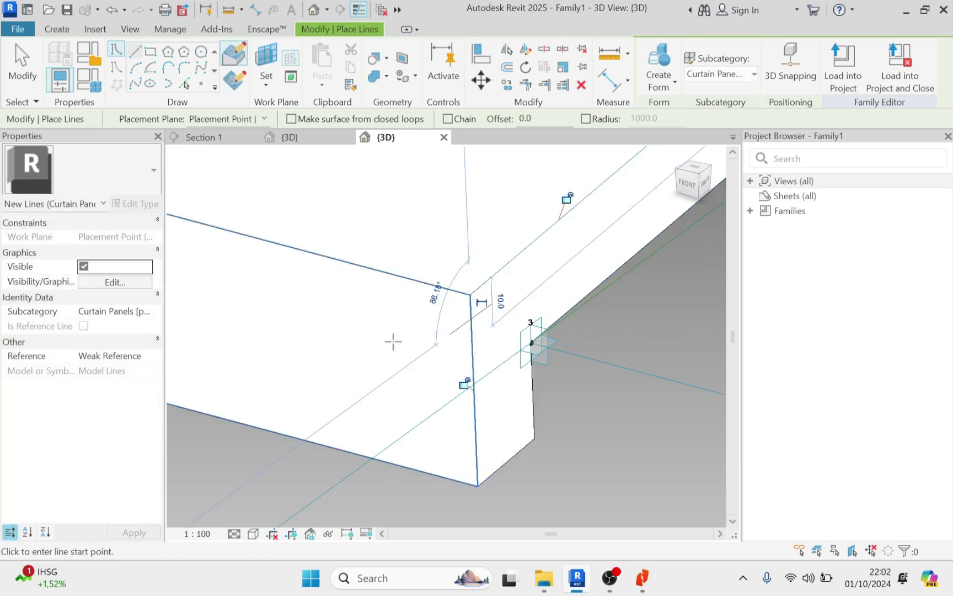
# Draw the upper, lower and inner vertical sides of a 10 mm square at the end face's upper corner near point 3.
pyautogui.click(470, 294)
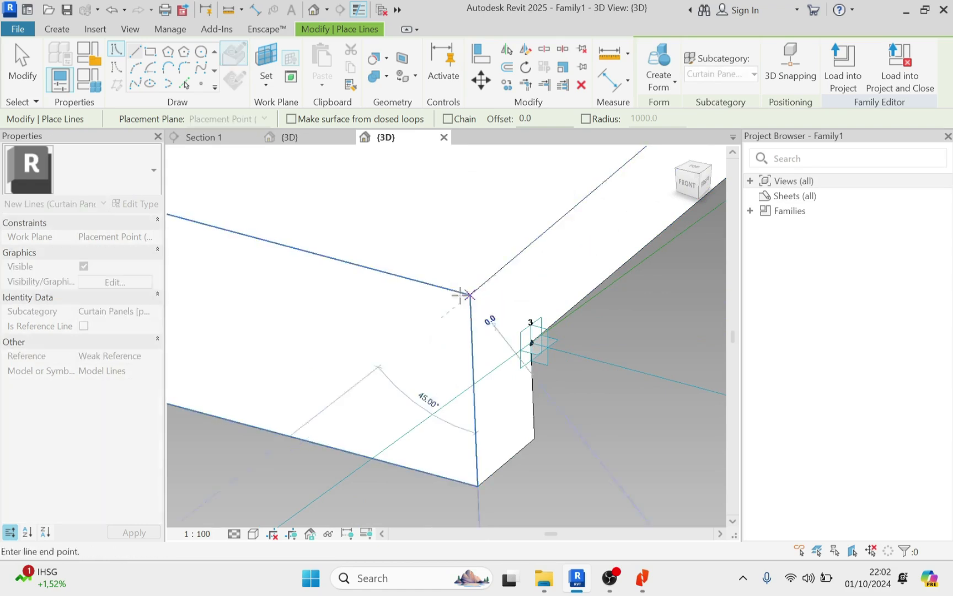
pyautogui.click(422, 281)
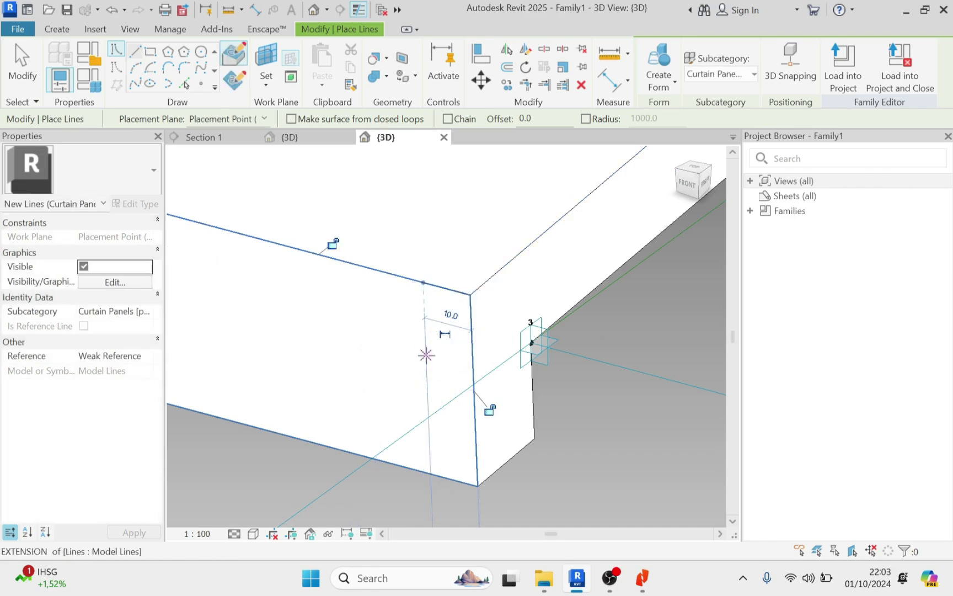
pyautogui.click(424, 329)
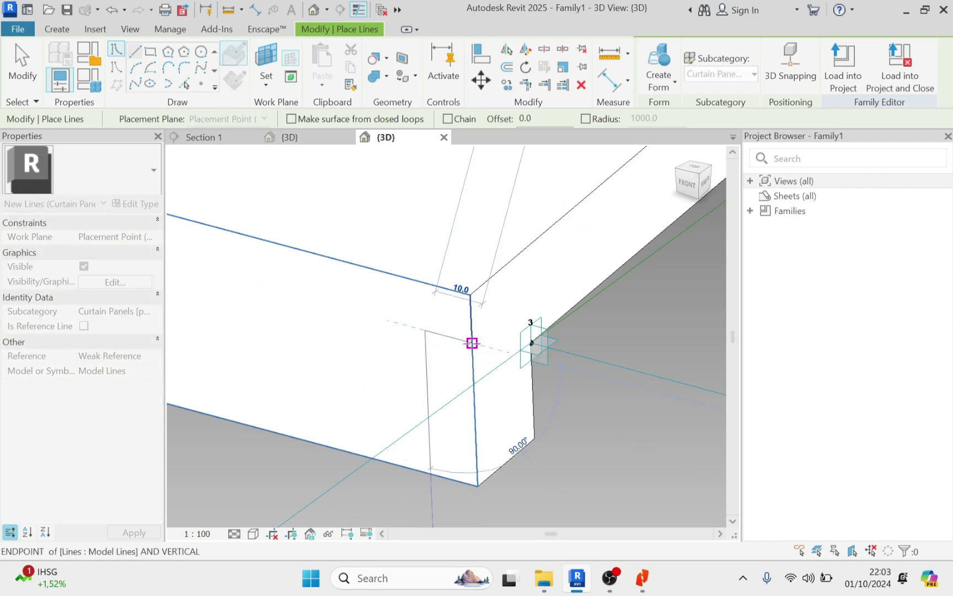
pyautogui.click(472, 343)
pyautogui.press('Escape')
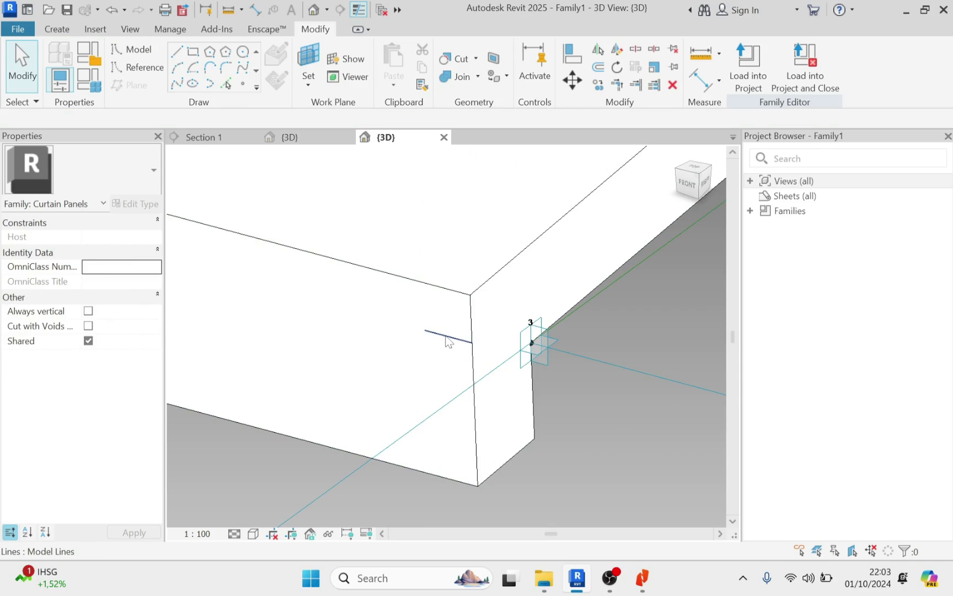
pyautogui.click(446, 336)
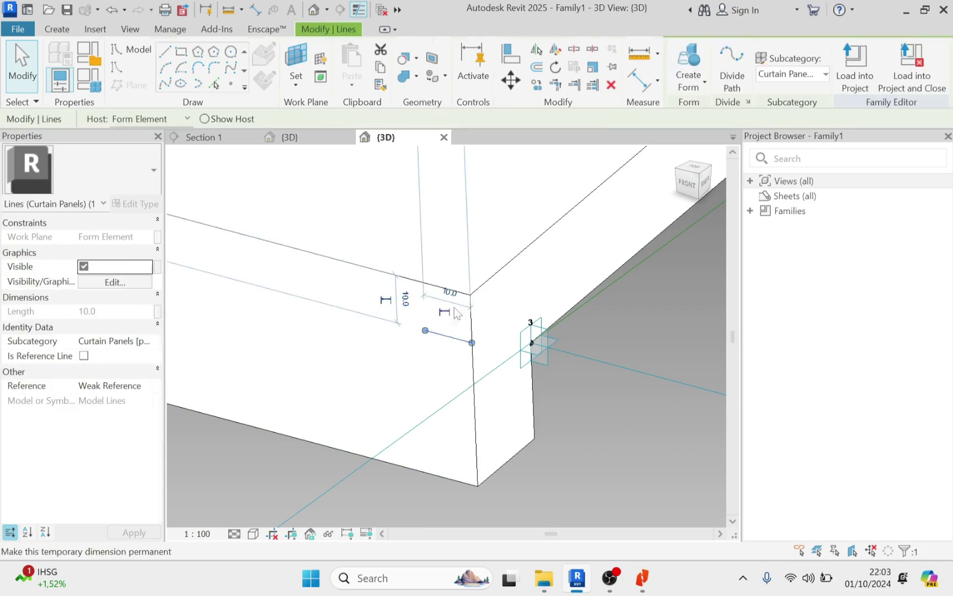
pyautogui.click(164, 51)
pyautogui.click(424, 330)
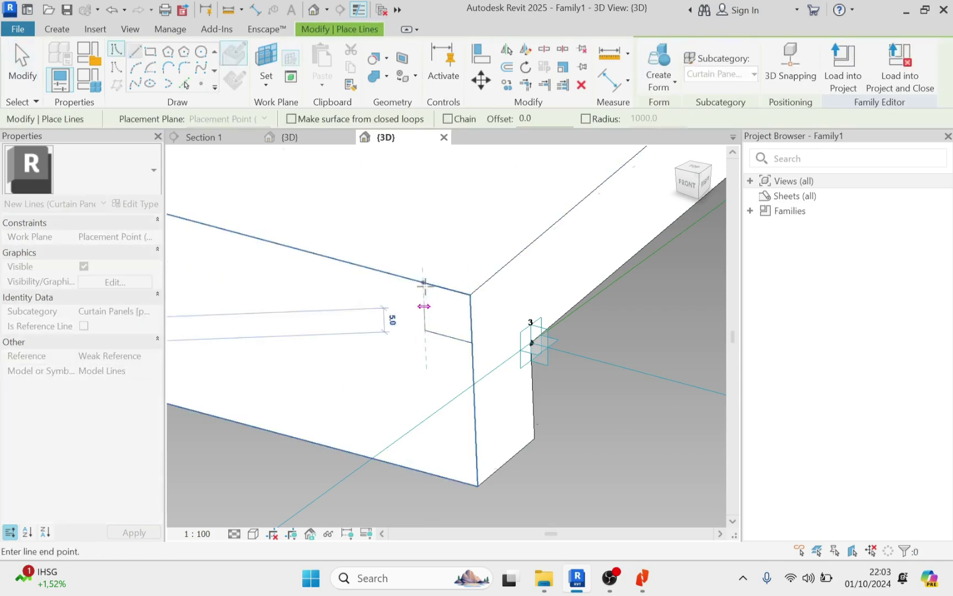
pyautogui.click(423, 282)
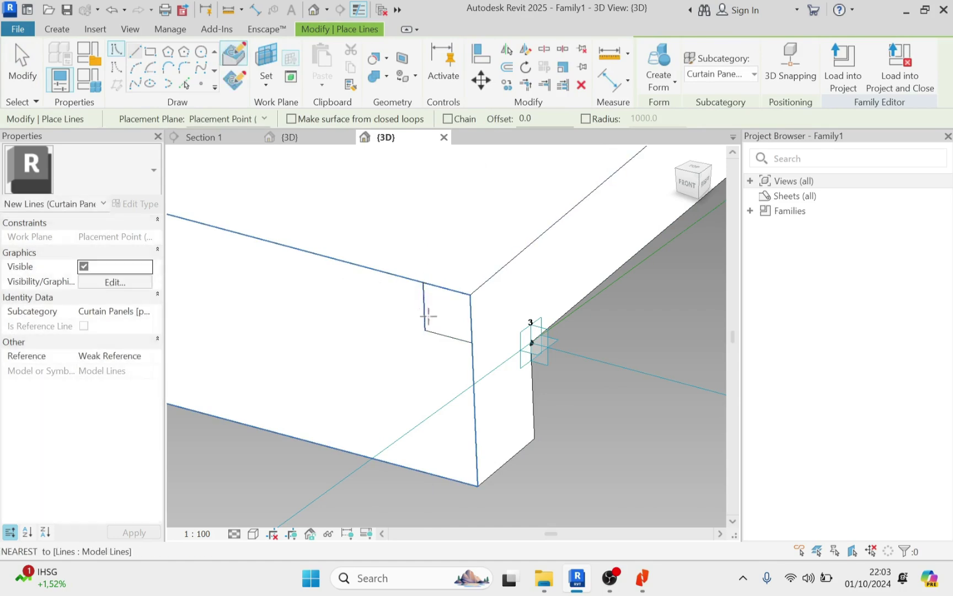
# Try to select the square's lines as one closed chain, including the side along the tile's corner edge.
pyautogui.press('Escape')
pyautogui.click(425, 310)
pyautogui.press('Tab')
pyautogui.click(451, 334)
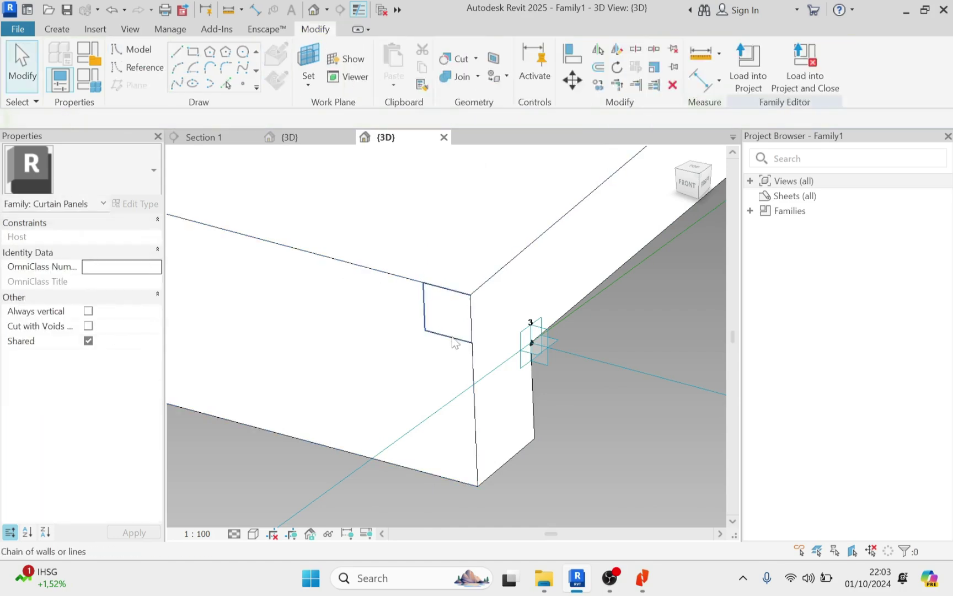
pyautogui.click(472, 332)
pyautogui.press('Escape')
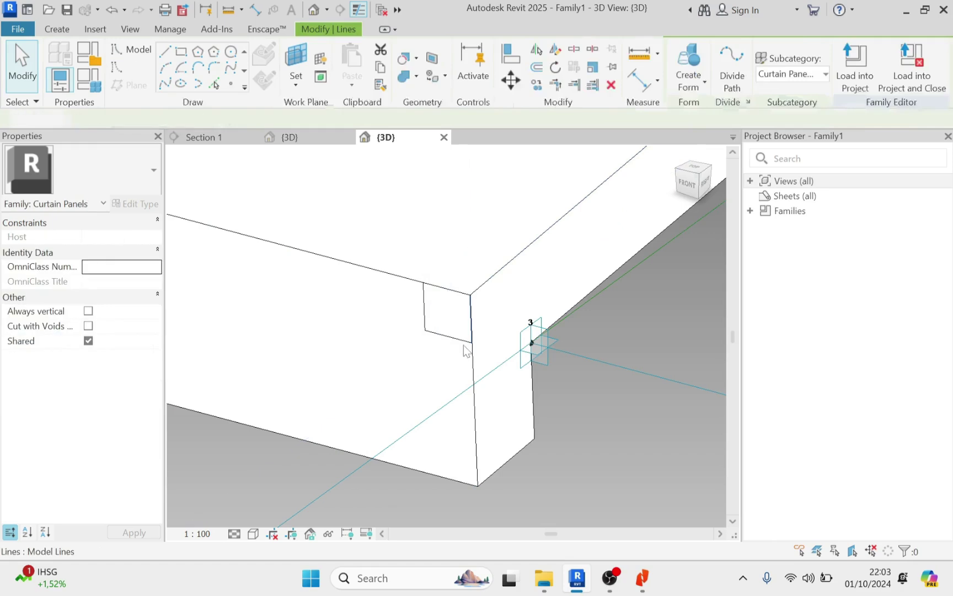
pyautogui.press('Tab')
pyautogui.click(473, 328)
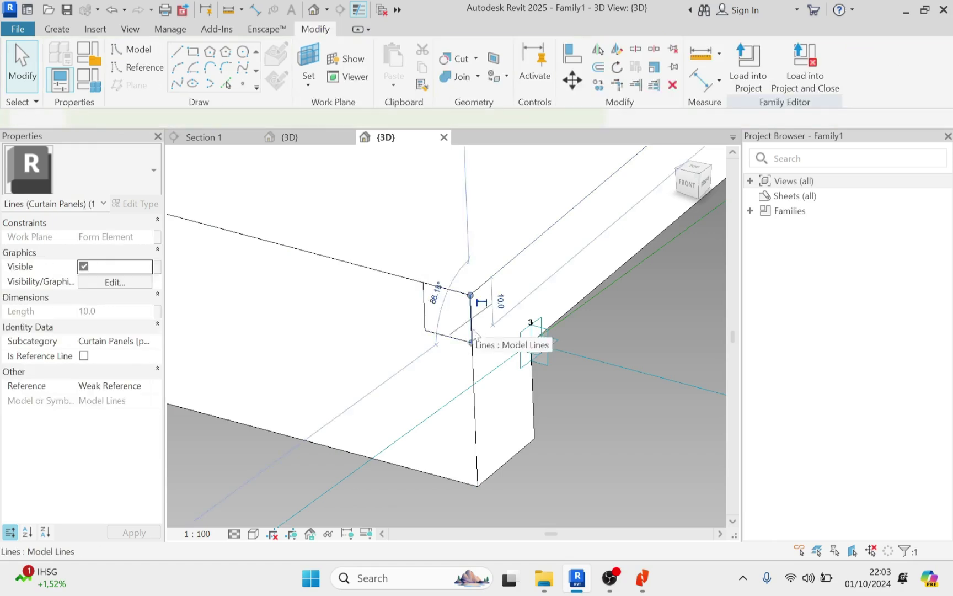
pyautogui.scroll(3, 474, 325)
pyautogui.press('Escape')
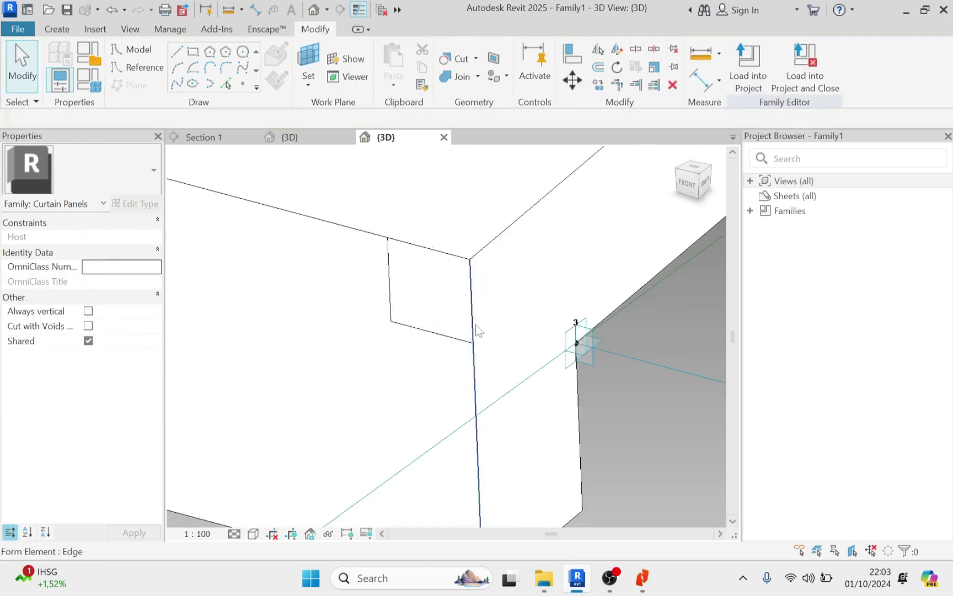
# Redraw the square's 10 mm side along the tile's corner edge and select the closed chain of four lines.
pyautogui.click(184, 50)
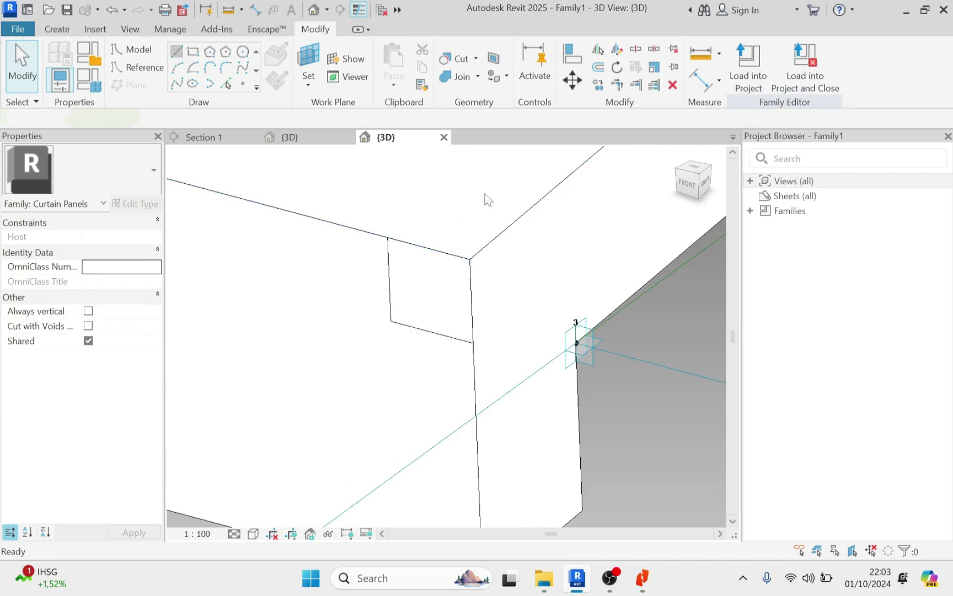
pyautogui.click(469, 258)
pyautogui.click(472, 343)
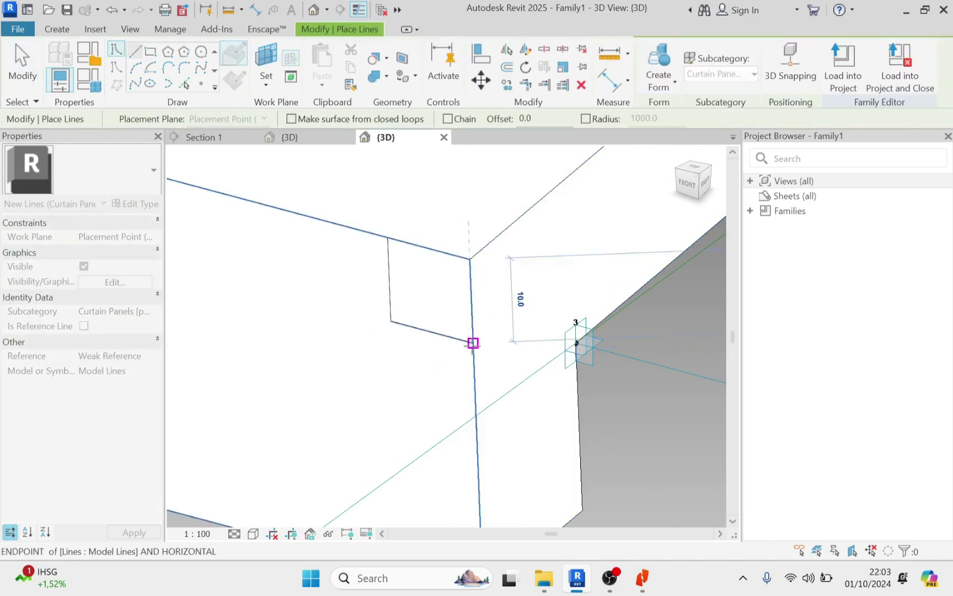
pyautogui.press('Escape')
pyautogui.press('Tab')
pyautogui.click(438, 334)
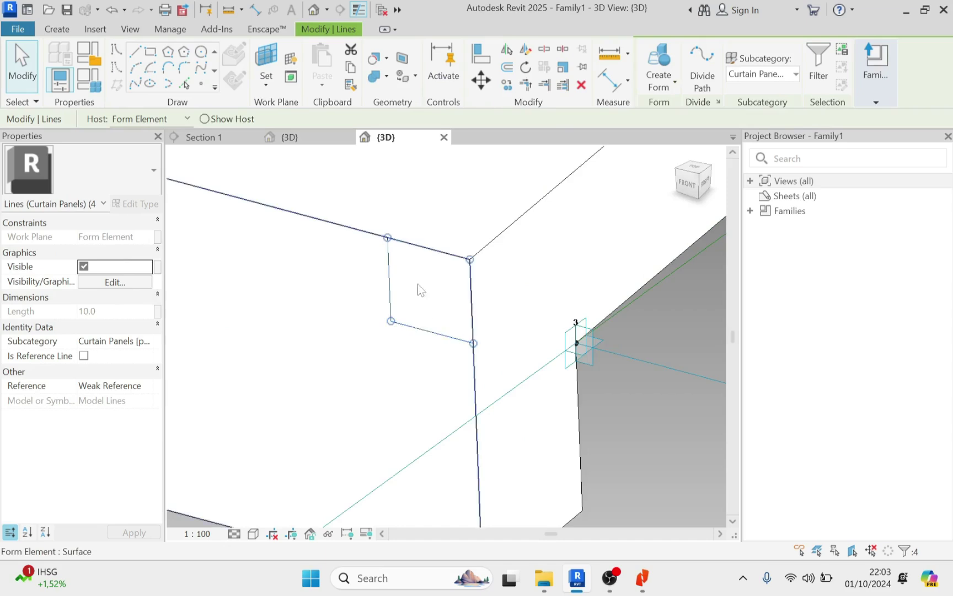
pyautogui.scroll(-4, 420, 290)
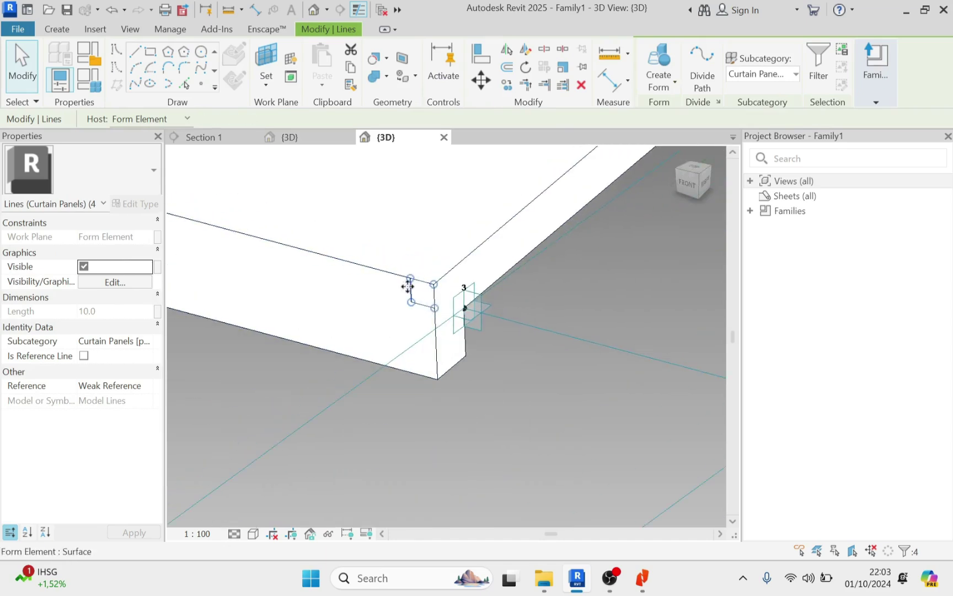
# Draw a 10 mm line along the upper edge of the tile's opposite end face, starting at the corner near placement point 4.
pyautogui.scroll(-5, 407, 286)
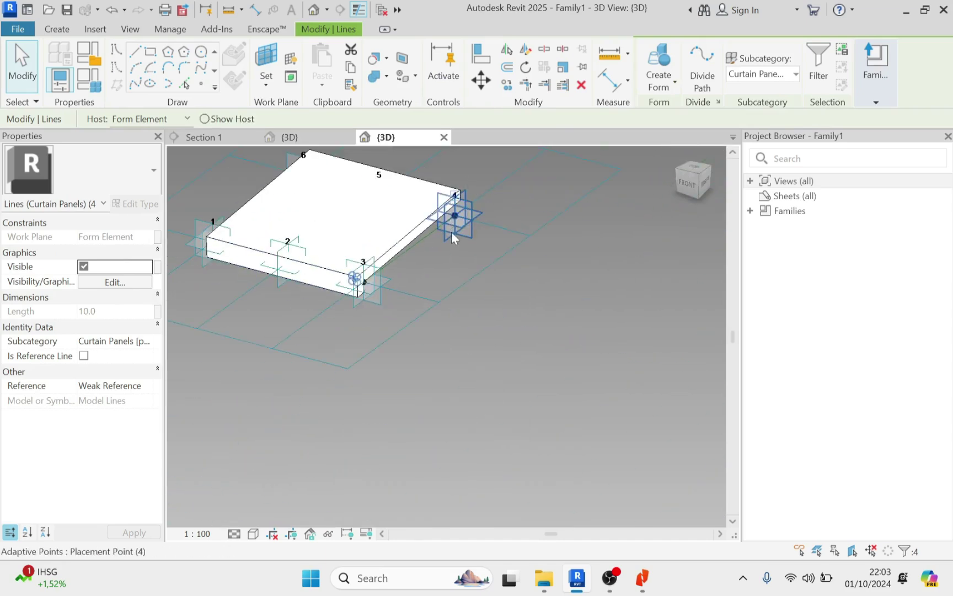
pyautogui.keyDown('shift'); pyautogui.moveTo(451, 232); pyautogui.dragTo(499, 368, button='middle'); pyautogui.keyUp('shift')
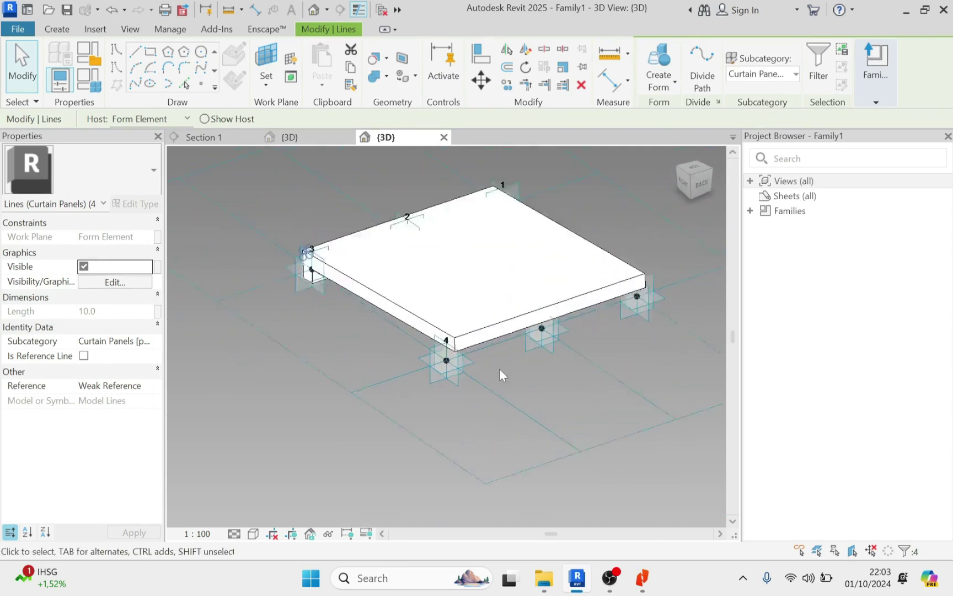
pyautogui.scroll(5, 485, 359)
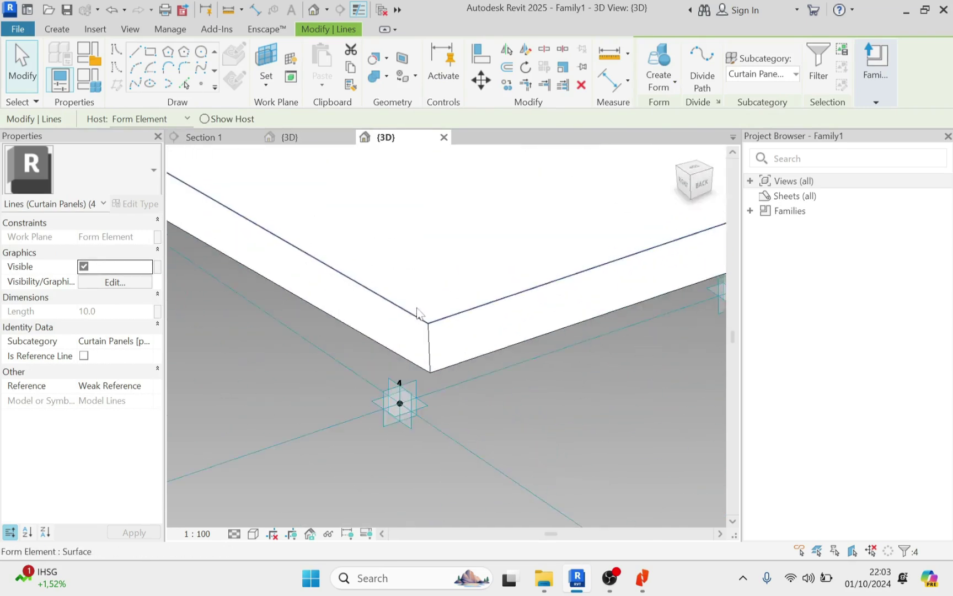
pyautogui.click(135, 51)
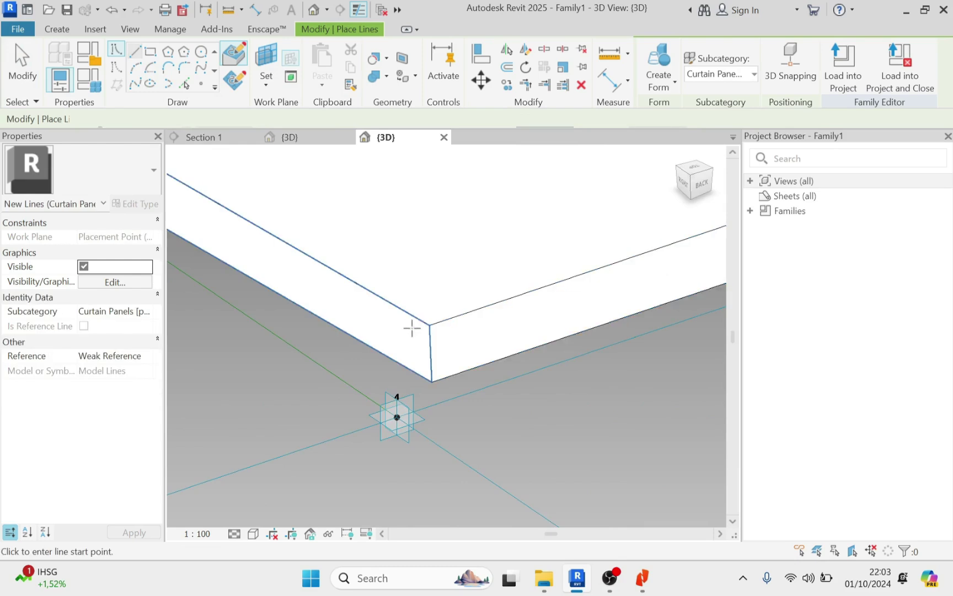
pyautogui.scroll(3, 435, 322)
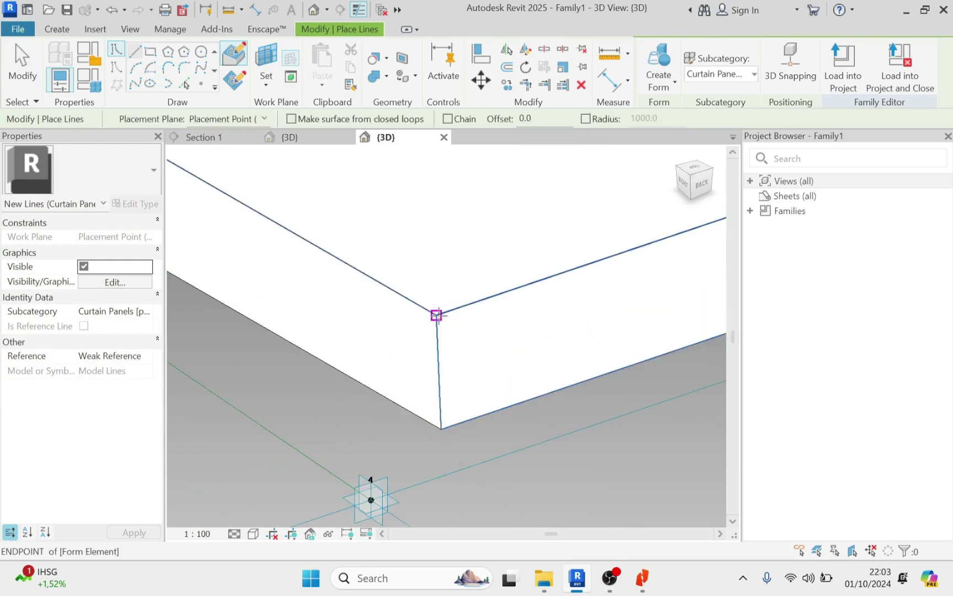
pyautogui.click(435, 315)
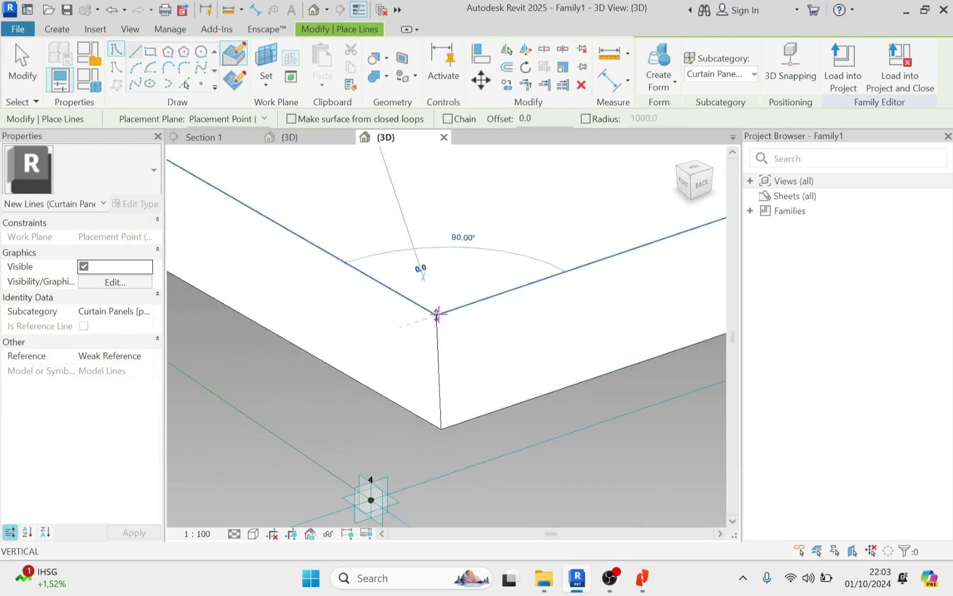
pyautogui.click(488, 297)
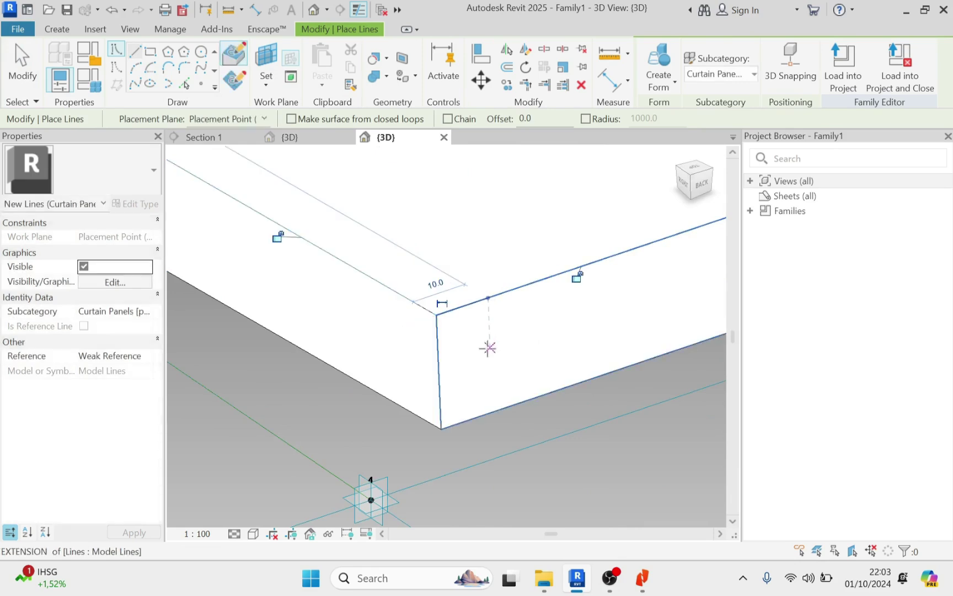
# Draw the corner-edge, lower and inner vertical sides to complete the 10 mm square near placement point 4.
pyautogui.click(436, 315)
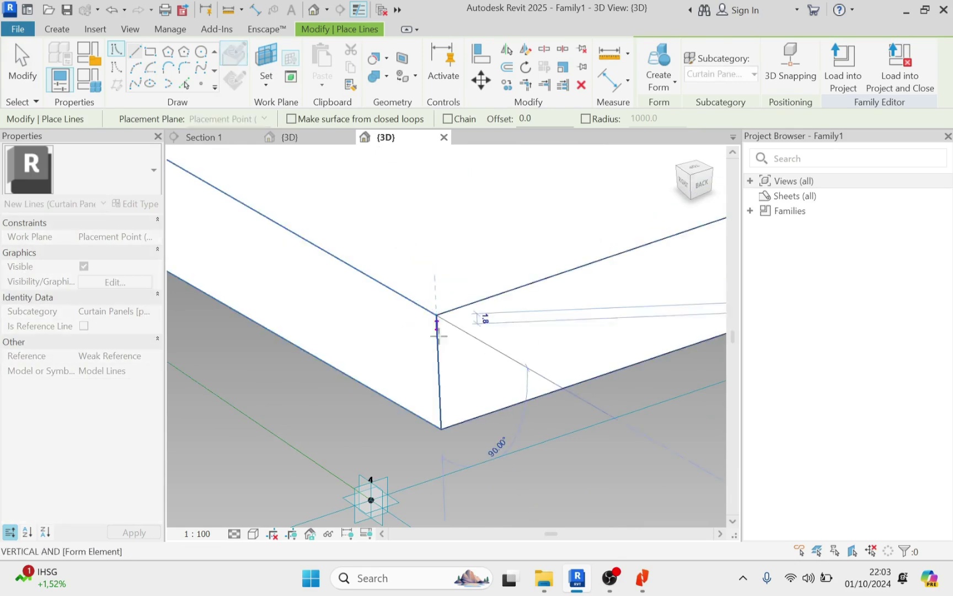
pyautogui.click(438, 372)
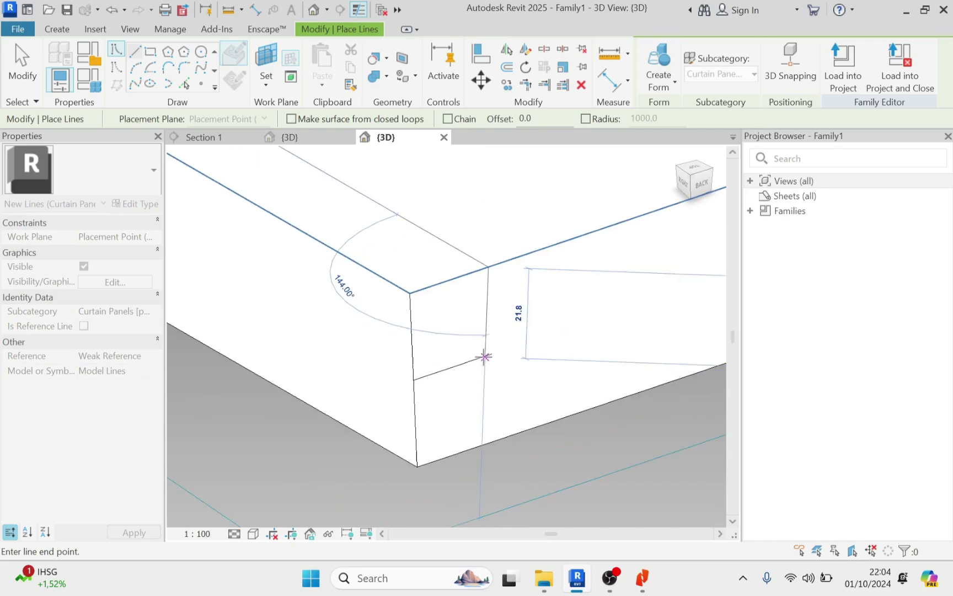
pyautogui.click(490, 355)
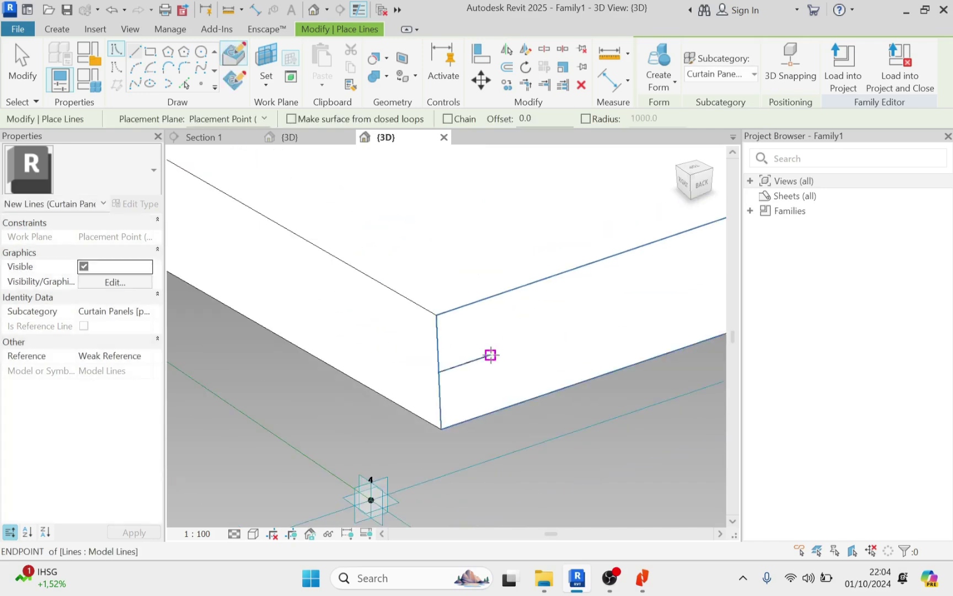
pyautogui.click(490, 355)
pyautogui.click(487, 298)
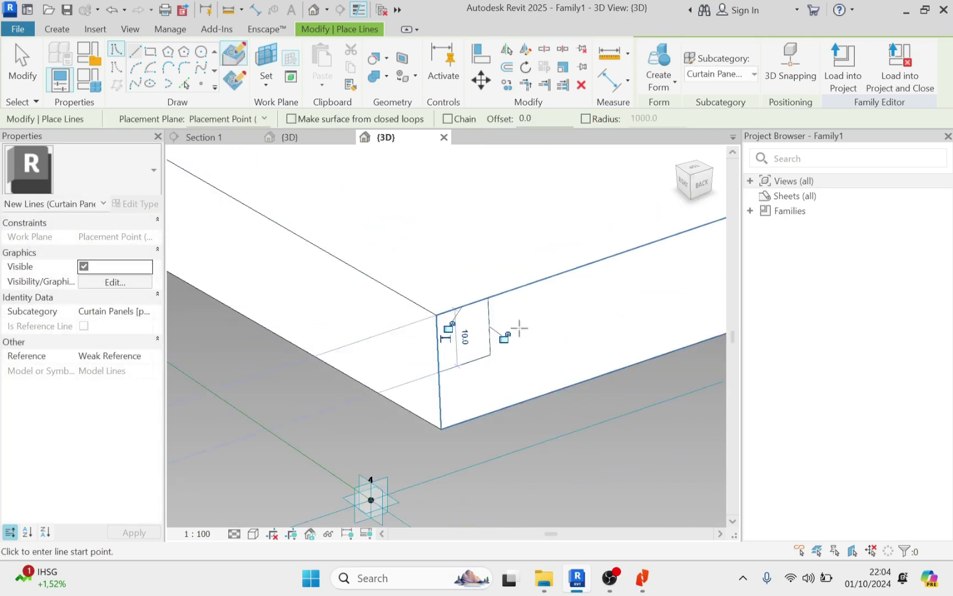
pyautogui.press('Escape')
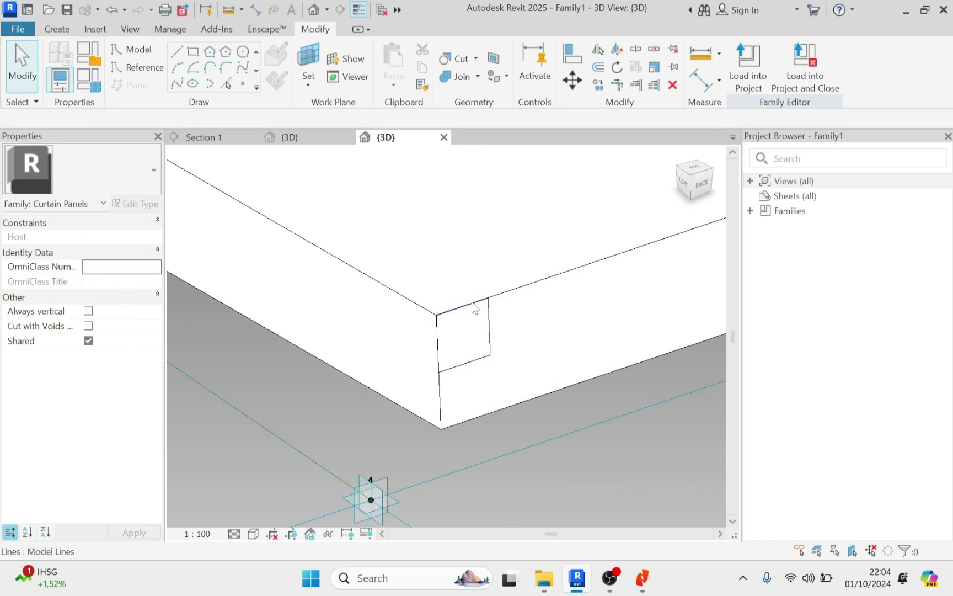
# Try to select the lines of the square near placement point 4 as one closed chain.
pyautogui.click(464, 306)
pyautogui.press('Escape')
pyautogui.click(439, 342)
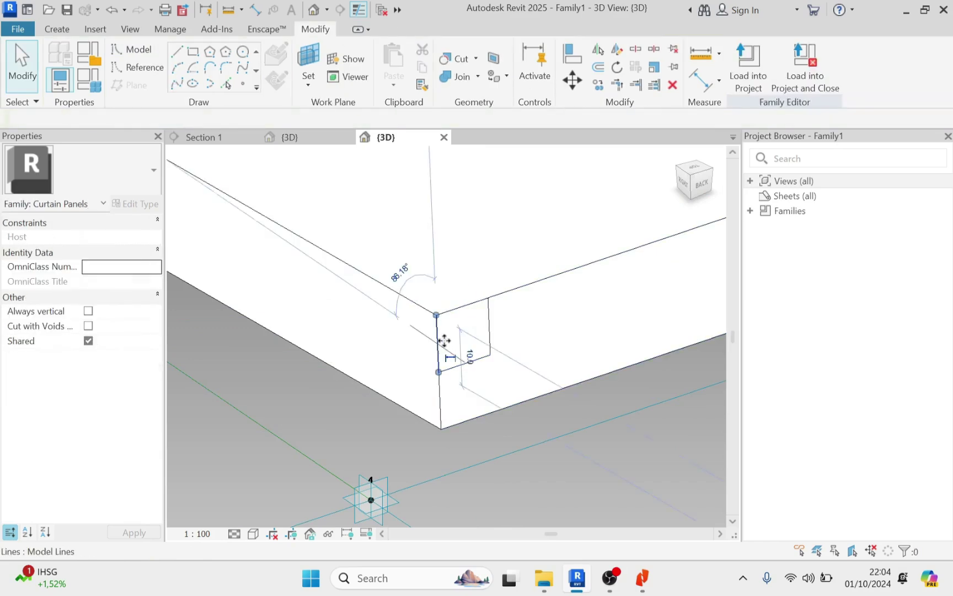
pyautogui.press('Escape')
pyautogui.click(467, 308)
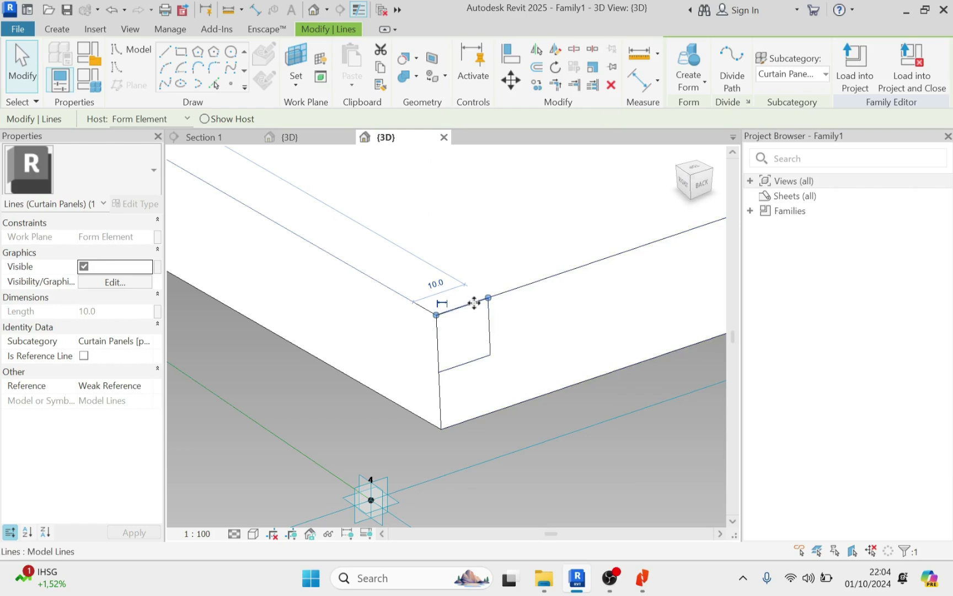
pyautogui.press('Tab')
pyautogui.click(488, 335)
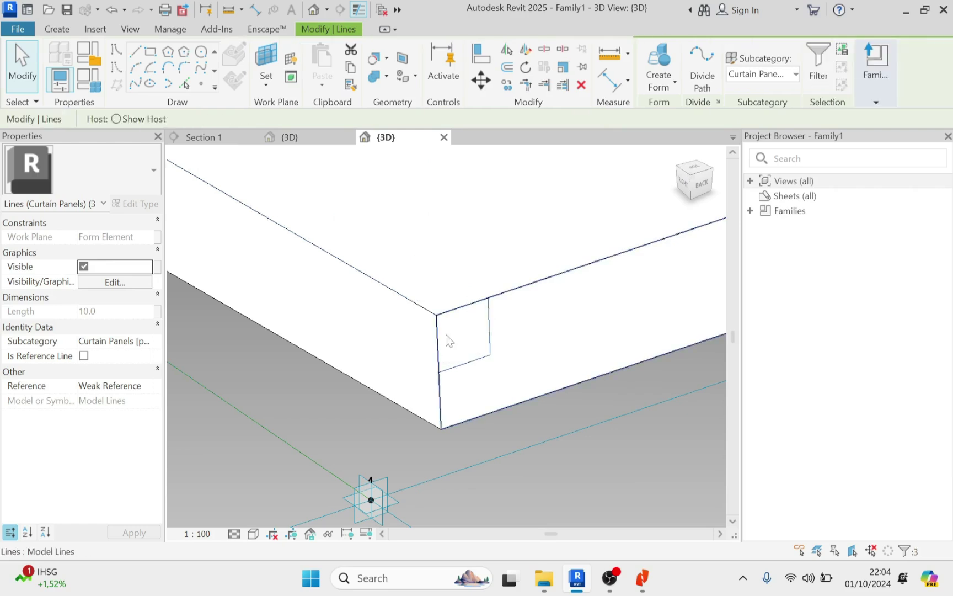
pyautogui.press('Escape')
pyautogui.click(469, 305)
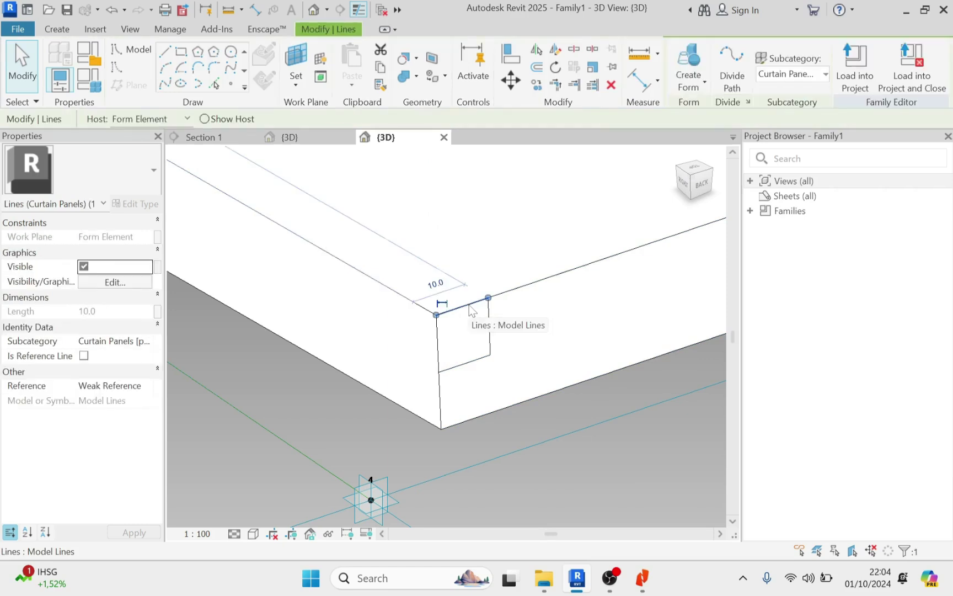
pyautogui.press('Escape')
# Redraw the 10 mm upper side of the square near placement point 4 between its two upper corners.
pyautogui.click(181, 52)
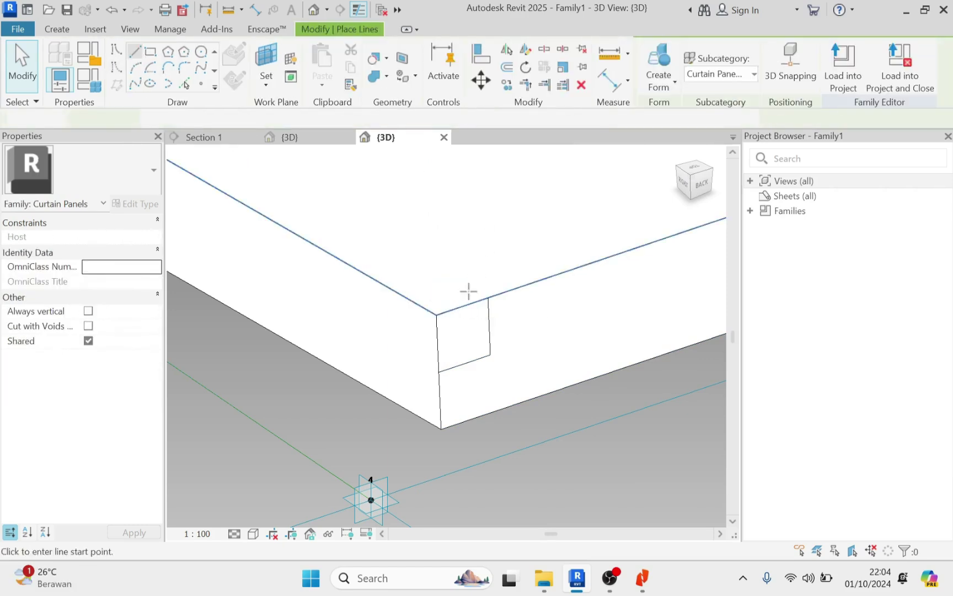
pyautogui.click(436, 314)
pyautogui.click(488, 298)
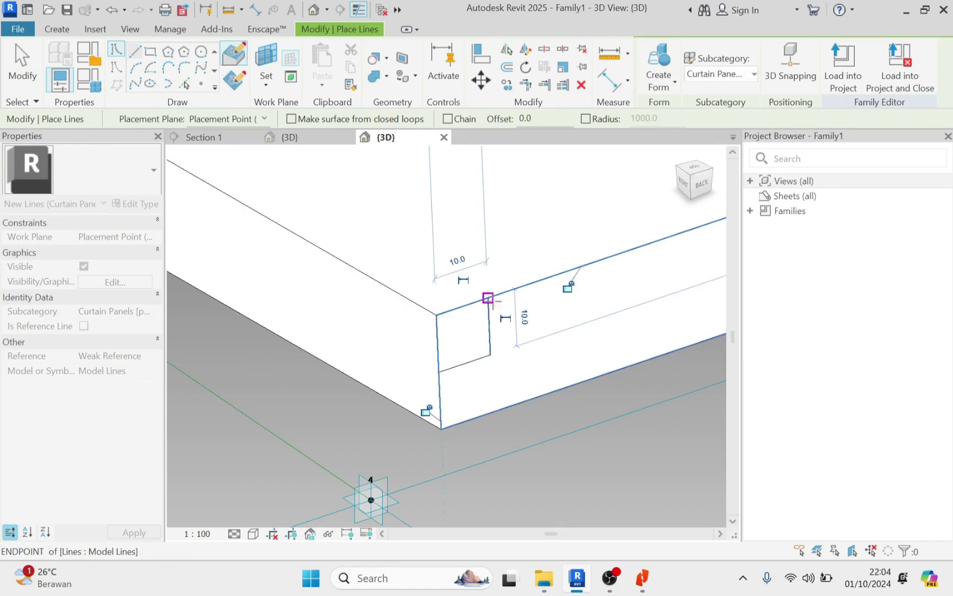
pyautogui.press('Escape')
pyautogui.press('Escape')
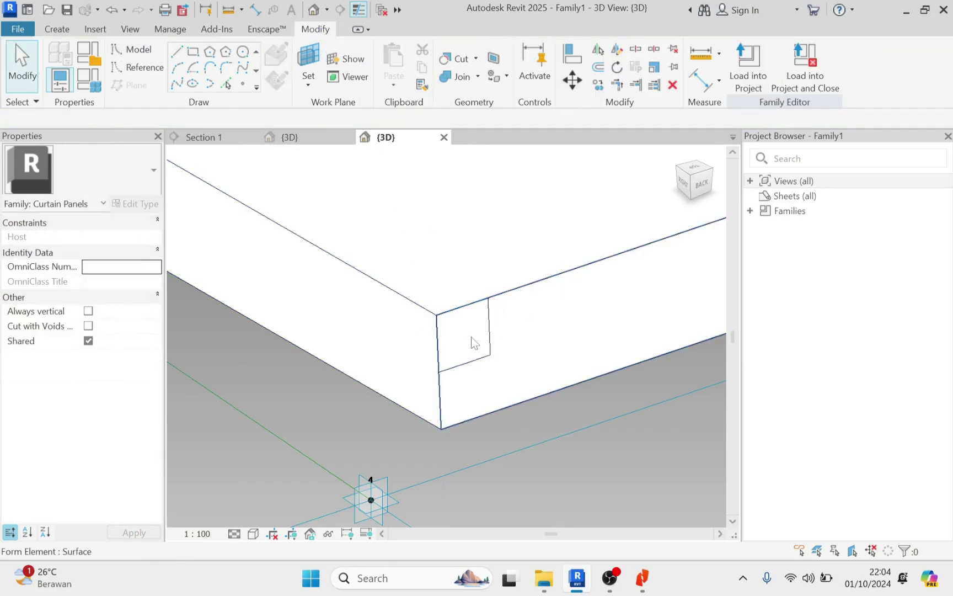
# Select all lines of both corner squares near placement points 4 and 3 and create a void form from them.
pyautogui.click(484, 352)
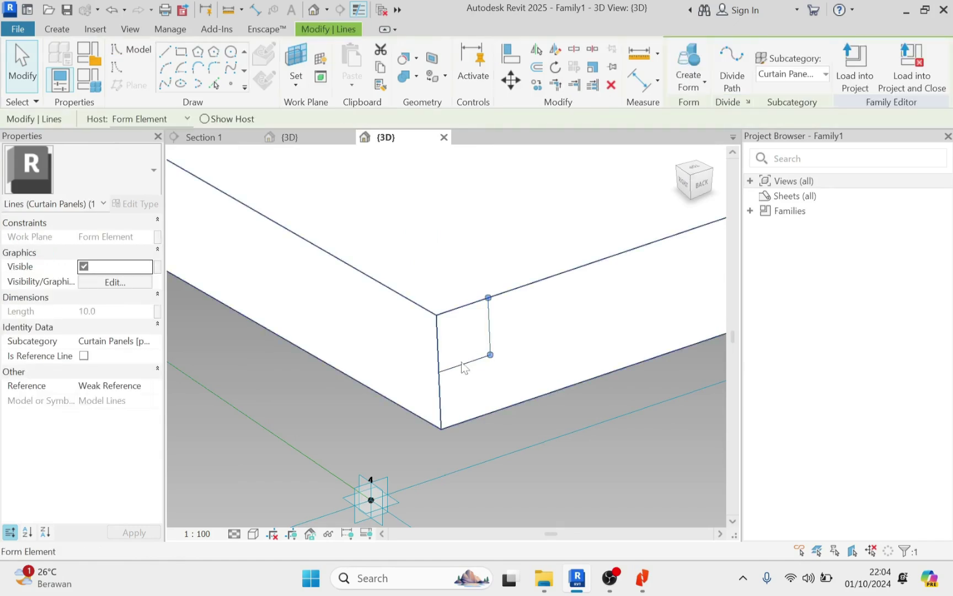
pyautogui.press('Escape')
pyautogui.moveTo(401, 232)
pyautogui.mouseDown()
pyautogui.moveTo(523, 376)
pyautogui.moveTo(524, 404)
pyautogui.mouseUp()
pyautogui.scroll(-3, 446, 341)
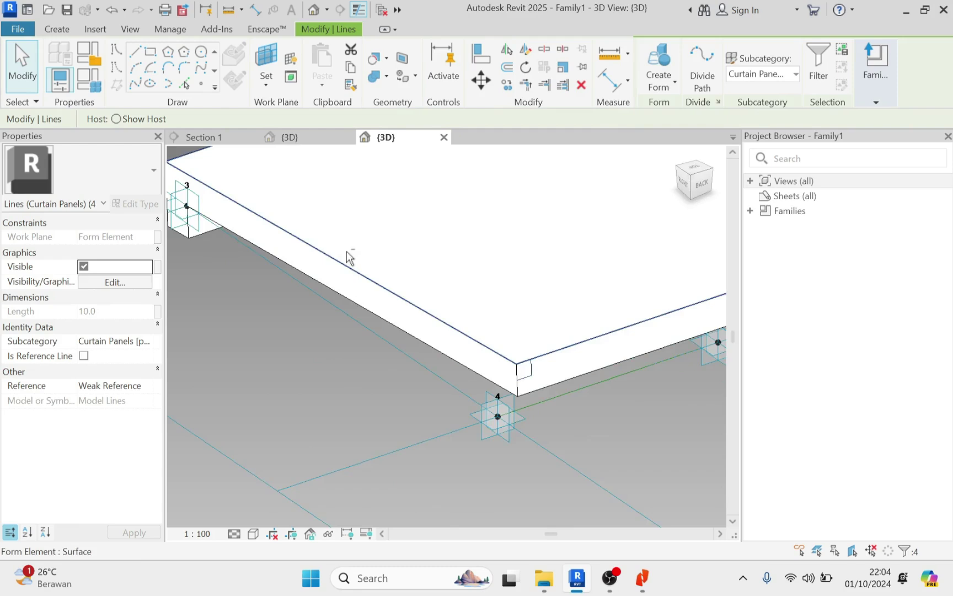
pyautogui.keyDown('shift'); pyautogui.moveTo(347, 255); pyautogui.dragTo(551, 288, button='middle'); pyautogui.keyUp('shift')
pyautogui.moveTo(389, 438); pyautogui.dragTo(811, 177, button='middle')
pyautogui.scroll(5, 600, 343)
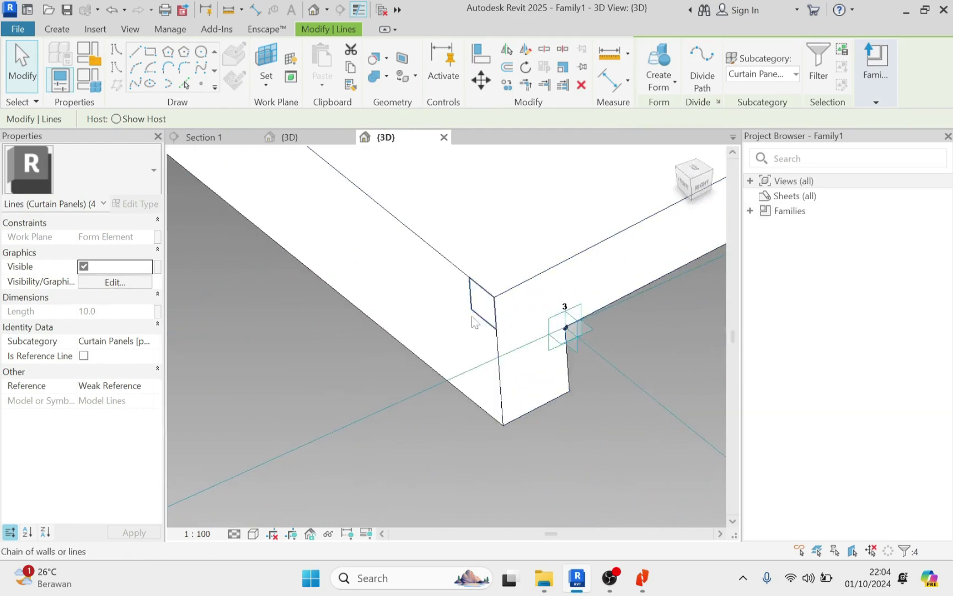
pyautogui.keyDown('ctrl'); pyautogui.moveTo(441, 194); pyautogui.dragTo(560, 385); pyautogui.keyUp('ctrl')
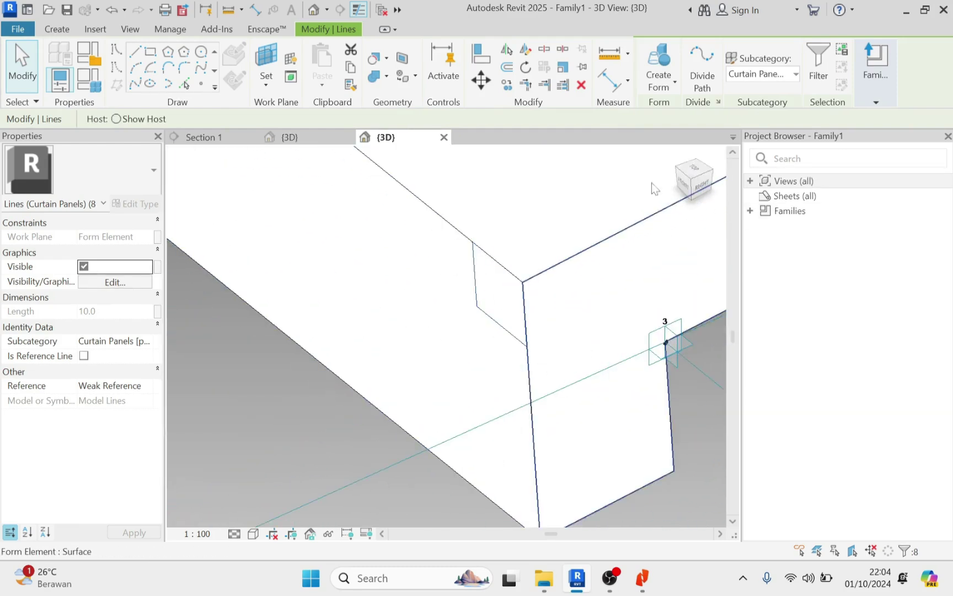
pyautogui.click(681, 87)
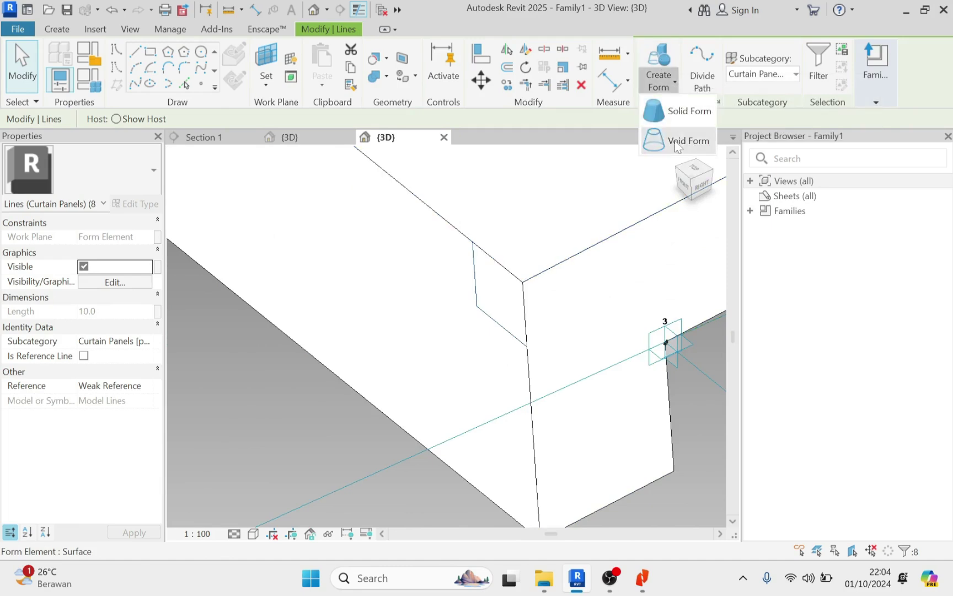
# Examine the void cut along the tile's side edge from the point 3 end and the point 4 end.
pyautogui.scroll(-6, 389, 314)
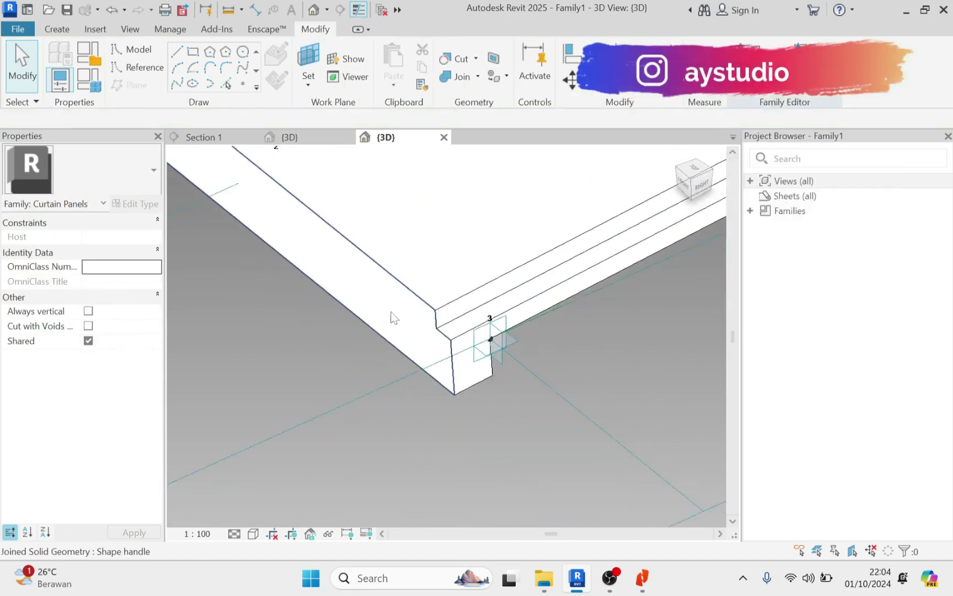
pyautogui.keyDown('shift'); pyautogui.moveTo(506, 345); pyautogui.dragTo(524, 278, button='middle'); pyautogui.keyUp('shift')
pyautogui.scroll(5, 430, 327)
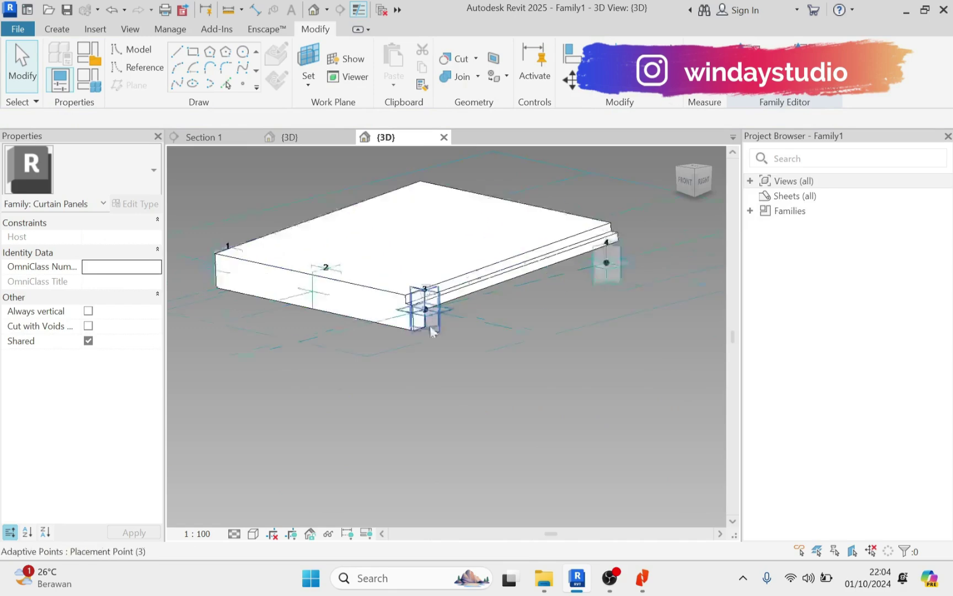
pyautogui.scroll(-5, 410, 284)
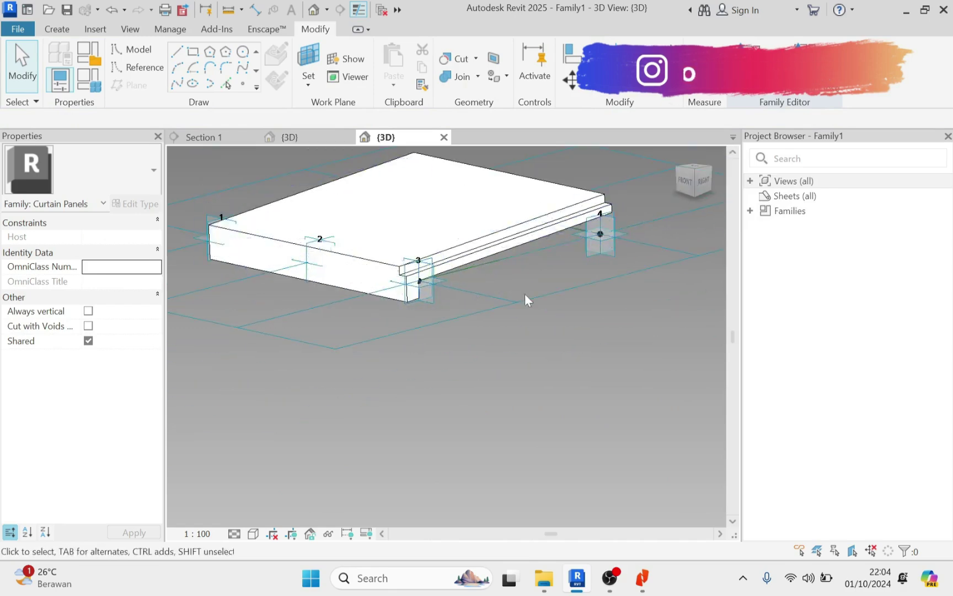
pyautogui.keyDown('shift'); pyautogui.moveTo(600, 357); pyautogui.dragTo(516, 319, button='middle'); pyautogui.keyUp('shift')
pyautogui.scroll(1, 662, 161)
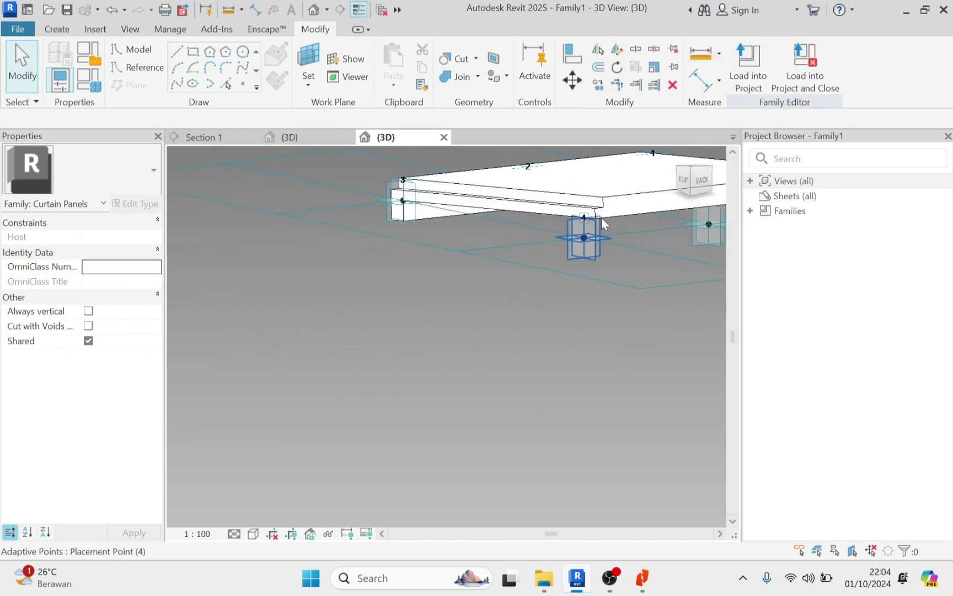
pyautogui.moveTo(600, 217); pyautogui.dragTo(464, 287, button='middle')
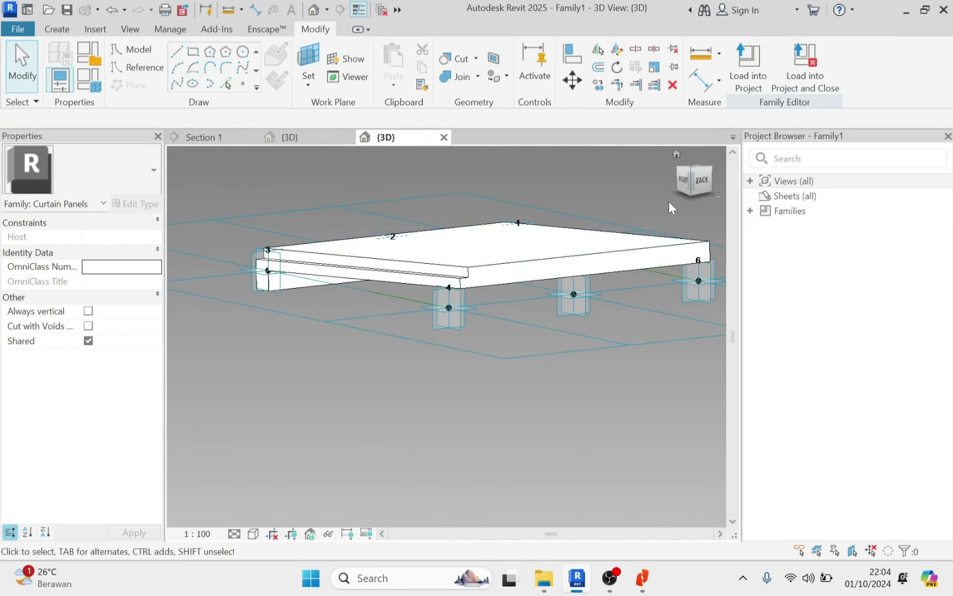
# Load the tile family into the project and close it, saving it as Flat in the FAMILY REVIT folder on drive D.
pyautogui.click(793, 79)
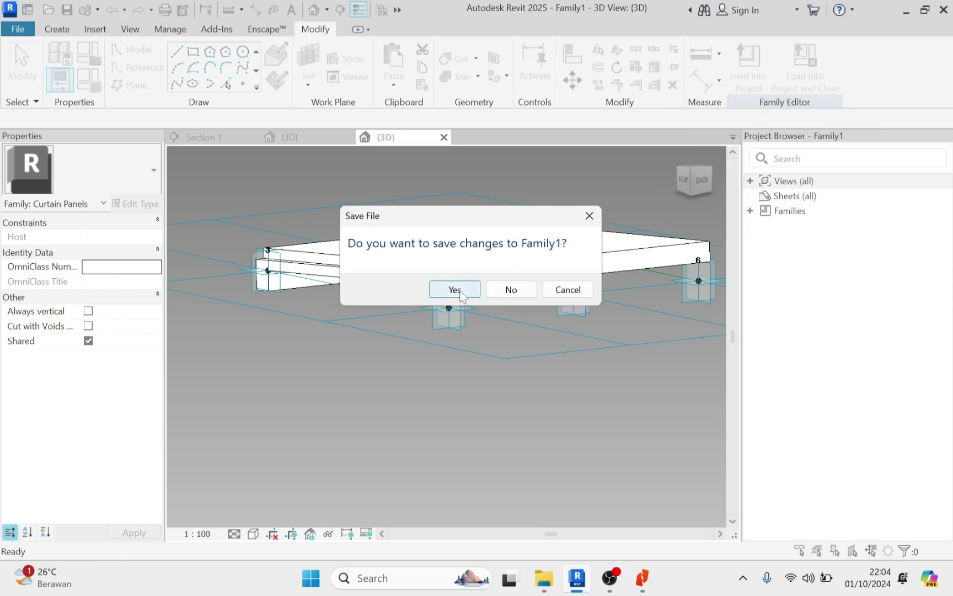
pyautogui.click(460, 294)
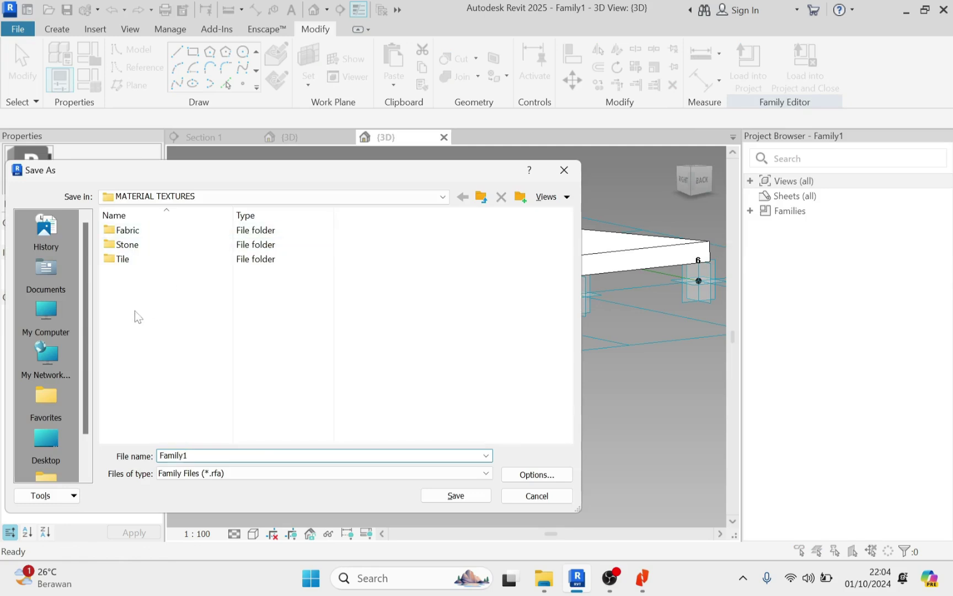
pyautogui.press('BackSpace')
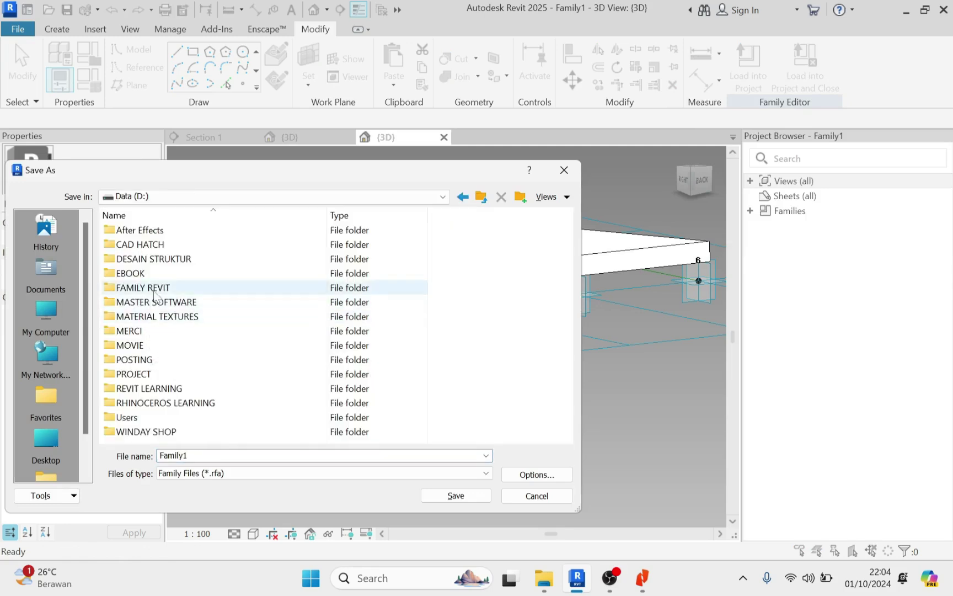
pyautogui.doubleClick(143, 287)
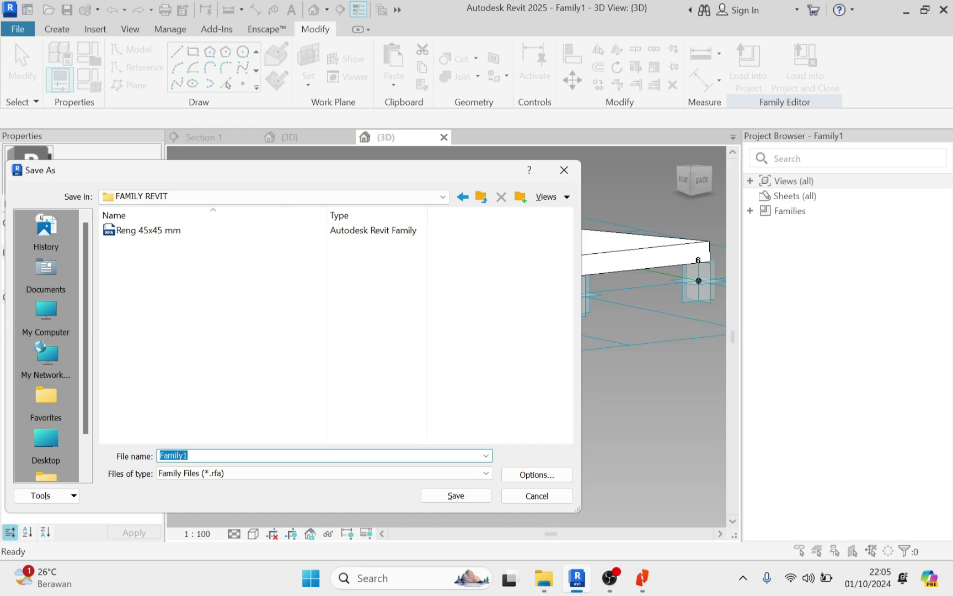
pyautogui.write('FLA')
pyautogui.press('BackSpace')
pyautogui.press('BackSpace')
pyautogui.write('lat')
pyautogui.press('Return')
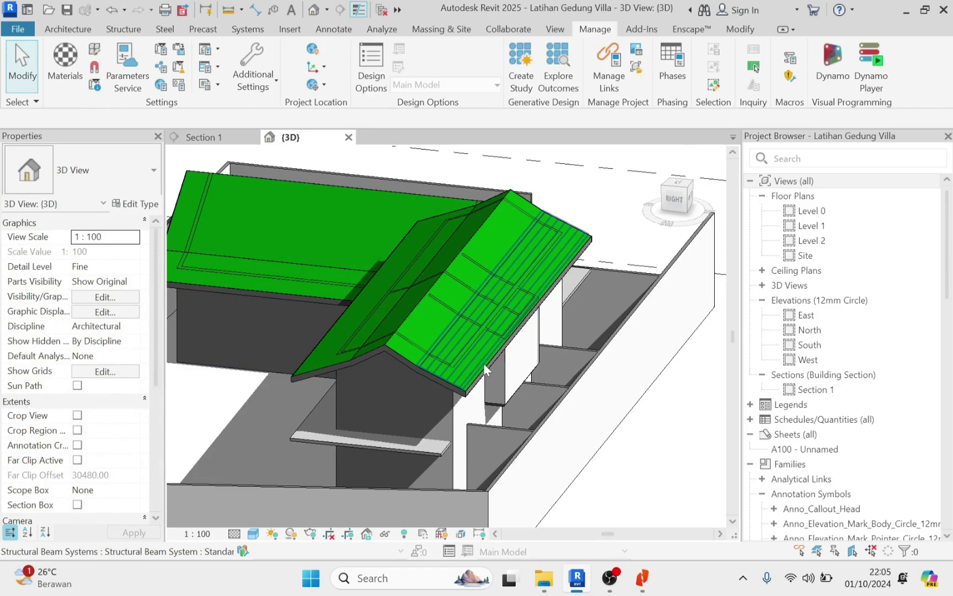
pyautogui.keyDown('shift'); pyautogui.moveTo(480, 375); pyautogui.dragTo(374, 327, button='middle'); pyautogui.keyUp('shift')
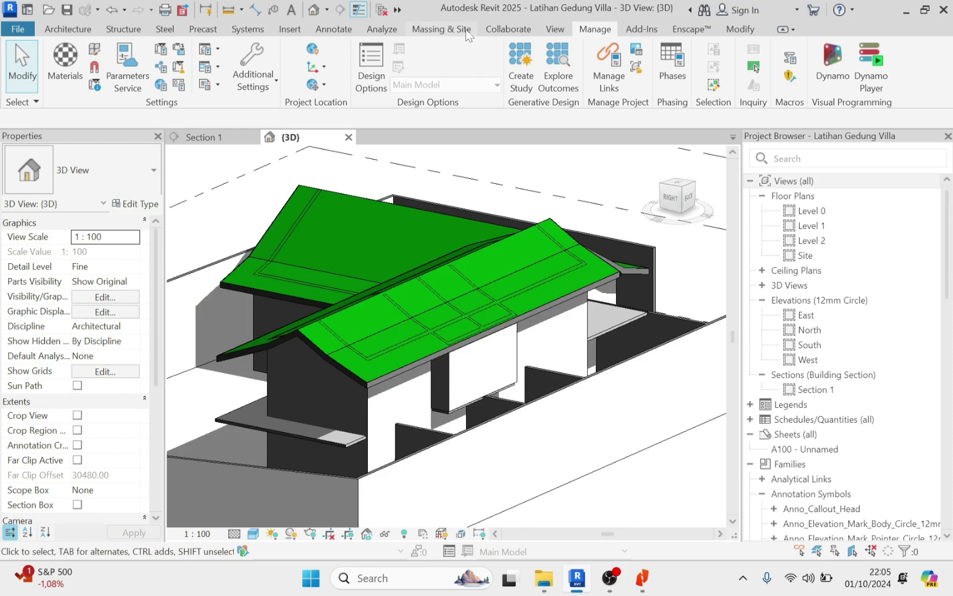
# Create an in-place mass and accept Mass 1 as its name.
pyautogui.click(430, 32)
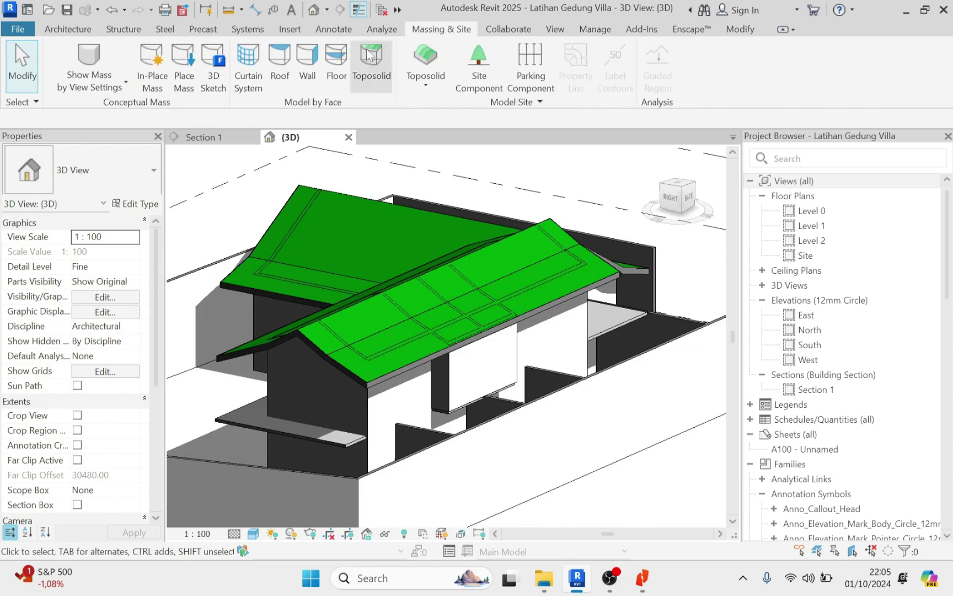
pyautogui.click(149, 62)
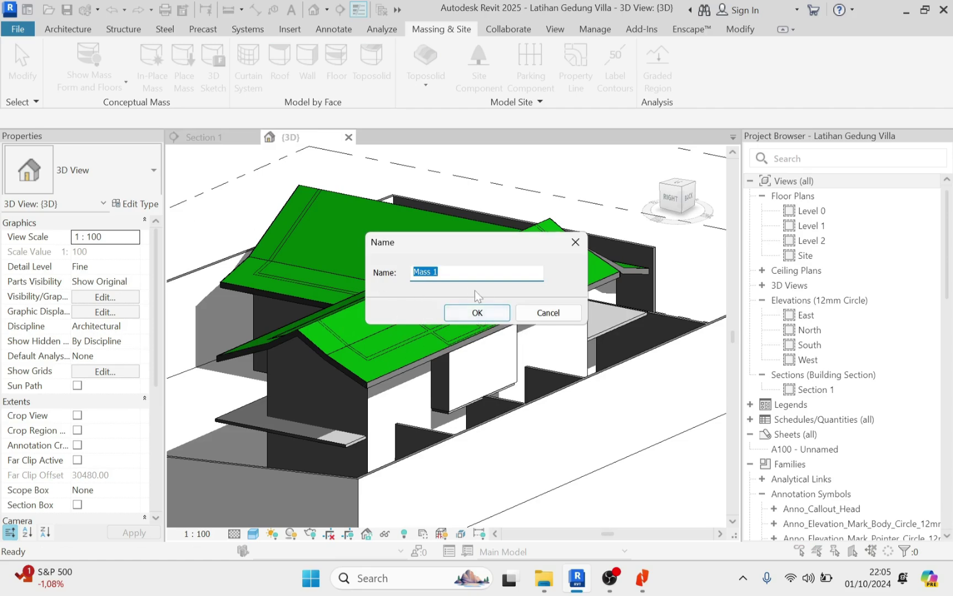
pyautogui.click(507, 324)
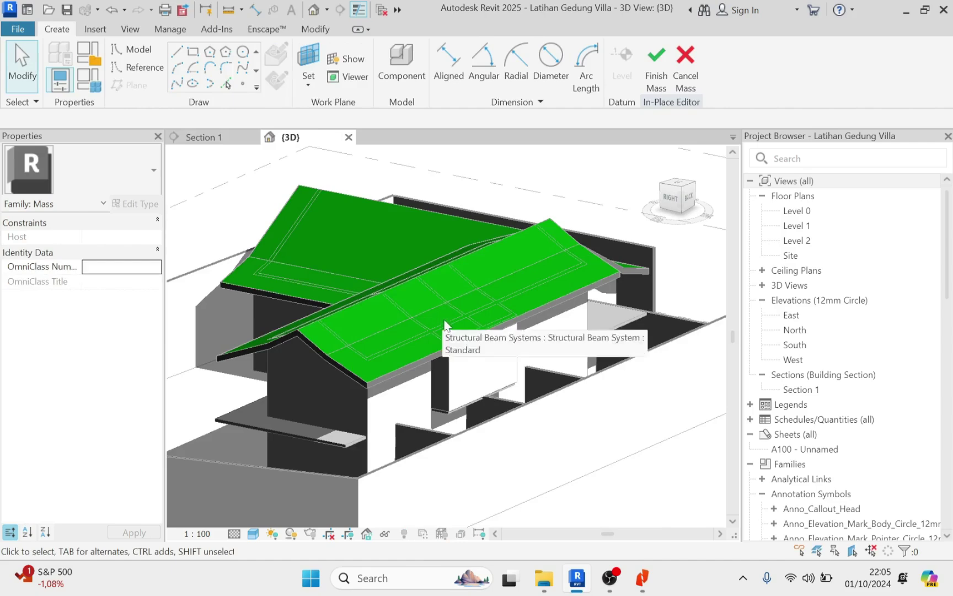
# Draw a line along the front roof's ridge from one gable end to the other, with 3D Snapping and surface-from-closed-loops enabled.
pyautogui.keyDown('shift'); pyautogui.moveTo(436, 315); pyautogui.dragTo(420, 331, button='middle'); pyautogui.keyUp('shift')
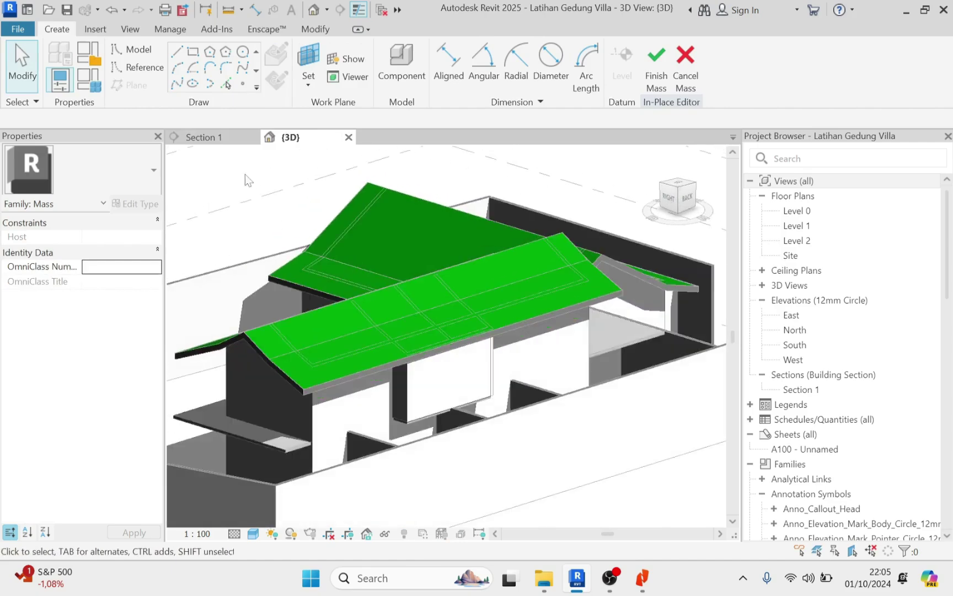
pyautogui.click(134, 68)
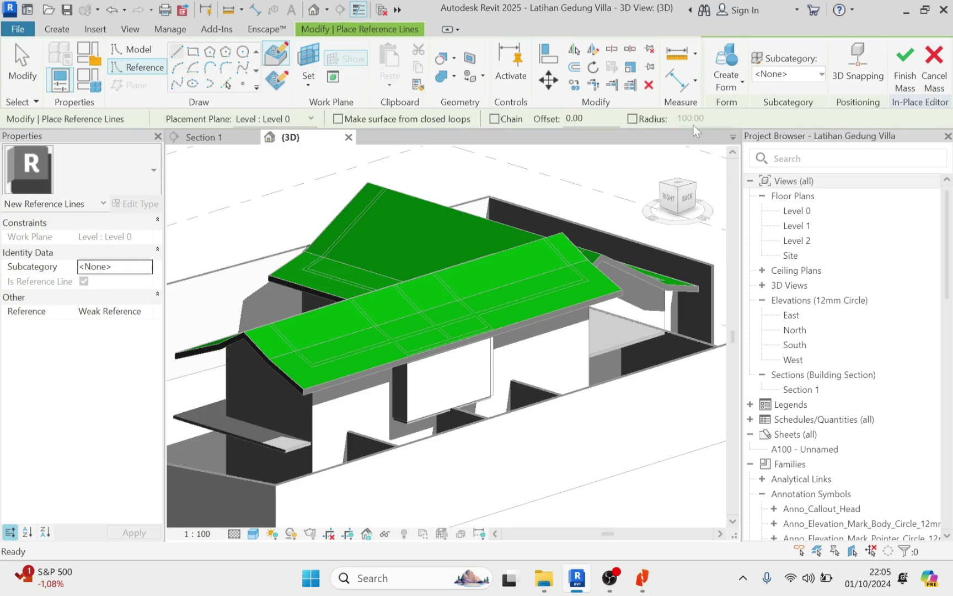
pyautogui.click(275, 58)
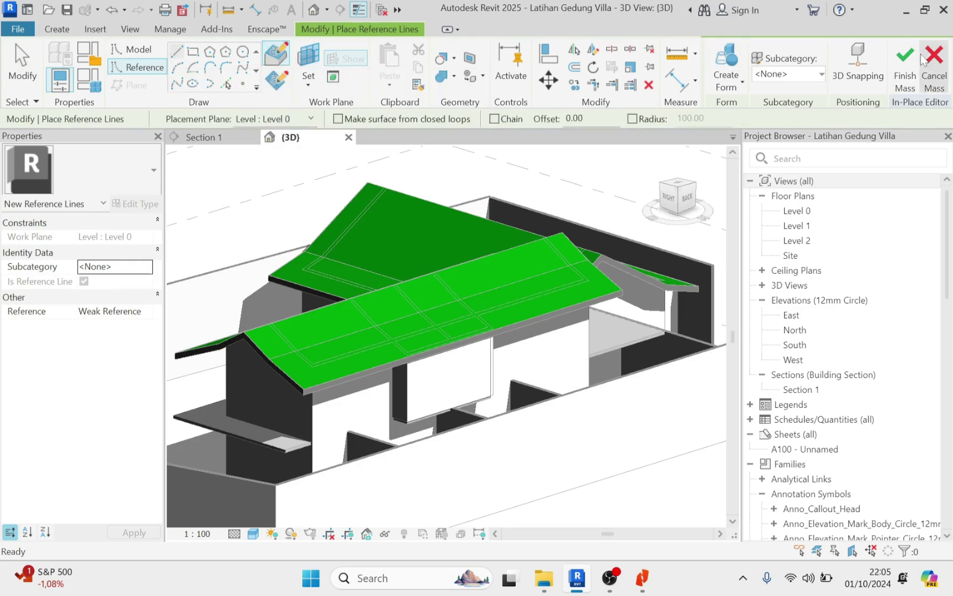
pyautogui.click(859, 59)
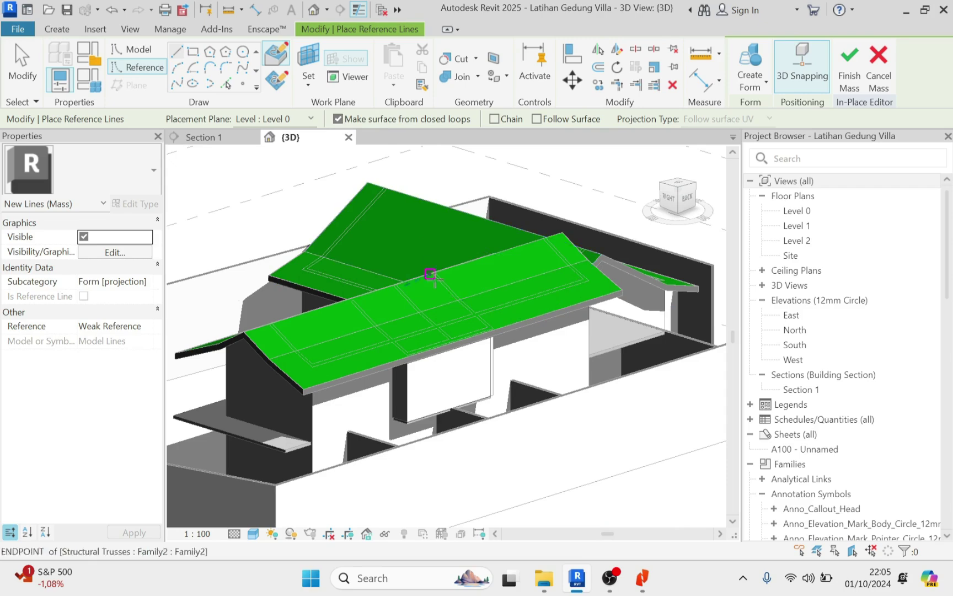
pyautogui.scroll(10, 306, 364)
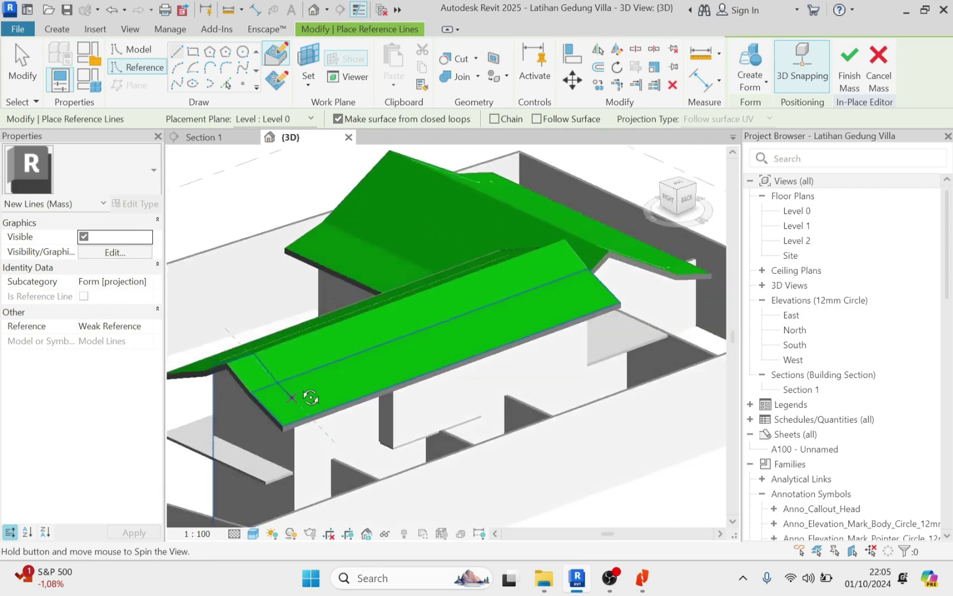
pyautogui.scroll(4, 272, 332)
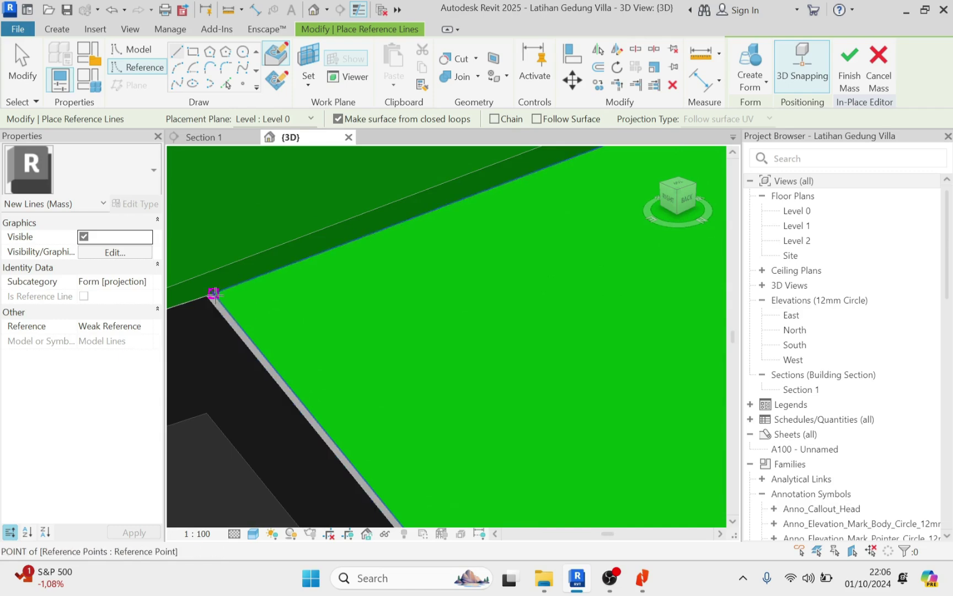
pyautogui.scroll(2, 221, 319)
pyautogui.click(215, 319)
pyautogui.scroll(-5, 259, 320)
pyautogui.moveTo(536, 226); pyautogui.dragTo(240, 413, button='middle')
pyautogui.scroll(3, 615, 256)
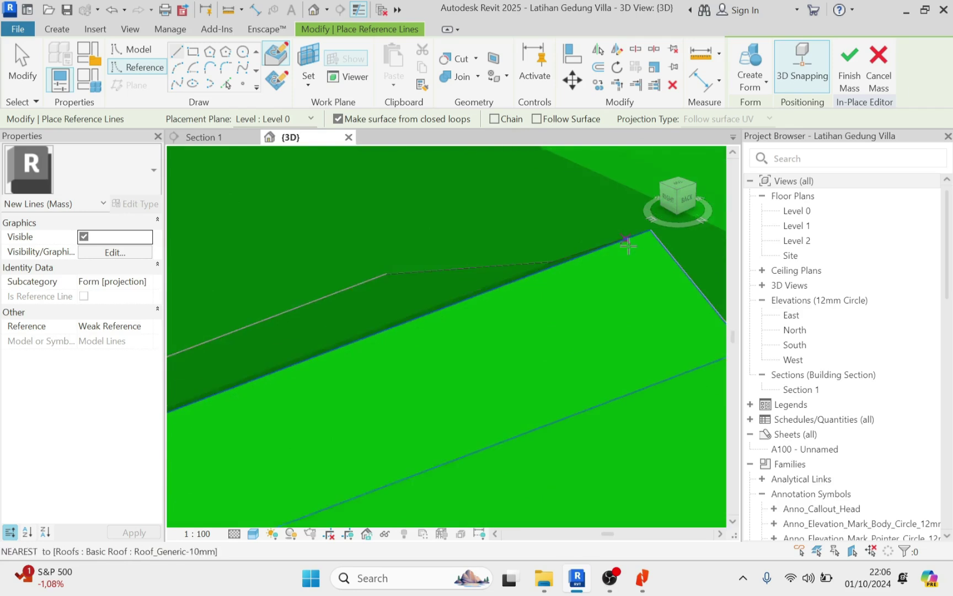
pyautogui.moveTo(626, 248); pyautogui.dragTo(452, 342, button='middle')
pyautogui.scroll(5, 468, 319)
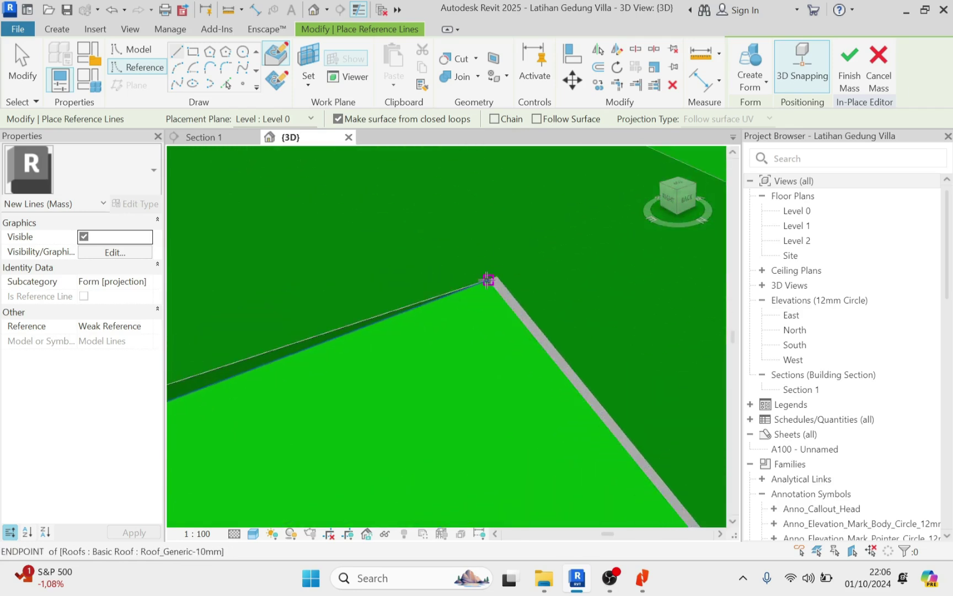
pyautogui.click(488, 279)
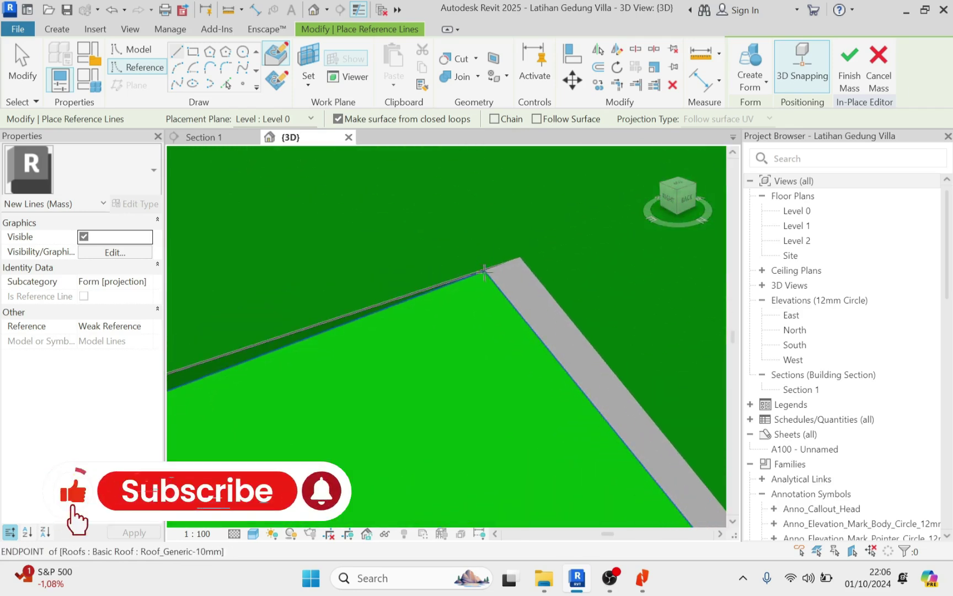
# Draw a line from the far ridge corner down the gable edge to the bend in the roof slope.
pyautogui.scroll(-6, 484, 291)
pyautogui.scroll(3, 599, 421)
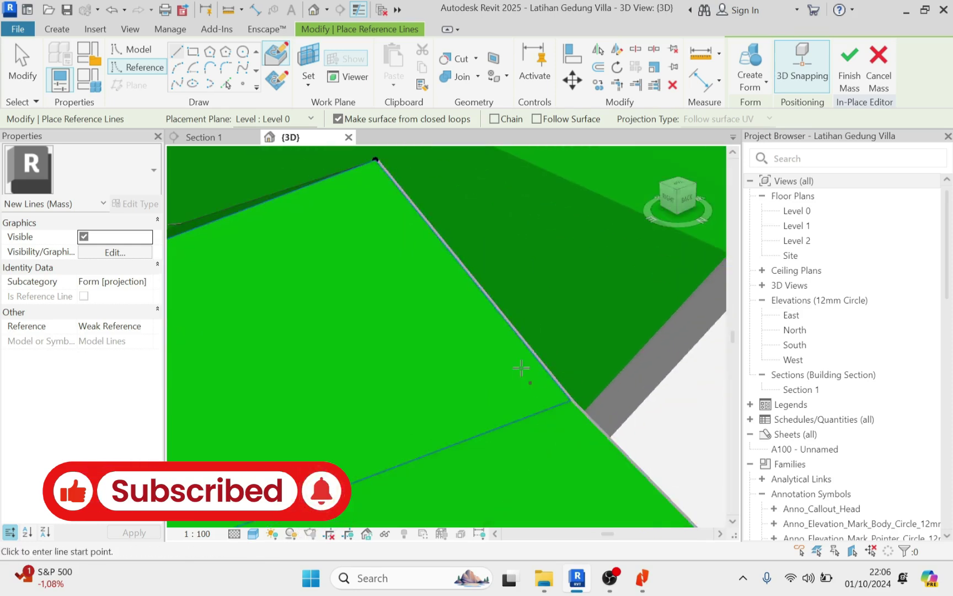
pyautogui.moveTo(429, 219); pyautogui.dragTo(470, 329, button='middle')
pyautogui.click(413, 261)
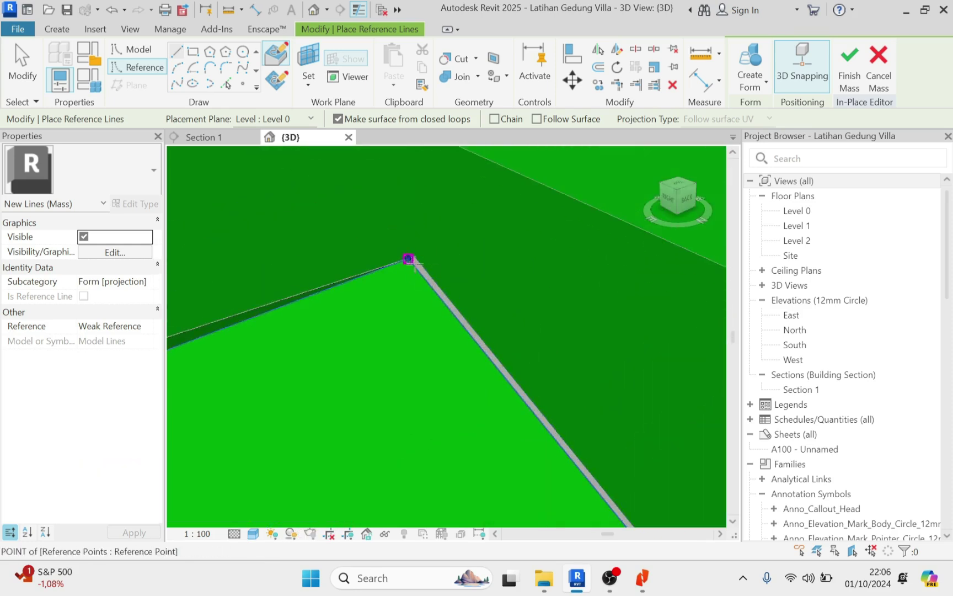
pyautogui.moveTo(607, 489); pyautogui.dragTo(513, 352, button='middle')
pyautogui.scroll(5, 513, 361)
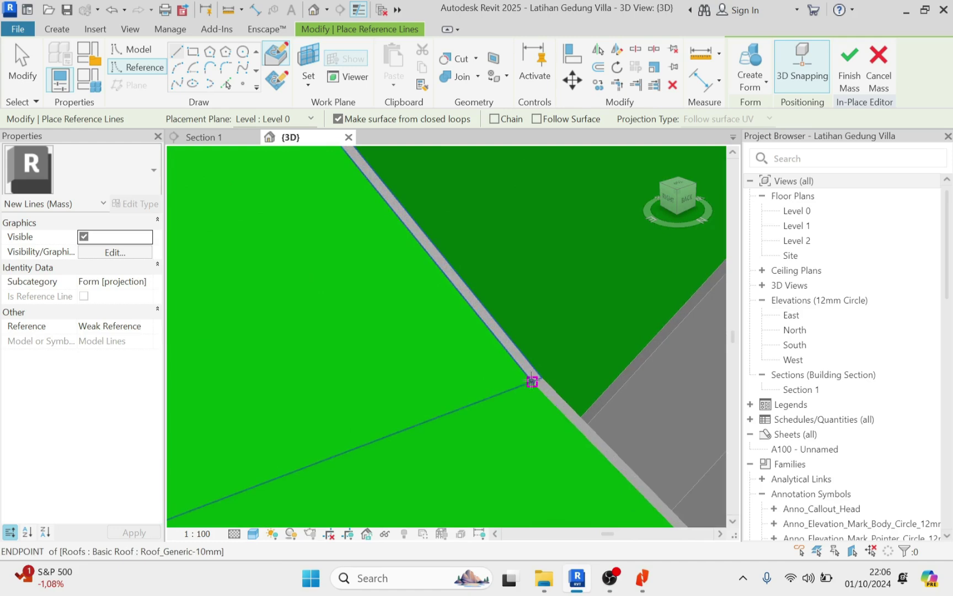
pyautogui.click(532, 382)
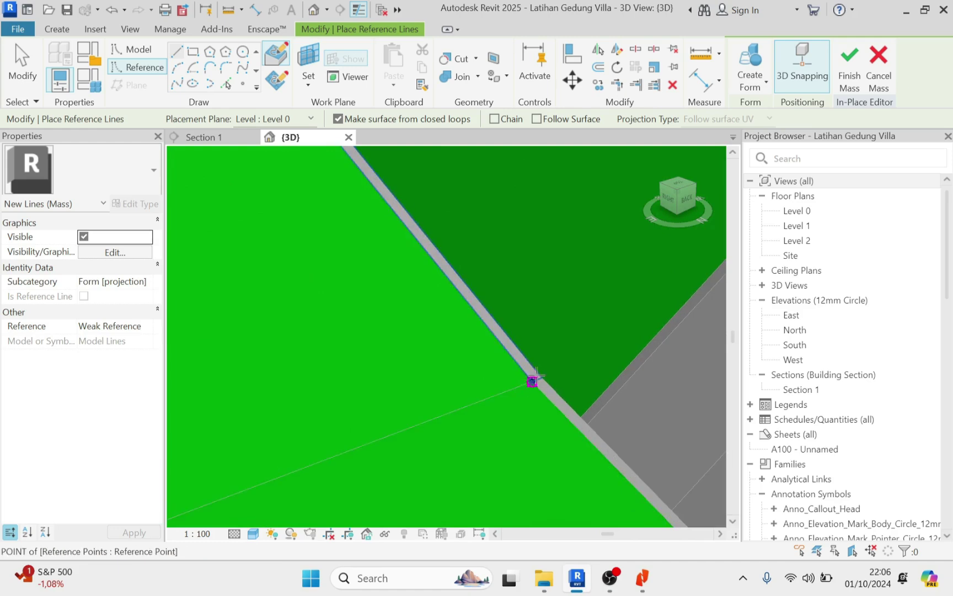
# Draw a line along the roof's slope bend from the far gable edge to the near gable edge.
pyautogui.click(535, 377)
pyautogui.scroll(-5, 619, 352)
pyautogui.scroll(-3, 347, 432)
pyautogui.moveTo(346, 432); pyautogui.dragTo(627, 287, button='middle')
pyautogui.scroll(3, 514, 365)
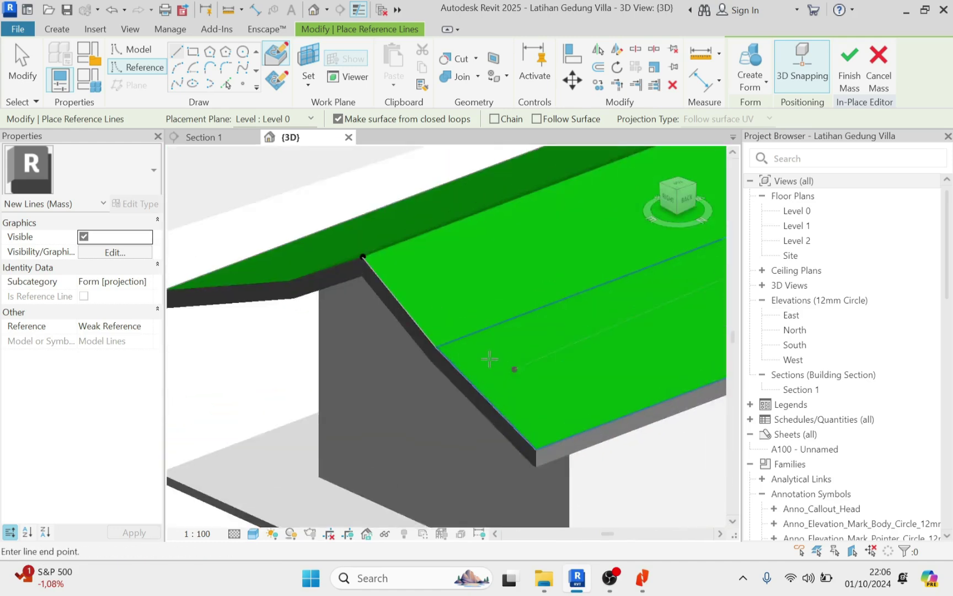
pyautogui.scroll(5, 381, 331)
pyautogui.click(402, 343)
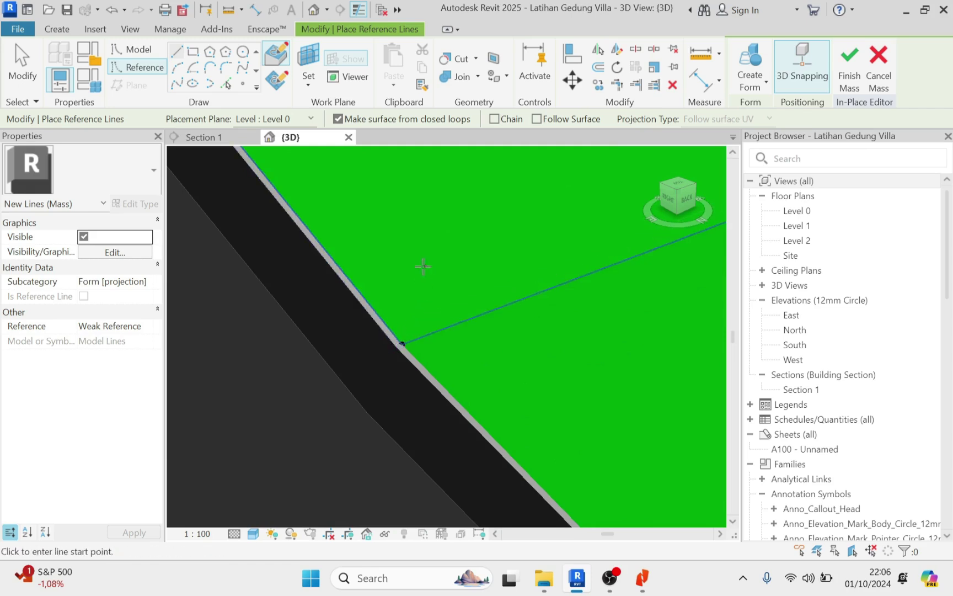
# Close the loop with a line up the near gable edge to the ridge corner and end the line command.
pyautogui.click(402, 344)
pyautogui.scroll(-5, 480, 388)
pyautogui.scroll(4, 377, 260)
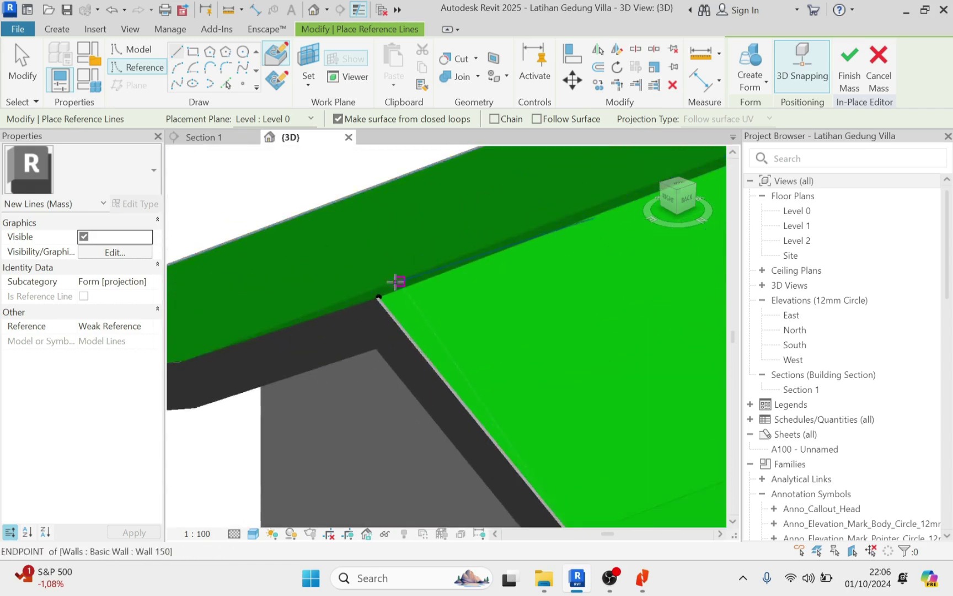
pyautogui.click(396, 282)
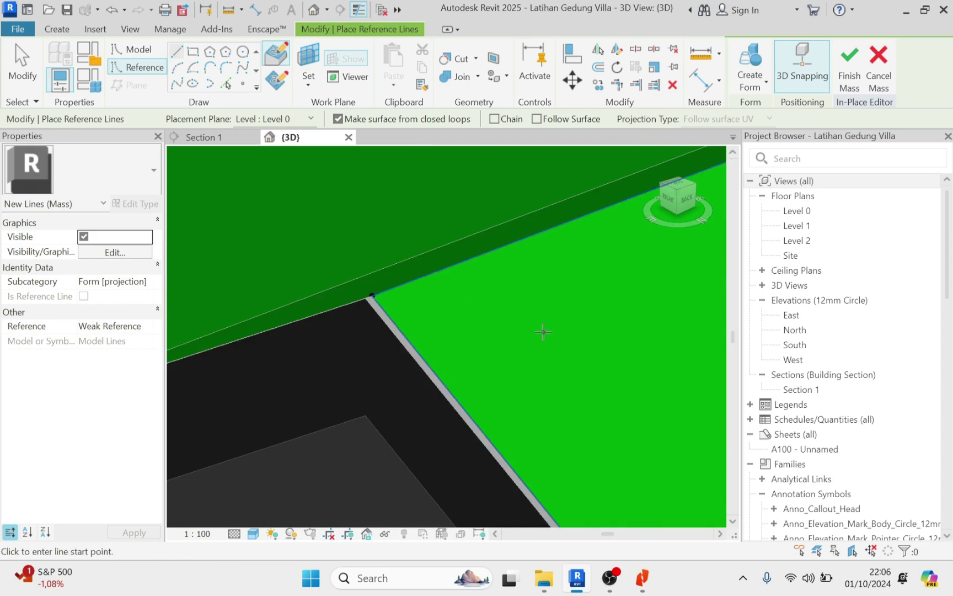
pyautogui.press('Escape')
pyautogui.press('Escape')
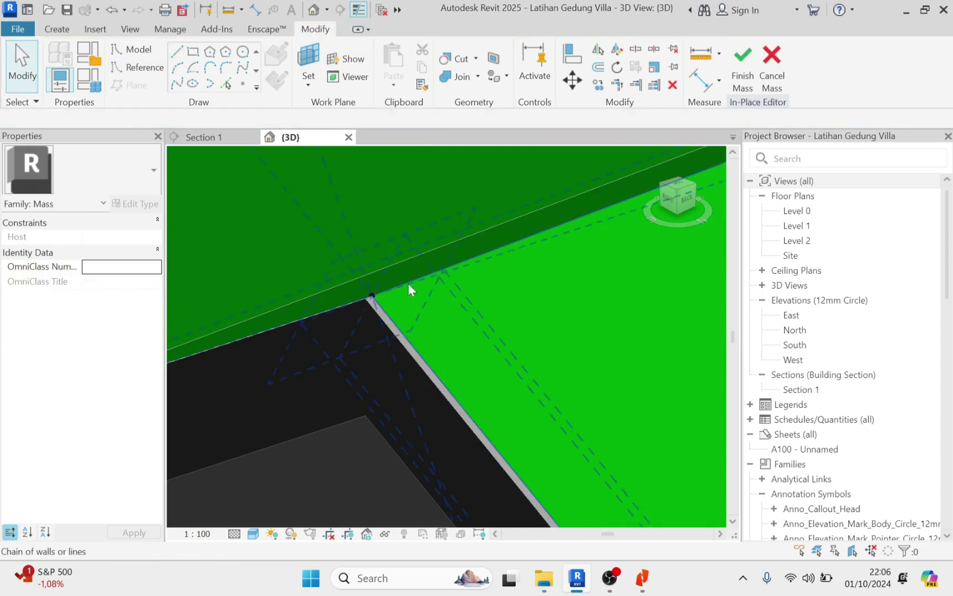
# Create a solid form from the closed-loop surface on the upper roof slope, choosing the extruded option over the flat one.
pyautogui.click(407, 281)
pyautogui.scroll(-5, 407, 281)
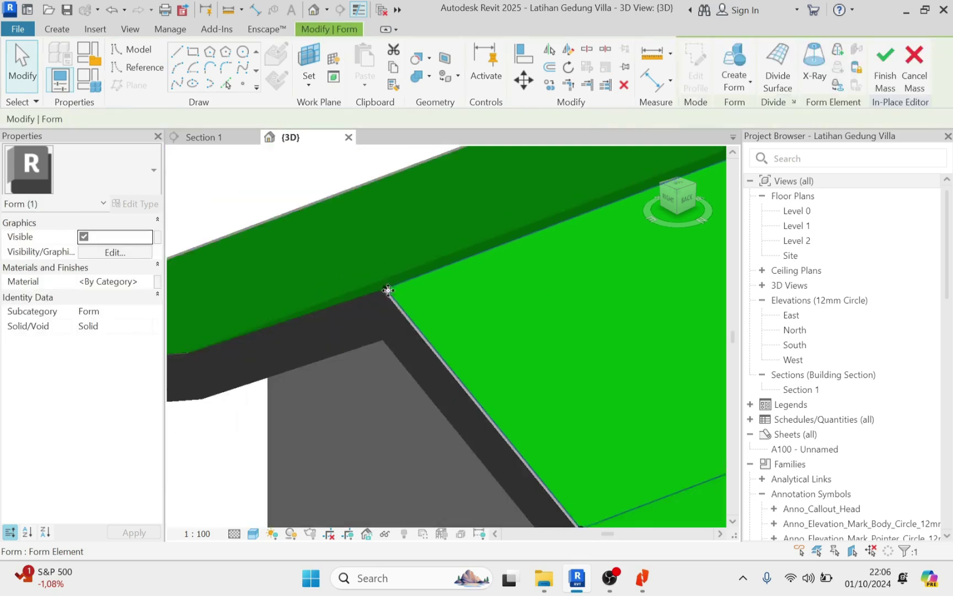
pyautogui.click(738, 61)
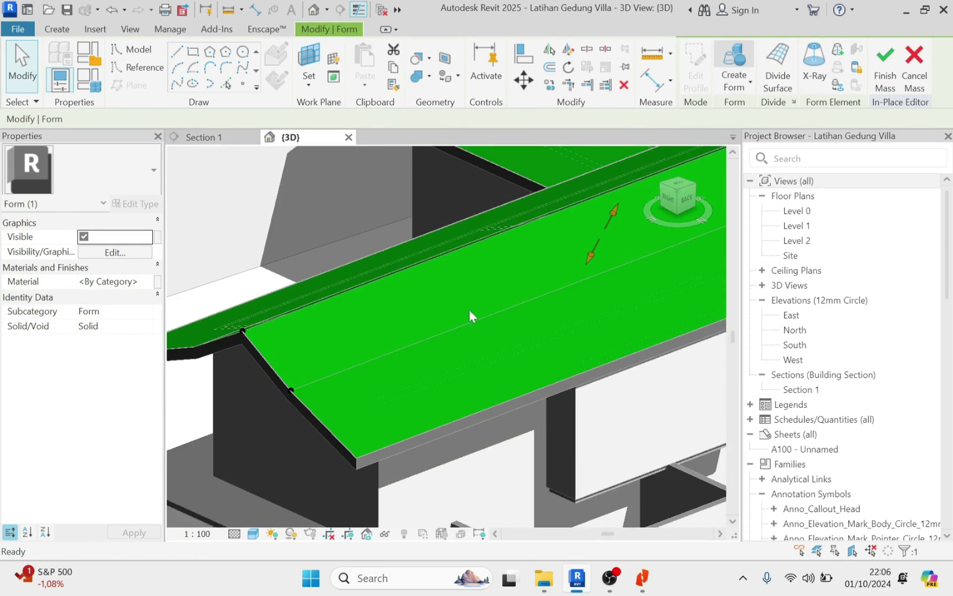
pyautogui.scroll(-6, 436, 330)
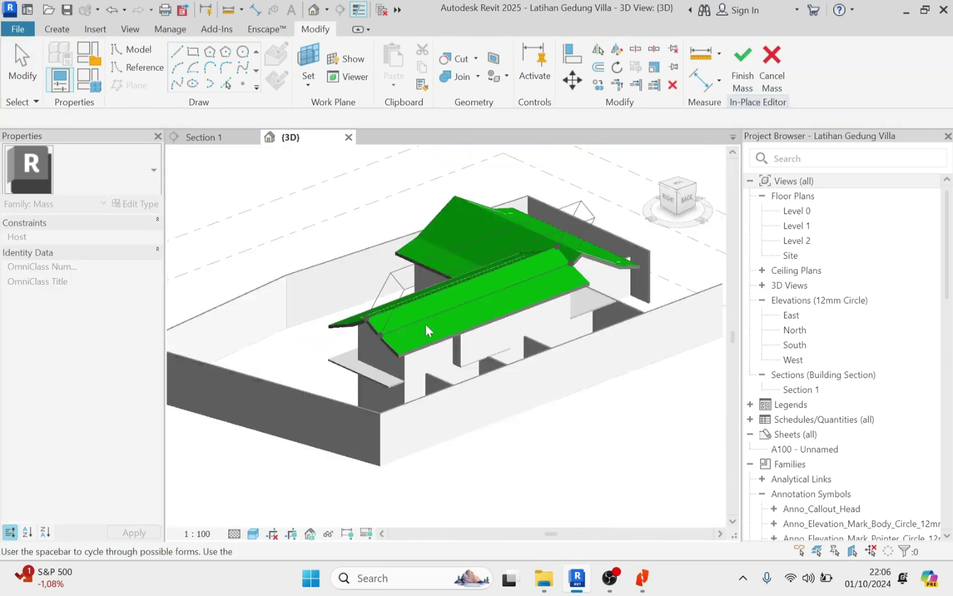
pyautogui.keyDown('shift'); pyautogui.moveTo(436, 330); pyautogui.dragTo(530, 272, button='middle'); pyautogui.keyUp('shift')
pyautogui.scroll(3, 552, 190)
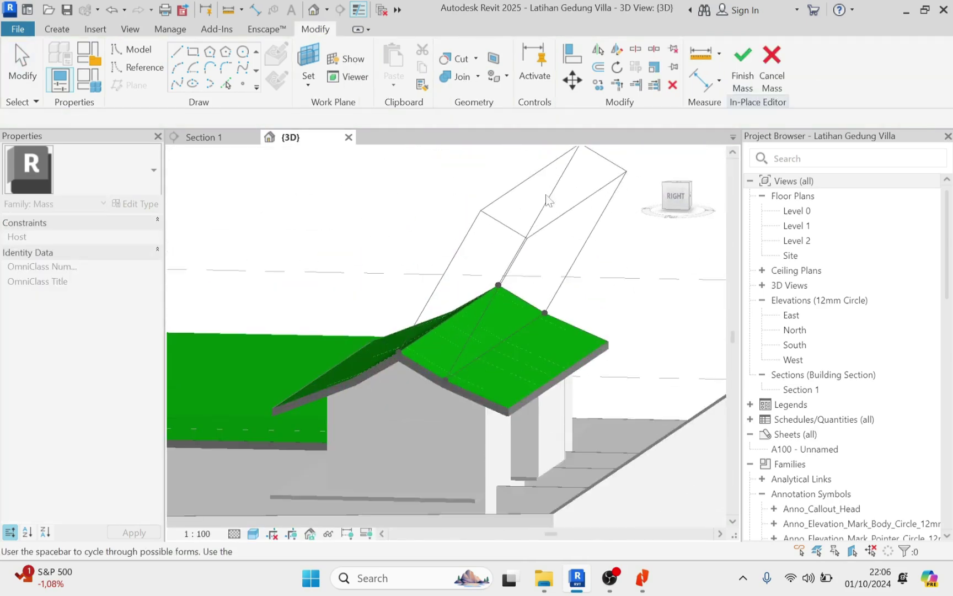
pyautogui.click(572, 185)
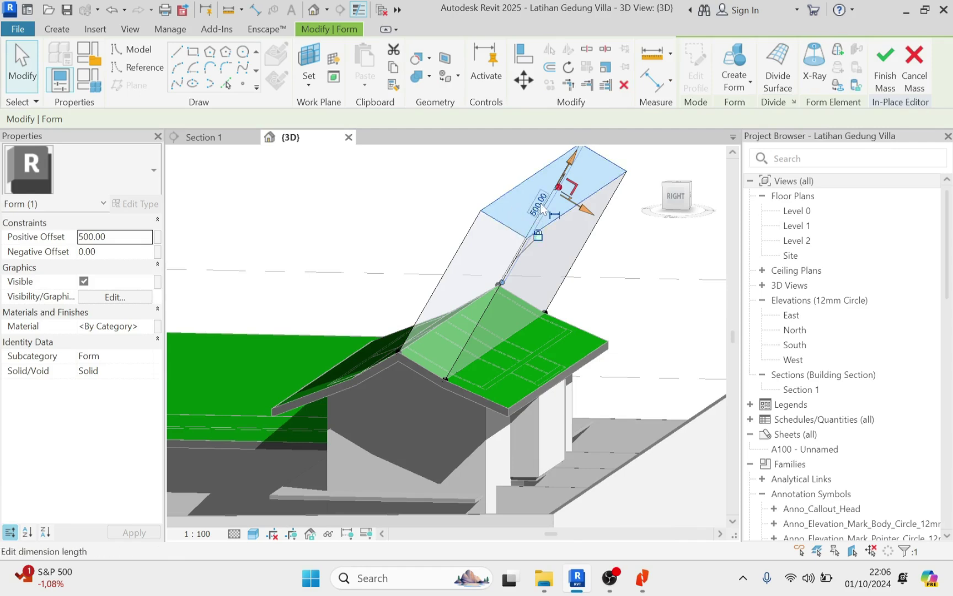
# Set the extruded form's height above the roof slope to 4.
pyautogui.click(542, 208)
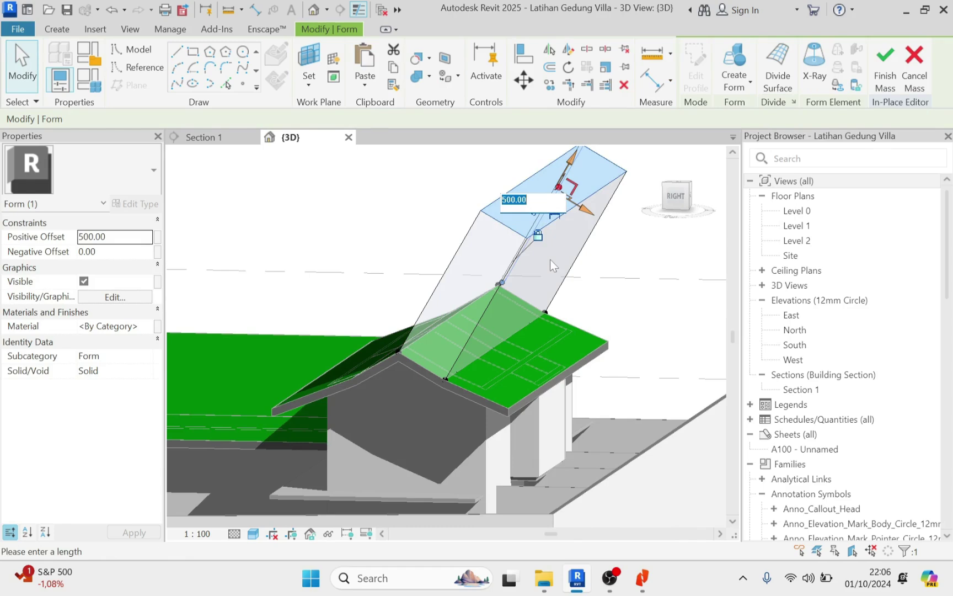
pyautogui.write('4')
pyautogui.press('Return')
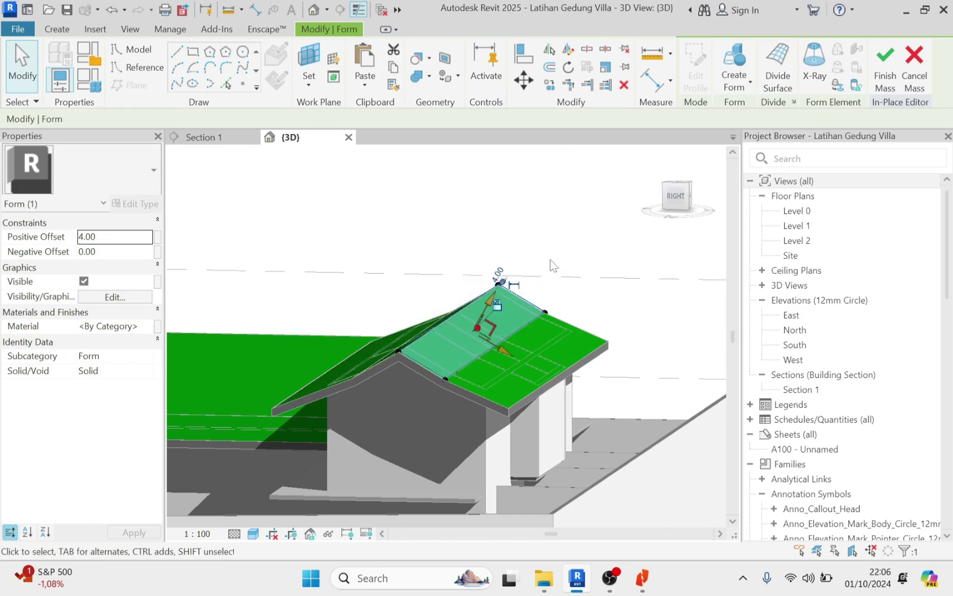
# Divide the top face of the thin form on the upper roof slope into a UV grid.
pyautogui.scroll(3, 444, 363)
pyautogui.scroll(4, 444, 363)
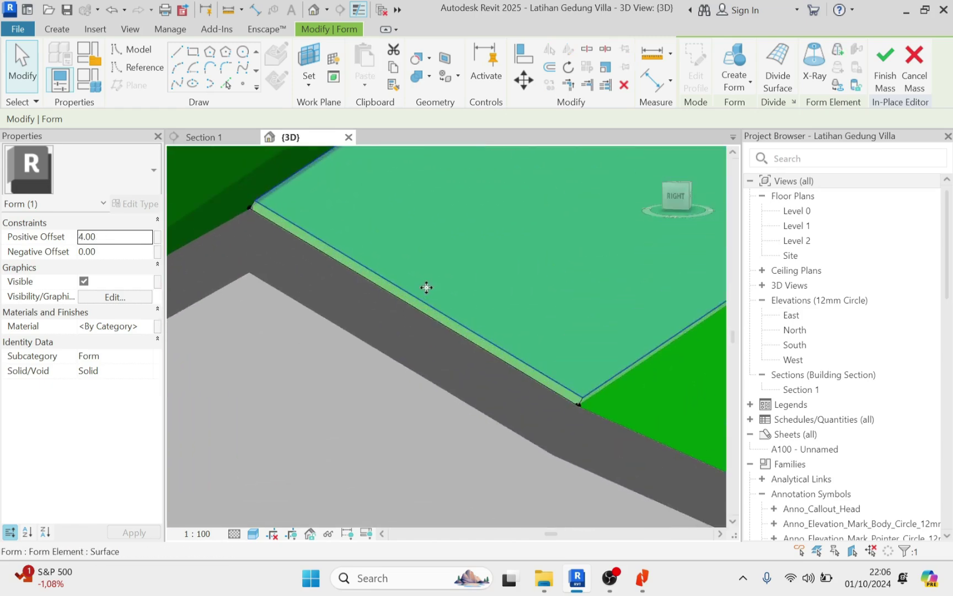
pyautogui.click(781, 58)
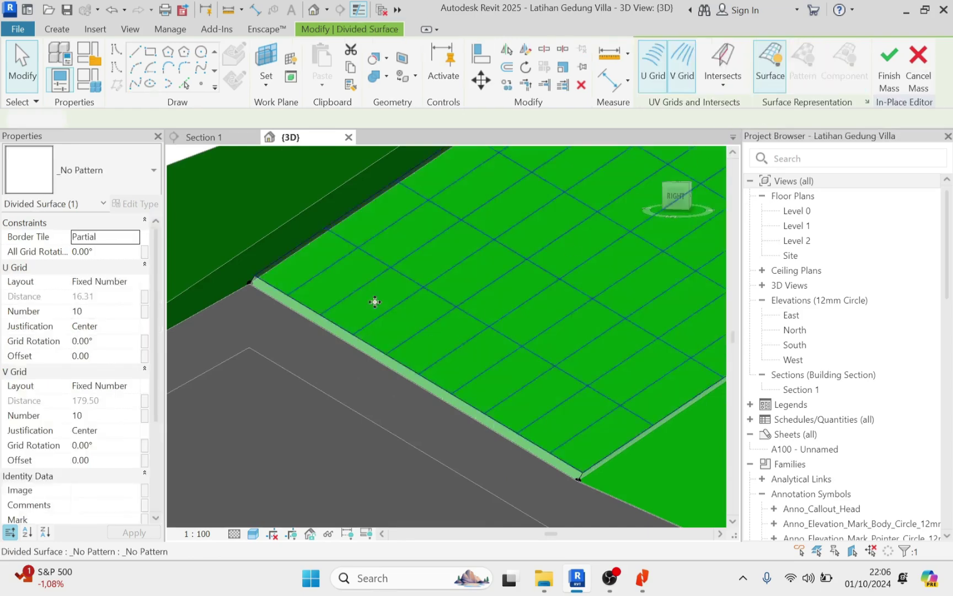
# Set the divided surface's U grid layout to a fixed distance of 30 and its V grid layout to a fixed distance of 15.
pyautogui.scroll(-5, 375, 302)
pyautogui.keyDown('shift'); pyautogui.moveTo(466, 330); pyautogui.dragTo(393, 330, button='middle'); pyautogui.keyUp('shift')
pyautogui.moveTo(292, 291); pyautogui.dragTo(462, 263, button='middle')
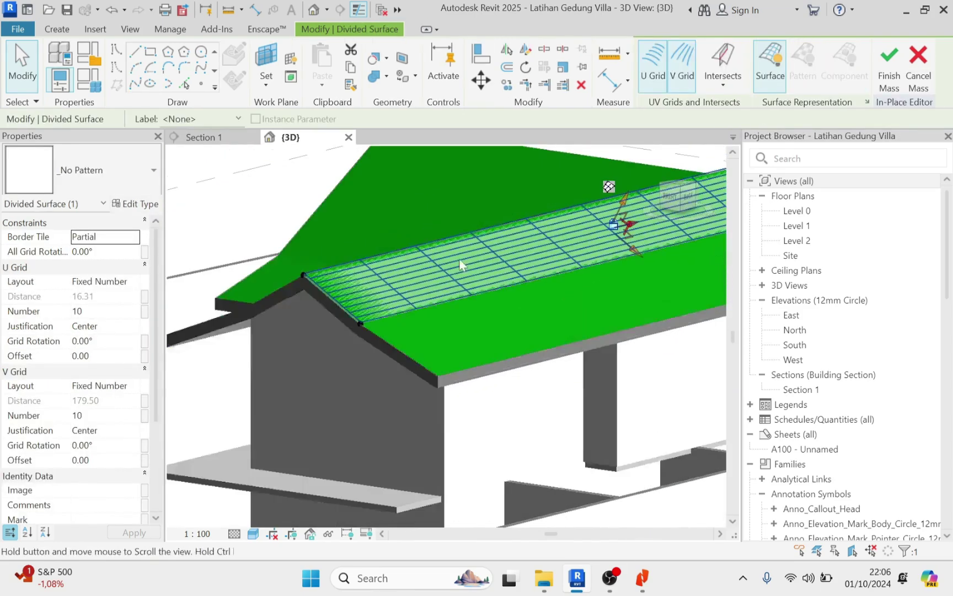
pyautogui.click(137, 283)
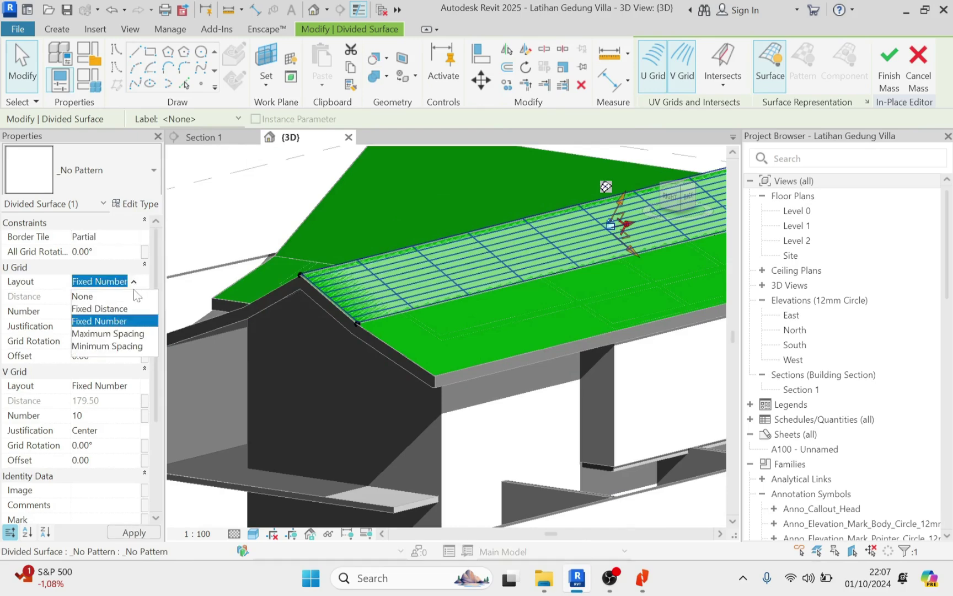
pyautogui.click(100, 309)
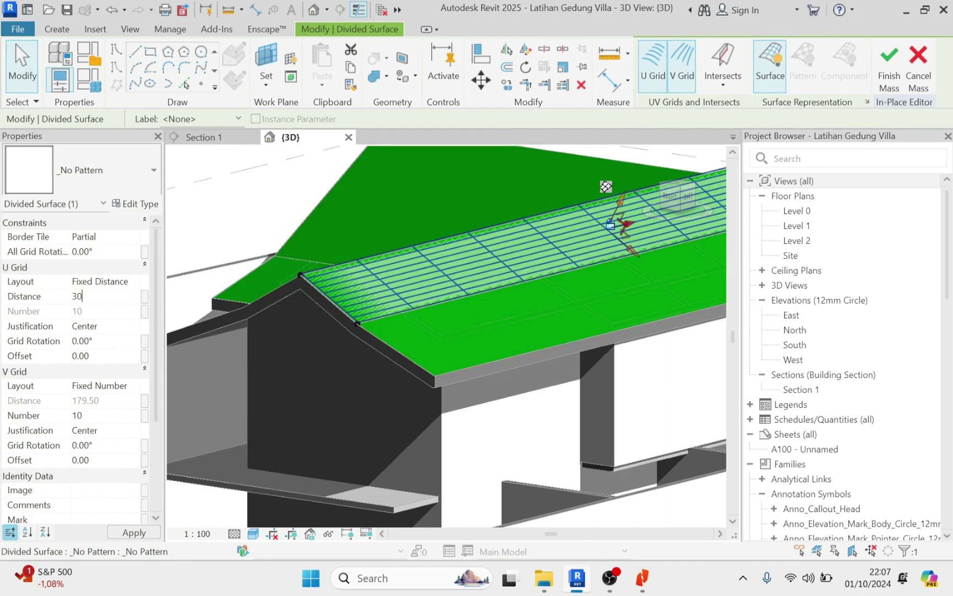
pyautogui.click(134, 388)
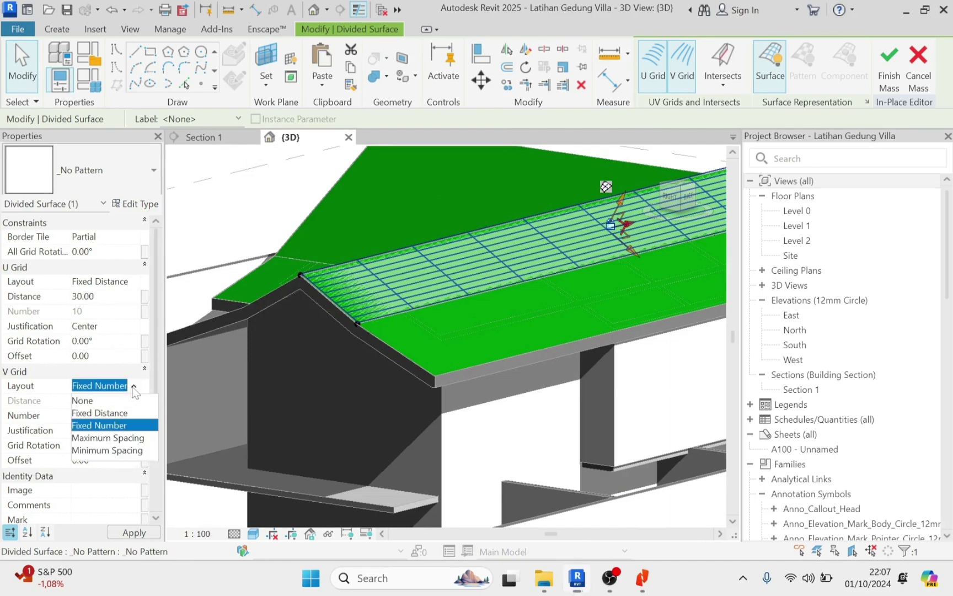
pyautogui.click(117, 413)
pyautogui.click(110, 400)
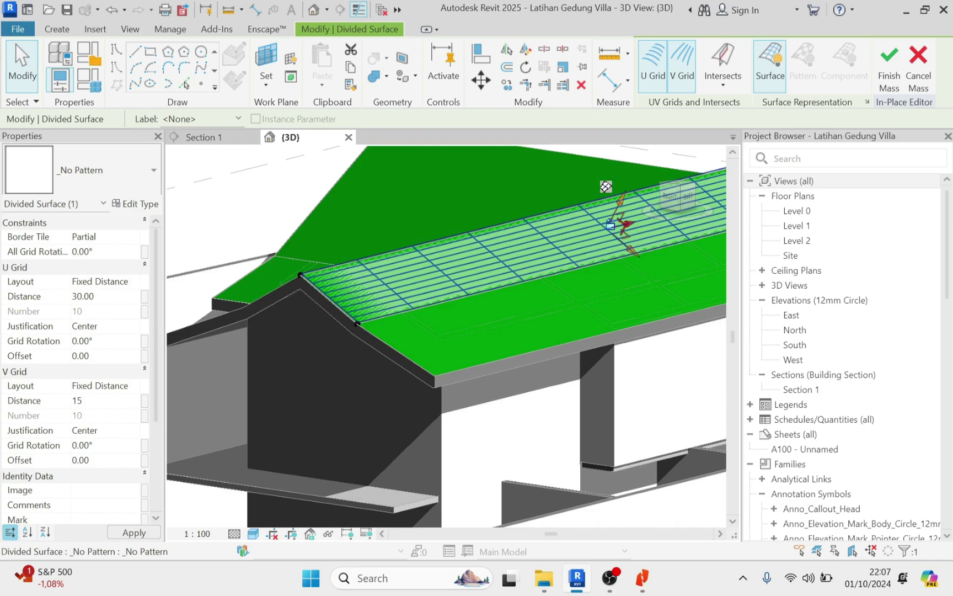
pyautogui.press('Return')
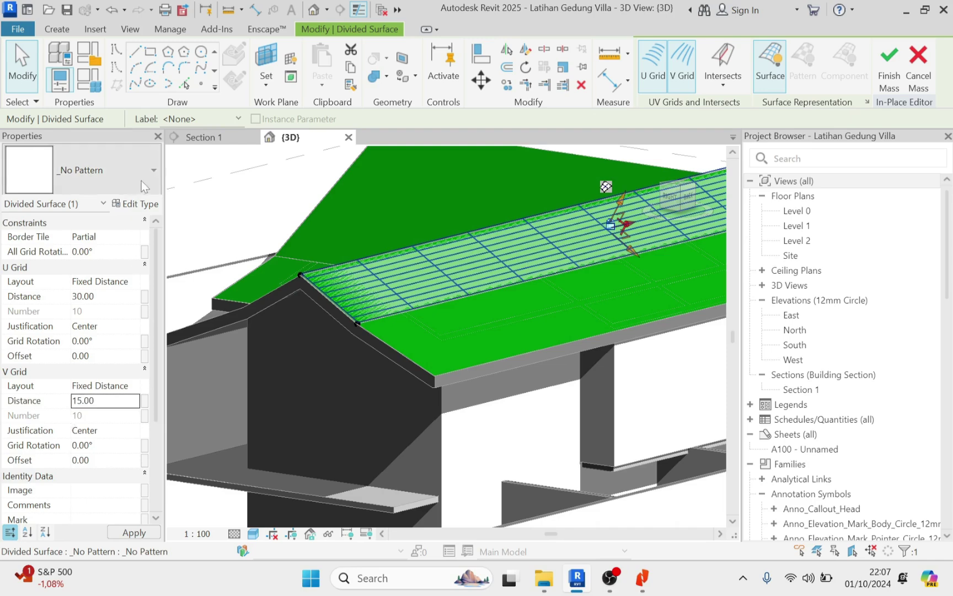
# Apply the 1/2 Step pattern to the divided roof surface and fill it with the Flat Roof tile component.
pyautogui.click(142, 187)
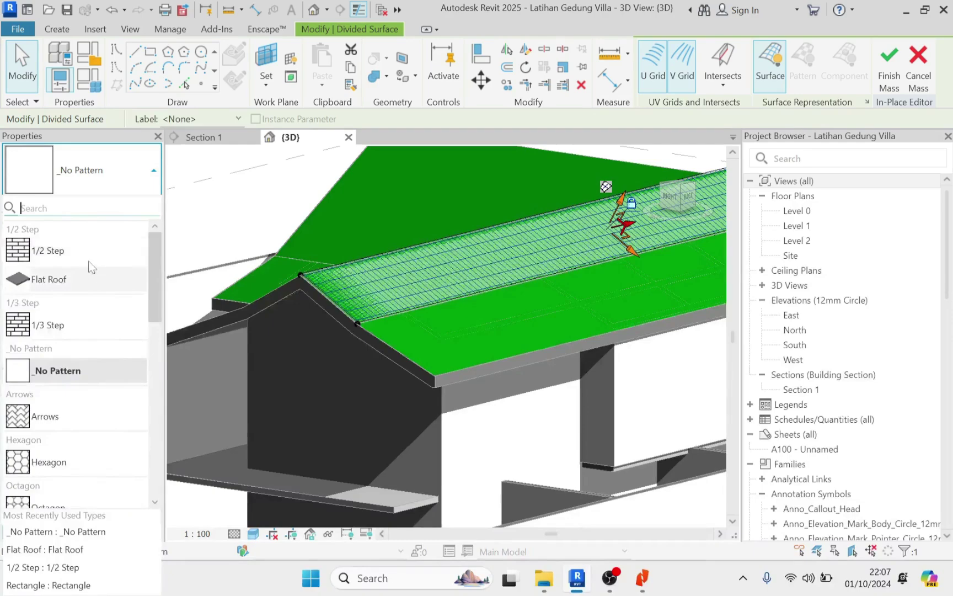
pyautogui.click(89, 251)
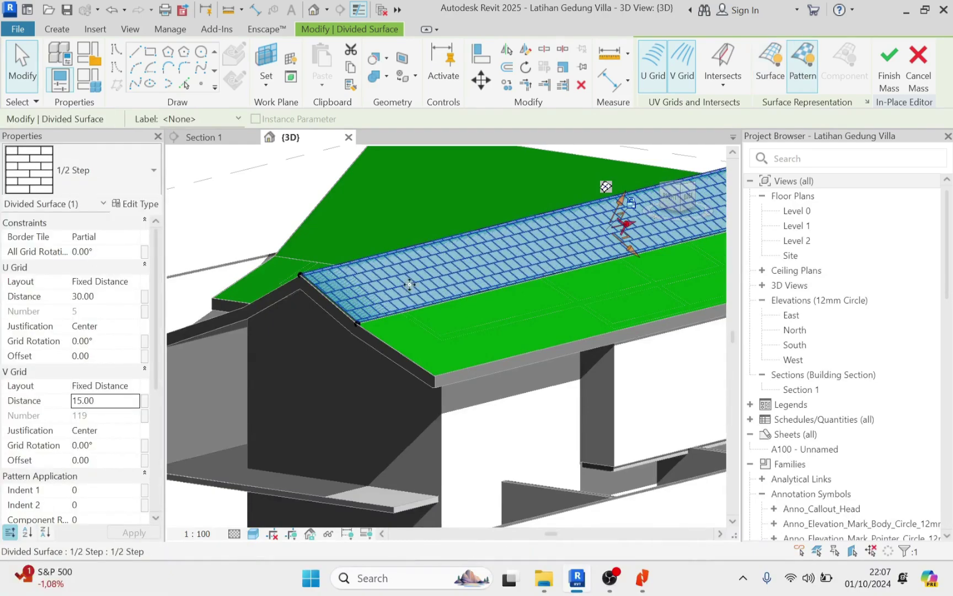
pyautogui.scroll(5, 425, 311)
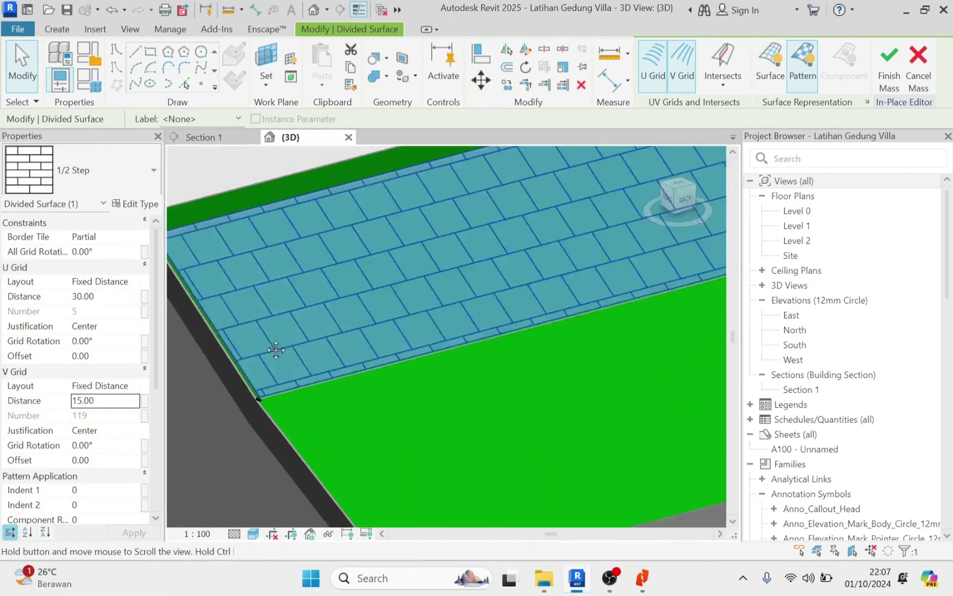
pyautogui.moveTo(283, 331); pyautogui.dragTo(293, 329, button='middle')
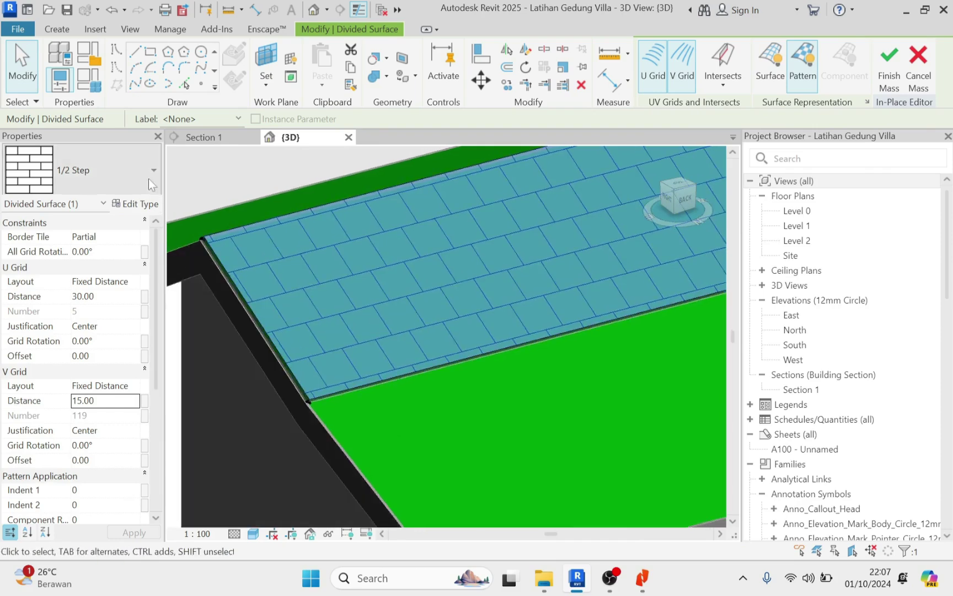
pyautogui.click(149, 172)
pyautogui.moveTo(49, 281)
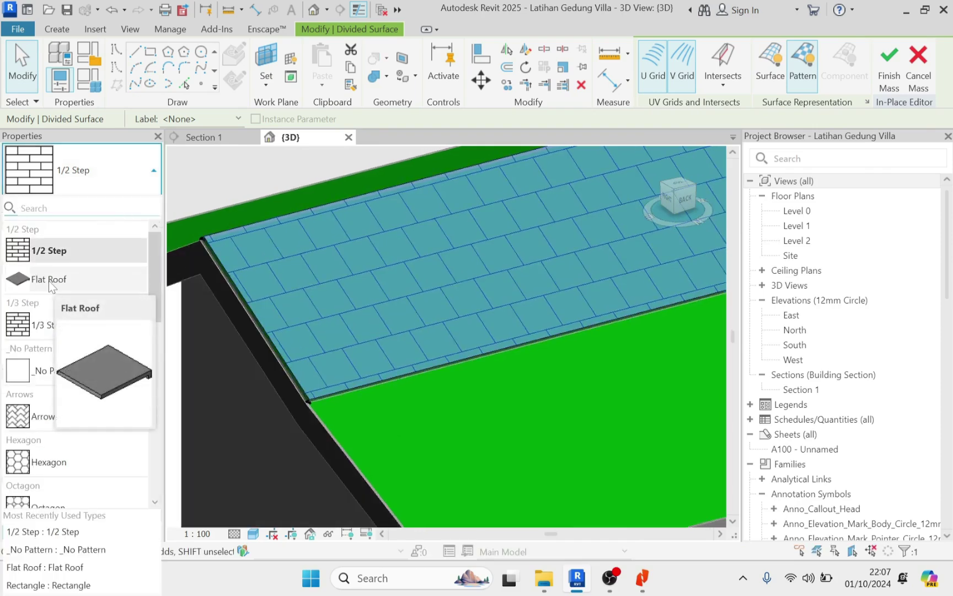
pyautogui.click(47, 281)
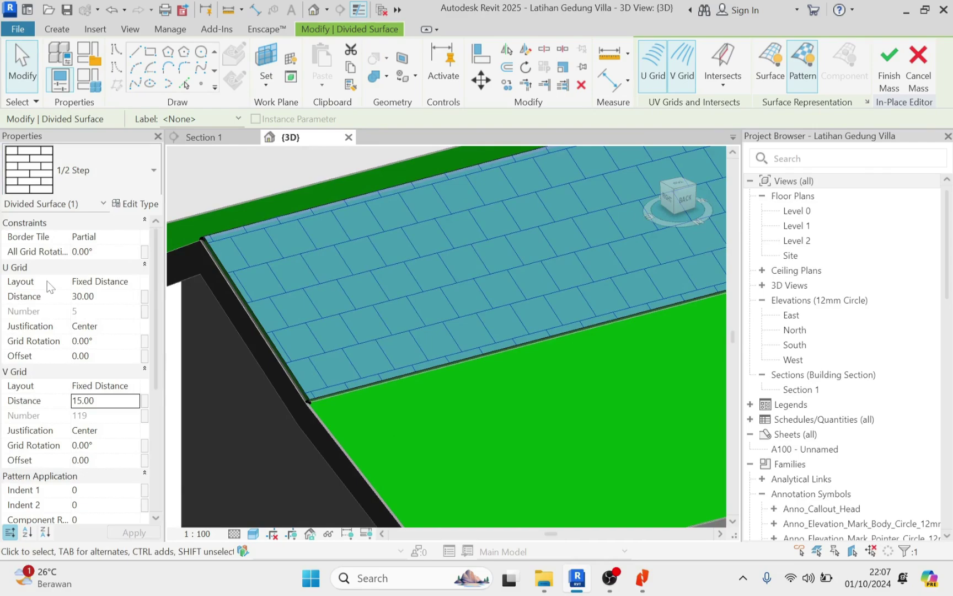
pyautogui.scroll(5, 222, 256)
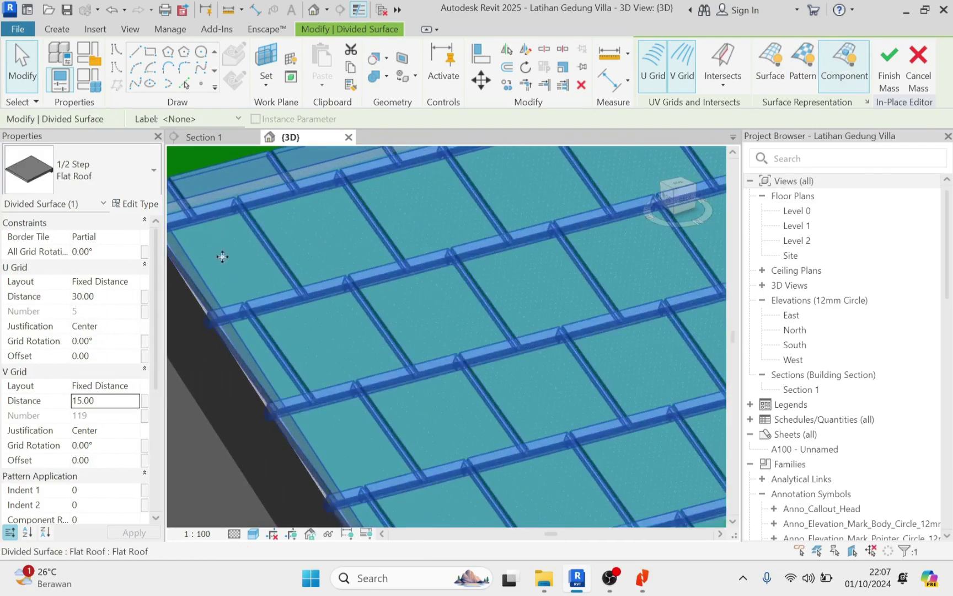
# Set the U grid justification of the upper roof slope's divided surface to Beginning.
pyautogui.keyDown('shift'); pyautogui.moveTo(222, 256); pyautogui.dragTo(406, 294, button='middle'); pyautogui.keyUp('shift')
pyautogui.scroll(2, 345, 268)
pyautogui.scroll(2, 274, 266)
pyautogui.scroll(2, 334, 249)
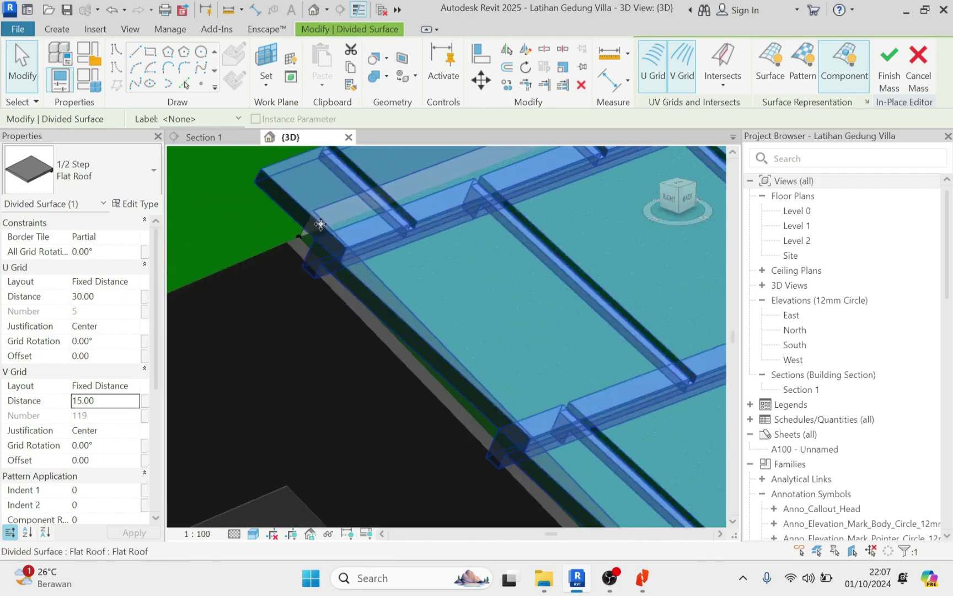
pyautogui.scroll(-1, 334, 231)
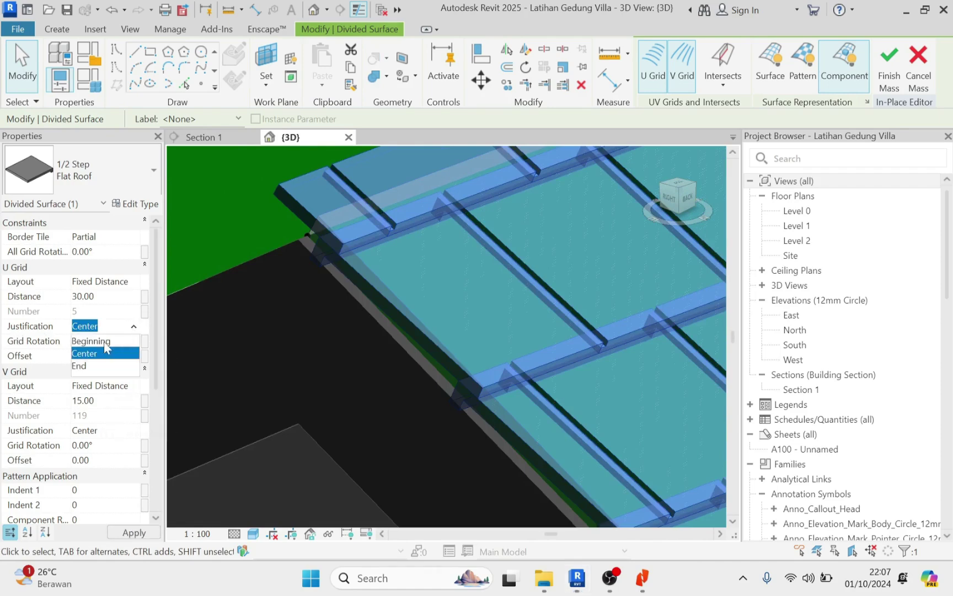
pyautogui.click(104, 342)
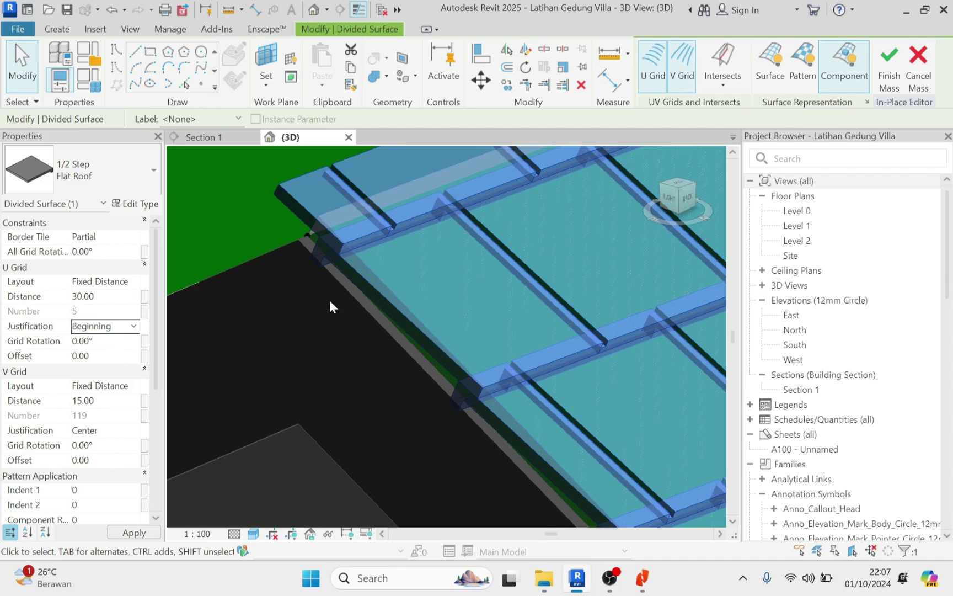
pyautogui.keyDown('shift'); pyautogui.moveTo(341, 293); pyautogui.dragTo(530, 266, button='middle'); pyautogui.keyUp('shift')
pyautogui.scroll(-5, 179, 462)
pyautogui.scroll(5, 392, 312)
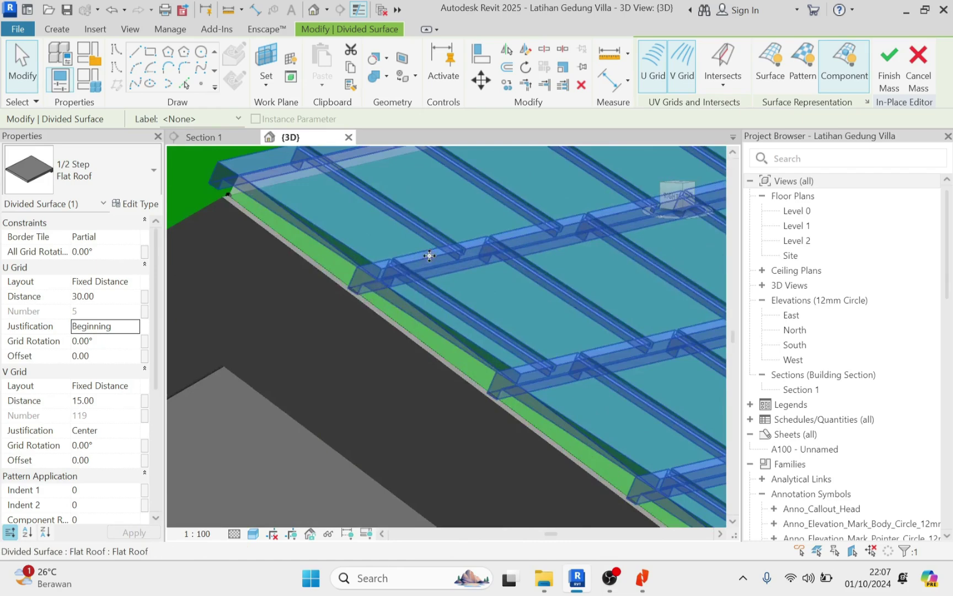
pyautogui.scroll(-6, 429, 255)
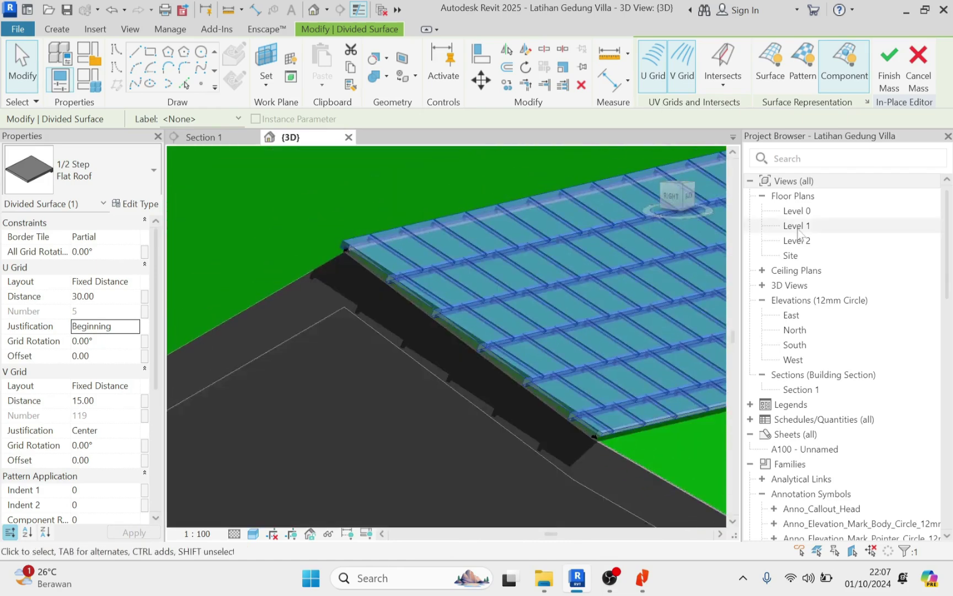
# Examine in Section 1 how the roof tiles line up with the battens along the slope.
pyautogui.doubleClick(802, 389)
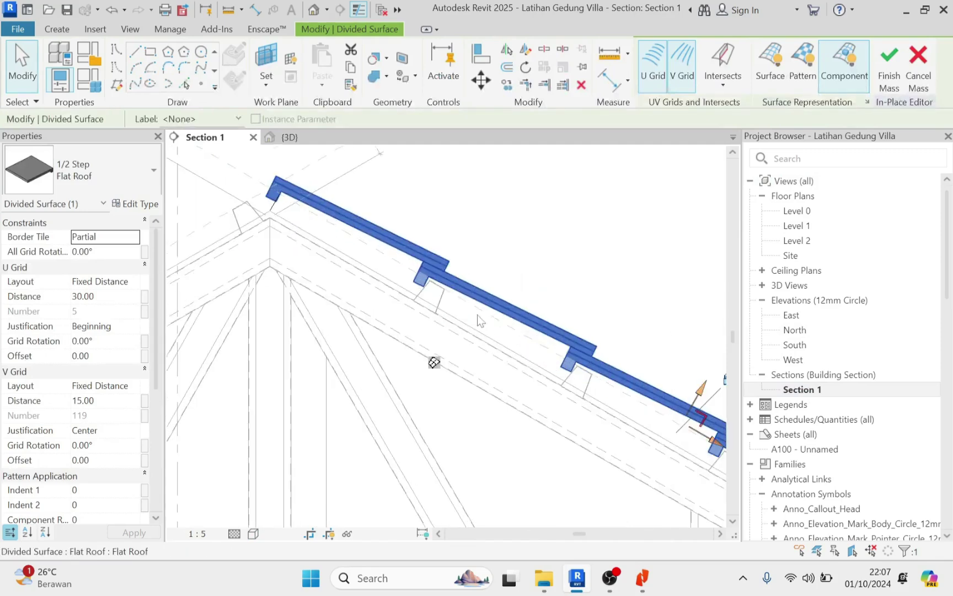
pyautogui.scroll(2, 450, 302)
pyautogui.scroll(-2, 439, 307)
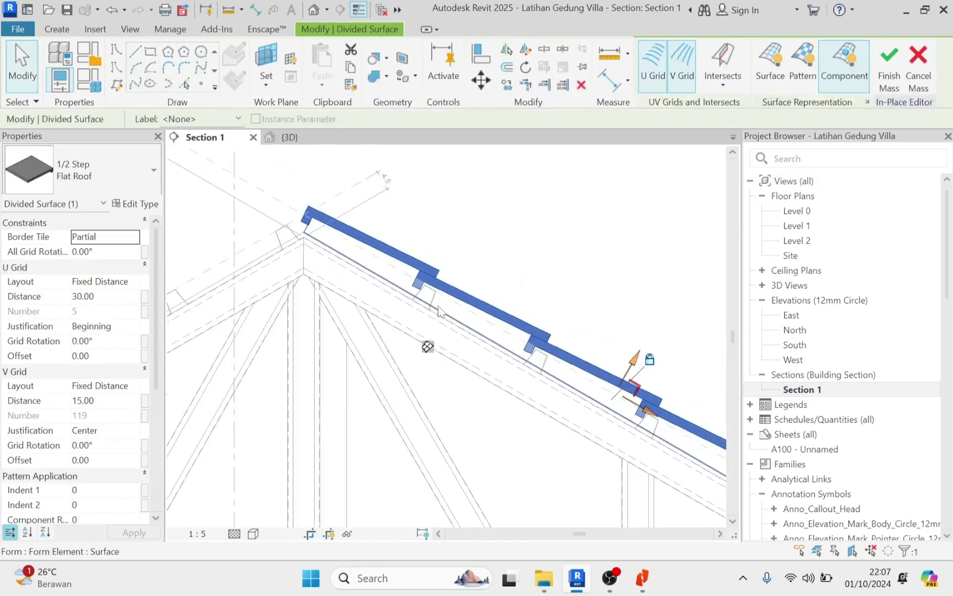
pyautogui.moveTo(502, 328); pyautogui.dragTo(408, 281, button='middle')
pyautogui.moveTo(555, 374); pyautogui.dragTo(431, 286, button='middle')
pyautogui.moveTo(509, 343); pyautogui.dragTo(292, 245, button='middle')
pyautogui.scroll(2, 450, 314)
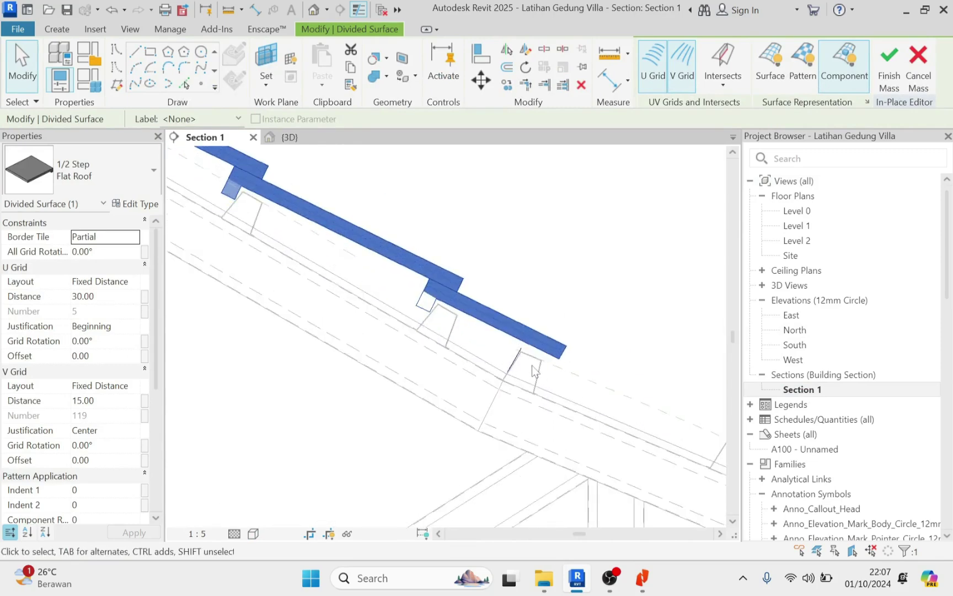
pyautogui.scroll(-3, 419, 304)
pyautogui.scroll(5, 428, 318)
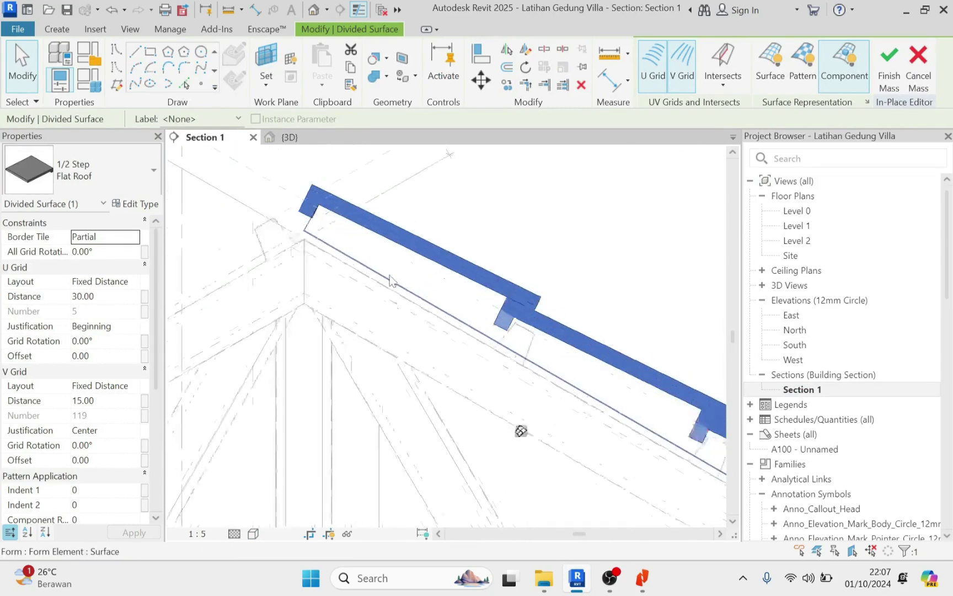
# Finish the in-place tile mass and return to the 3D view.
pyautogui.click(553, 208)
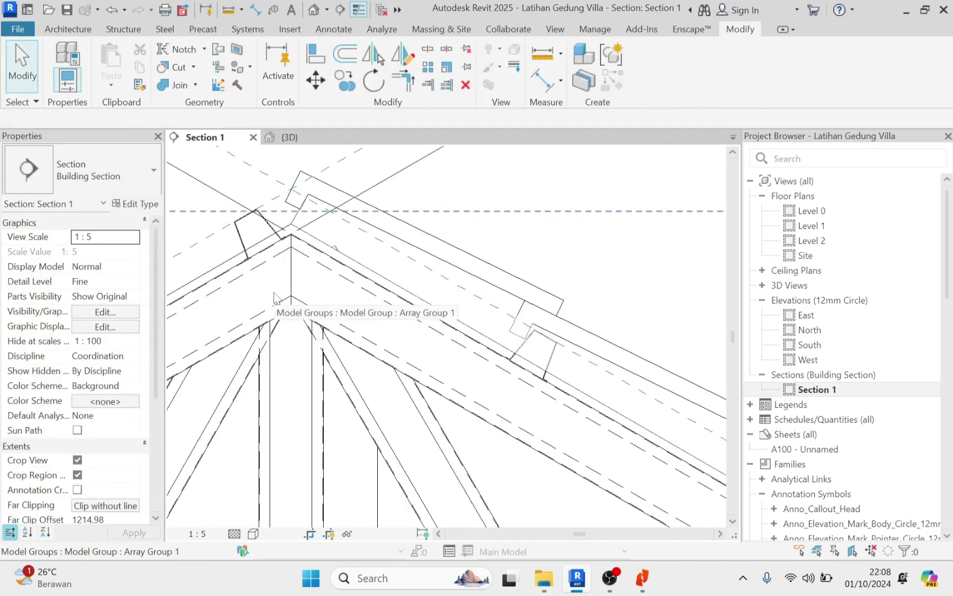
pyautogui.scroll(-4, 439, 258)
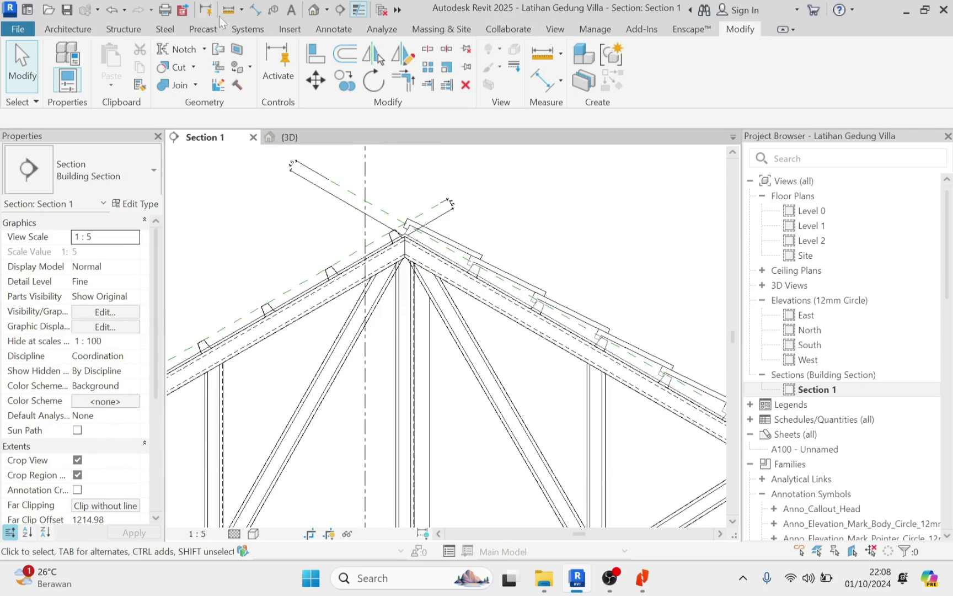
pyautogui.click(318, 11)
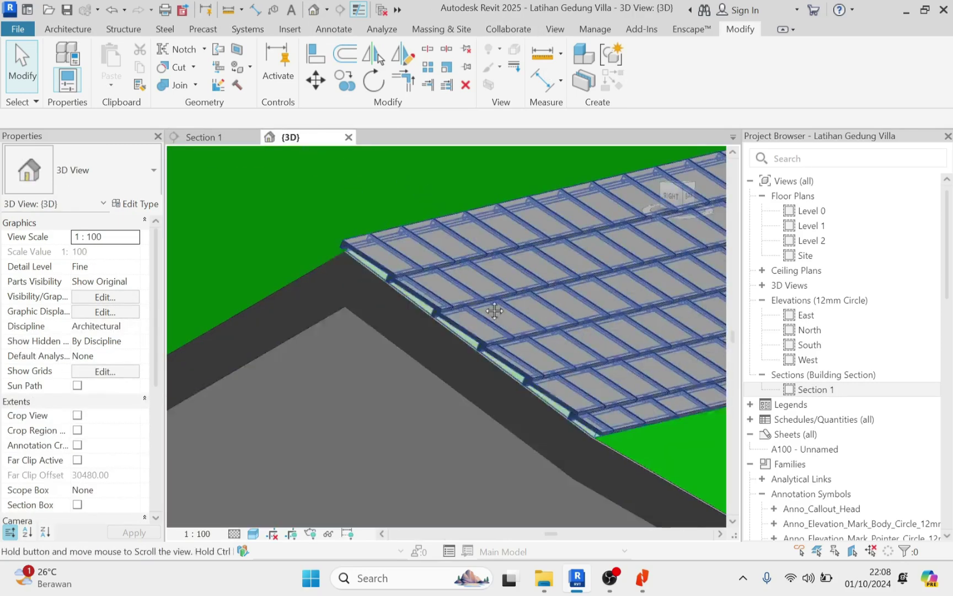
# Examine the tiled upper slope and its border with the untiled lower slope in 3D.
pyautogui.scroll(3, 538, 343)
pyautogui.scroll(3, 573, 375)
pyautogui.moveTo(573, 375); pyautogui.dragTo(409, 311, button='middle')
pyautogui.scroll(-5, 409, 311)
pyautogui.scroll(3, 358, 289)
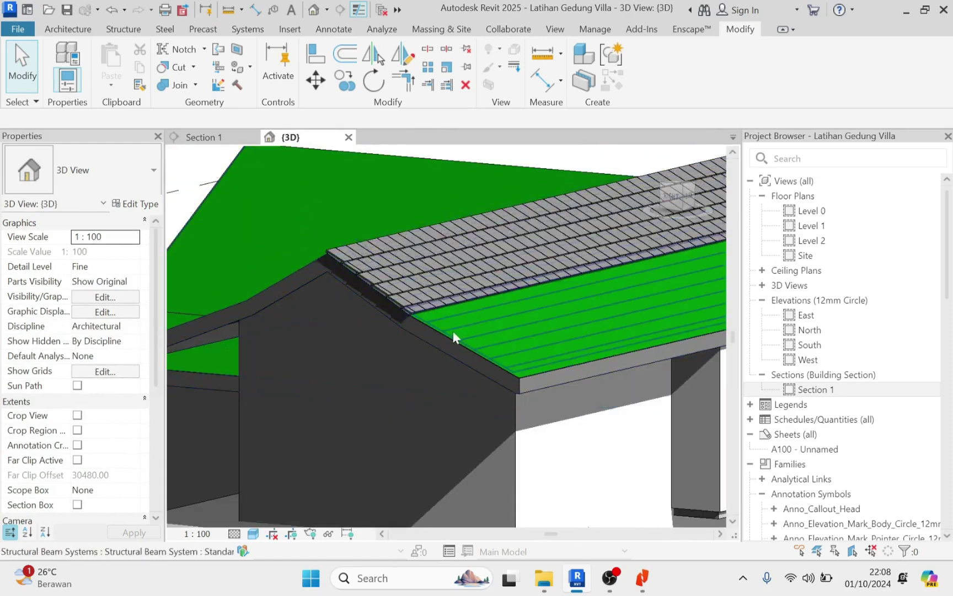
pyautogui.keyDown('shift'); pyautogui.moveTo(453, 338); pyautogui.dragTo(517, 424, button='middle'); pyautogui.keyUp('shift')
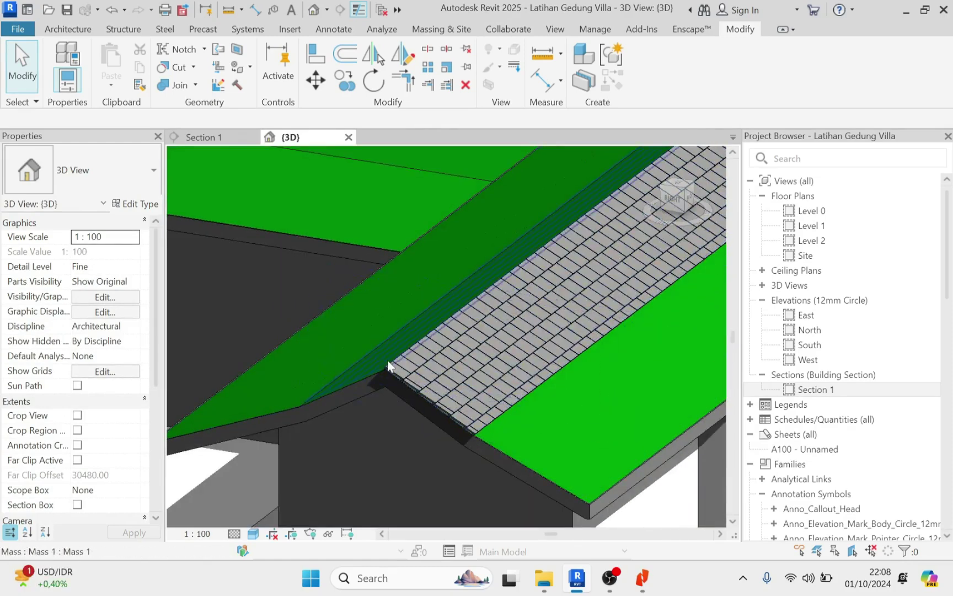
pyautogui.scroll(-6, 353, 355)
pyautogui.keyDown('shift'); pyautogui.moveTo(419, 383); pyautogui.dragTo(562, 380, button='middle'); pyautogui.keyUp('shift')
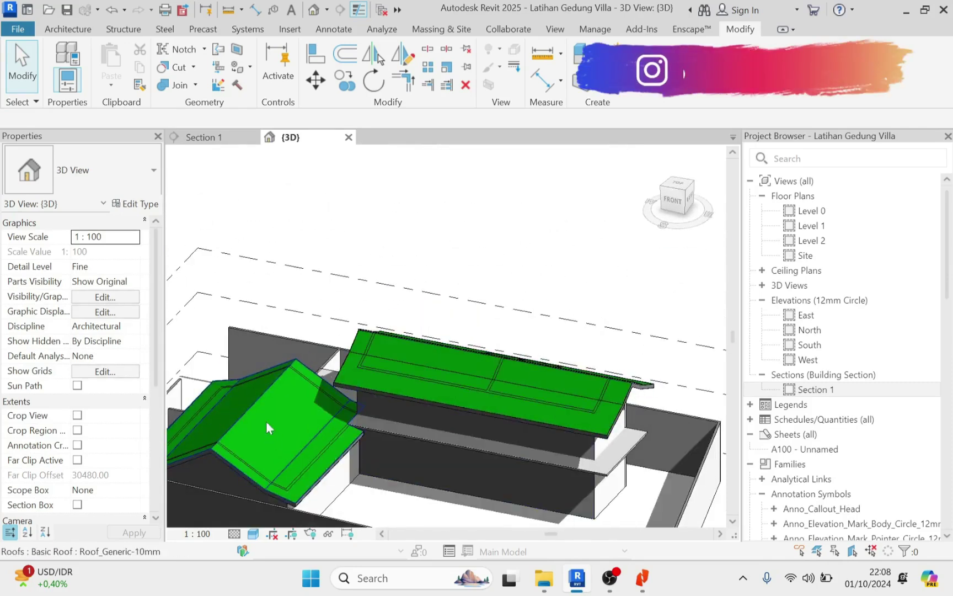
pyautogui.scroll(-5, 266, 420)
pyautogui.keyDown('shift'); pyautogui.moveTo(284, 424); pyautogui.dragTo(301, 429, button='middle'); pyautogui.keyUp('shift')
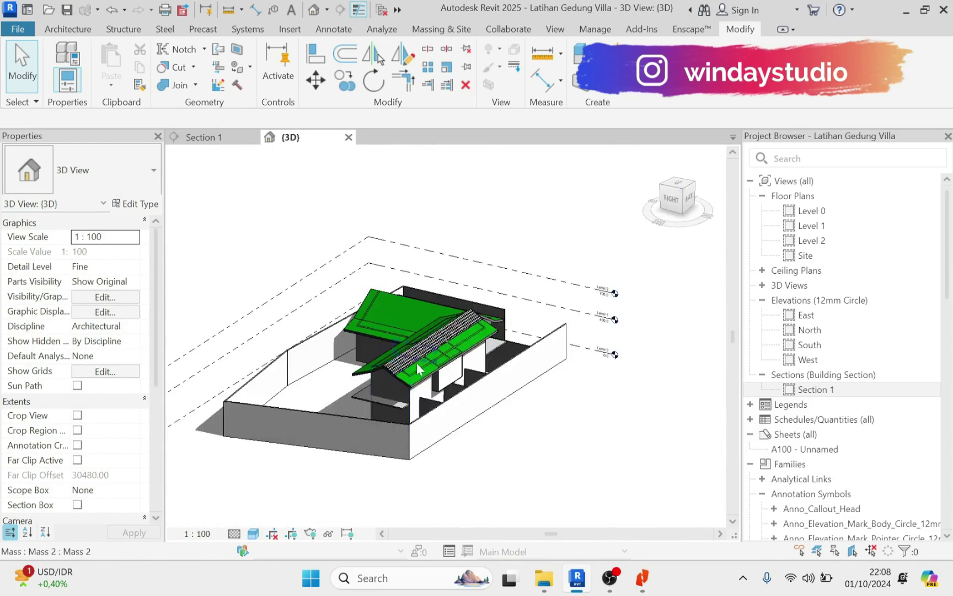
pyautogui.scroll(6, 417, 361)
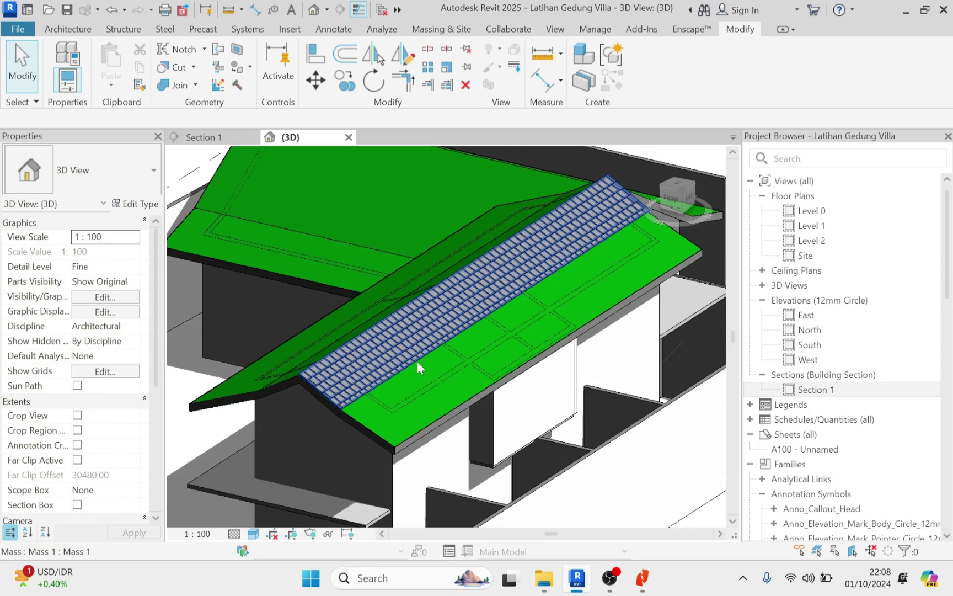
pyautogui.scroll(4, 337, 395)
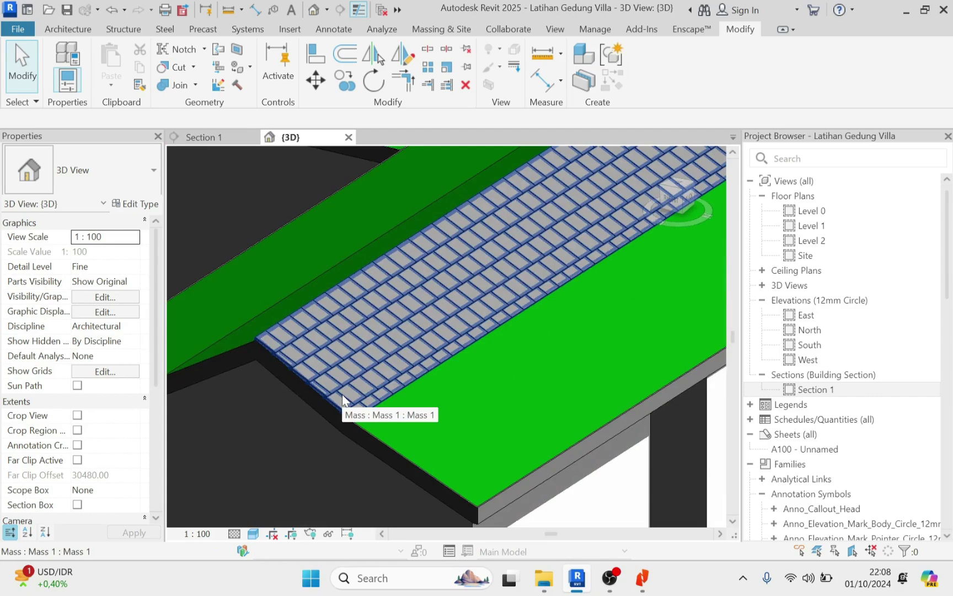
pyautogui.scroll(-3, 355, 366)
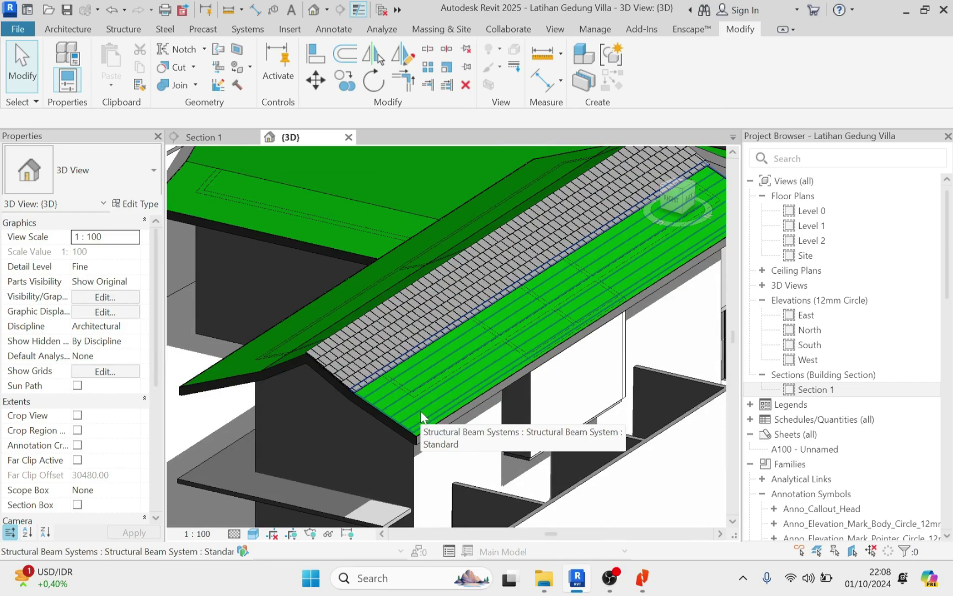
pyautogui.scroll(5, 412, 389)
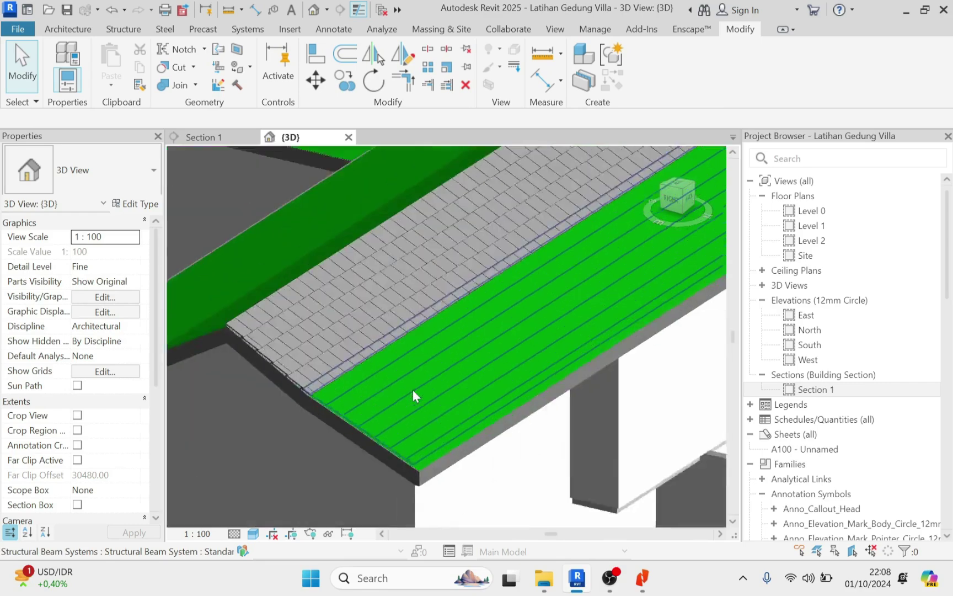
# Create a new in-place mass, accepting its suggested name.
pyautogui.moveTo(323, 328); pyautogui.dragTo(423, 348, button='middle')
pyautogui.click(441, 30)
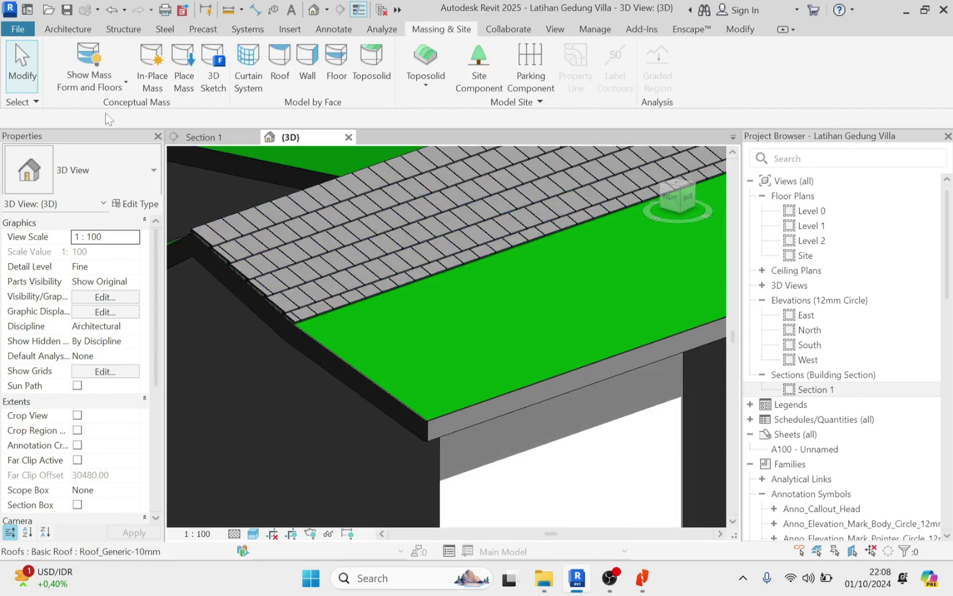
pyautogui.click(153, 66)
pyautogui.press('Return')
pyautogui.scroll(3, 394, 311)
# Draw a reference line along the upper edge of the untiled lower roof slope, from corner to corner.
pyautogui.click(144, 71)
pyautogui.scroll(3, 219, 335)
pyautogui.click(244, 320)
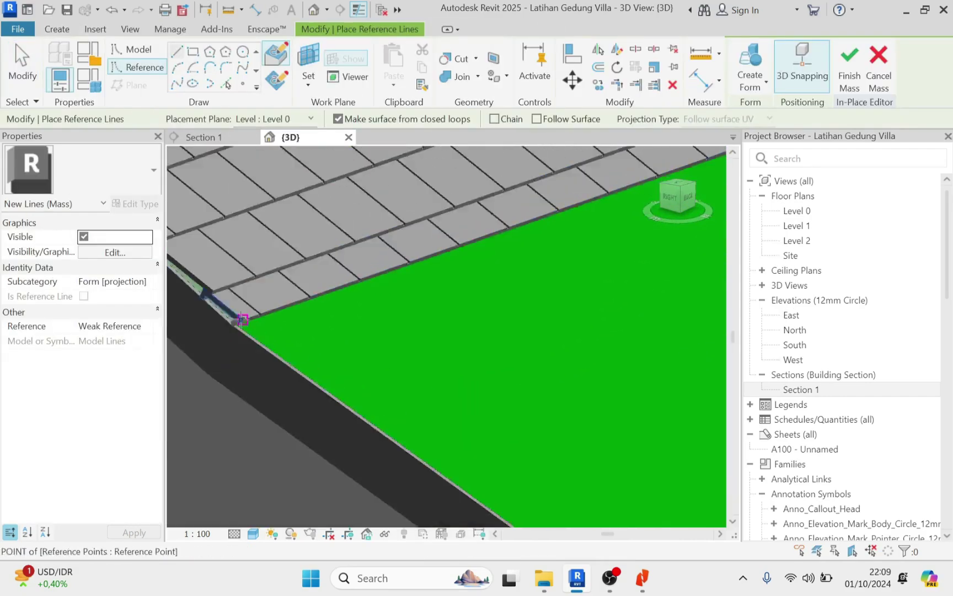
pyautogui.scroll(-5, 243, 320)
pyautogui.keyDown('shift'); pyautogui.moveTo(496, 330); pyautogui.dragTo(287, 331, button='middle'); pyautogui.keyUp('shift')
pyautogui.scroll(6, 541, 256)
pyautogui.click(605, 231)
# Draw the remaining reference lines through the lower slope's corners to close the outline.
pyautogui.scroll(-4, 606, 233)
pyautogui.scroll(3, 369, 357)
pyautogui.click(434, 397)
pyautogui.keyDown('shift'); pyautogui.moveTo(434, 397); pyautogui.dragTo(482, 495, button='middle'); pyautogui.keyUp('shift')
pyautogui.click(313, 400)
pyautogui.scroll(-4, 313, 400)
pyautogui.scroll(3, 531, 245)
pyautogui.click(490, 241)
pyautogui.scroll(4, 303, 325)
pyautogui.click(304, 325)
pyautogui.press('Escape')
pyautogui.press('Escape')
# Create a solid form from the lower slope's outline and set its thickness to 4.
pyautogui.click(336, 347)
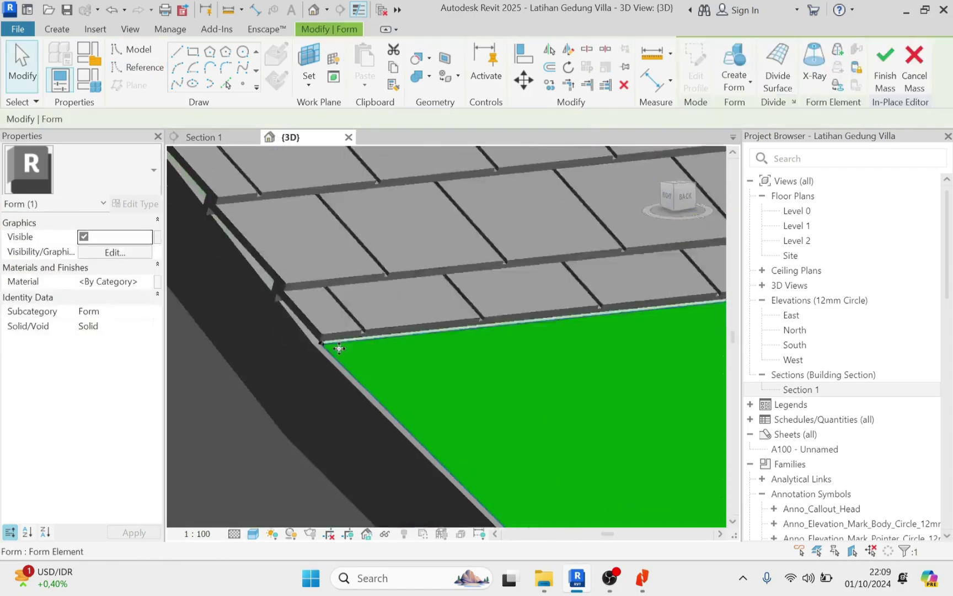
pyautogui.click(734, 81)
pyautogui.click(761, 107)
pyautogui.scroll(-6, 408, 372)
pyautogui.click(550, 338)
pyautogui.write('4')
pyautogui.press('Return')
# Divide the top surface of the lower slope's form and apply the 1/2 Step Flat Roof pattern.
pyautogui.keyDown('shift'); pyautogui.moveTo(529, 353); pyautogui.dragTo(466, 440, button='middle'); pyautogui.keyUp('shift')
pyautogui.click(777, 69)
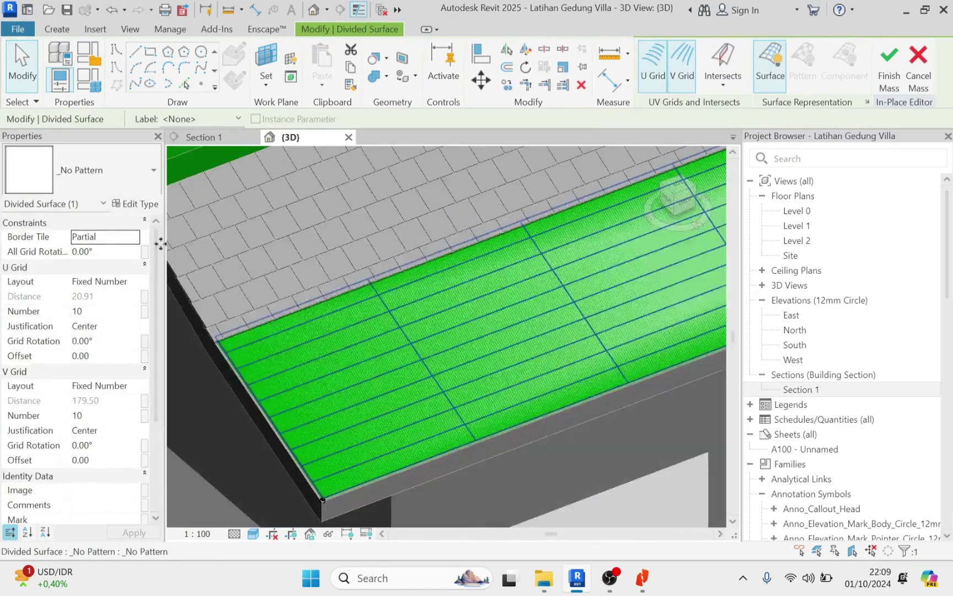
pyautogui.click(105, 171)
pyautogui.click(64, 279)
# Set the lower slope's grids to fixed distances of 30 for U and 15 for V, with U justification Beginning, and check the tiles in Section 1.
pyautogui.click(132, 283)
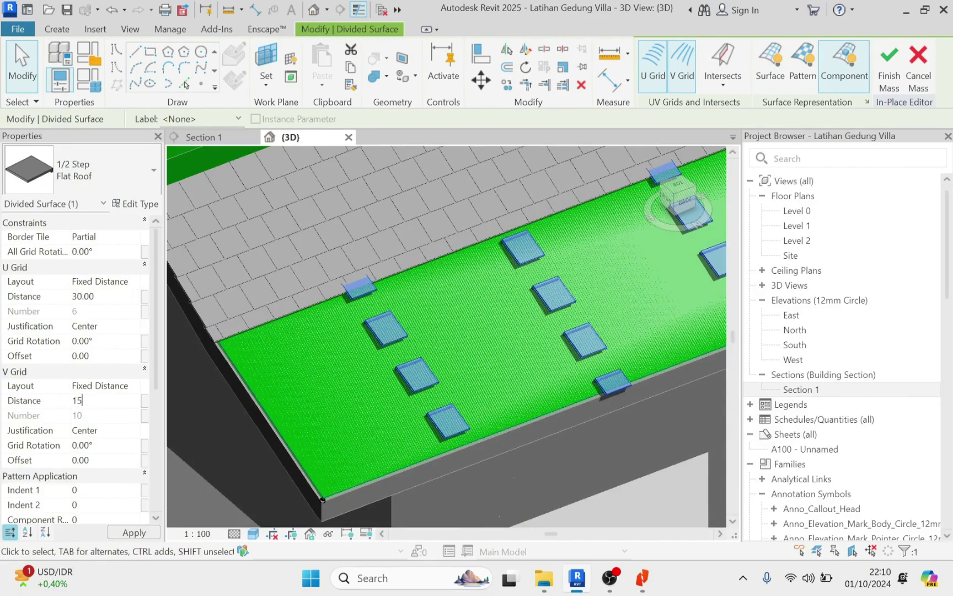
pyautogui.write('15')
pyautogui.press('Return')
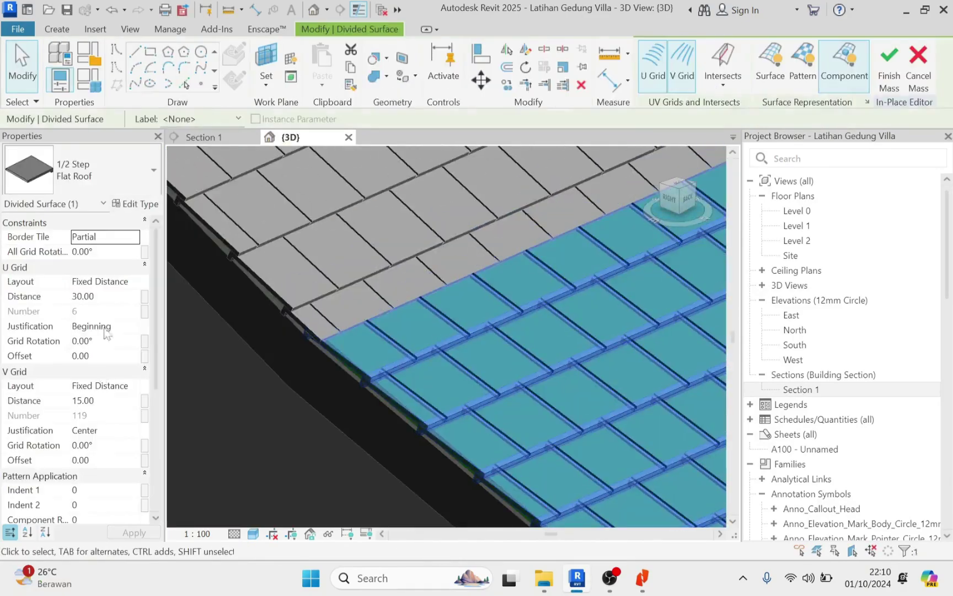
pyautogui.scroll(-2, 410, 397)
pyautogui.click(204, 138)
pyautogui.moveTo(353, 290); pyautogui.dragTo(320, 266, button='middle')
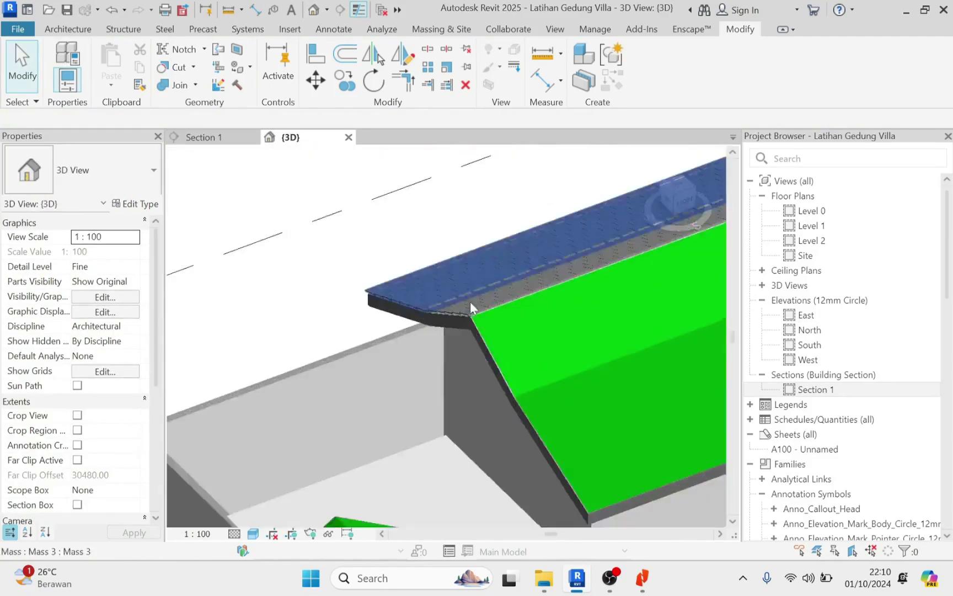
# In a new in-place mass, draw a reference line along the ridge of the upper slope on the roof's opposite side.
pyautogui.scroll(3, 419, 309)
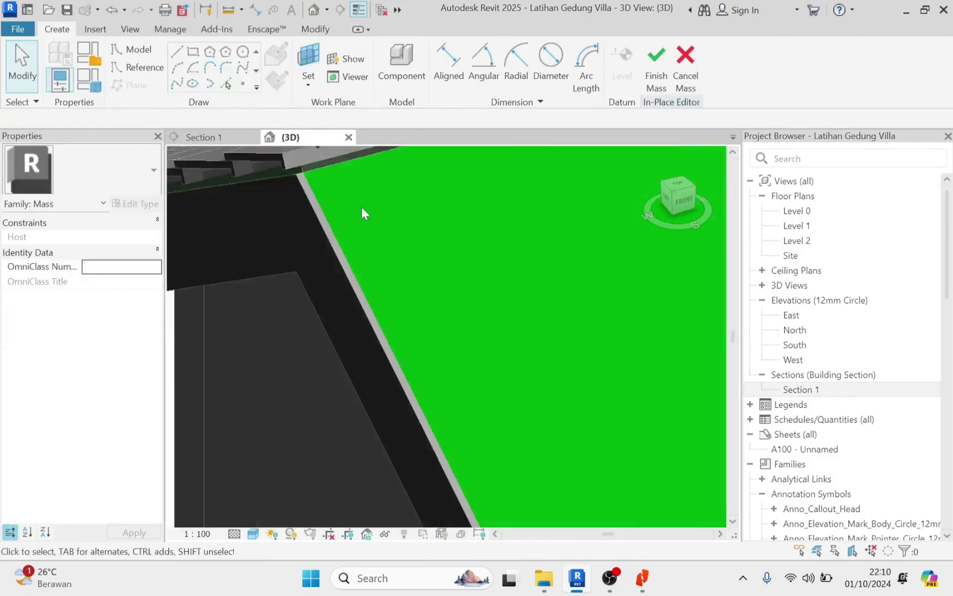
pyautogui.scroll(2, 362, 213)
pyautogui.moveTo(363, 212); pyautogui.dragTo(341, 348, button='middle')
pyautogui.click(145, 67)
pyautogui.click(178, 57)
pyautogui.click(237, 279)
pyautogui.scroll(-3, 251, 291)
pyautogui.keyDown('shift'); pyautogui.moveTo(642, 278); pyautogui.dragTo(474, 331, button='middle'); pyautogui.keyUp('shift')
pyautogui.click(573, 291)
pyautogui.click(572, 291)
# Draw the remaining reference lines to close the outline of the opposite upper slope.
pyautogui.scroll(3, 469, 333)
pyautogui.click(469, 333)
pyautogui.scroll(-4, 469, 333)
pyautogui.scroll(4, 400, 345)
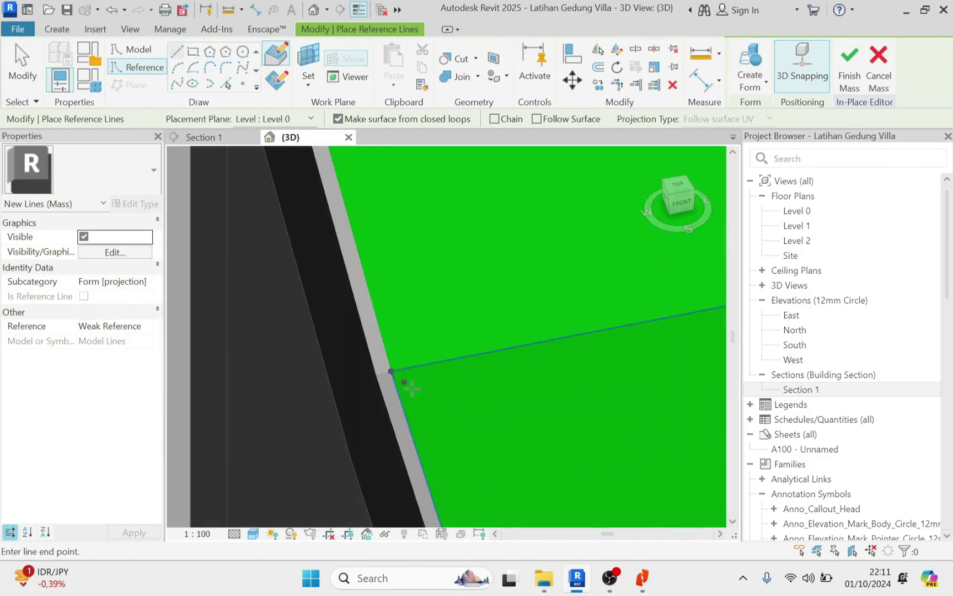
pyautogui.click(391, 372)
pyautogui.scroll(-3, 474, 376)
pyautogui.press('Escape')
pyautogui.press('Escape')
# Create a solid form from the opposite upper slope's outline and set its thickness to 4.
pyautogui.click(353, 301)
pyautogui.scroll(-4, 345, 276)
pyautogui.click(734, 58)
pyautogui.click(442, 268)
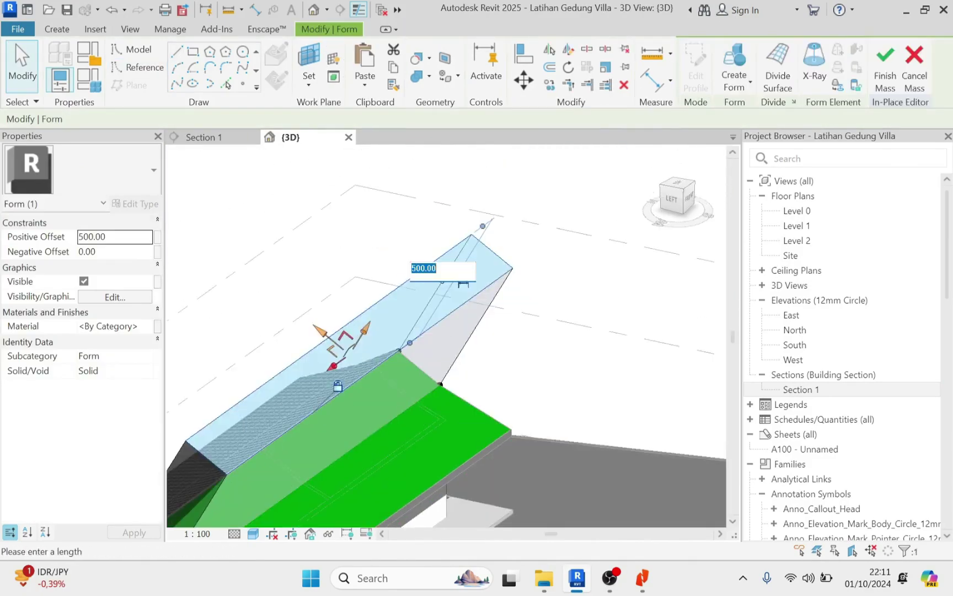
pyautogui.write('4')
pyautogui.press('Return')
# Divide the opposite upper slope's surface with fixed distances of 30 for U and 15 for V, and apply the 1/2 Step Flat Roof pattern.
pyautogui.click(778, 61)
pyautogui.click(132, 282)
pyautogui.click(88, 296)
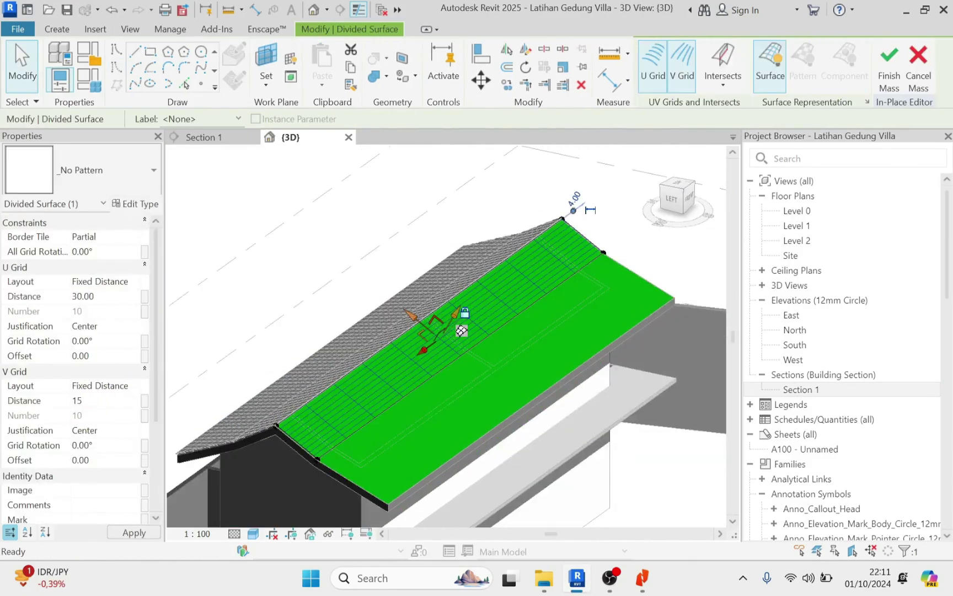
pyautogui.press('Return')
pyautogui.click(83, 170)
pyautogui.click(83, 276)
# Set the U grid justification of the opposite upper slope's tiles to Beginning and finish the mass.
pyautogui.scroll(6, 294, 451)
pyautogui.click(134, 326)
pyautogui.click(94, 338)
pyautogui.scroll(-3, 377, 393)
pyautogui.keyDown('shift'); pyautogui.moveTo(376, 394); pyautogui.dragTo(552, 400, button='middle'); pyautogui.keyUp('shift')
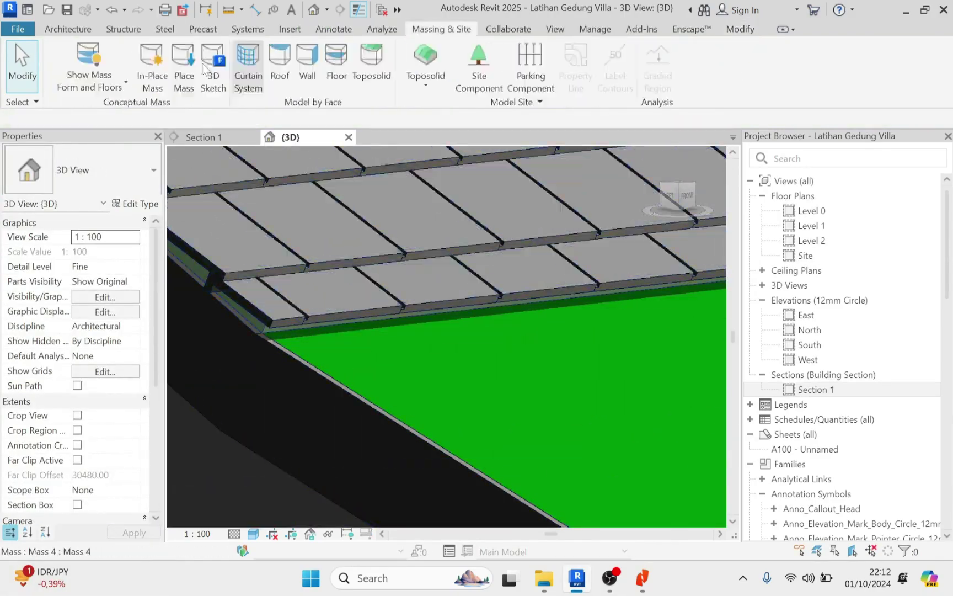
# In a new in-place mass, draw a reference line along the upper edge of the opposite side's lower slope.
pyautogui.click(152, 68)
pyautogui.press('Return')
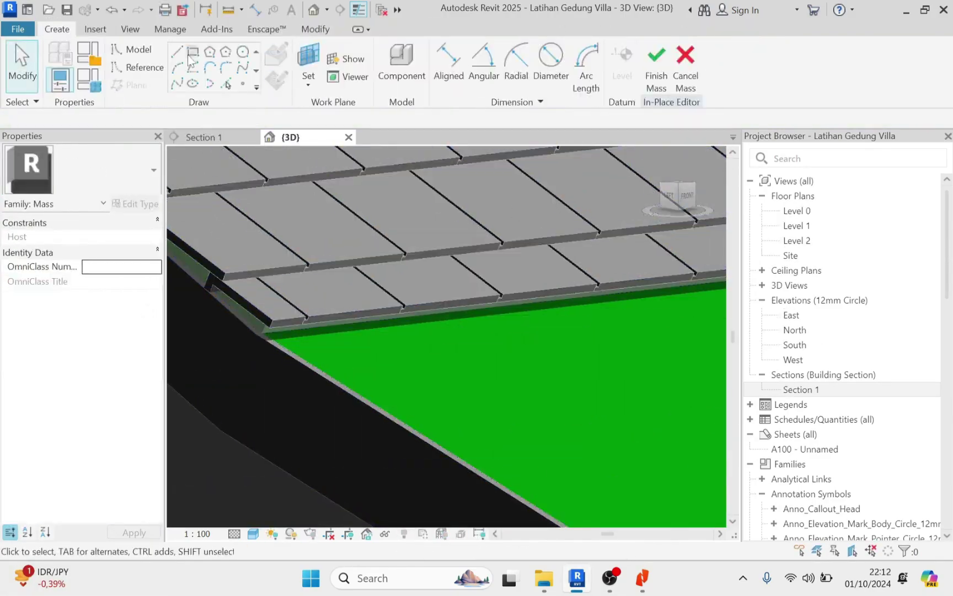
pyautogui.click(139, 66)
pyautogui.click(273, 334)
pyautogui.scroll(-5, 273, 334)
pyautogui.keyDown('shift'); pyautogui.moveTo(579, 334); pyautogui.dragTo(448, 331, button='middle'); pyautogui.keyUp('shift')
pyautogui.scroll(6, 449, 331)
pyautogui.moveTo(449, 331); pyautogui.dragTo(517, 387, button='middle')
pyautogui.scroll(5, 593, 376)
pyautogui.click(593, 376)
pyautogui.click(594, 377)
# Draw the remaining reference lines to close the outline of the opposite lower slope.
pyautogui.scroll(-5, 594, 377)
pyautogui.click(492, 478)
pyautogui.scroll(-5, 521, 406)
pyautogui.scroll(6, 236, 391)
pyautogui.click(237, 391)
pyautogui.scroll(-6, 237, 391)
pyautogui.keyDown('shift'); pyautogui.moveTo(475, 342); pyautogui.dragTo(666, 253, button='middle'); pyautogui.keyUp('shift')
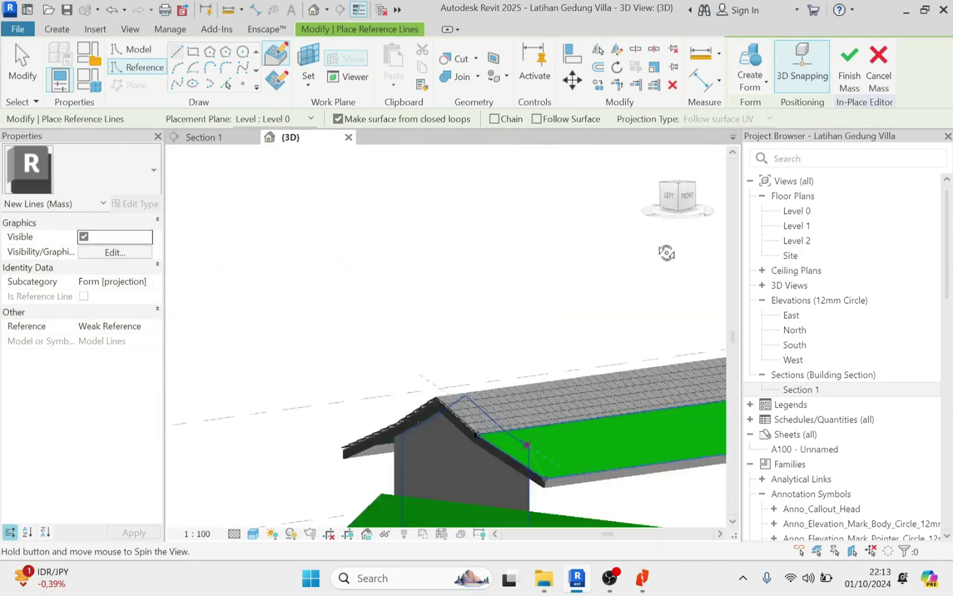
pyautogui.scroll(6, 200, 372)
pyautogui.click(200, 372)
pyautogui.scroll(-5, 200, 372)
# Create a solid form with a positive offset of 4 from the opposite lower slope's outline.
pyautogui.click(814, 64)
pyautogui.scroll(-3, 525, 274)
pyautogui.click(465, 490)
pyautogui.moveTo(561, 337); pyautogui.dragTo(386, 346, button='middle')
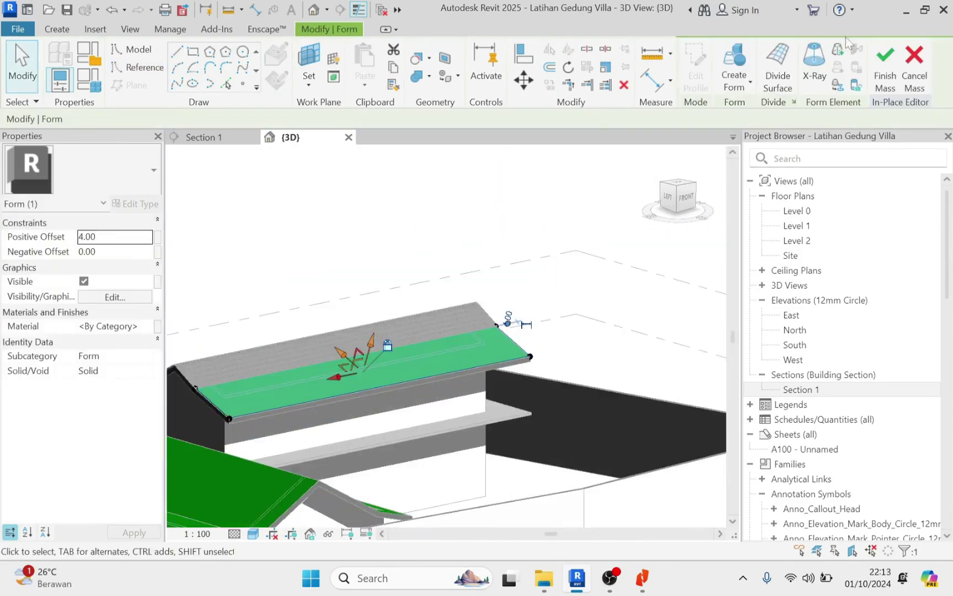
# Divide the surface of the opposite lower slope's form and apply the 1/2 Step Flat Roof pattern with a U grid Fixed Distance of 30.
pyautogui.click(827, 65)
pyautogui.keyDown('shift'); pyautogui.moveTo(435, 298); pyautogui.dragTo(376, 361, button='middle'); pyautogui.keyUp('shift')
pyautogui.scroll(5, 376, 362)
pyautogui.click(83, 170)
pyautogui.click(96, 285)
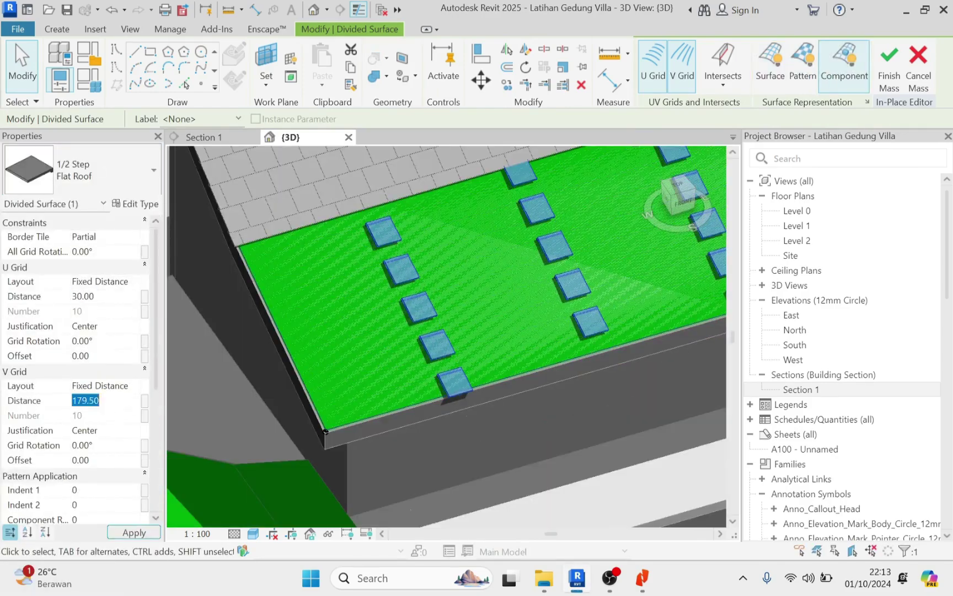
# Apply a Fixed Distance layout to the V grid of the opposite lower slope's tiles and finish the mass.
pyautogui.click(134, 533)
pyautogui.keyDown('shift'); pyautogui.moveTo(419, 309); pyautogui.dragTo(351, 245, button='middle'); pyautogui.keyUp('shift')
pyautogui.scroll(3, 351, 245)
pyautogui.scroll(-3, 352, 245)
pyautogui.click(889, 65)
pyautogui.scroll(-5, 573, 333)
pyautogui.keyDown('shift'); pyautogui.moveTo(572, 334); pyautogui.dragTo(628, 436, button='middle'); pyautogui.keyUp('shift')
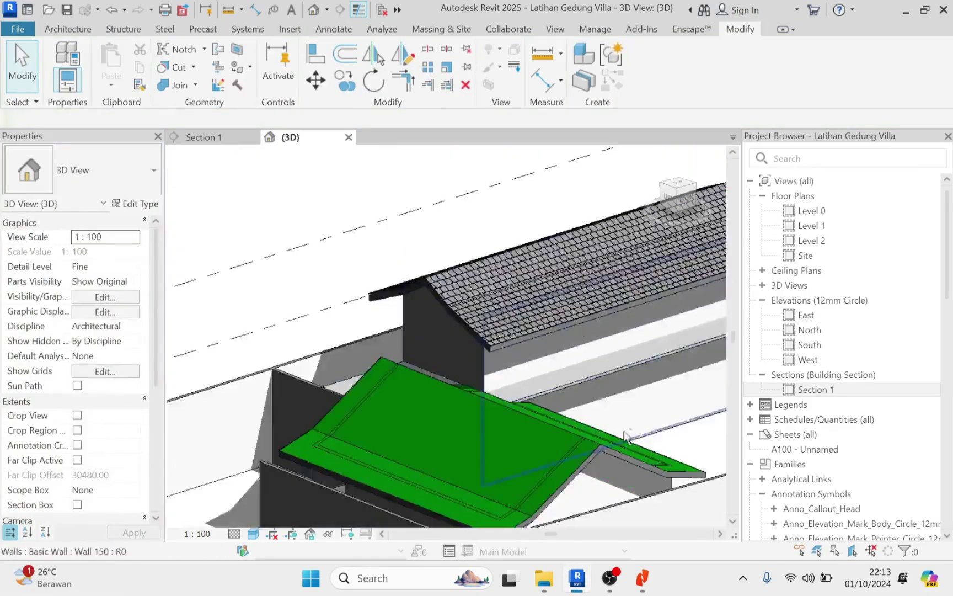
# In a new in-place mass, draw a reference line along the ridge edge of the second building's upper roof slope.
pyautogui.scroll(6, 251, 370)
pyautogui.moveTo(251, 370); pyautogui.dragTo(201, 384, button='middle')
pyautogui.click(259, 351)
pyautogui.click(441, 29)
pyautogui.click(142, 66)
pyautogui.click(477, 315)
pyautogui.click(138, 67)
pyautogui.keyDown('shift'); pyautogui.moveTo(331, 353); pyautogui.dragTo(381, 302, button='middle'); pyautogui.keyUp('shift')
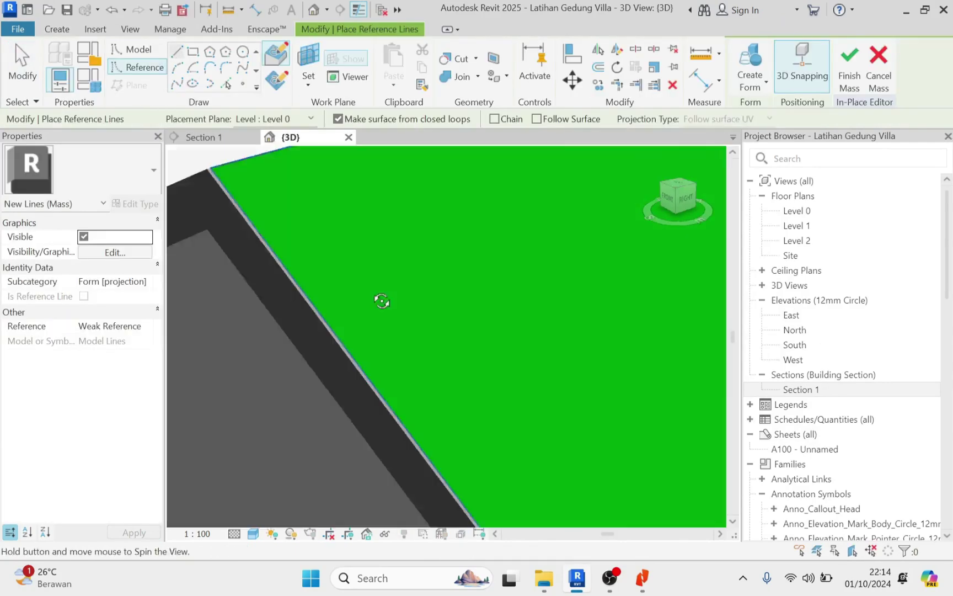
pyautogui.click(315, 288)
pyautogui.scroll(-5, 364, 280)
pyautogui.scroll(5, 532, 314)
pyautogui.click(532, 314)
# Draw the remaining reference lines to close the outline of the second building's upper slope.
pyautogui.keyDown('shift'); pyautogui.moveTo(533, 359); pyautogui.dragTo(591, 368, button='middle'); pyautogui.keyUp('shift')
pyautogui.scroll(5, 669, 358)
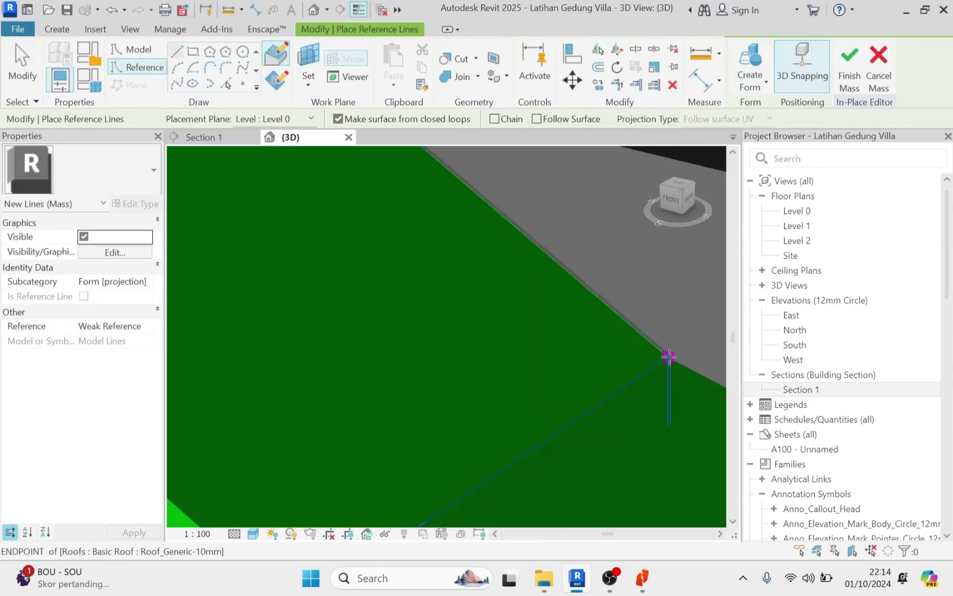
pyautogui.moveTo(666, 357)
pyautogui.keyDown('shift'); pyautogui.mouseDown(button='middle')
pyautogui.moveTo(663, 409)
pyautogui.moveTo(433, 414)
pyautogui.mouseUp(button='middle'); pyautogui.keyUp('shift')
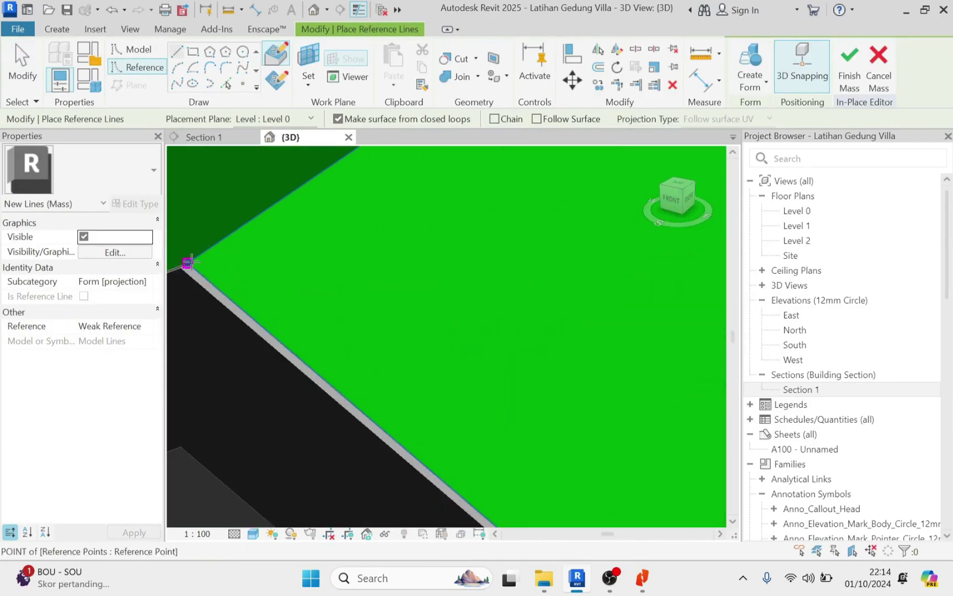
pyautogui.click(189, 262)
pyautogui.press('Escape')
pyautogui.press('Escape')
# Create a solid form with a positive offset of 4 from the second building's upper slope outline.
pyautogui.scroll(-5, 353, 294)
pyautogui.click(735, 67)
pyautogui.scroll(4, 500, 259)
pyautogui.click(517, 251)
pyautogui.write('4')
pyautogui.press('Return')
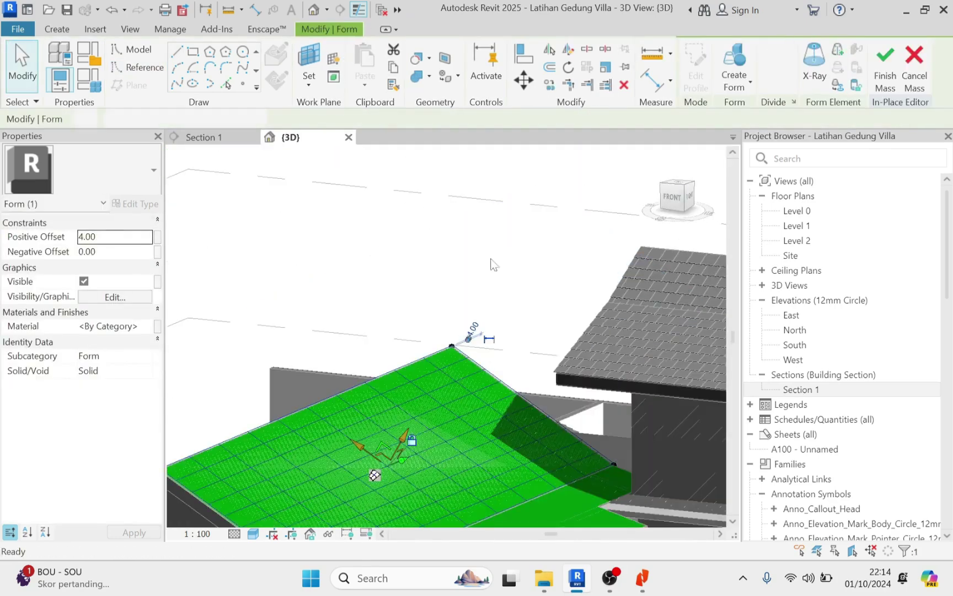
# Apply the 1/2 Step Flat Roof pattern to the divided upper slope with Fixed Distances of 30 for the U grid and 15 for the V grid.
pyautogui.click(100, 170)
pyautogui.click(51, 278)
pyautogui.click(133, 281)
pyautogui.click(106, 303)
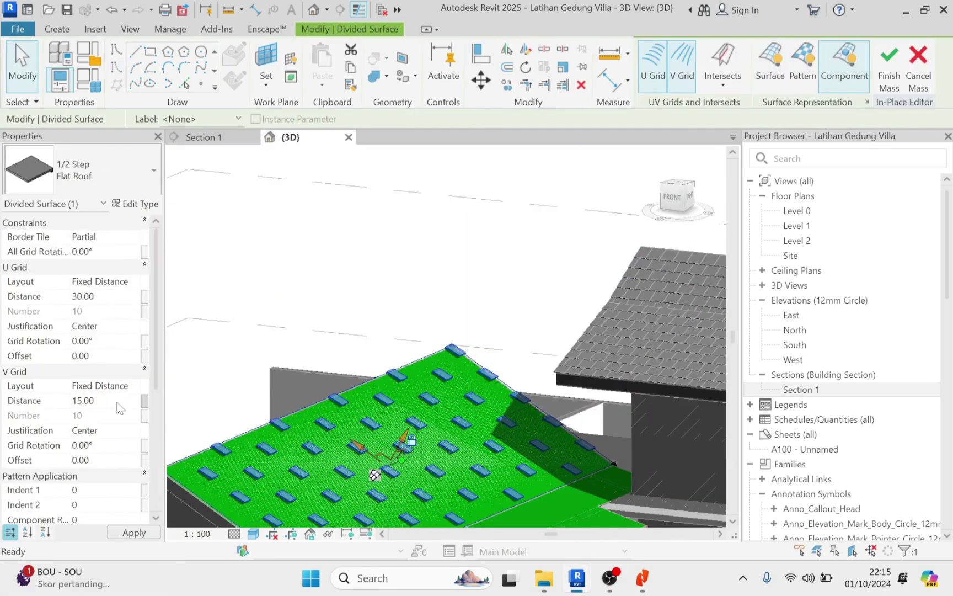
# Set the U grid justification of the second building's upper slope tiles to Beginning and finish the mass.
pyautogui.keyDown('shift'); pyautogui.moveTo(419, 331); pyautogui.dragTo(386, 386, button='middle'); pyautogui.keyUp('shift')
pyautogui.scroll(4, 381, 386)
pyautogui.moveTo(381, 375); pyautogui.dragTo(353, 421, button='middle')
pyautogui.scroll(4, 352, 353)
pyautogui.moveTo(353, 353); pyautogui.dragTo(397, 236, button='middle')
pyautogui.scroll(-5, 397, 276)
pyautogui.click(889, 66)
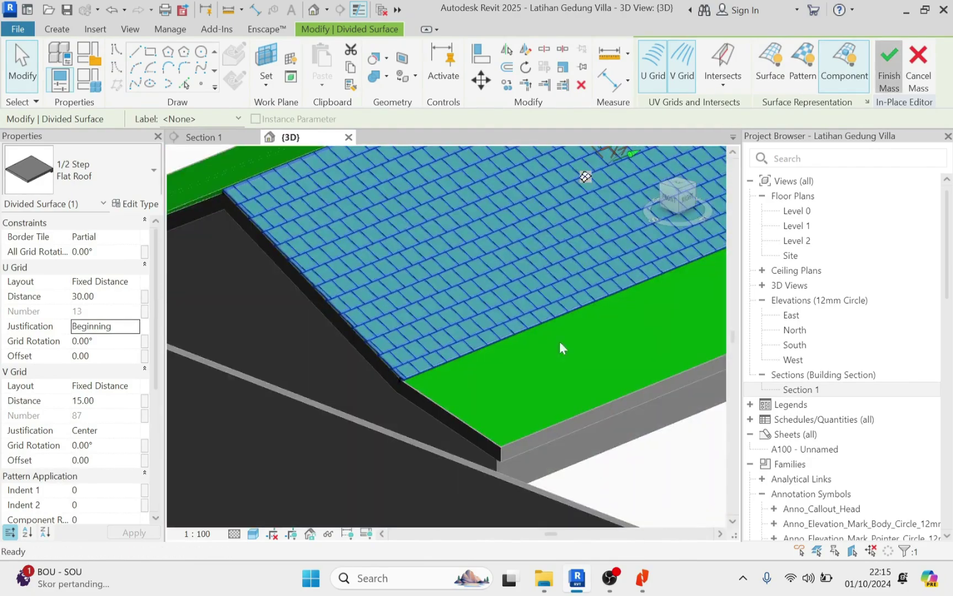
pyautogui.click(570, 320)
pyautogui.click(441, 29)
pyautogui.click(133, 65)
pyautogui.click(476, 312)
pyautogui.click(145, 67)
pyautogui.keyDown('shift'); pyautogui.moveTo(600, 332); pyautogui.dragTo(496, 298, button='middle'); pyautogui.keyUp('shift')
pyautogui.scroll(5, 225, 296)
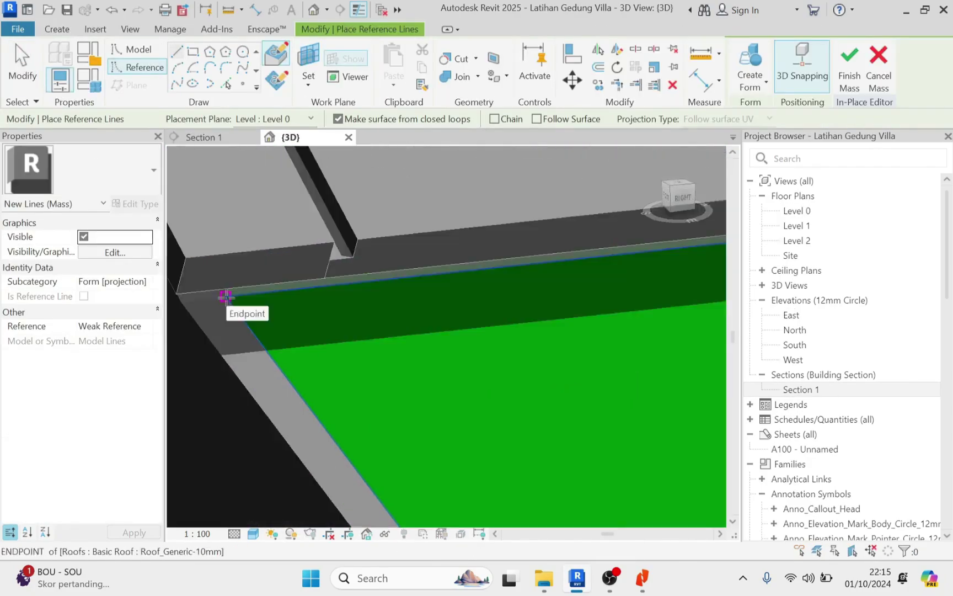
pyautogui.scroll(-5, 223, 333)
pyautogui.scroll(3, 486, 327)
pyautogui.moveTo(223, 333); pyautogui.dragTo(386, 336, button='middle')
pyautogui.scroll(-5, 485, 328)
pyautogui.scroll(5, 318, 398)
pyautogui.scroll(3, 325, 394)
pyautogui.click(333, 391)
pyautogui.scroll(-5, 333, 392)
pyautogui.click(282, 323)
pyautogui.moveTo(283, 323); pyautogui.dragTo(264, 364, button='middle')
pyautogui.scroll(-5, 303, 340)
pyautogui.scroll(5, 264, 364)
pyautogui.scroll(3, 270, 288)
pyautogui.click(270, 287)
pyautogui.keyDown('shift'); pyautogui.moveTo(270, 287); pyautogui.dragTo(311, 293, button='middle'); pyautogui.keyUp('shift')
pyautogui.scroll(3, 310, 303)
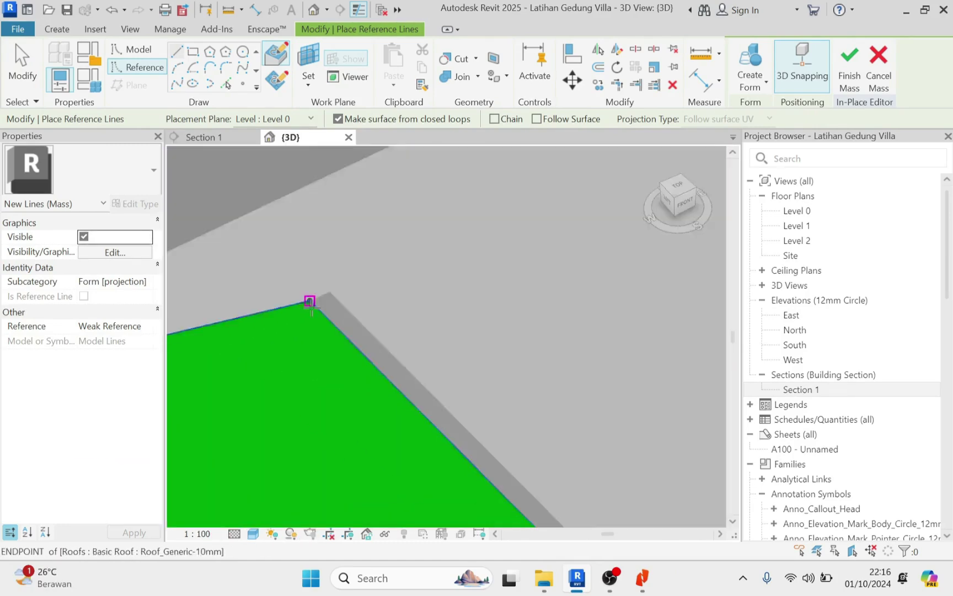
pyautogui.click(310, 302)
pyautogui.click(294, 290)
pyautogui.scroll(-5, 294, 290)
pyautogui.moveTo(353, 341); pyautogui.dragTo(400, 296, button='middle')
pyautogui.scroll(5, 400, 295)
pyautogui.click(610, 365)
pyautogui.scroll(-3, 610, 365)
pyautogui.keyDown('shift'); pyautogui.moveTo(611, 365); pyautogui.dragTo(391, 431, button='middle'); pyautogui.keyUp('shift')
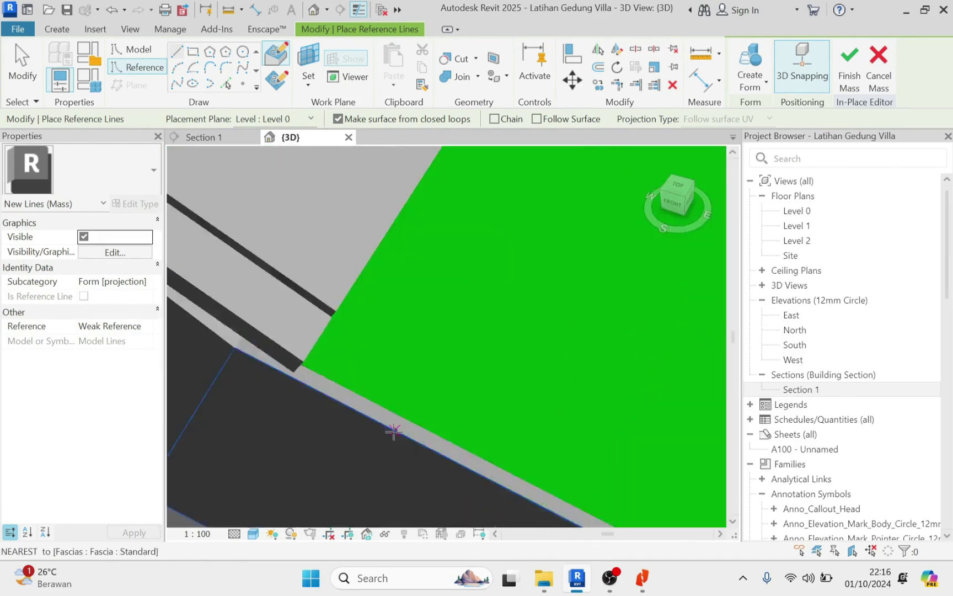
pyautogui.scroll(3, 325, 412)
pyautogui.keyDown('shift'); pyautogui.moveTo(325, 413); pyautogui.dragTo(272, 209, button='middle'); pyautogui.keyUp('shift')
pyautogui.scroll(5, 283, 311)
pyautogui.click(283, 311)
pyautogui.scroll(-5, 283, 311)
pyautogui.moveTo(283, 312); pyautogui.dragTo(340, 233, button='middle')
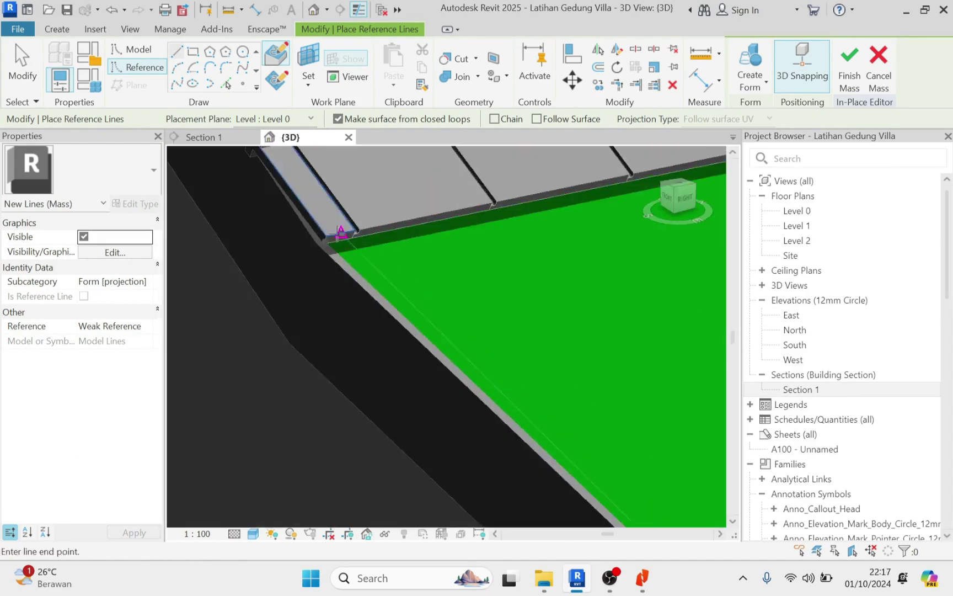
pyautogui.scroll(5, 324, 230)
pyautogui.click(879, 68)
pyautogui.click(512, 314)
# Temporarily hide the tile mass on the second building's upper slope.
pyautogui.scroll(-5, 419, 309)
pyautogui.click(401, 310)
pyautogui.press('h')
pyautogui.press('h')
pyautogui.scroll(5, 444, 338)
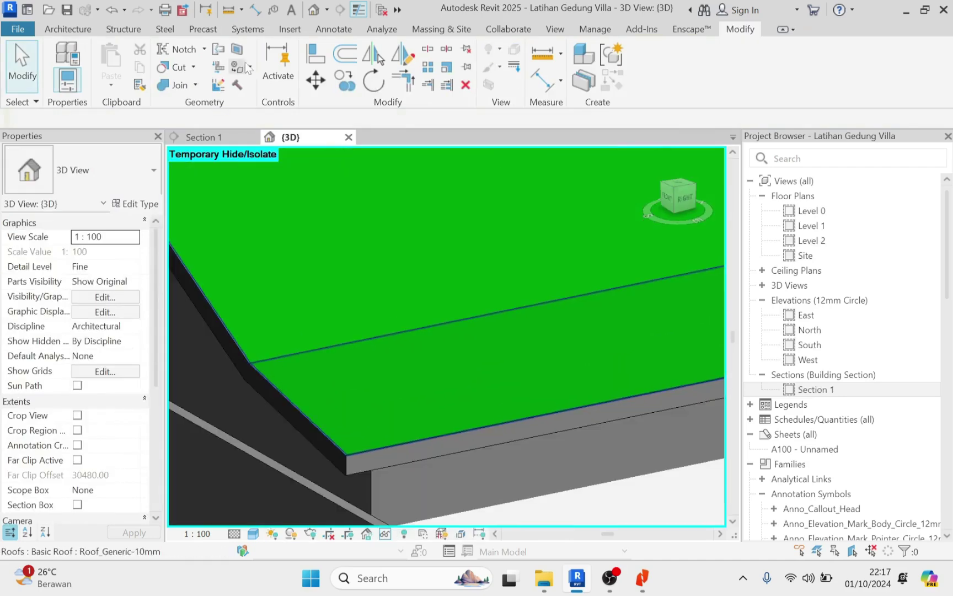
# In a new in-place mass, draw a reference line along the upper edge of the second building's lower slope.
pyautogui.click(214, 71)
pyautogui.click(250, 343)
pyautogui.scroll(-5, 249, 343)
pyautogui.keyDown('shift'); pyautogui.moveTo(250, 343); pyautogui.dragTo(588, 380, button='middle'); pyautogui.keyUp('shift')
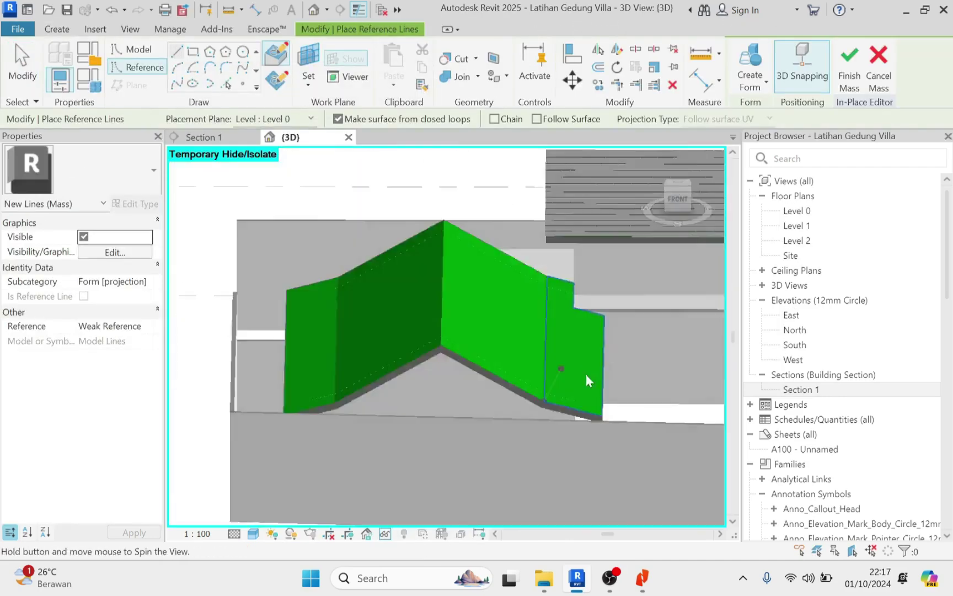
pyautogui.scroll(5, 375, 245)
pyautogui.click(374, 244)
# Continue the reference lines around the lower slope's notch beside the neighbouring building's wall.
pyautogui.scroll(-5, 375, 244)
pyautogui.keyDown('shift'); pyautogui.moveTo(375, 245); pyautogui.dragTo(489, 319, button='middle'); pyautogui.keyUp('shift')
pyautogui.scroll(5, 332, 264)
pyautogui.click(342, 262)
pyautogui.scroll(-5, 345, 268)
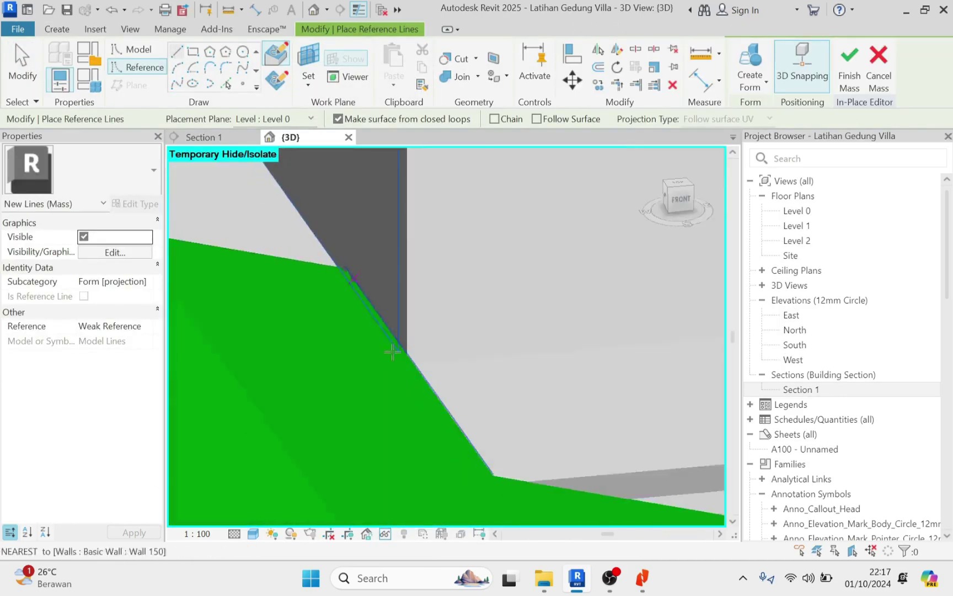
pyautogui.click(450, 364)
pyautogui.click(450, 364)
# Draw the reference lines along the eave and end edge to close the notched lower slope's outline.
pyautogui.scroll(-5, 450, 364)
pyautogui.scroll(5, 492, 397)
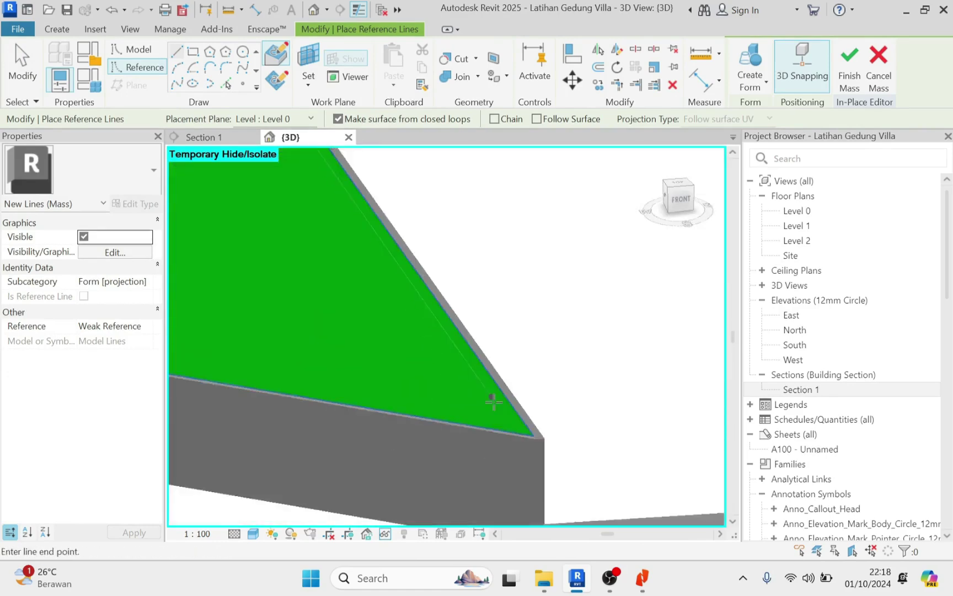
pyautogui.scroll(1, 491, 398)
pyautogui.click(570, 464)
pyautogui.click(569, 464)
pyautogui.scroll(-5, 569, 464)
pyautogui.scroll(5, 506, 443)
pyautogui.click(468, 362)
pyautogui.press('Escape')
pyautogui.press('Escape')
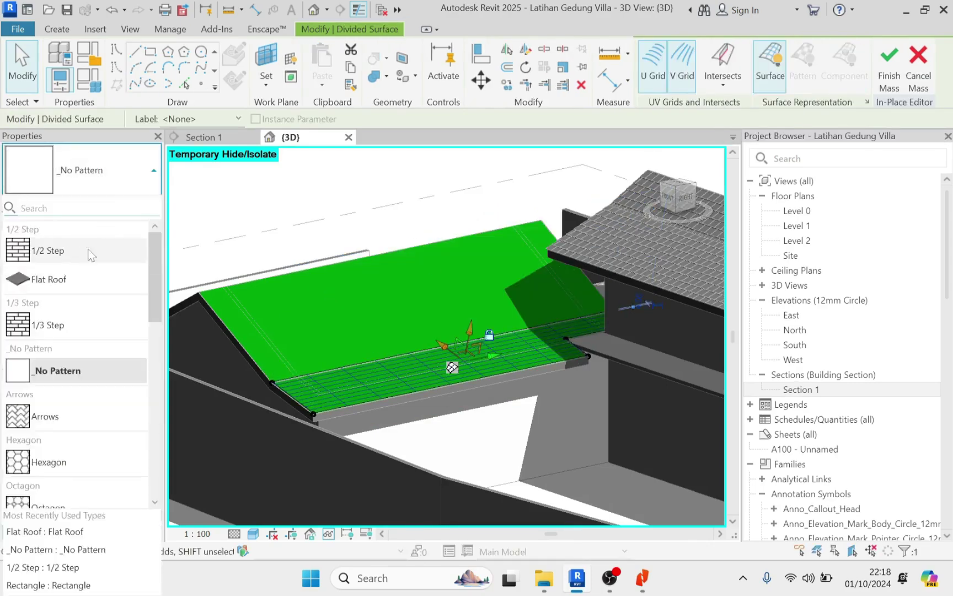
# Apply the 1/2 Step Flat Roof pattern to the lower slope with U grid distance 30 justified Beginning and V grid distance 15, and finish the mass.
pyautogui.click(39, 249)
pyautogui.click(133, 280)
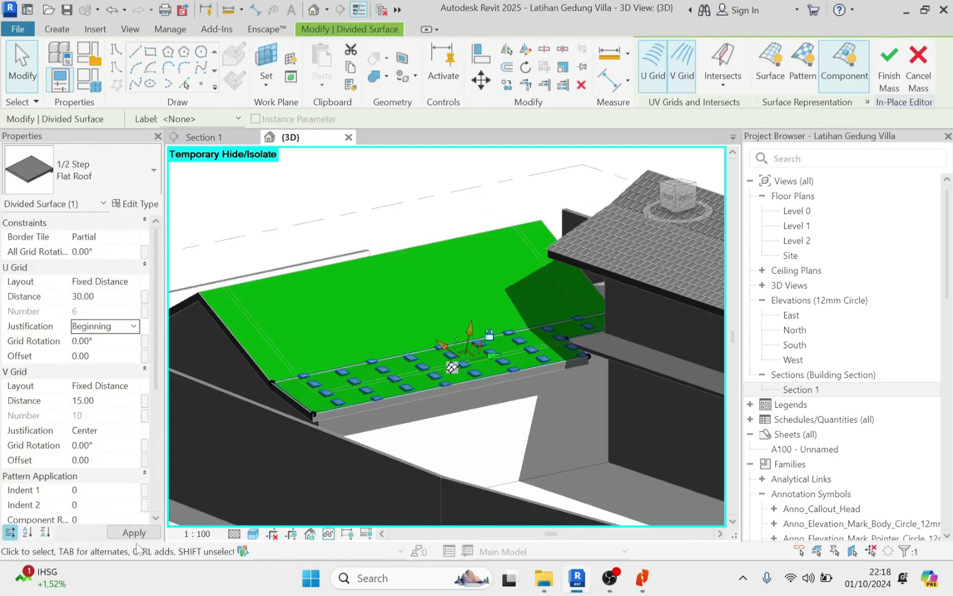
pyautogui.scroll(5, 330, 415)
pyautogui.press('Escape')
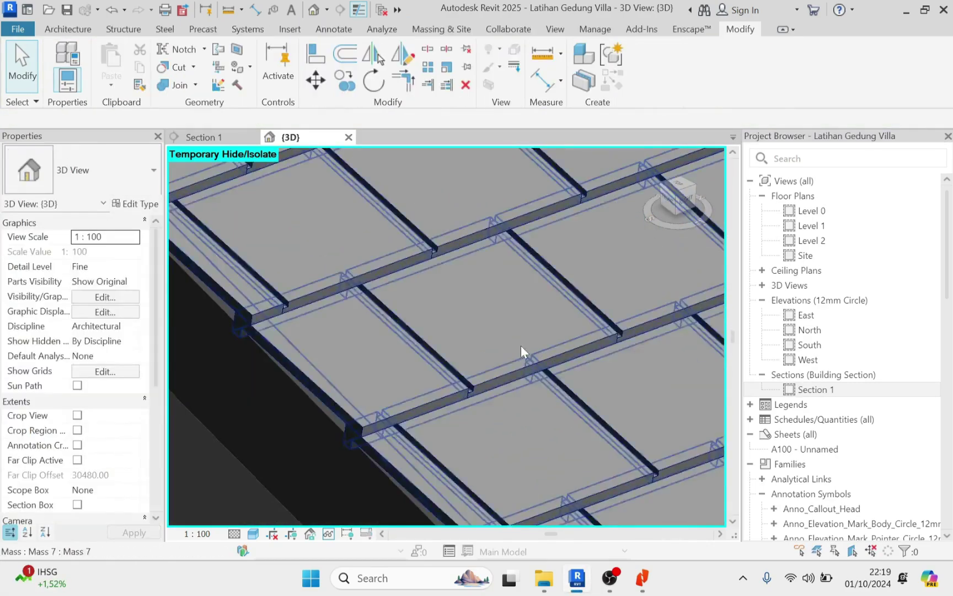
# In a new in-place mass, start the reference-line outline of the second building's opposite upper slope at its ridge.
pyautogui.keyDown('shift'); pyautogui.moveTo(521, 350); pyautogui.dragTo(402, 454, button='middle'); pyautogui.keyUp('shift')
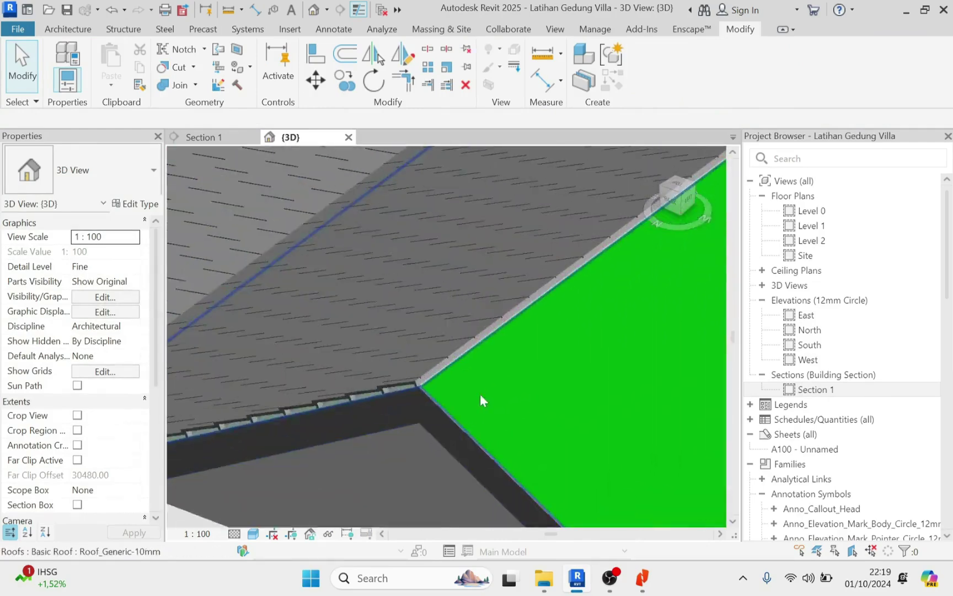
pyautogui.click(594, 29)
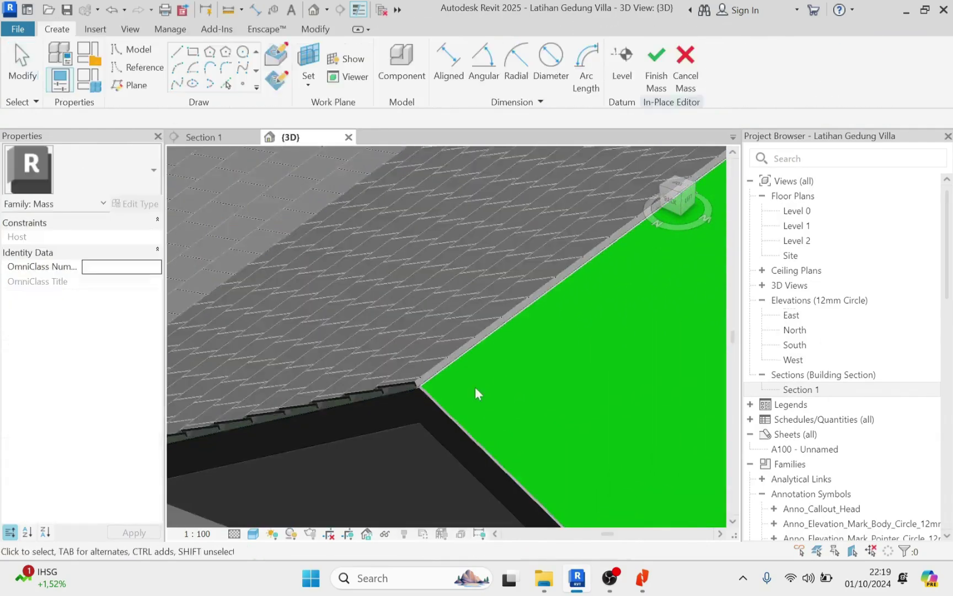
pyautogui.press('r')
pyautogui.press('p')
pyautogui.scroll(3, 294, 313)
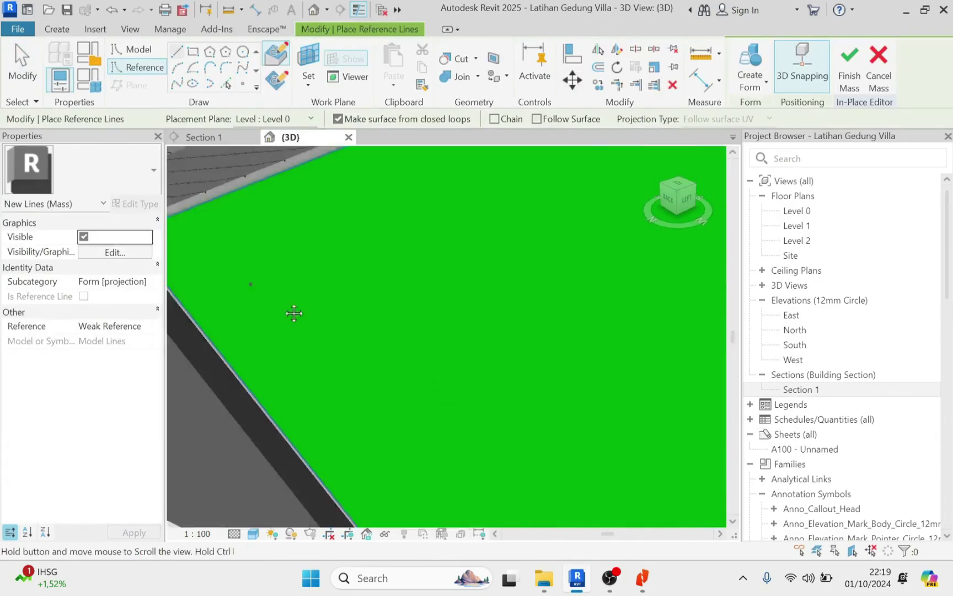
pyautogui.moveTo(294, 312); pyautogui.dragTo(200, 364, button='middle')
pyautogui.scroll(-4, 200, 364)
pyautogui.scroll(4, 249, 320)
pyautogui.click(397, 272)
# Draw the remaining reference lines to close the outline of the second building's opposite upper slope.
pyautogui.scroll(-4, 398, 275)
pyautogui.scroll(4, 410, 308)
pyautogui.click(410, 308)
pyautogui.scroll(-4, 419, 317)
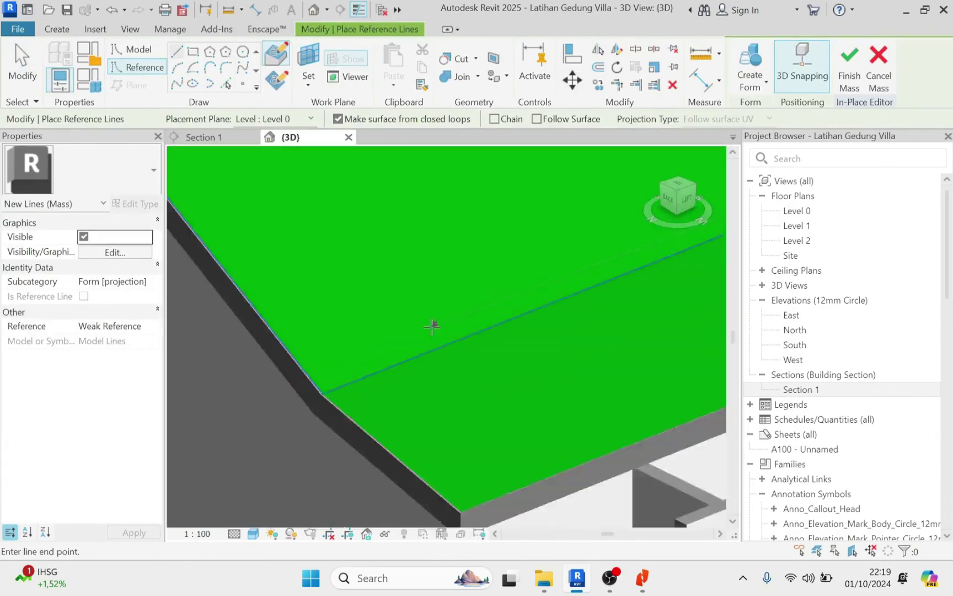
pyautogui.scroll(-4, 432, 326)
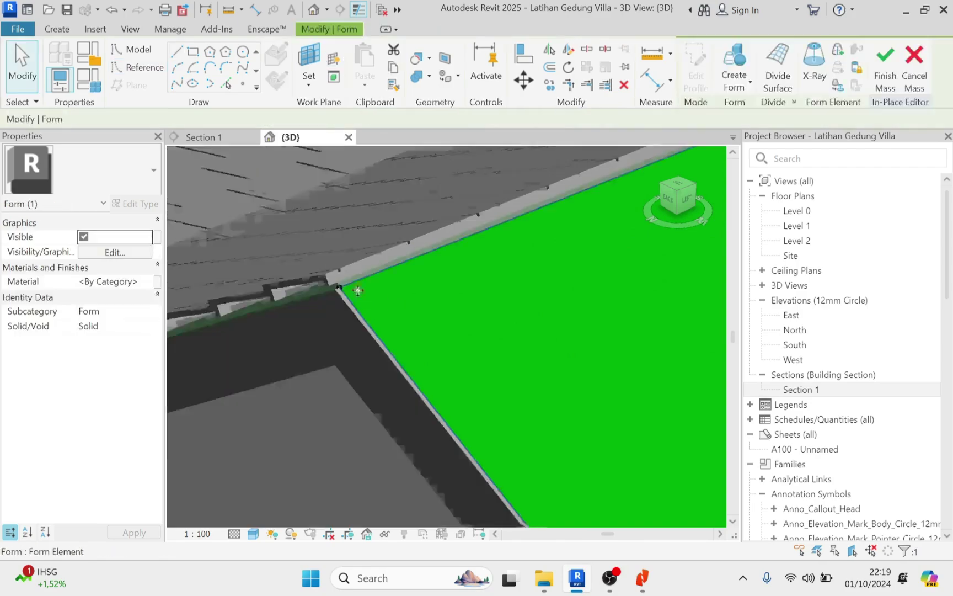
# Create a solid form from the opposite upper slope's outline and divide its surface.
pyautogui.press('Escape')
pyautogui.scroll(-3, 484, 340)
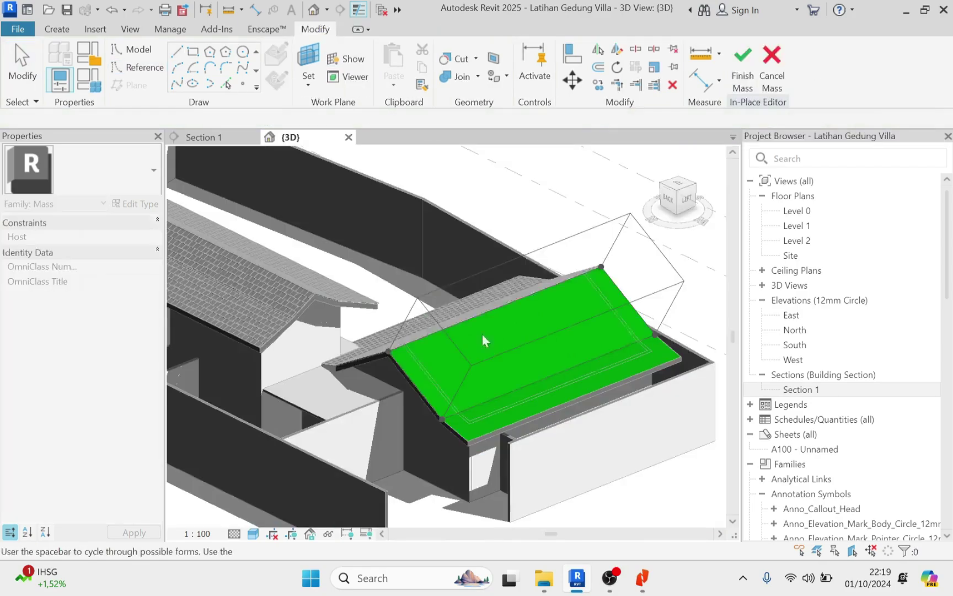
pyautogui.click(483, 334)
pyautogui.click(852, 65)
# Apply the 1/2 Step Flat Roof pattern with a U grid Fixed Distance of 30 and a Fixed Distance V grid, and finish the mass.
pyautogui.click(104, 170)
pyautogui.click(51, 279)
pyautogui.click(133, 281)
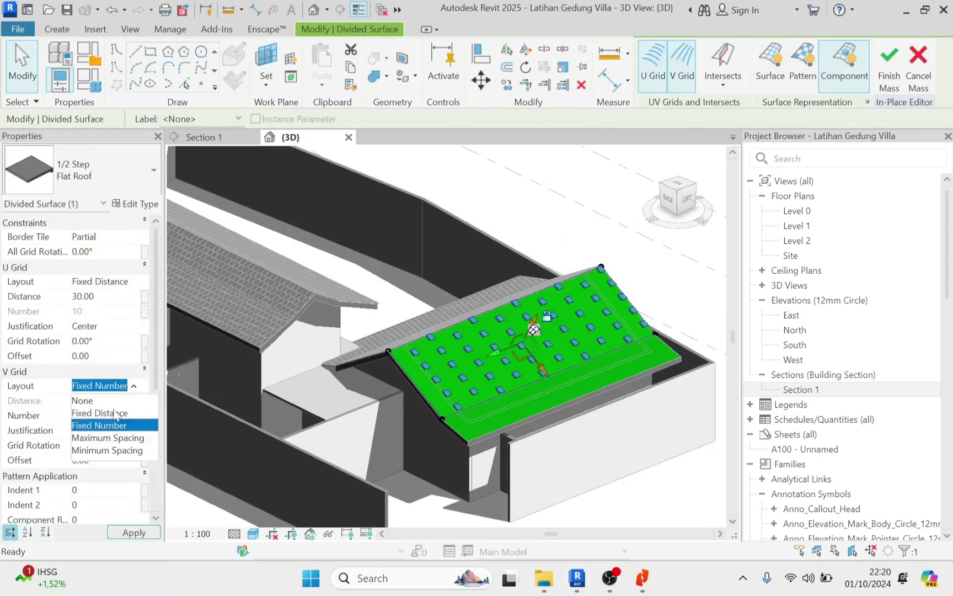
pyautogui.scroll(5, 481, 389)
pyautogui.press('Escape')
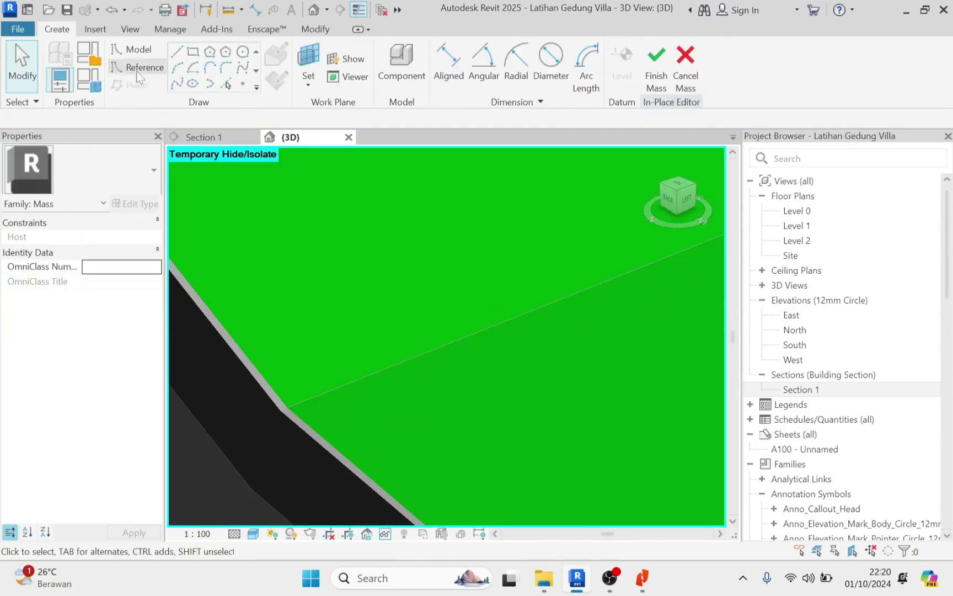
# In the new in-place mass, outline the second building's opposite lower slope with a closed loop of reference lines.
pyautogui.click(138, 67)
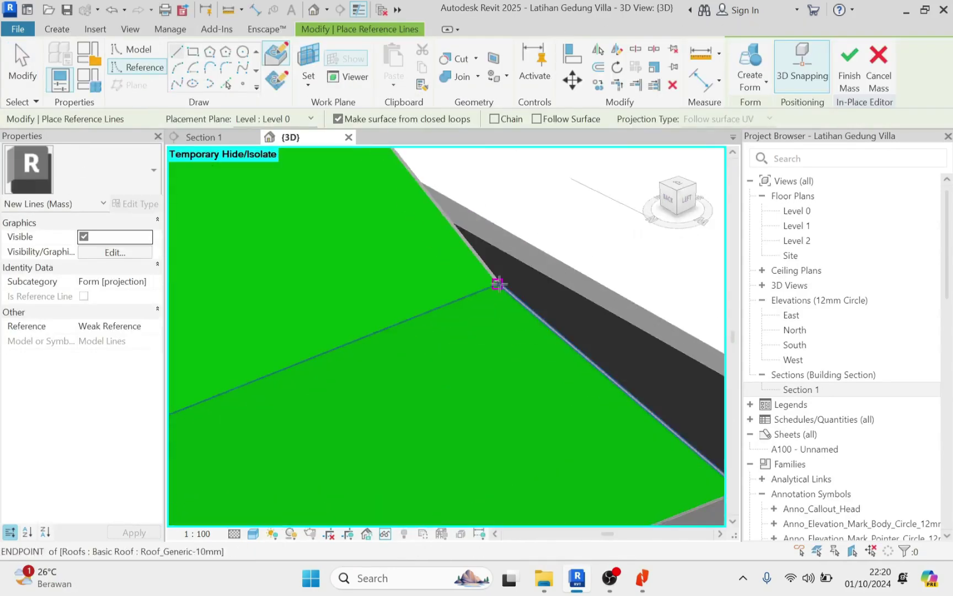
pyautogui.click(499, 284)
pyautogui.scroll(-5, 499, 284)
pyautogui.scroll(5, 561, 413)
pyautogui.click(561, 412)
pyautogui.scroll(-5, 562, 413)
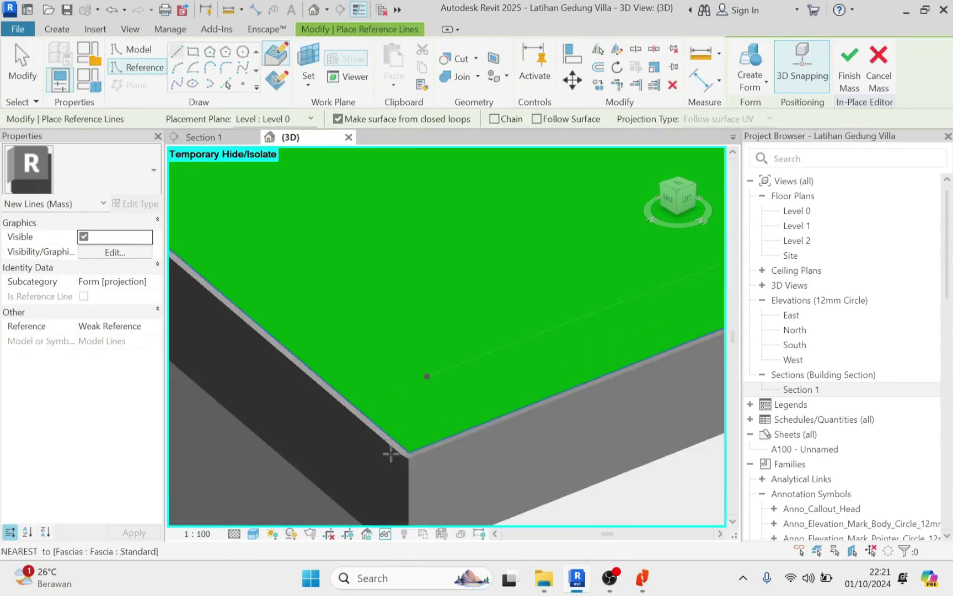
pyautogui.click(425, 377)
pyautogui.scroll(4, 383, 340)
pyautogui.click(383, 341)
pyautogui.scroll(-4, 433, 346)
# Create a solid form from the opposite lower slope's outline and divide its surface.
pyautogui.click(750, 68)
pyautogui.scroll(-5, 433, 345)
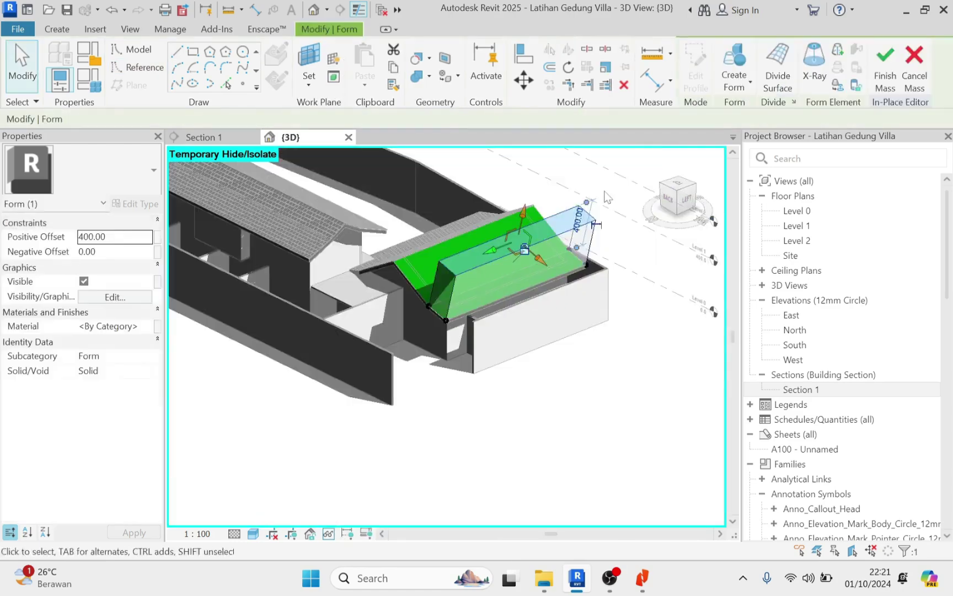
pyautogui.click(795, 68)
pyautogui.scroll(4, 477, 249)
# Apply the 1/2 Step Flat Roof pattern with a Fixed Distance U grid of 30, Beginning justification, and a Fixed Distance V grid of 15.
pyautogui.click(105, 169)
pyautogui.click(121, 270)
pyautogui.click(104, 289)
pyautogui.write('30')
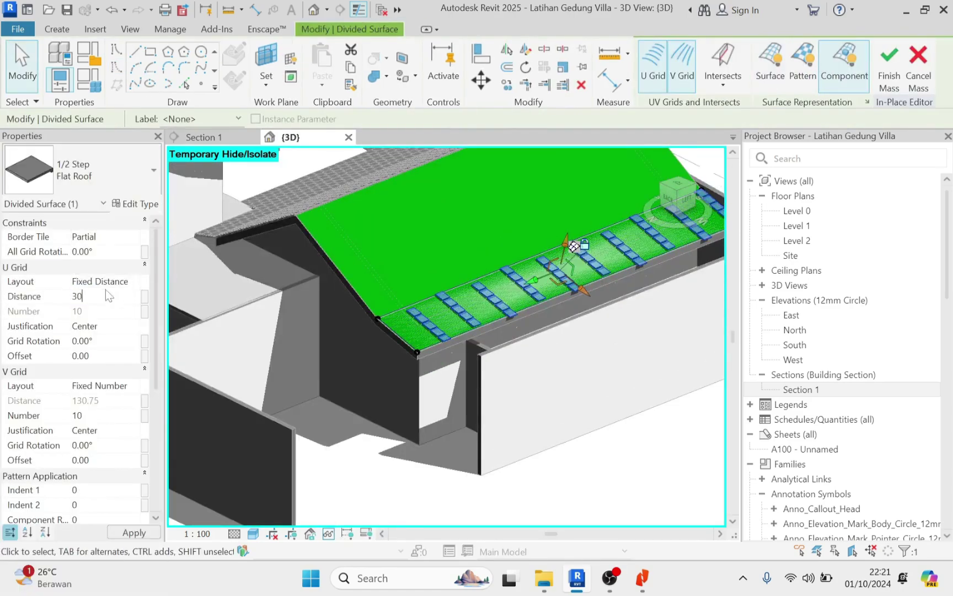
pyautogui.click(110, 326)
pyautogui.click(85, 338)
pyautogui.click(133, 385)
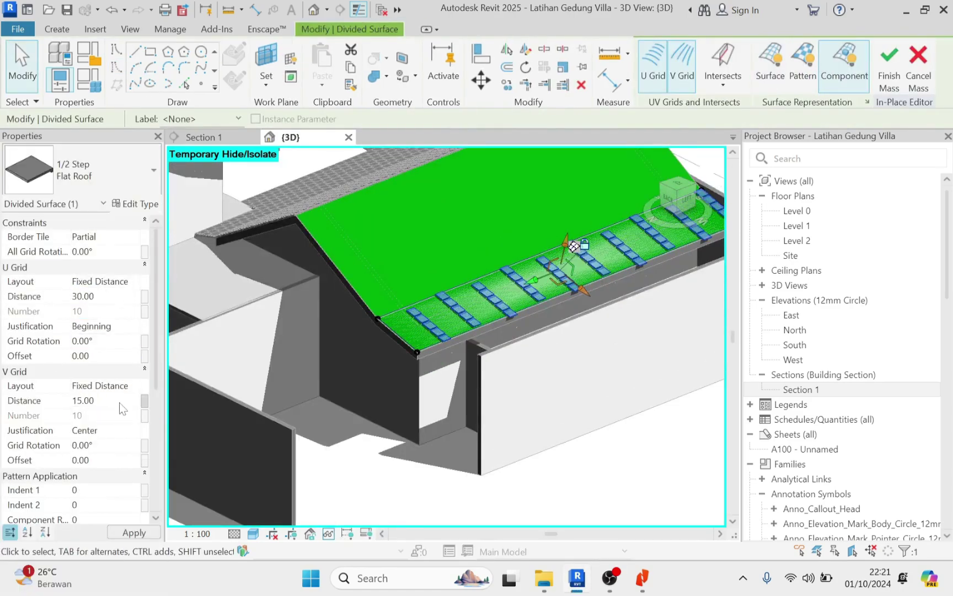
# Reset the temporary hide/isolate of the 3D view and finish the lower slope's in-place mass.
pyautogui.click(386, 508)
pyautogui.click(328, 533)
pyautogui.click(375, 519)
pyautogui.click(742, 67)
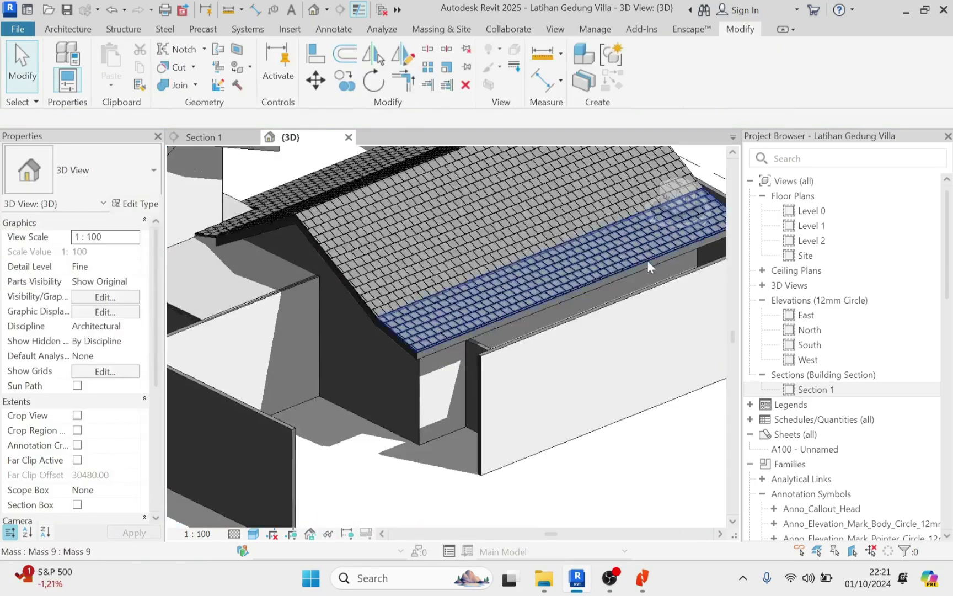
# Examine the tiled roofs of both buildings from several sides and the ridge joint between the tile rows.
pyautogui.scroll(-4, 647, 261)
pyautogui.keyDown('shift'); pyautogui.moveTo(600, 310); pyautogui.dragTo(440, 271, button='middle'); pyautogui.keyUp('shift')
pyautogui.scroll(-4, 558, 388)
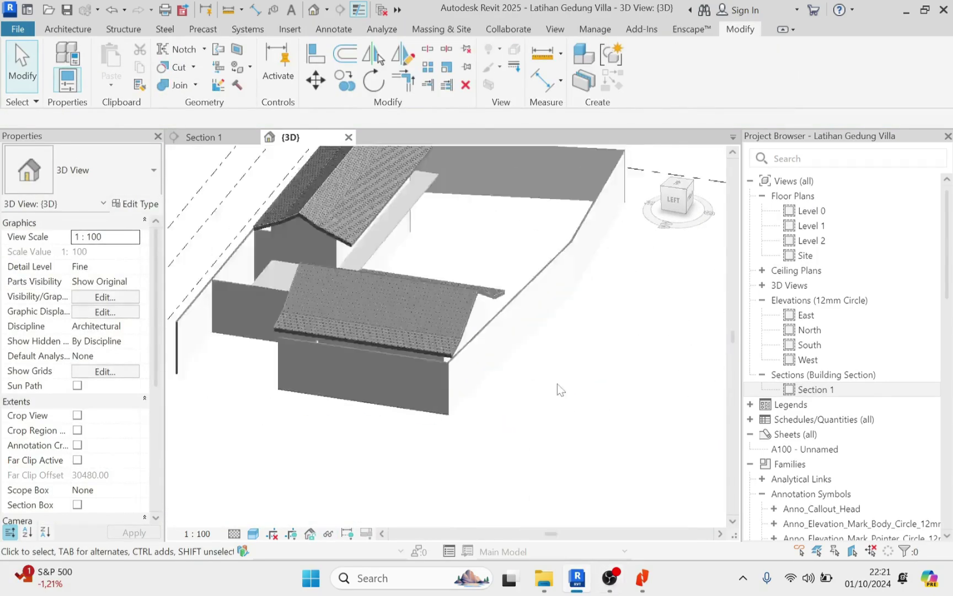
pyautogui.keyDown('shift'); pyautogui.moveTo(558, 389); pyautogui.dragTo(428, 369, button='middle'); pyautogui.keyUp('shift')
pyautogui.scroll(6, 439, 304)
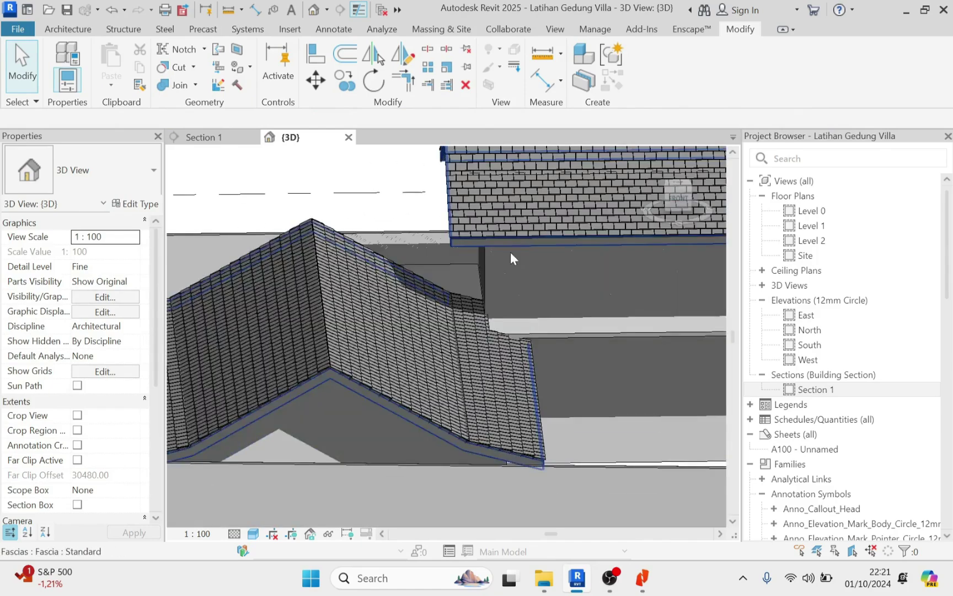
pyautogui.keyDown('shift'); pyautogui.moveTo(490, 244); pyautogui.dragTo(461, 253, button='middle'); pyautogui.keyUp('shift')
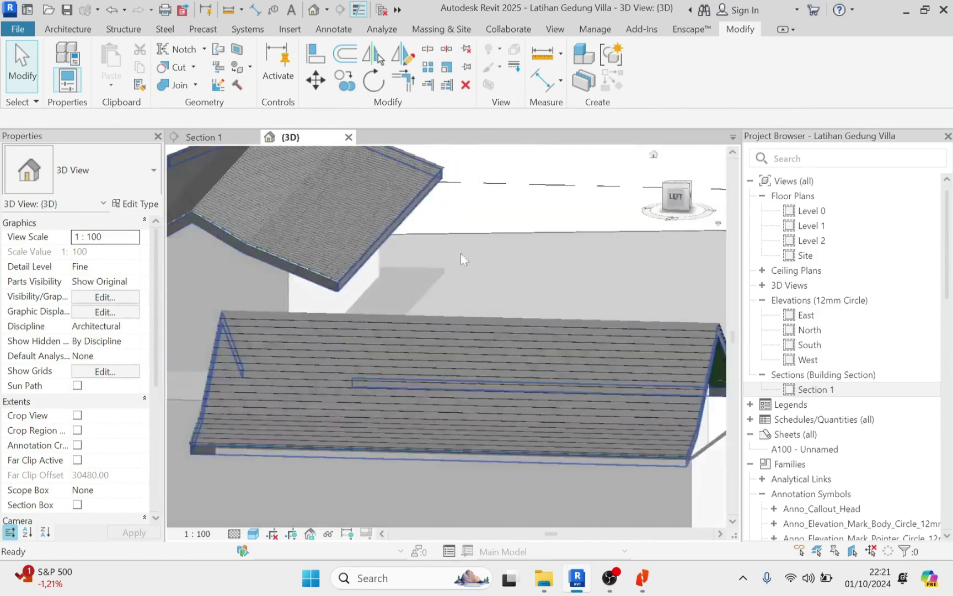
pyautogui.moveTo(317, 266); pyautogui.dragTo(565, 373, button='middle')
pyautogui.keyDown('shift'); pyautogui.moveTo(477, 332); pyautogui.dragTo(505, 320, button='middle'); pyautogui.keyUp('shift')
pyautogui.scroll(6, 441, 310)
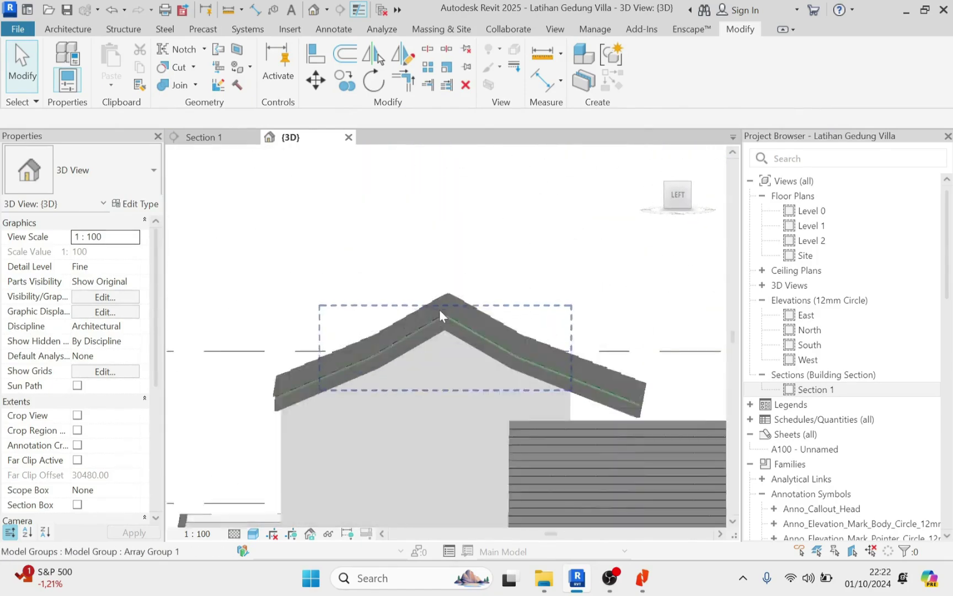
pyautogui.scroll(5, 454, 343)
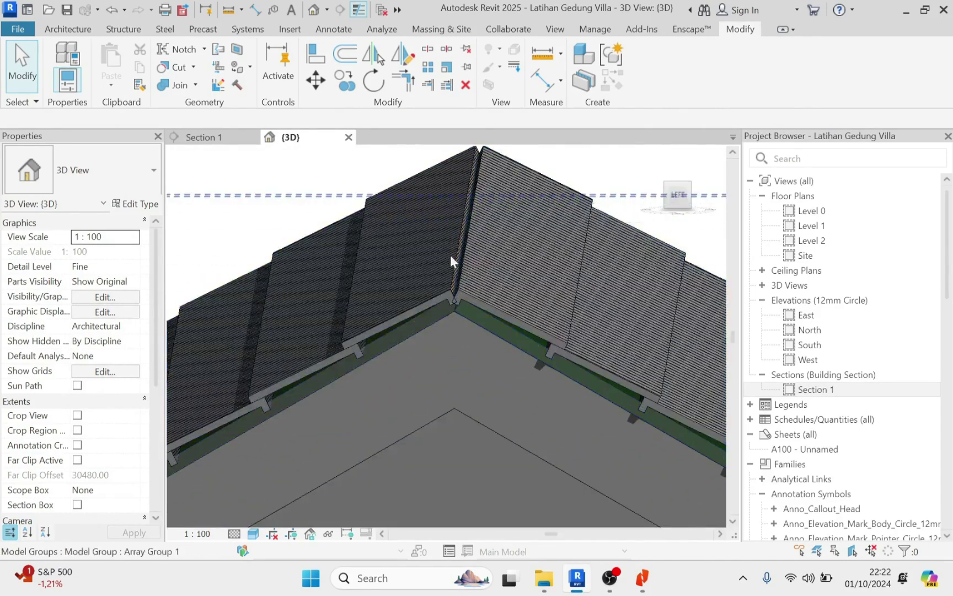
pyautogui.scroll(-2, 426, 361)
pyautogui.keyDown('shift'); pyautogui.moveTo(447, 356); pyautogui.dragTo(455, 296, button='middle'); pyautogui.keyUp('shift')
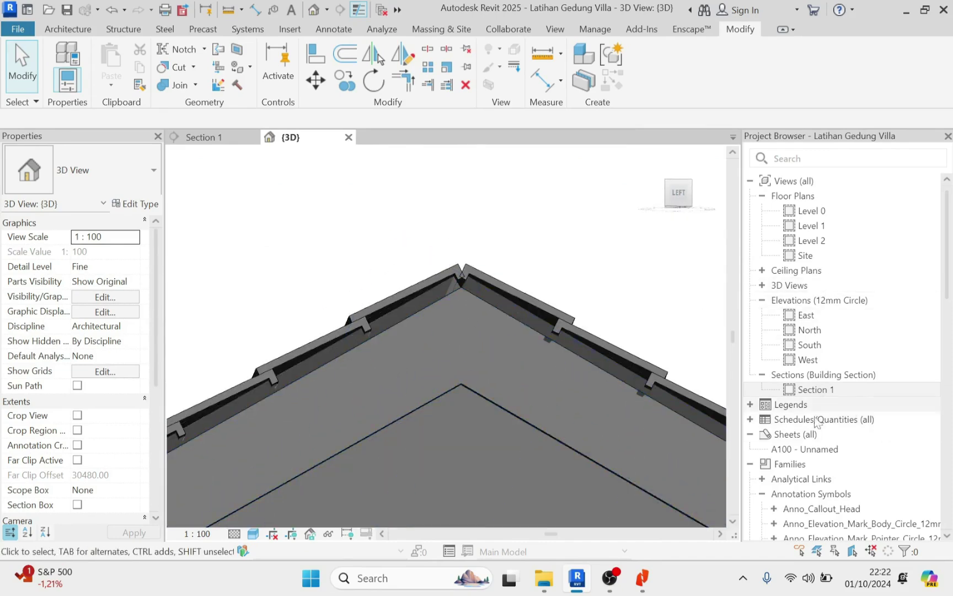
# Open the Section 1 view at the roof ridge where the tiles of both slopes meet.
pyautogui.doubleClick(813, 389)
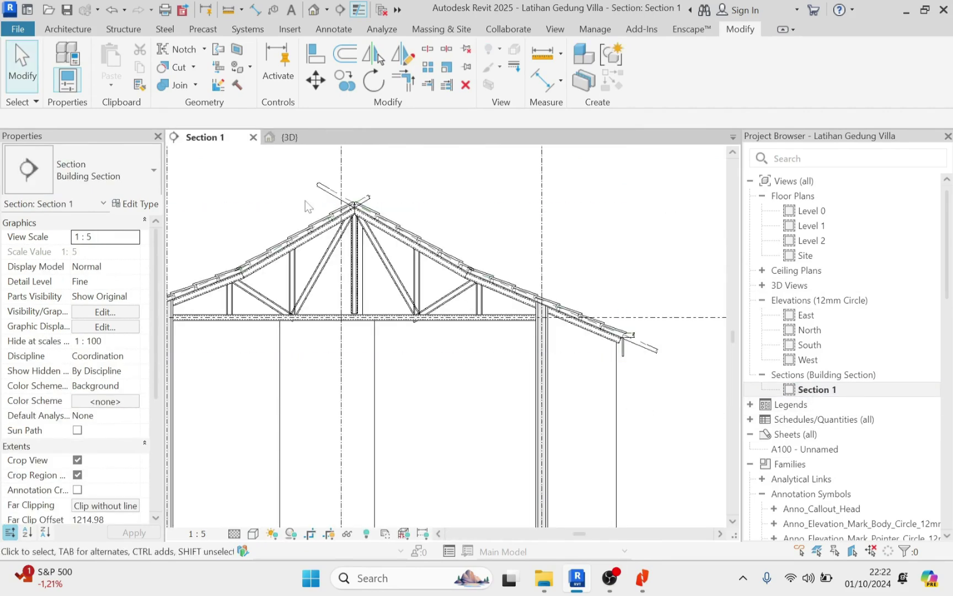
pyautogui.scroll(8, 306, 205)
pyautogui.moveTo(335, 250); pyautogui.dragTo(438, 309, button='middle')
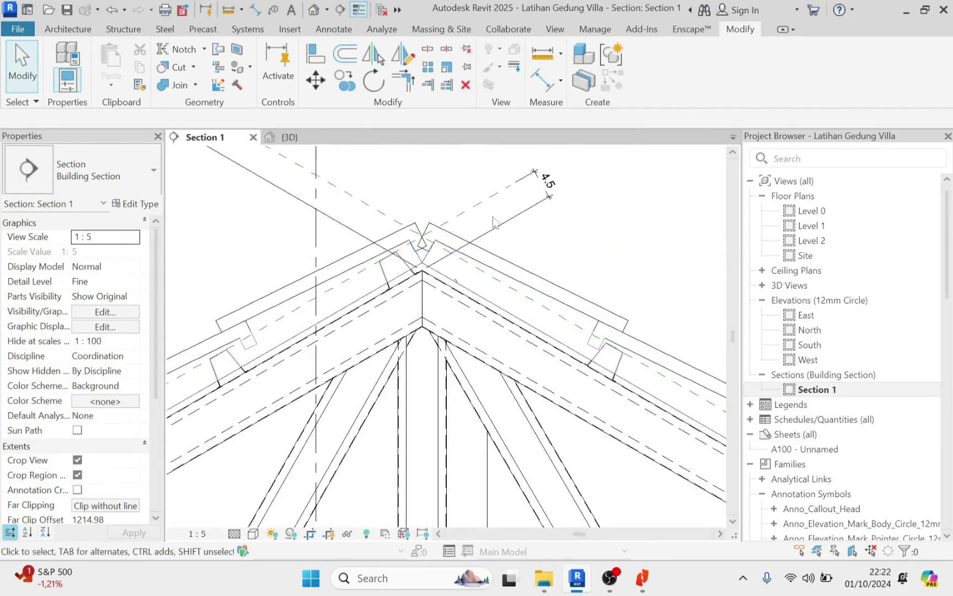
pyautogui.scroll(3, 378, 305)
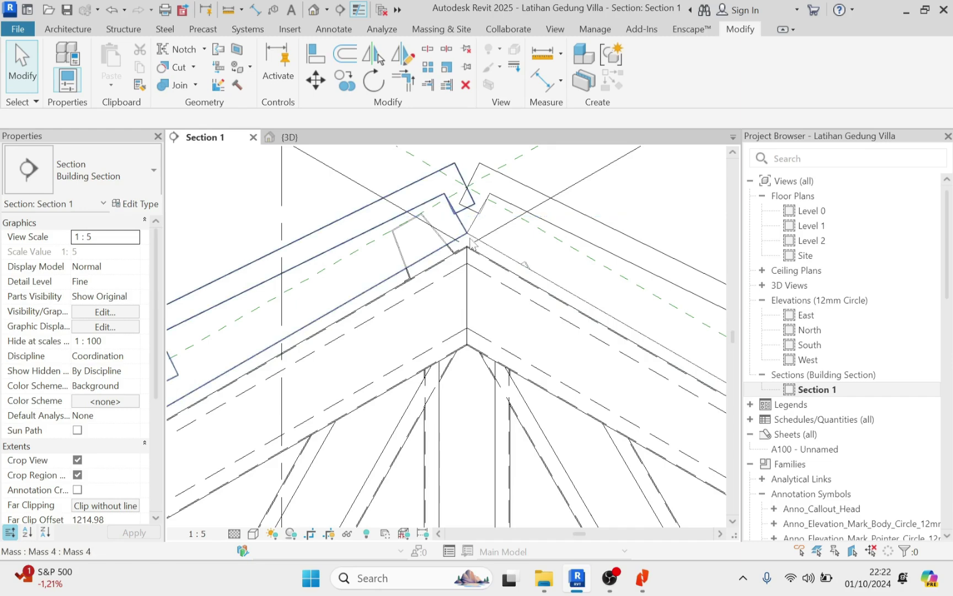
# Copy the Roof_Generic-10mm roof from its ridge point straight up, to a level offset of about 90.
pyautogui.press('Tab')
pyautogui.press('Tab')
pyautogui.press('Tab')
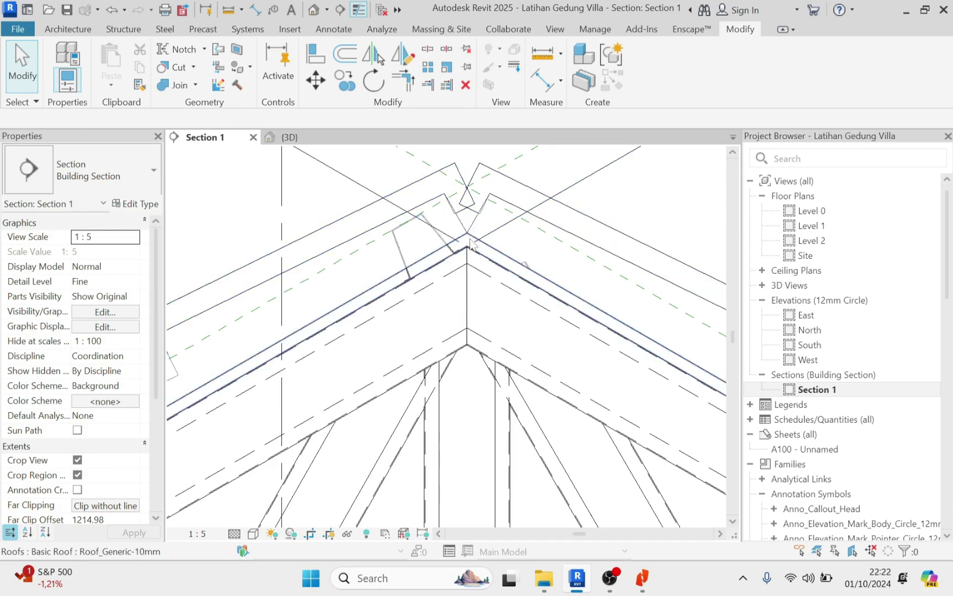
pyautogui.click(470, 243)
pyautogui.scroll(-2, 511, 310)
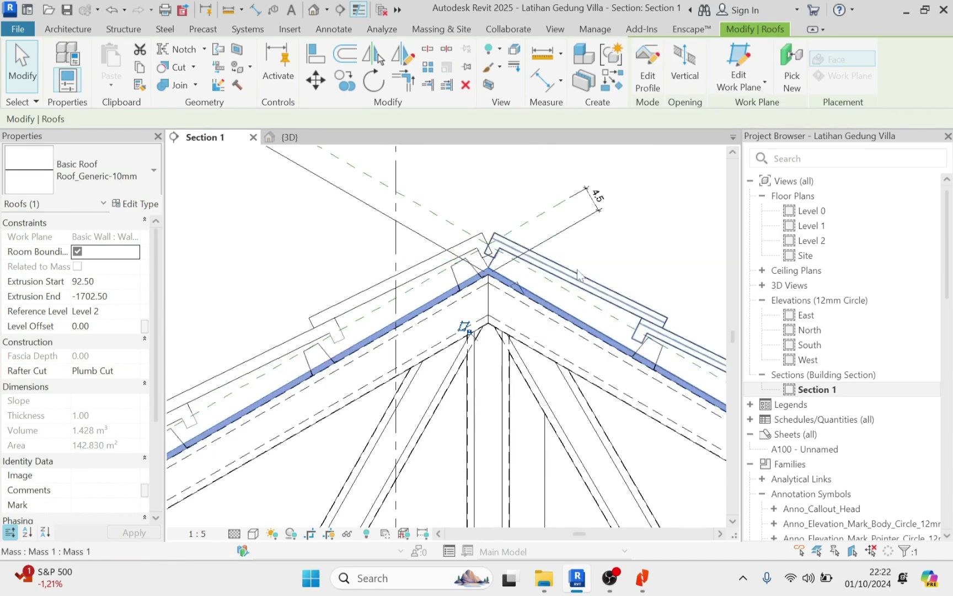
pyautogui.moveTo(536, 254); pyautogui.dragTo(489, 373, button='middle')
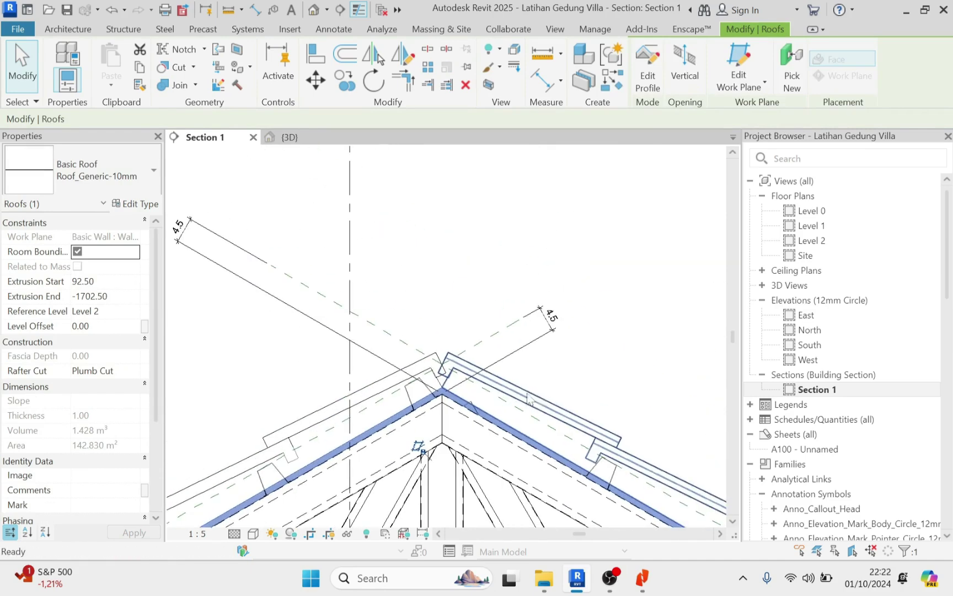
pyautogui.click(344, 80)
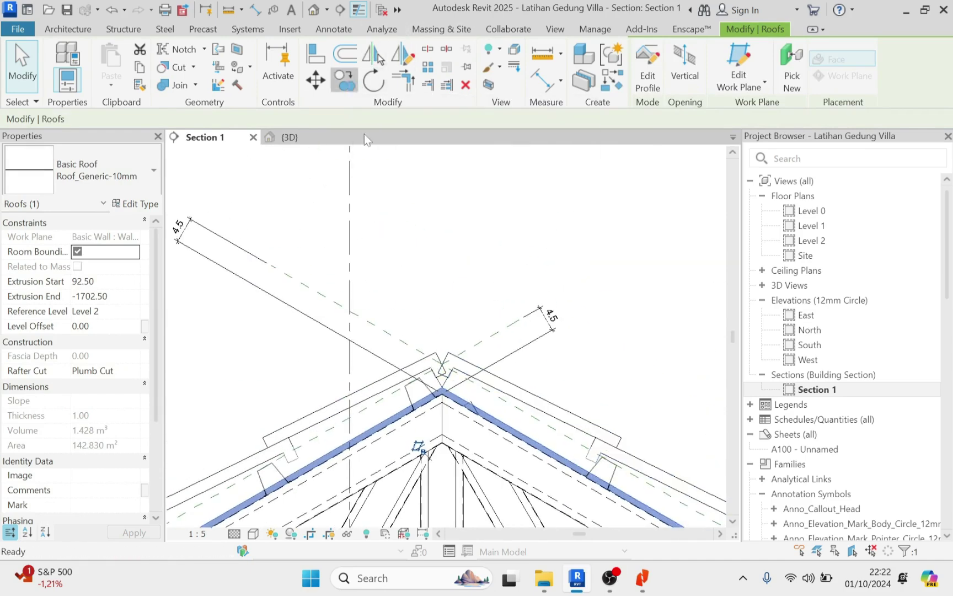
pyautogui.click(443, 387)
pyautogui.scroll(-3, 443, 387)
pyautogui.scroll(-2, 442, 386)
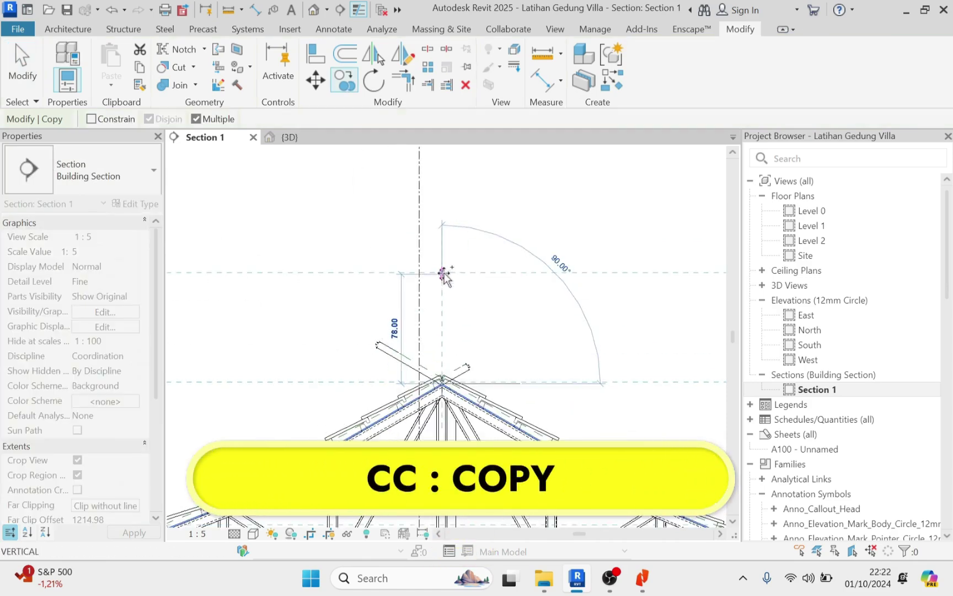
pyautogui.scroll(3, 444, 262)
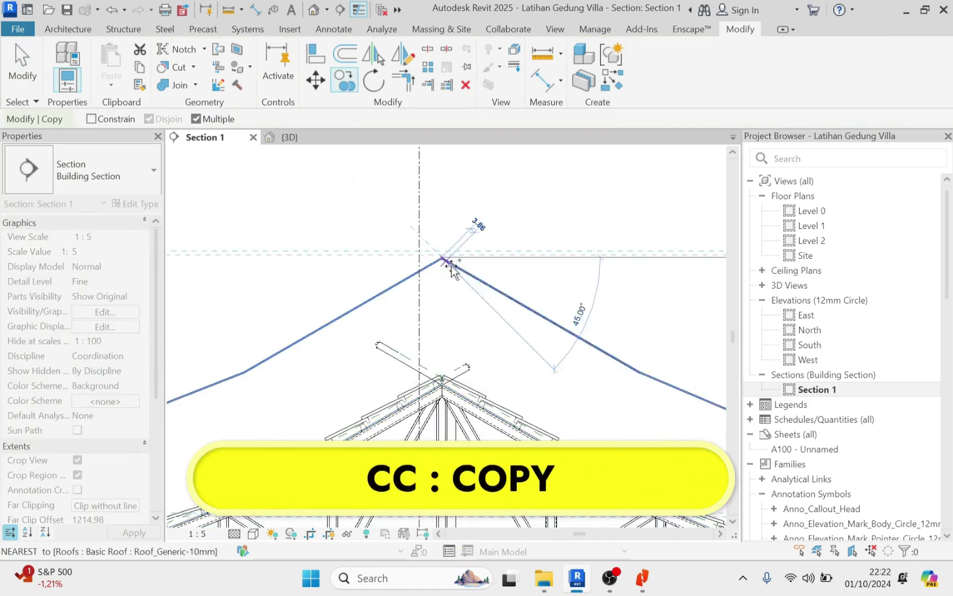
pyautogui.click(473, 251)
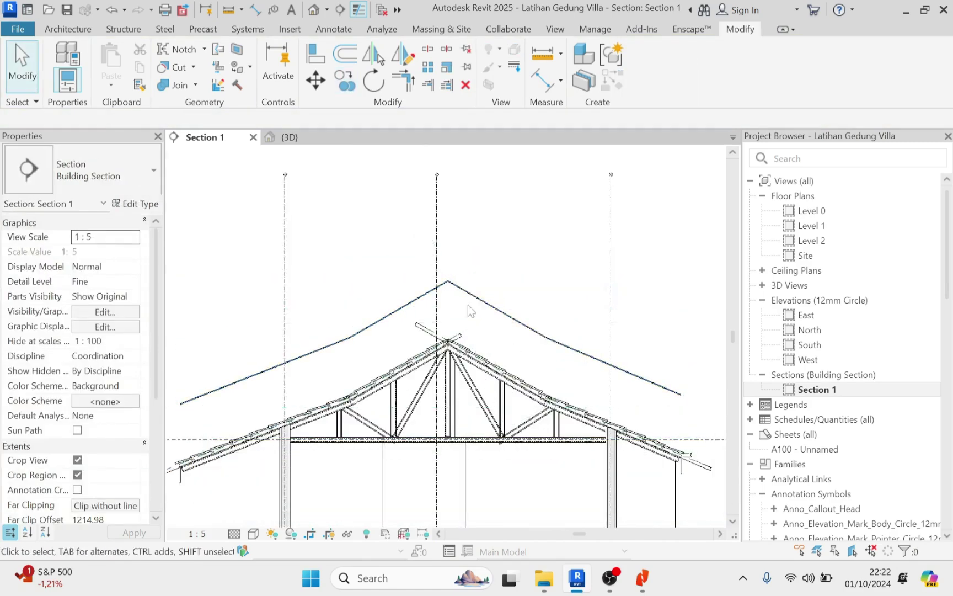
# Start duplicating the Roof_Generic-10mm type of the raised roof copy.
pyautogui.scroll(2, 470, 294)
pyautogui.click(469, 289)
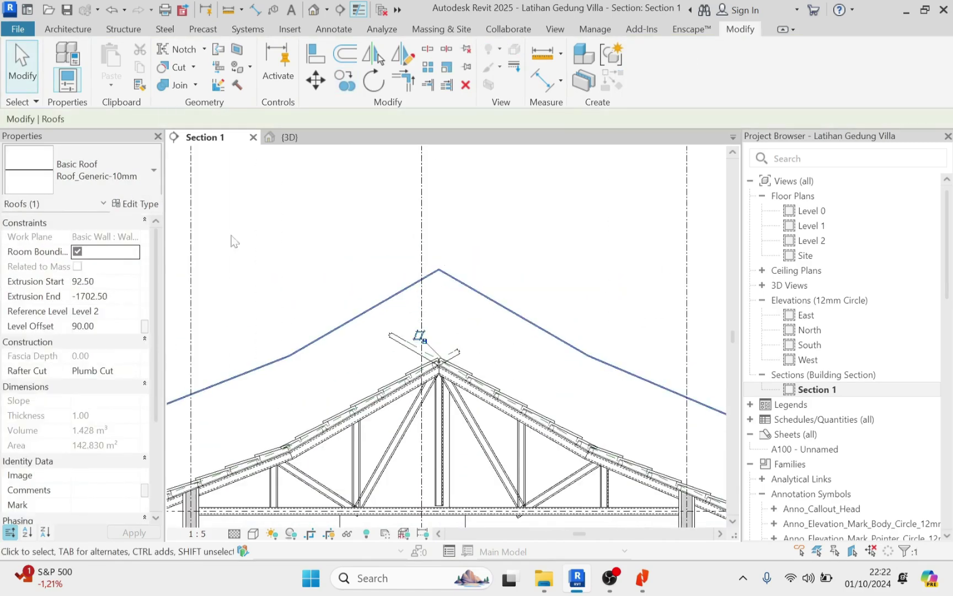
pyautogui.click(147, 205)
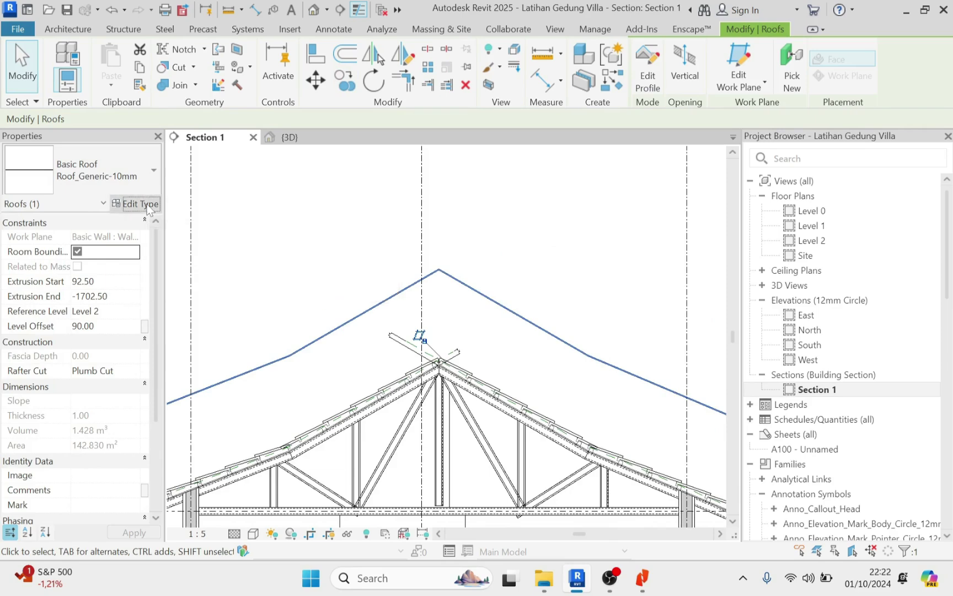
pyautogui.click(615, 143)
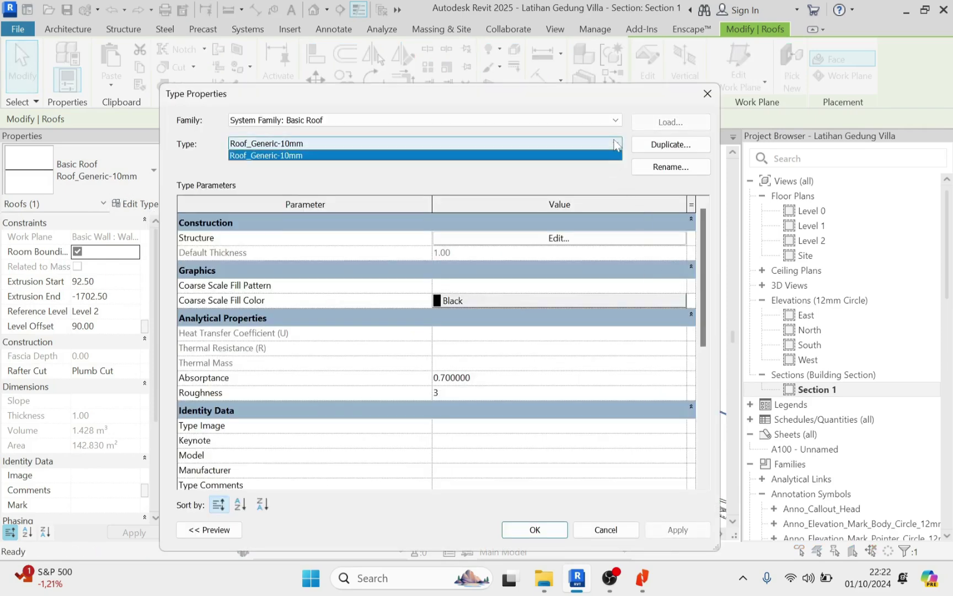
pyautogui.click(611, 154)
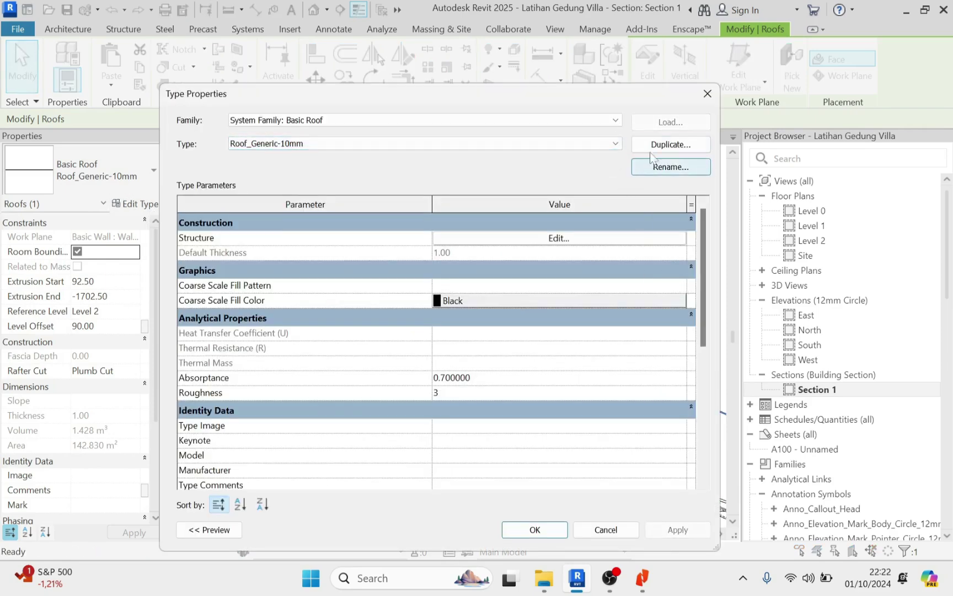
pyautogui.click(669, 147)
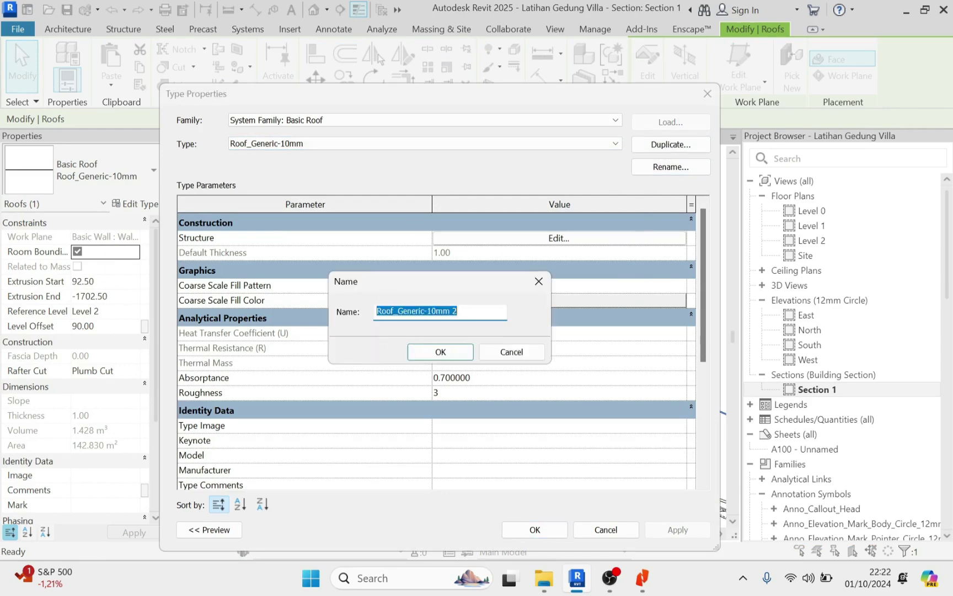
pyautogui.write('Rabung')
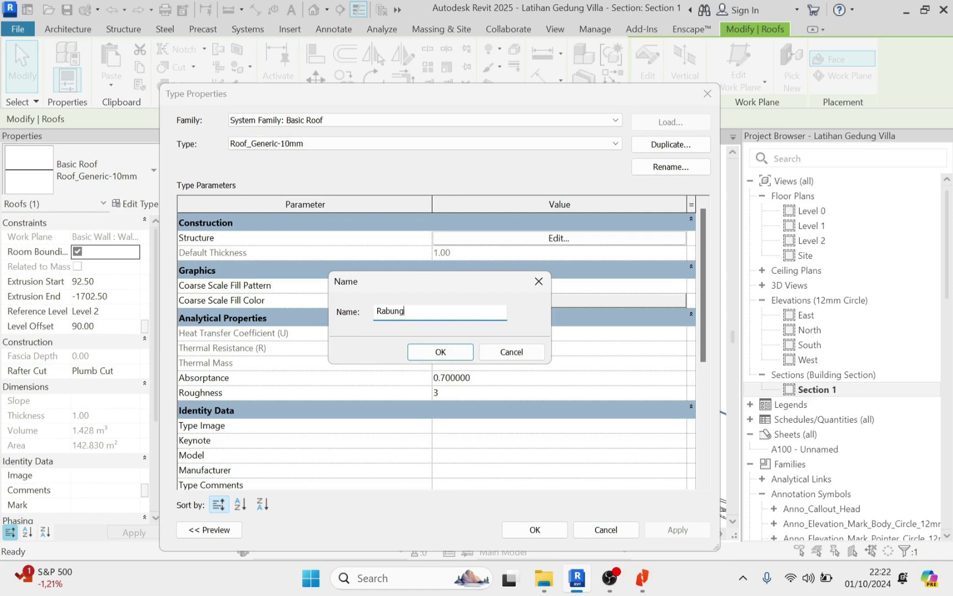
pyautogui.press('BackSpace')
pyautogui.press('BackSpace')
pyautogui.press('BackSpace')
pyautogui.press('BackSpace')
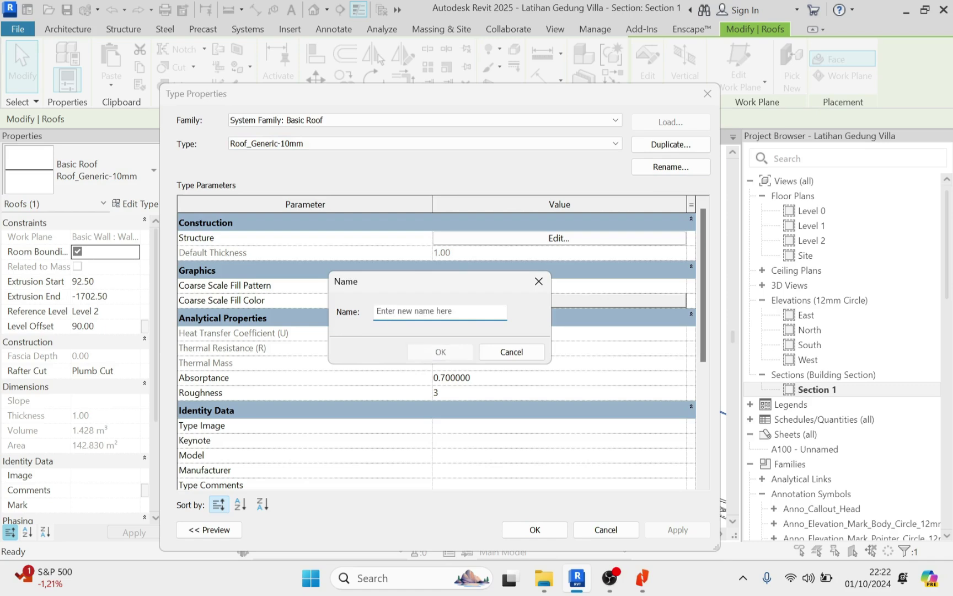
# Name the duplicated roof type Nok.
pyautogui.write('No')
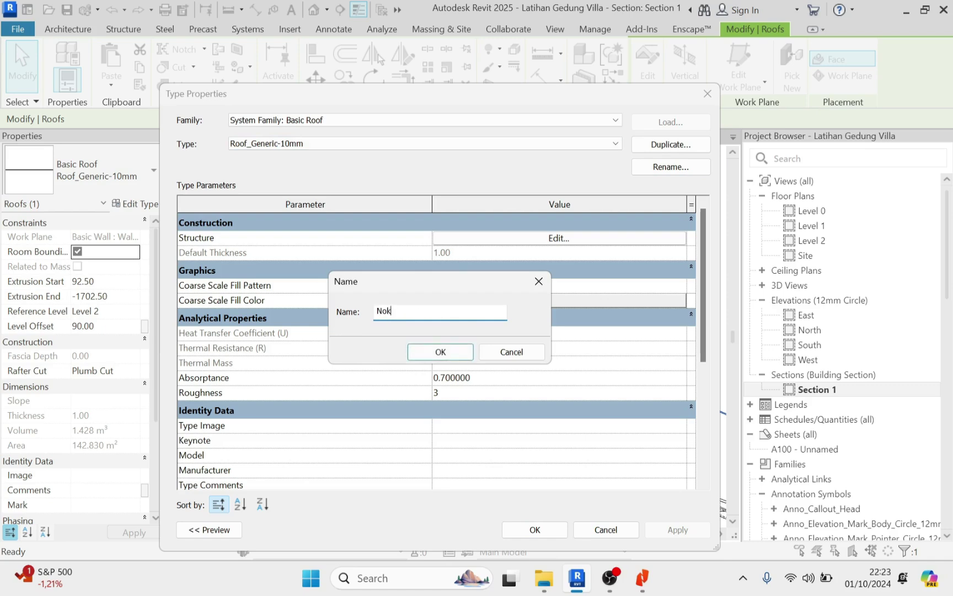
pyautogui.write('k')
pyautogui.click(441, 353)
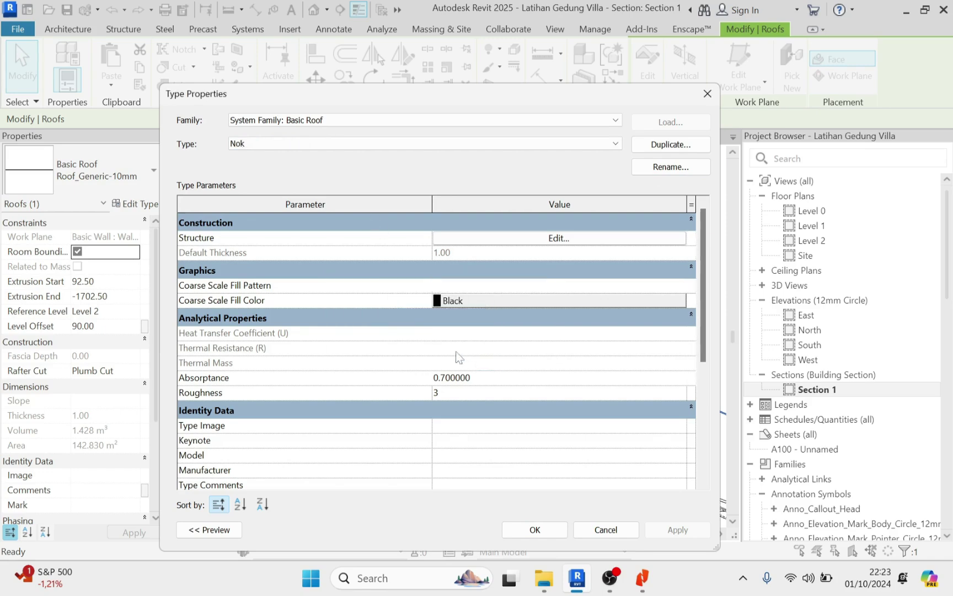
# In the Nok type's layer assembly, search the project materials for roof and choose Flat Roof for the structure layer.
pyautogui.click(556, 238)
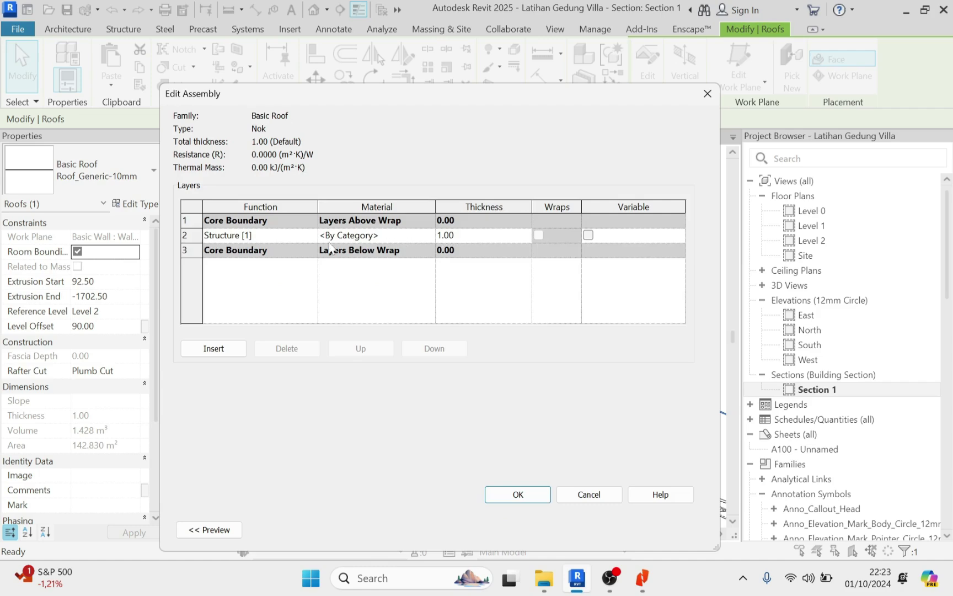
pyautogui.click(430, 235)
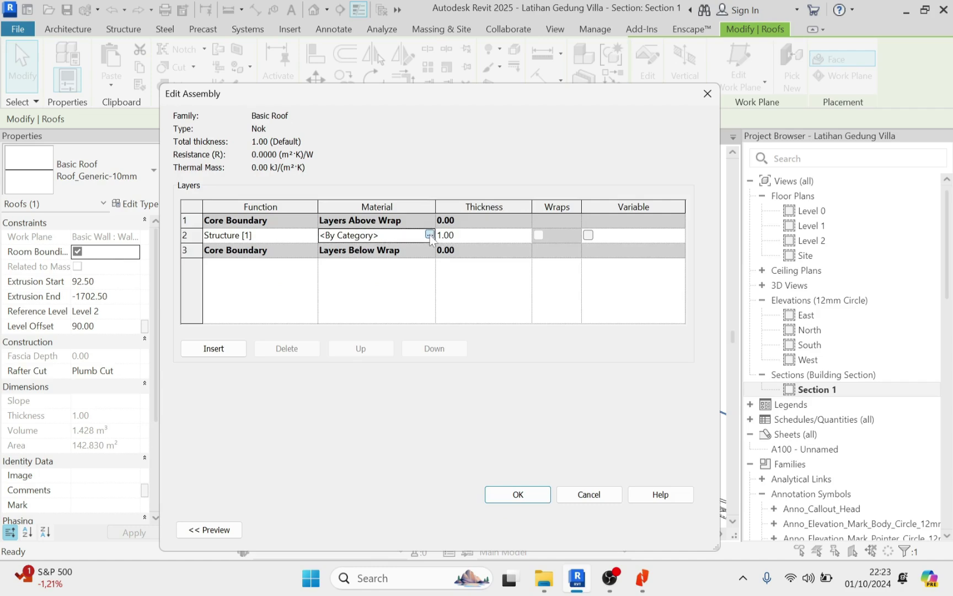
pyautogui.click(434, 236)
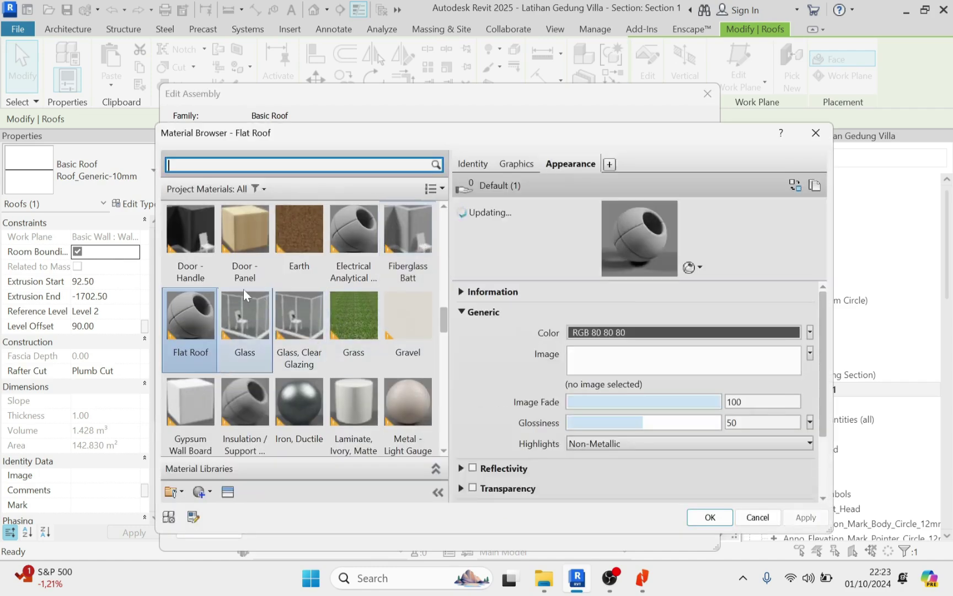
pyautogui.moveTo(445, 314); pyautogui.dragTo(447, 447)
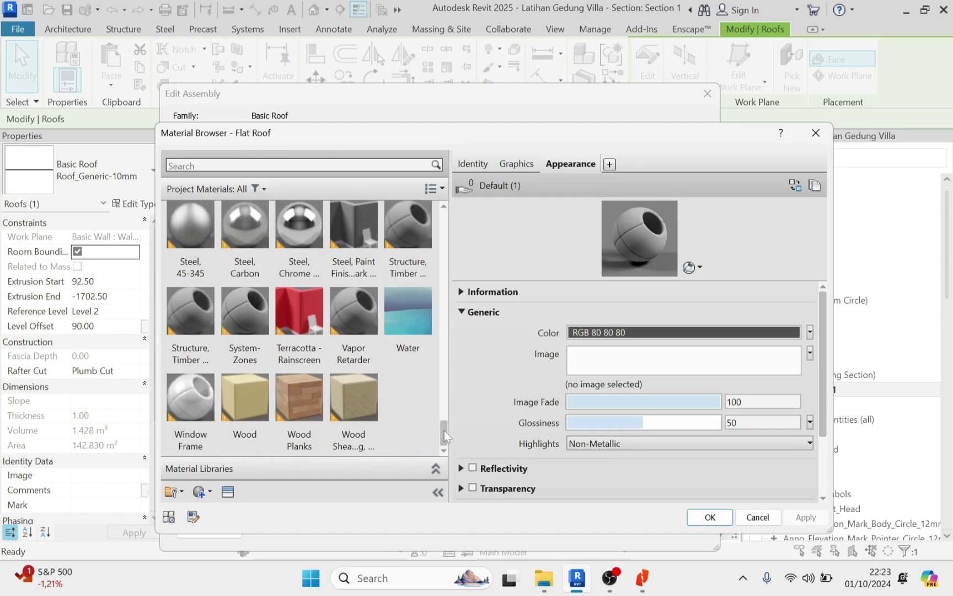
pyautogui.moveTo(443, 430); pyautogui.dragTo(457, 343)
pyautogui.click(262, 165)
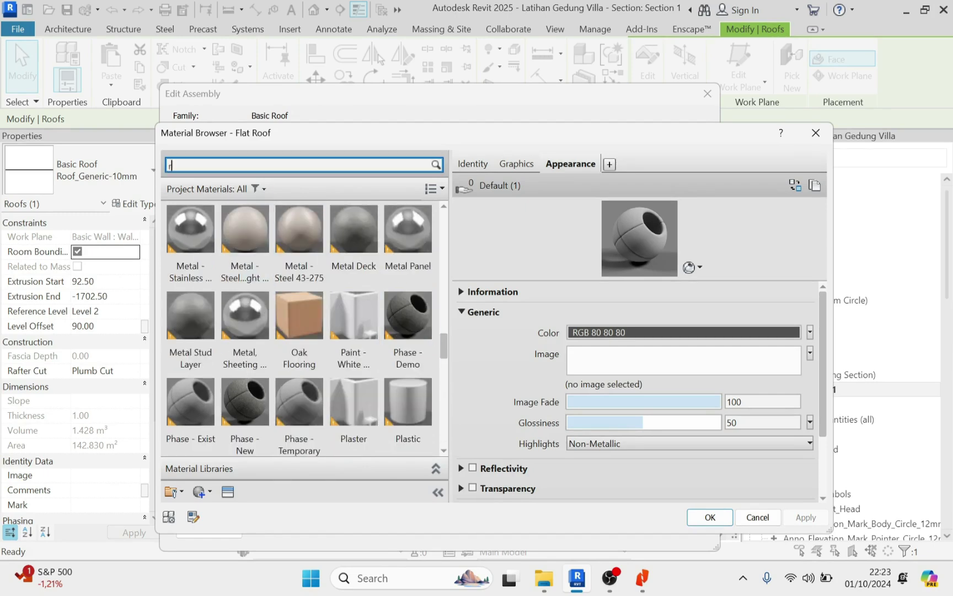
pyautogui.write('roof')
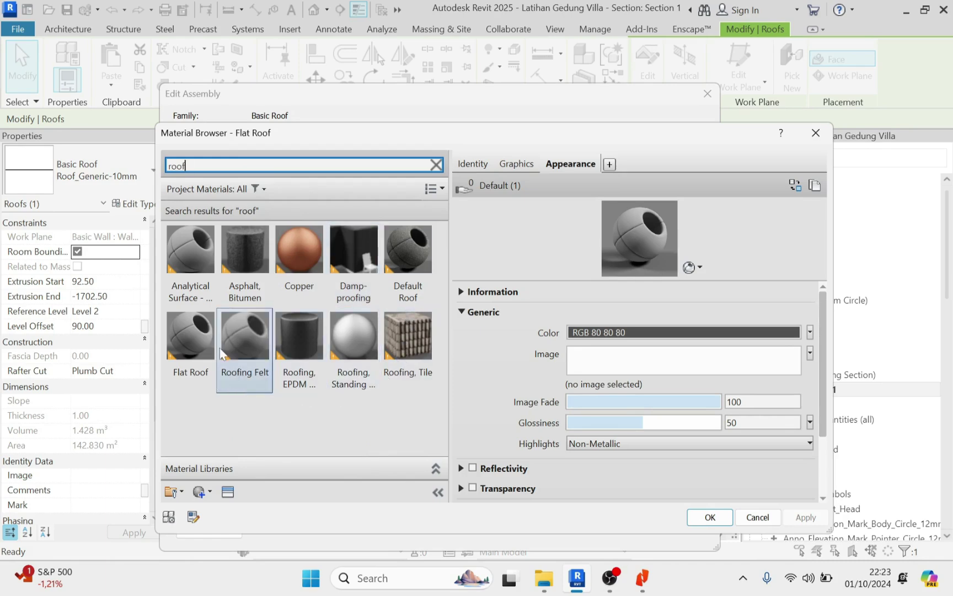
pyautogui.click(197, 347)
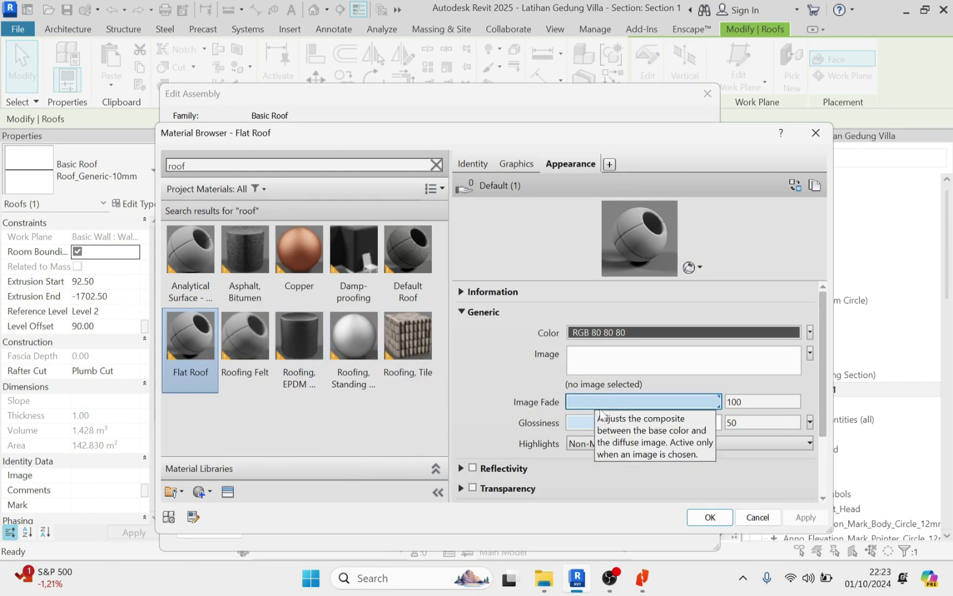
# Load concrete bare clean texture-seamless.jpg from the MATERIAL TEXTURES folder as the Flat Roof material's appearance image.
pyautogui.click(667, 362)
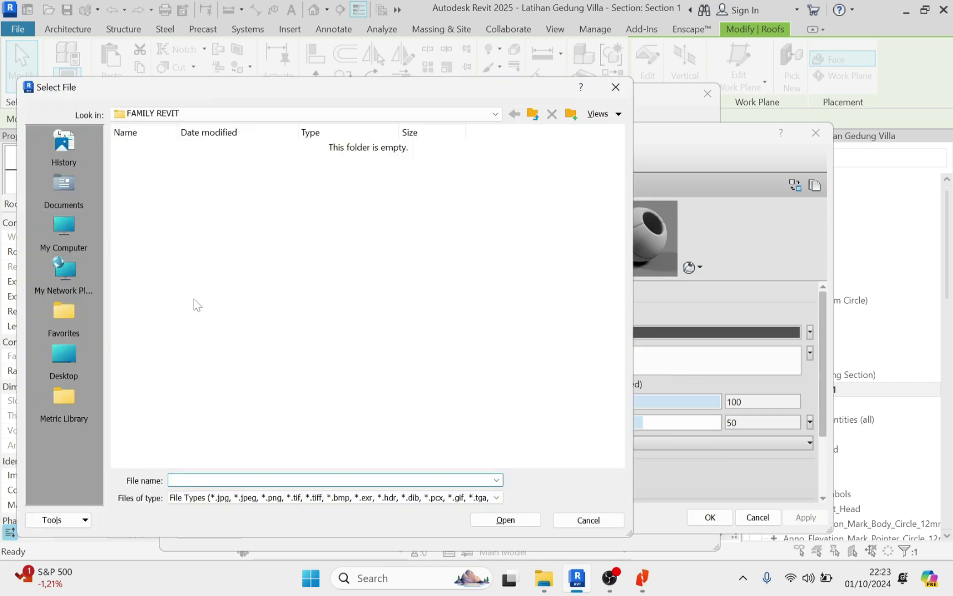
pyautogui.click(532, 114)
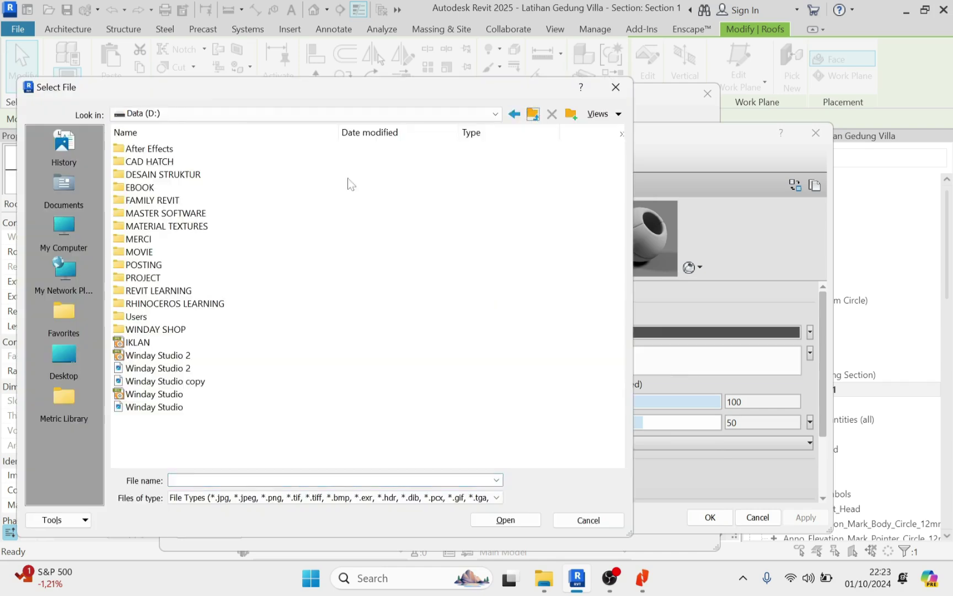
pyautogui.doubleClick(180, 231)
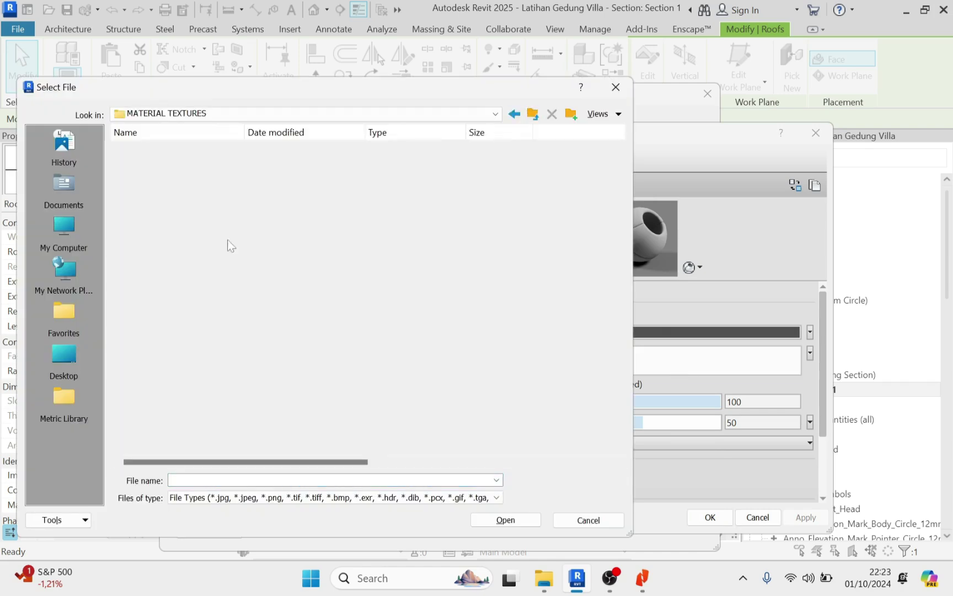
pyautogui.click(478, 293)
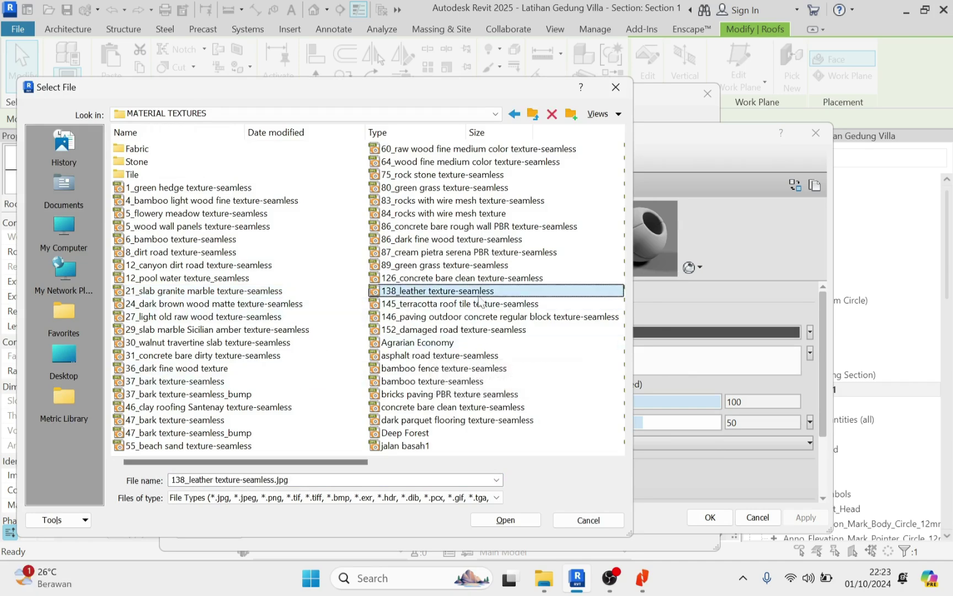
pyautogui.keyDown('ctrl'); pyautogui.scroll(3, 482, 309); pyautogui.keyUp('ctrl')
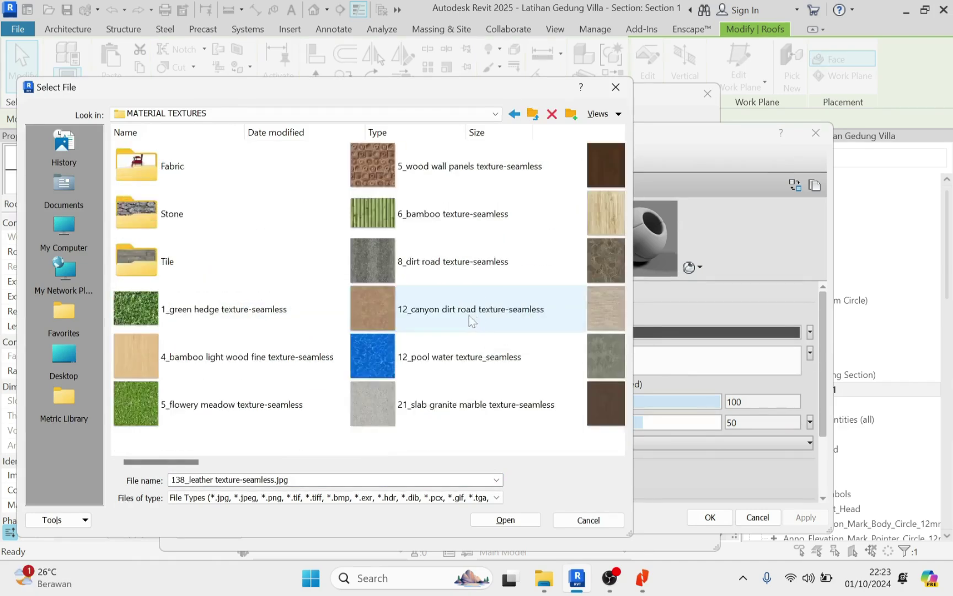
pyautogui.scroll(-3, 450, 324)
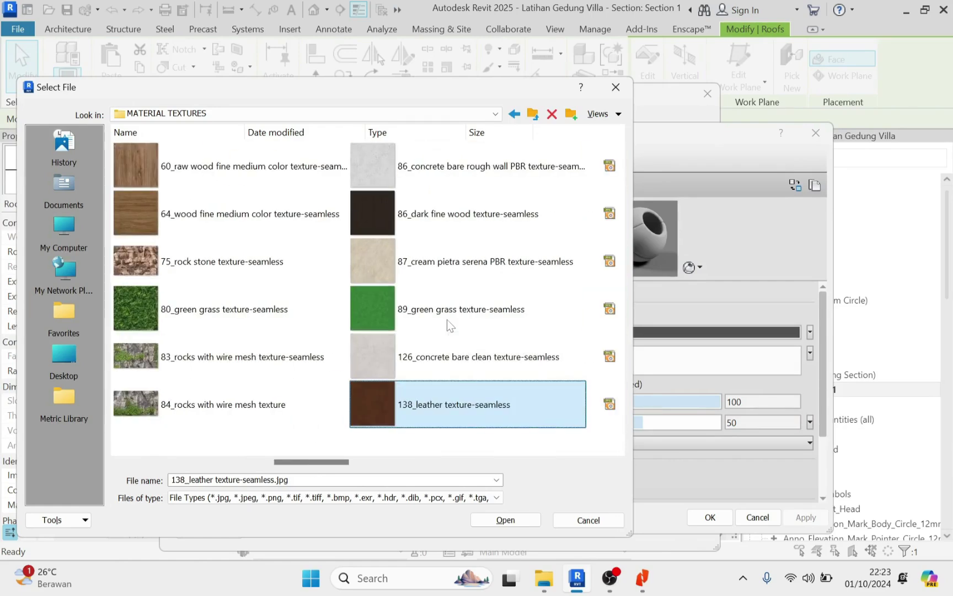
pyautogui.scroll(-1, 447, 320)
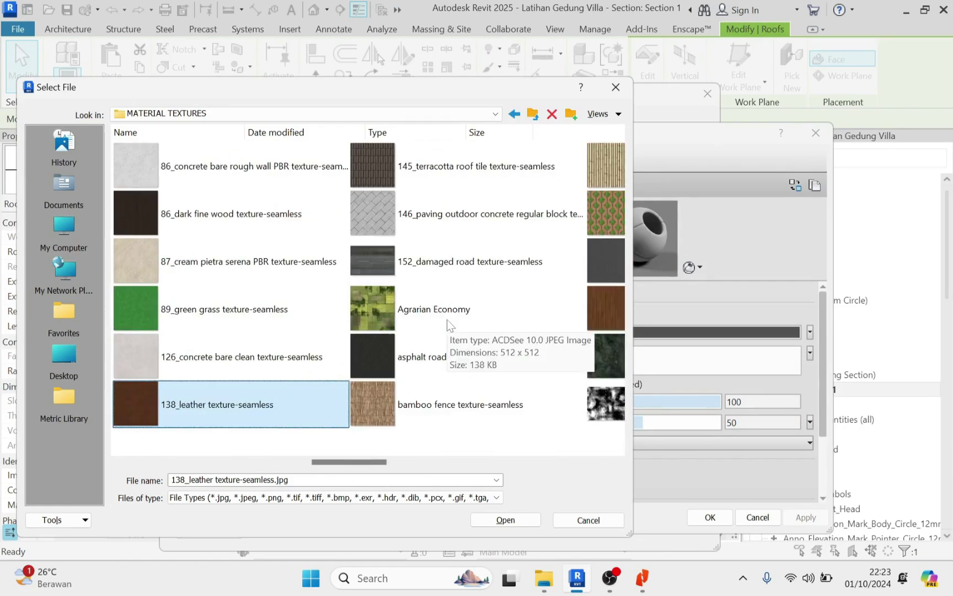
pyautogui.scroll(-1, 447, 319)
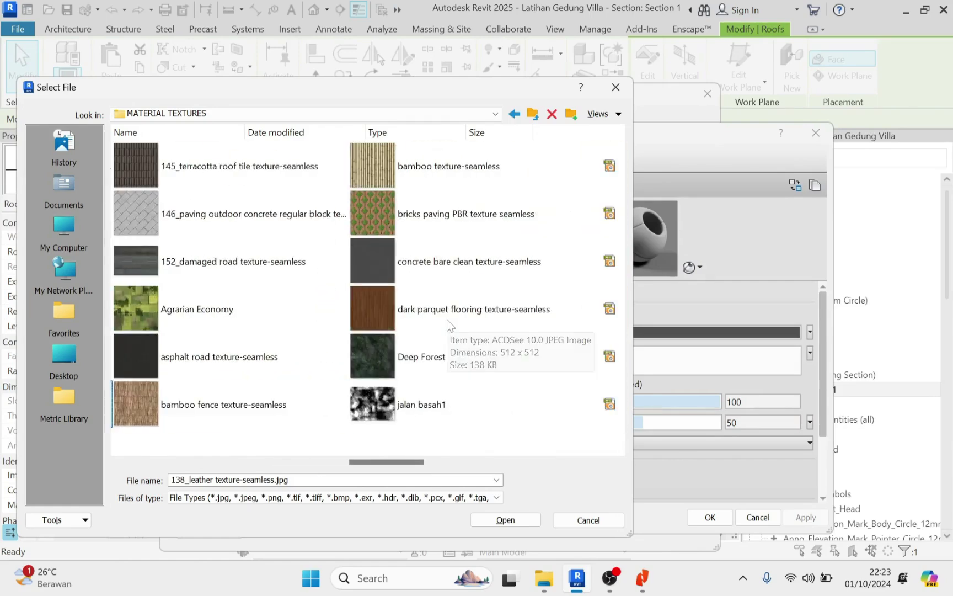
pyautogui.click(437, 271)
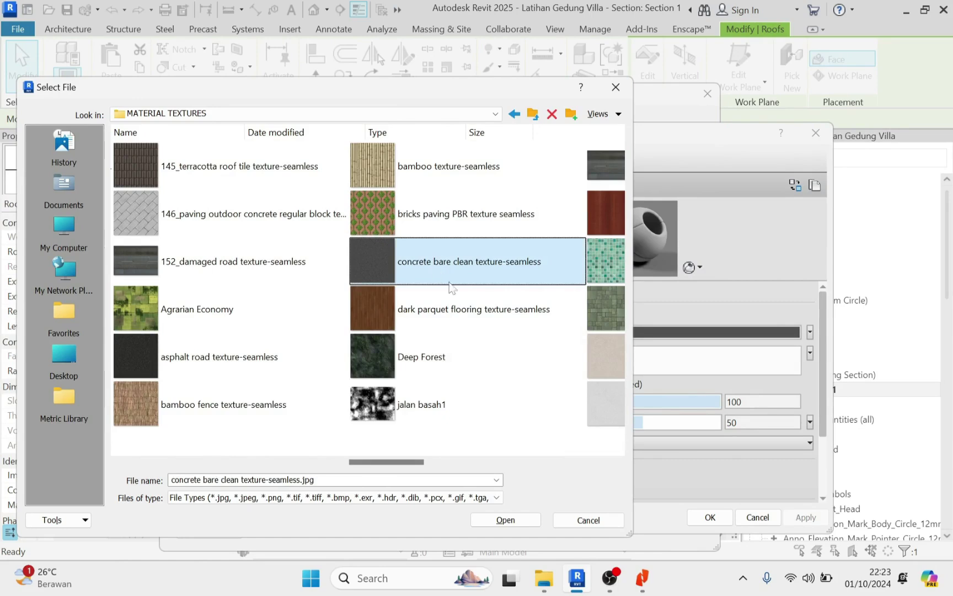
pyautogui.click(505, 520)
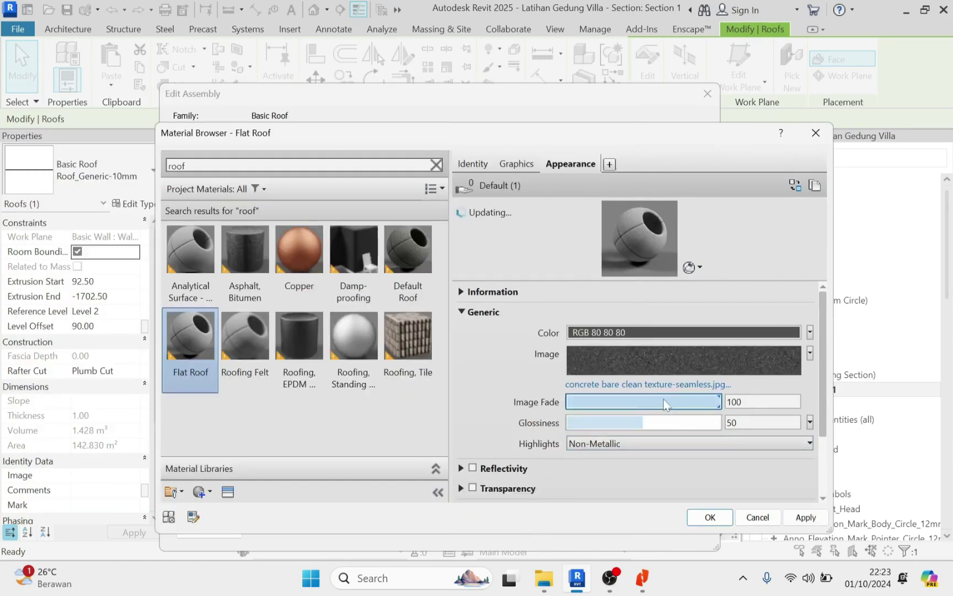
# Reduce the Flat Roof material's glossiness to 0 and accept the material for the structure layer.
pyautogui.moveTo(641, 424); pyautogui.dragTo(563, 424)
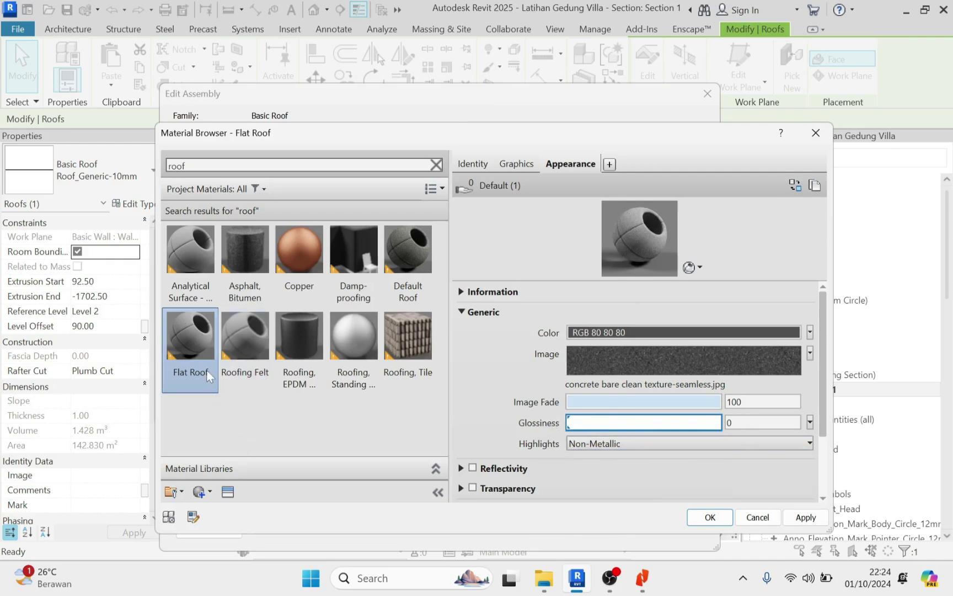
pyautogui.click(805, 517)
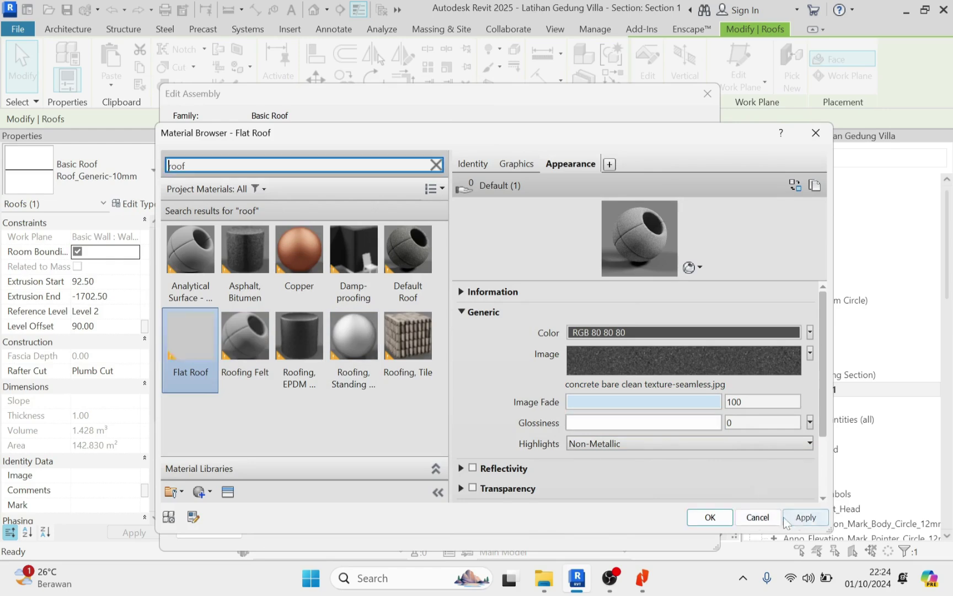
pyautogui.click(710, 517)
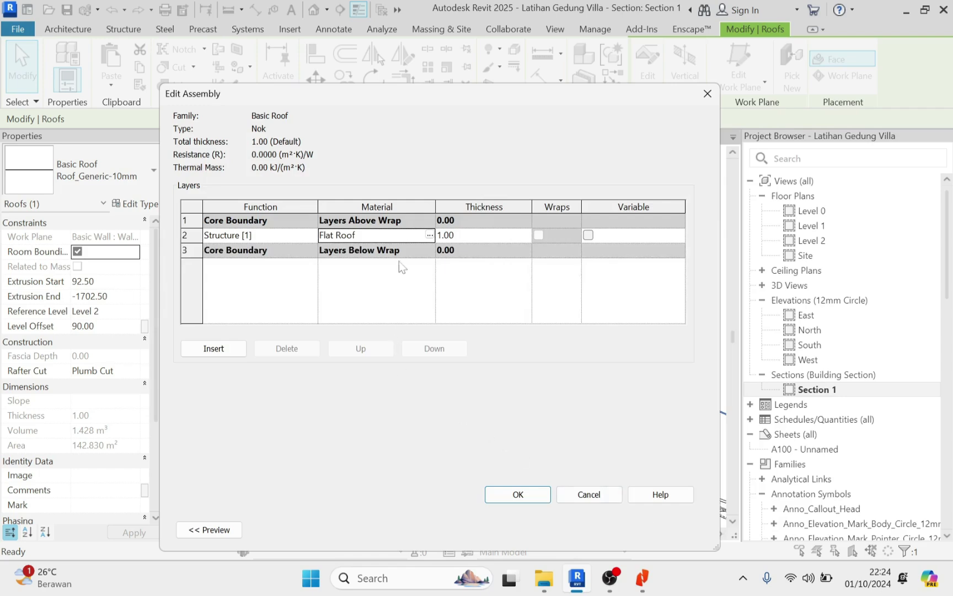
# Set the Nok structure layer's thickness to 15 and apply the new type to the raised roof copy.
pyautogui.click(474, 236)
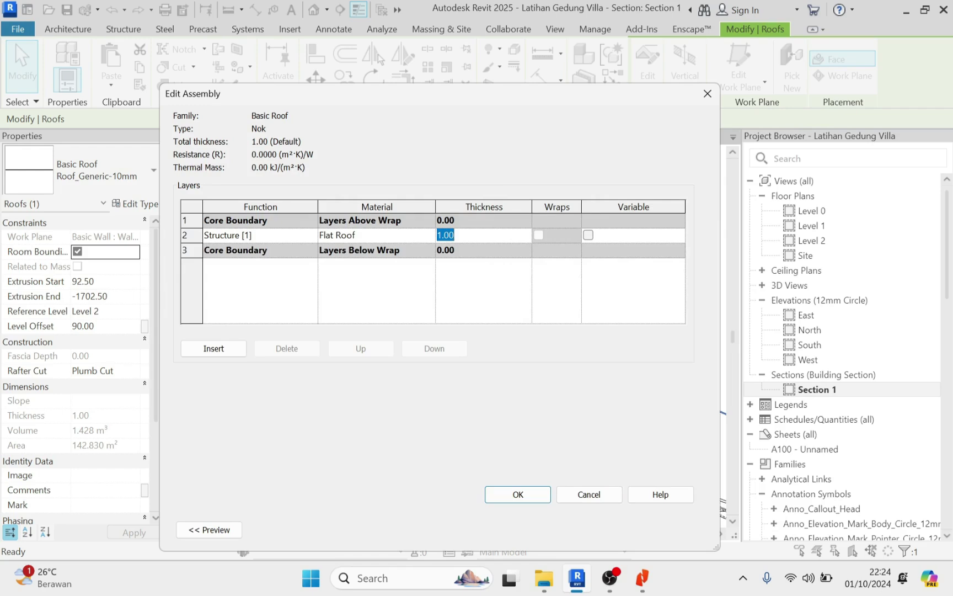
pyautogui.write('15')
pyautogui.click(524, 496)
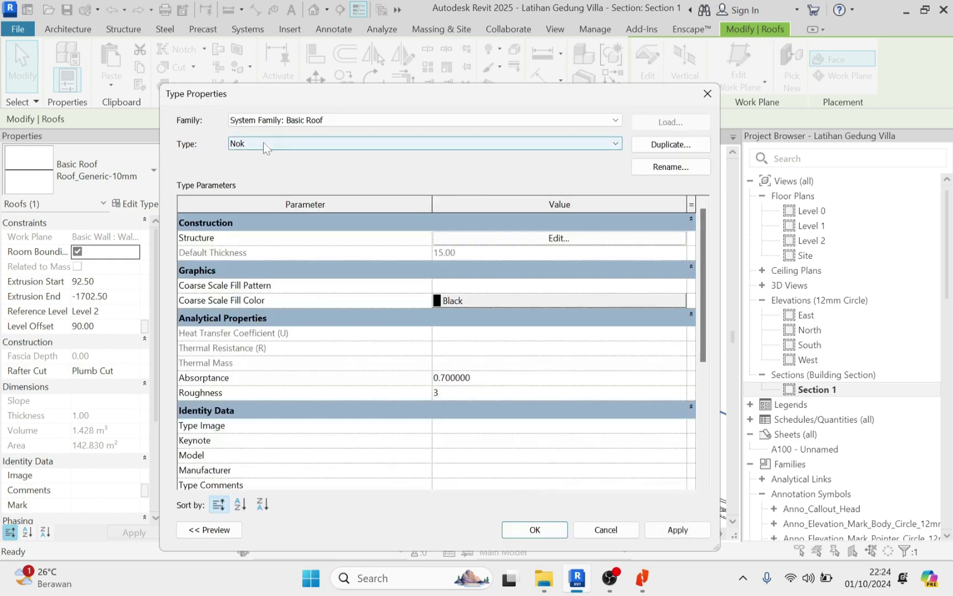
pyautogui.moveTo(592, 592)
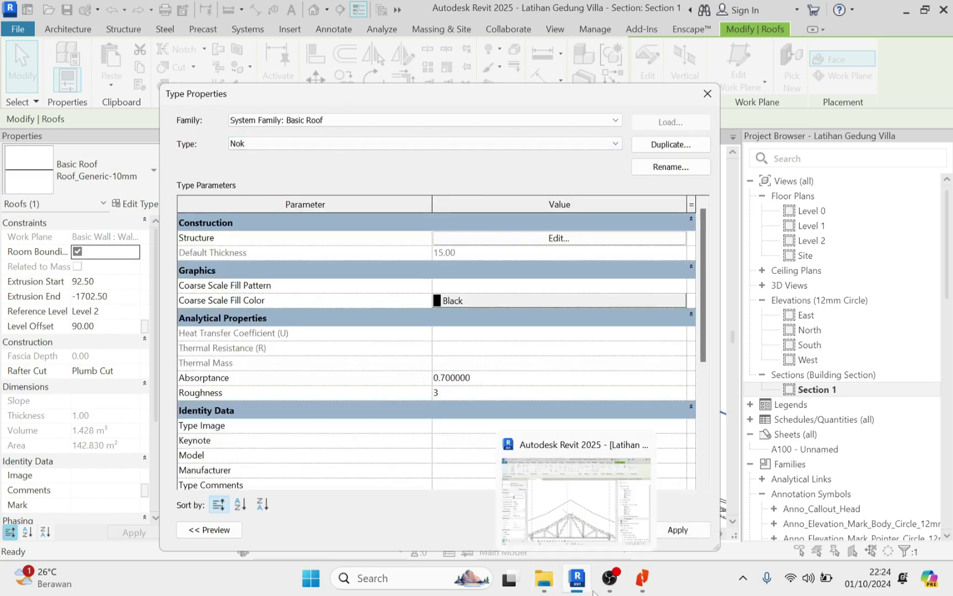
pyautogui.click(676, 529)
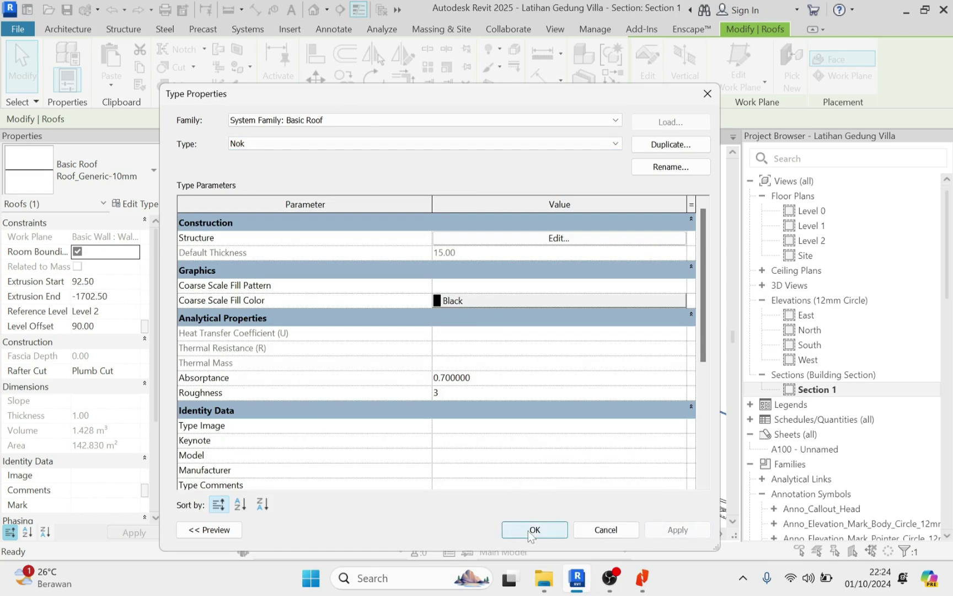
pyautogui.click(535, 530)
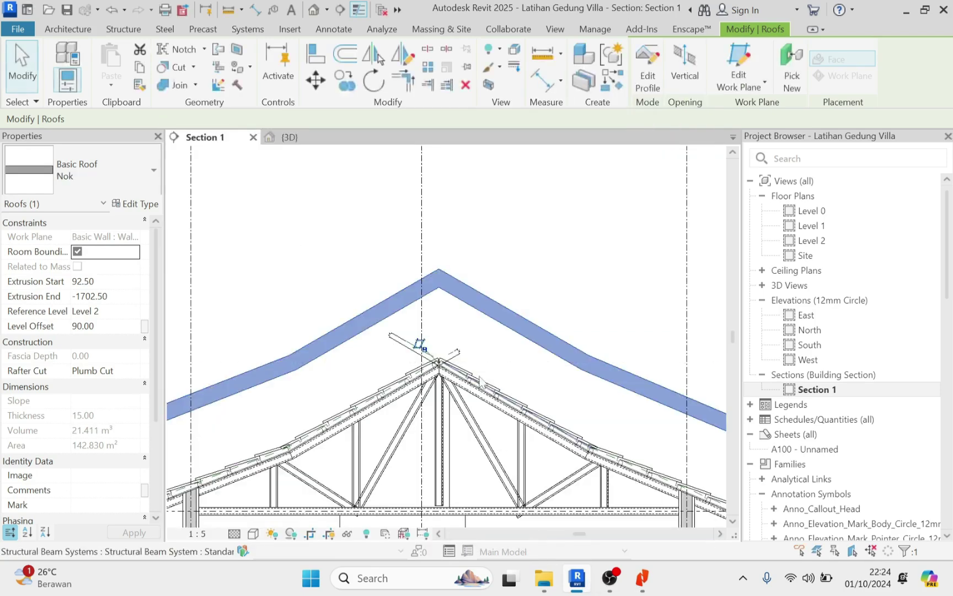
# Check the Nok roof's thickness in the section with a temporary aligned dimension between its upper and lower faces.
pyautogui.click(484, 257)
pyautogui.scroll(2, 451, 292)
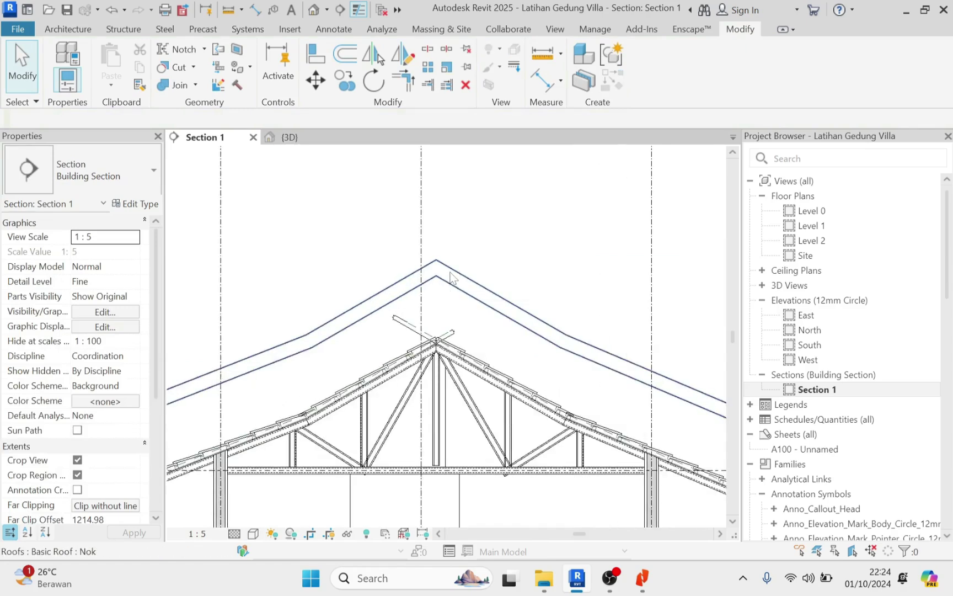
pyautogui.press('d')
pyautogui.press('i')
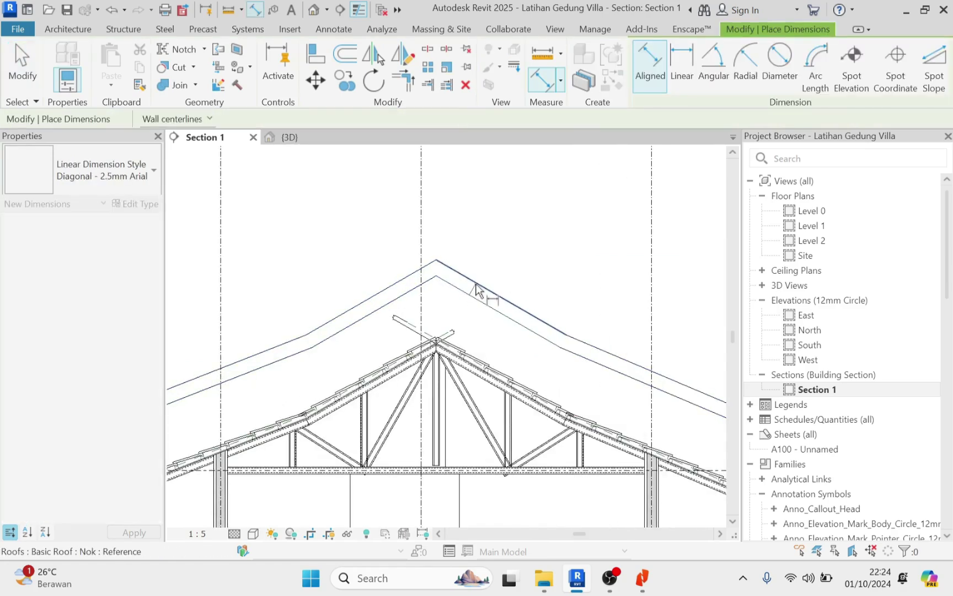
pyautogui.click(476, 283)
pyautogui.scroll(6, 452, 280)
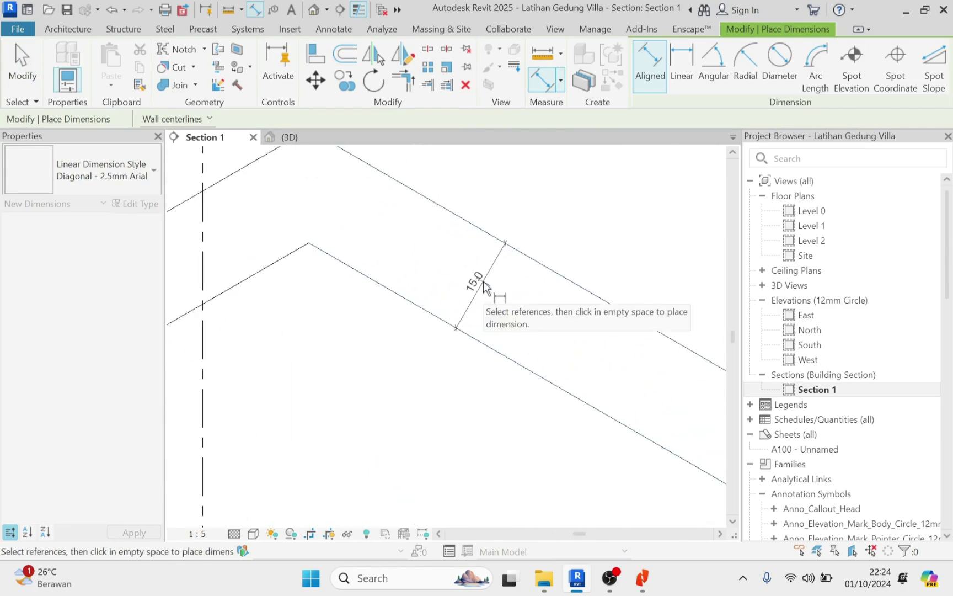
pyautogui.scroll(-5, 483, 282)
pyautogui.press('Escape')
pyautogui.press('Escape')
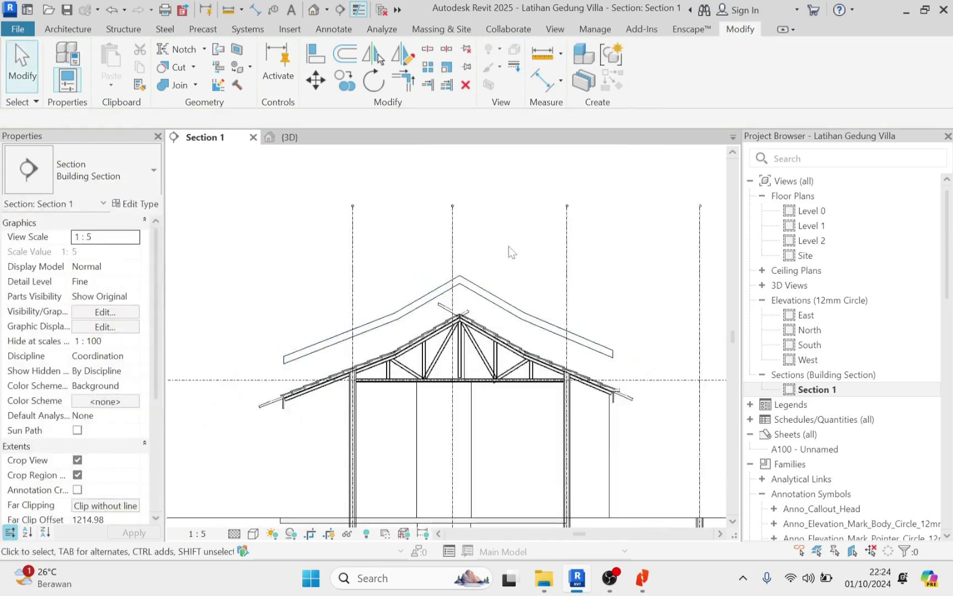
# In the Site plan, start a vertical opening in the Nok roof and pick boundary lines offset 15 on both sides of its ridge.
pyautogui.doubleClick(816, 256)
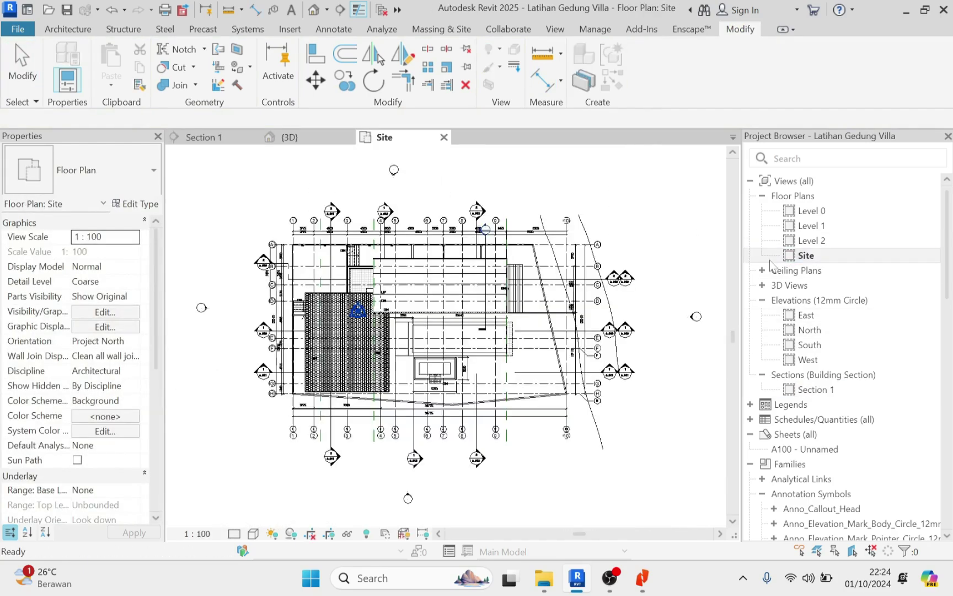
pyautogui.scroll(5, 418, 330)
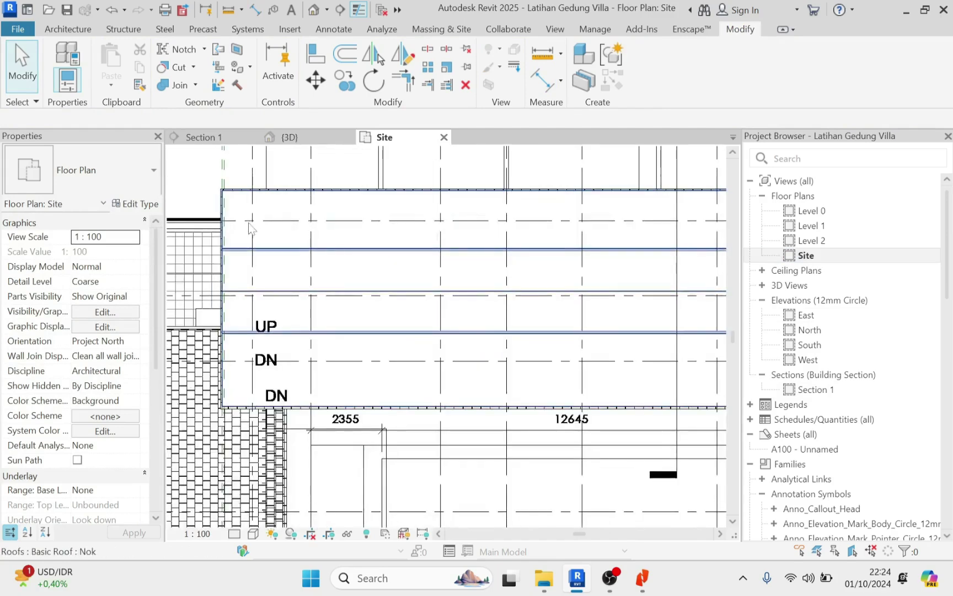
pyautogui.scroll(2, 258, 270)
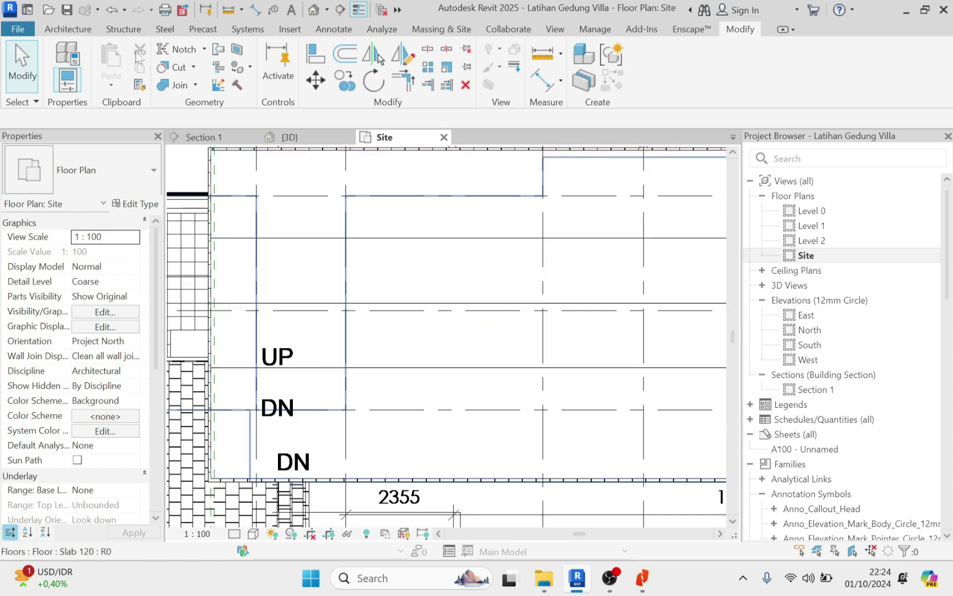
pyautogui.click(69, 32)
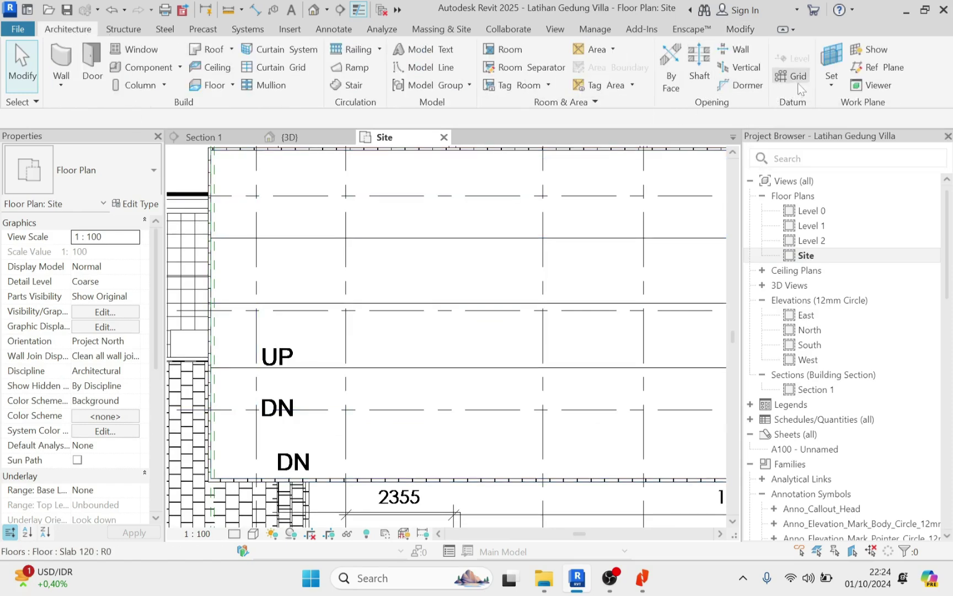
pyautogui.click(748, 69)
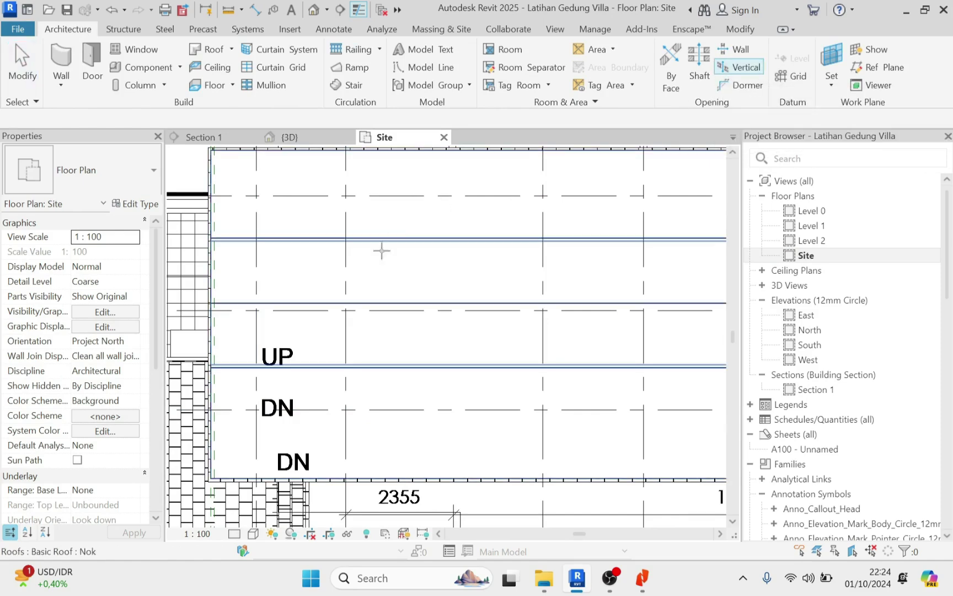
pyautogui.click(323, 267)
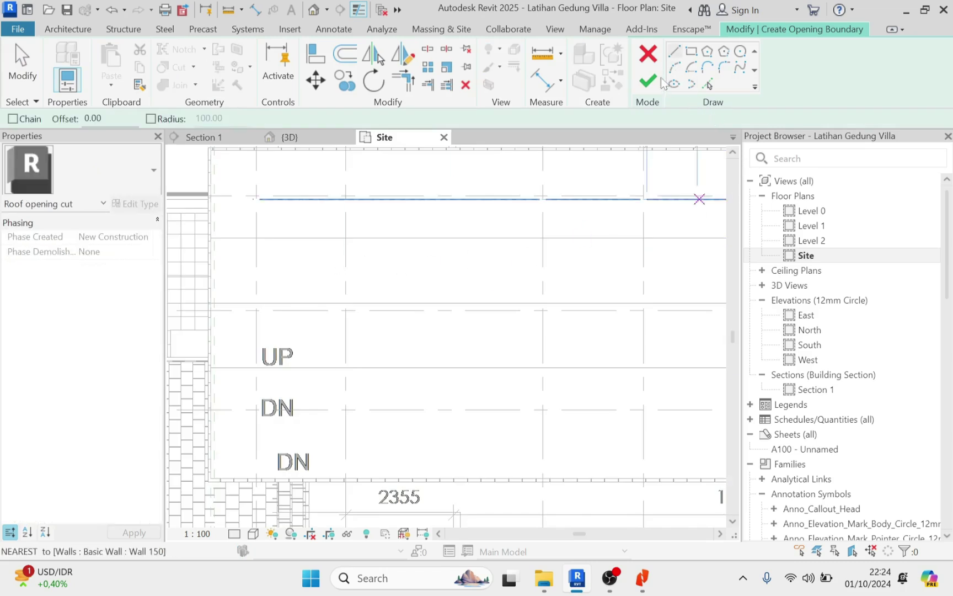
pyautogui.click(708, 84)
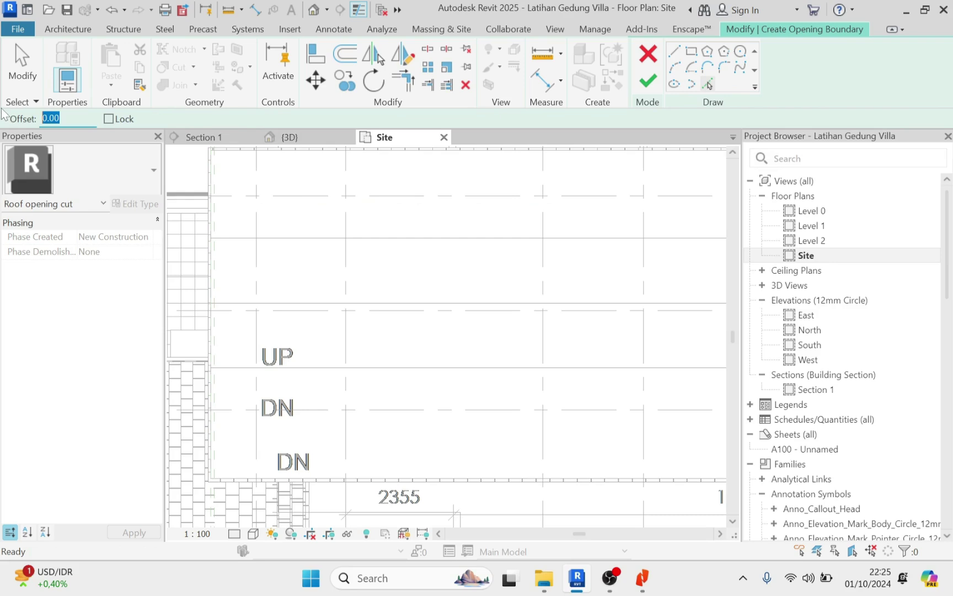
pyautogui.write('15')
pyautogui.click(398, 302)
pyautogui.scroll(2, 300, 314)
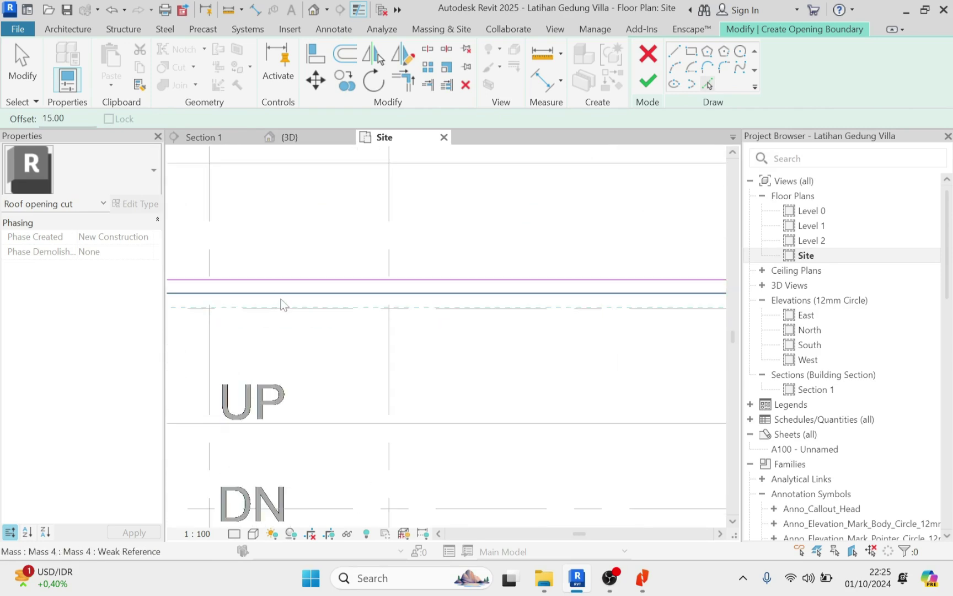
pyautogui.click(283, 305)
# Set the offset to 0 and pick the Nok roof's west end and north eave edges as opening boundary lines.
pyautogui.scroll(-3, 347, 320)
pyautogui.scroll(2, 334, 292)
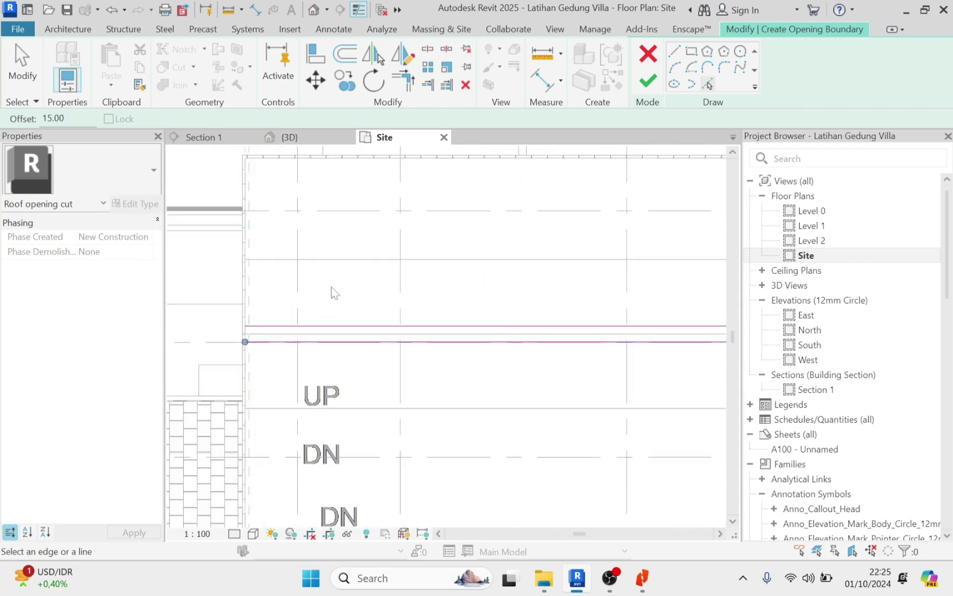
pyautogui.scroll(1, 333, 292)
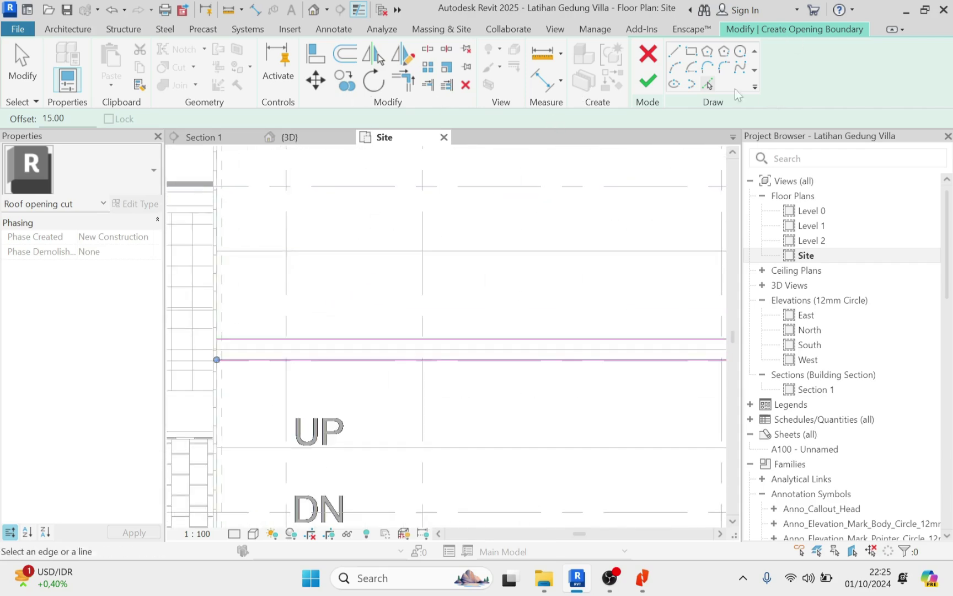
pyautogui.moveTo(74, 118); pyautogui.dragTo(3, 108)
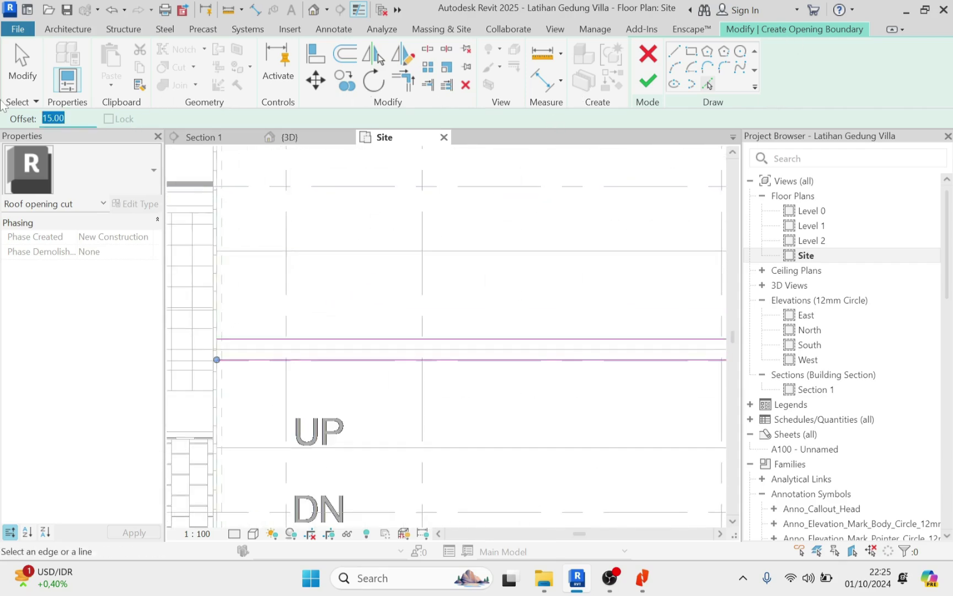
pyautogui.write('0')
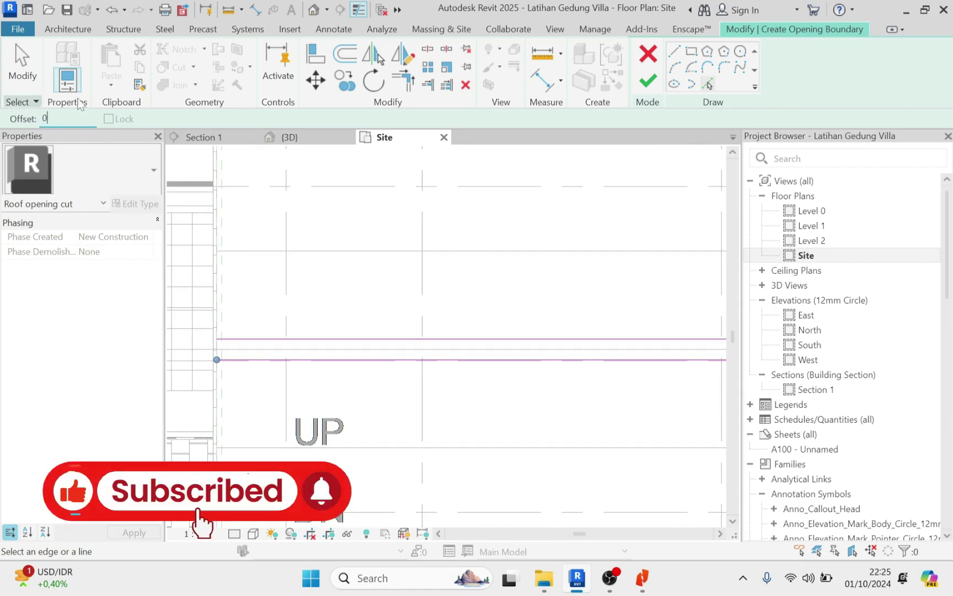
pyautogui.scroll(2, 219, 292)
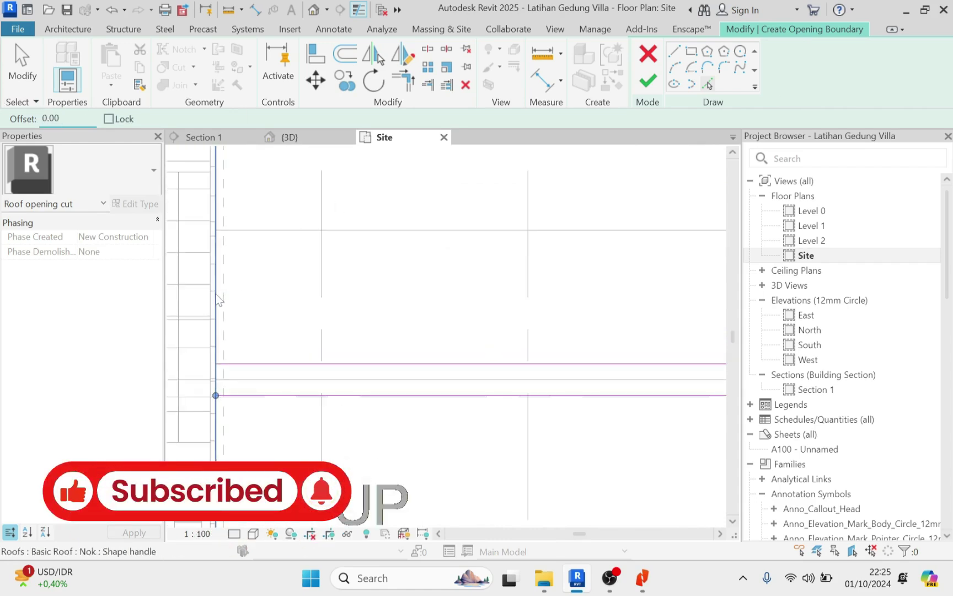
pyautogui.click(216, 294)
pyautogui.scroll(-6, 240, 346)
pyautogui.scroll(5, 241, 210)
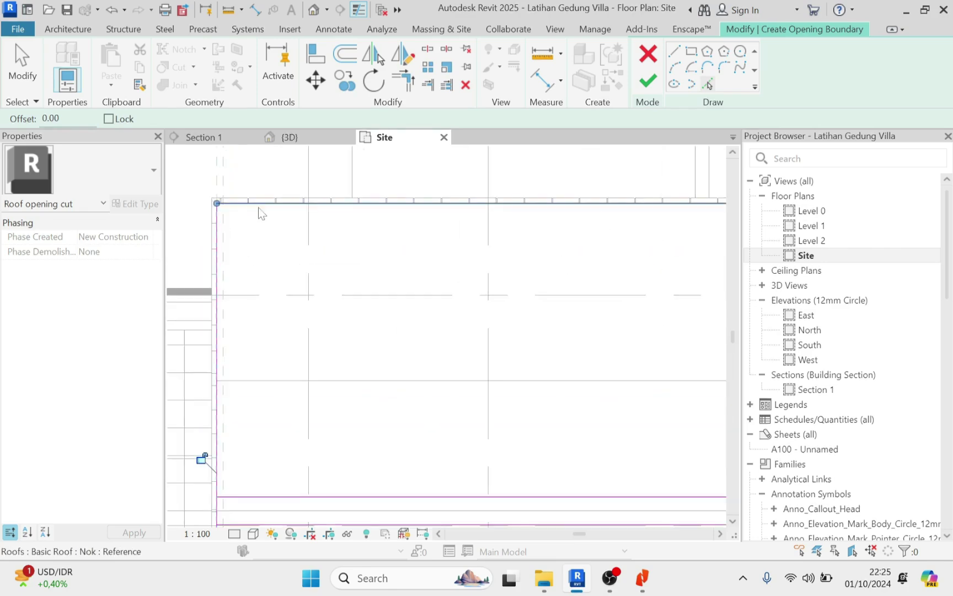
pyautogui.click(261, 206)
pyautogui.scroll(-4, 261, 206)
pyautogui.moveTo(584, 241); pyautogui.dragTo(541, 244, button='middle')
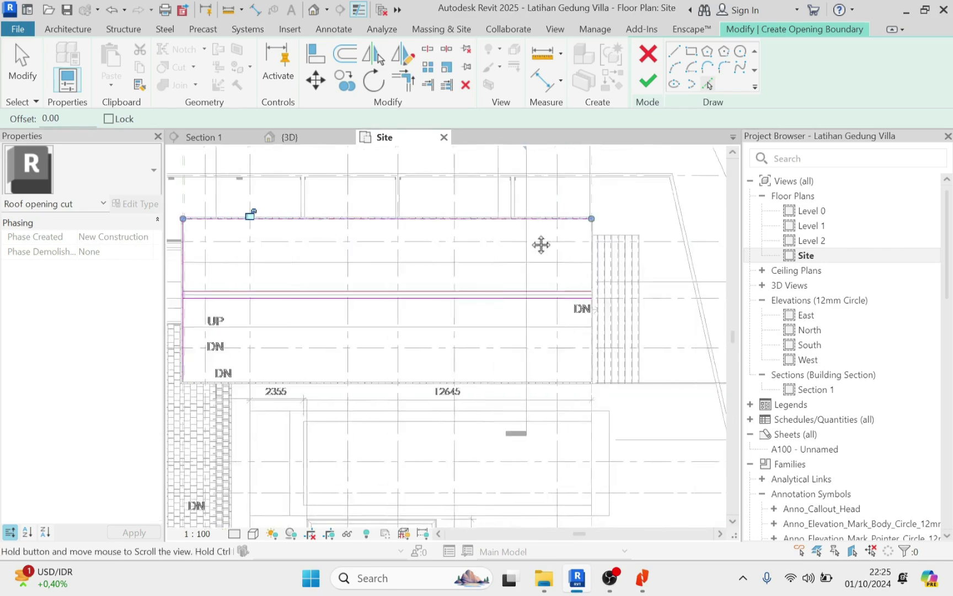
# Add the Nok roof's east end and south eave edges to the opening boundary.
pyautogui.scroll(5, 566, 223)
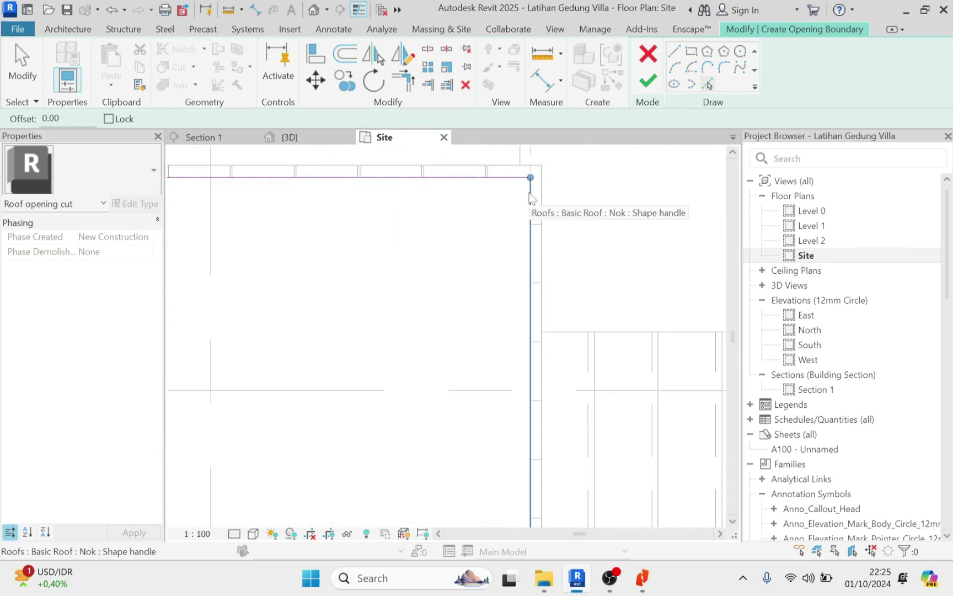
pyautogui.click(531, 197)
pyautogui.scroll(-2, 547, 368)
pyautogui.moveTo(495, 357); pyautogui.dragTo(526, 236, button='middle')
pyautogui.moveTo(499, 472); pyautogui.dragTo(531, 370, button='middle')
pyautogui.scroll(3, 521, 389)
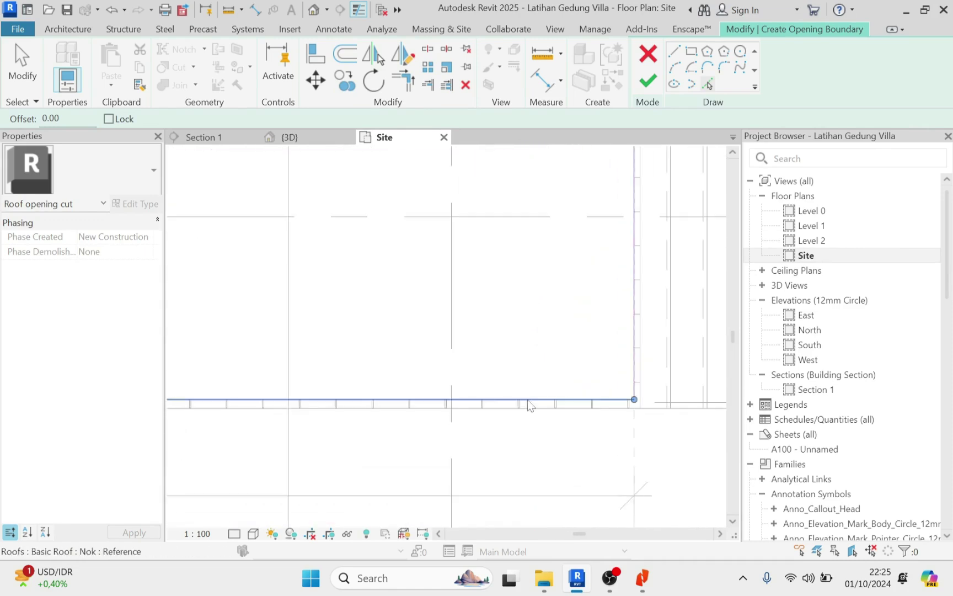
pyautogui.click(527, 399)
pyautogui.scroll(-4, 690, 380)
pyautogui.moveTo(348, 356); pyautogui.dragTo(669, 394, button='middle')
pyautogui.moveTo(205, 341); pyautogui.dragTo(773, 330, button='middle')
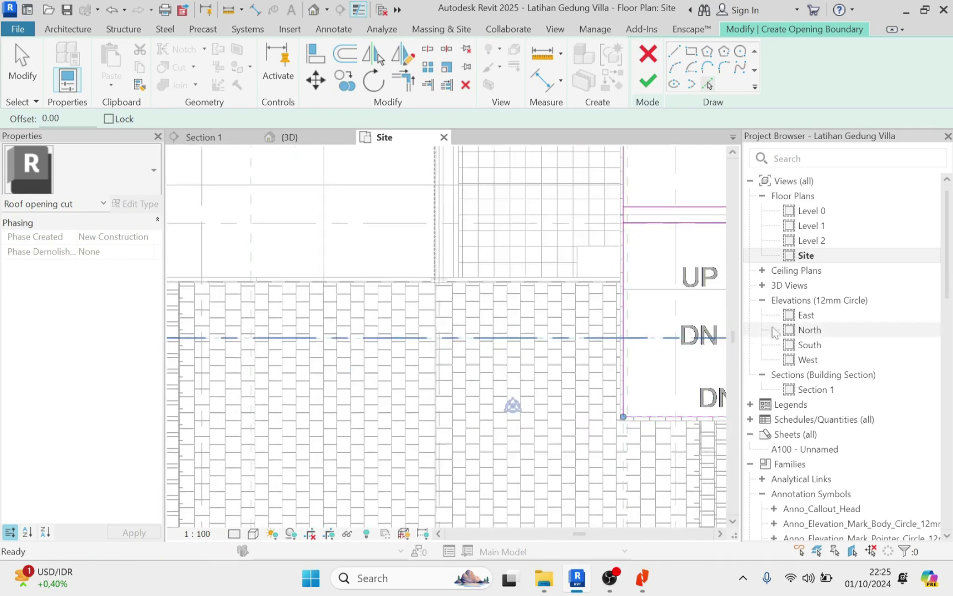
# Split the west and east boundary lines between the two parallel ridge offset lines.
pyautogui.moveTo(621, 288); pyautogui.dragTo(439, 330, button='middle')
pyautogui.scroll(5, 441, 264)
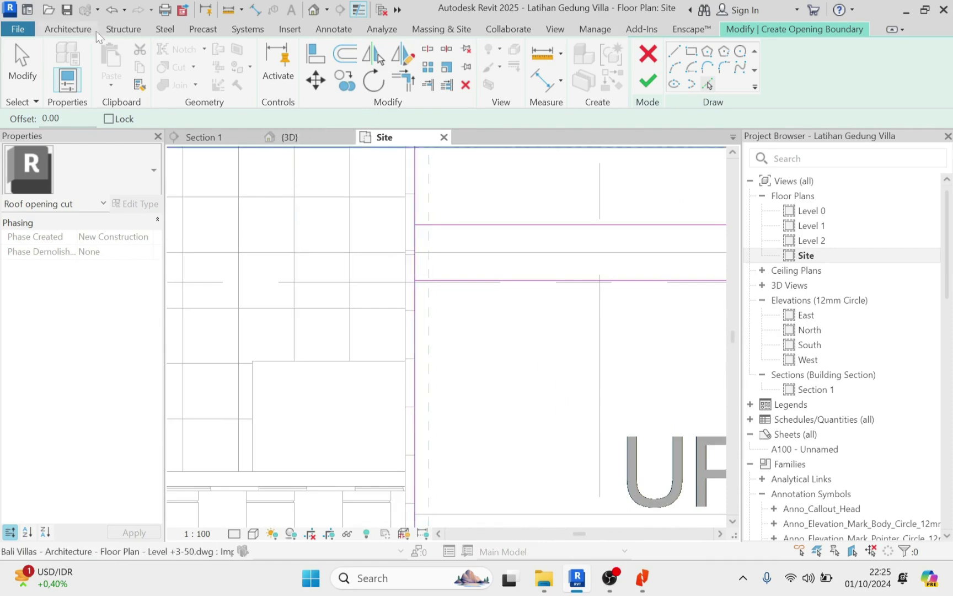
pyautogui.click(430, 48)
pyautogui.scroll(-3, 424, 251)
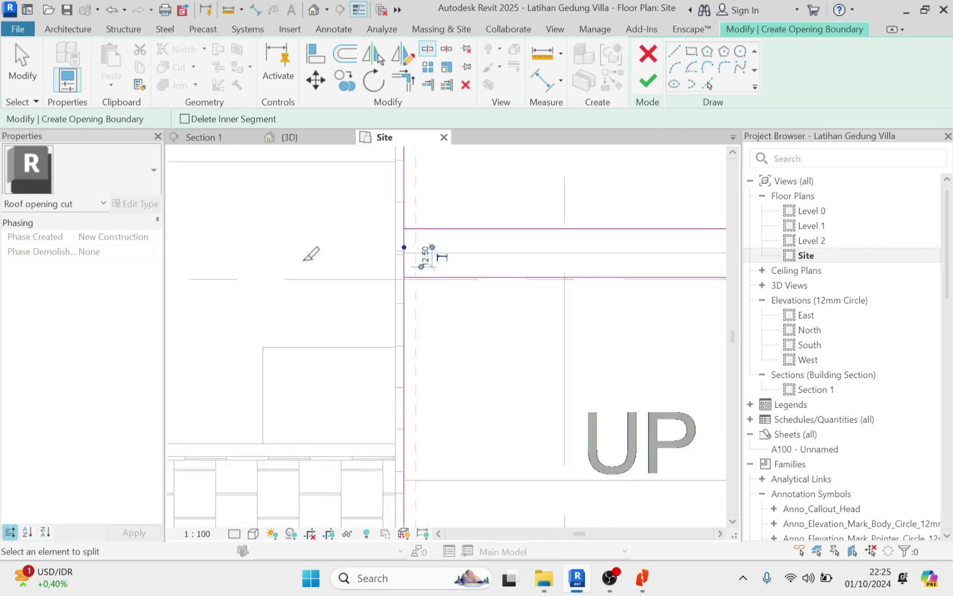
pyautogui.scroll(4, 560, 250)
pyautogui.scroll(3, 527, 243)
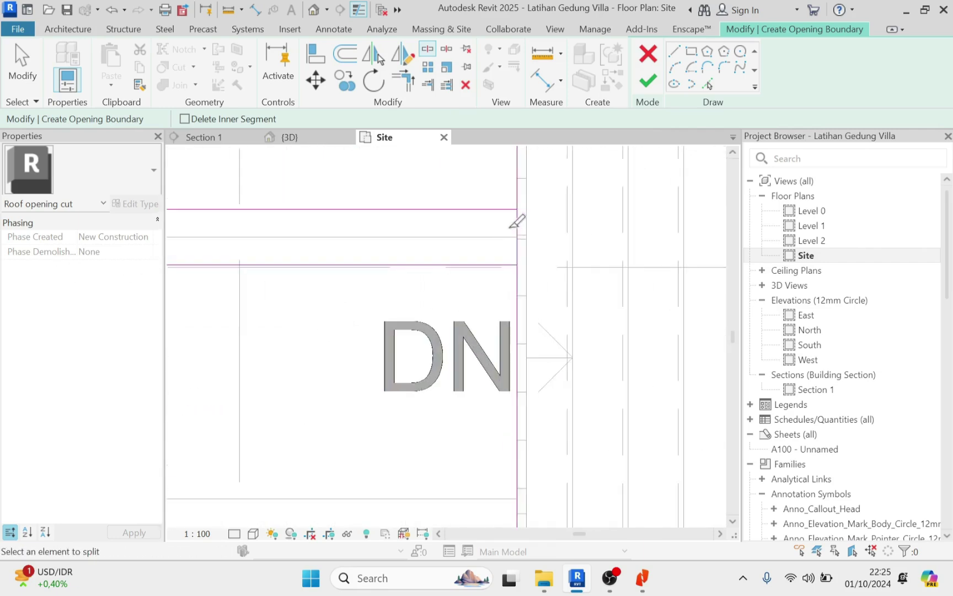
pyautogui.moveTo(525, 216); pyautogui.dragTo(532, 288, button='middle')
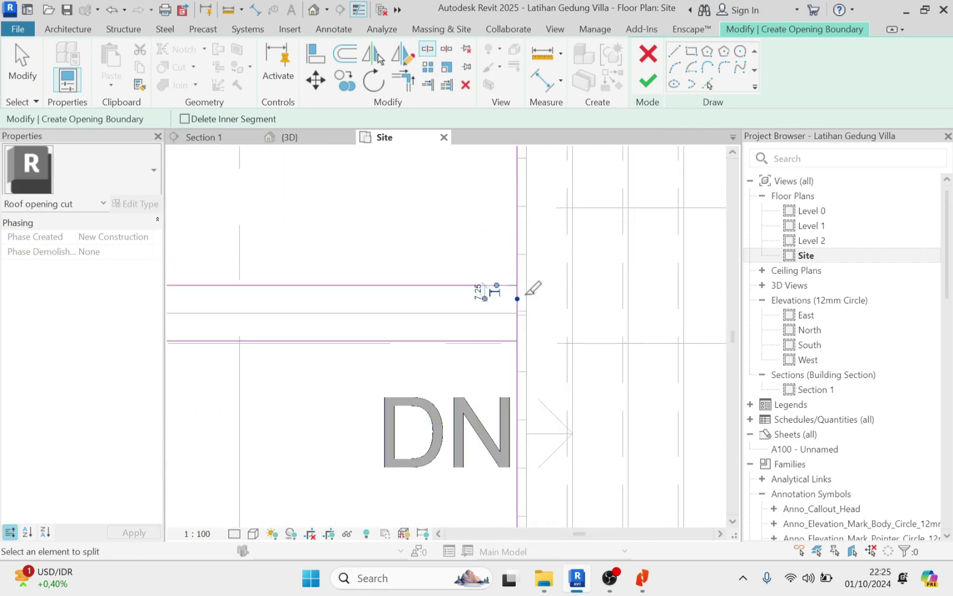
# Trim the ridge offset lines and end lines into corners, forming two closed rectangles with a narrow strip between them along the ridge.
pyautogui.press('t')
pyautogui.press('r')
pyautogui.click(514, 286)
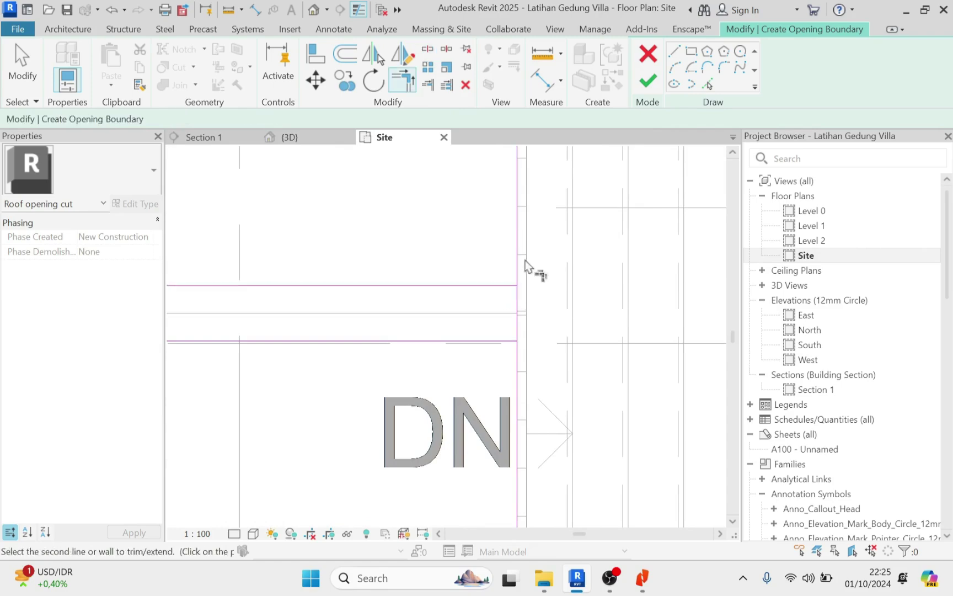
pyautogui.click(505, 342)
pyautogui.click(518, 351)
pyautogui.scroll(-6, 603, 358)
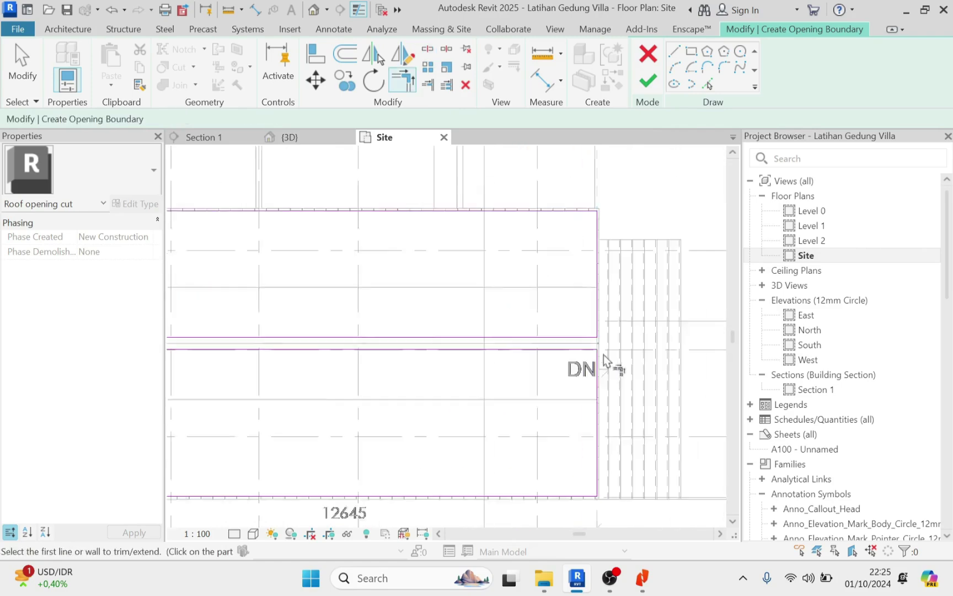
pyautogui.moveTo(600, 326); pyautogui.dragTo(876, 342, button='middle')
pyautogui.scroll(3, 489, 377)
pyautogui.scroll(2, 466, 357)
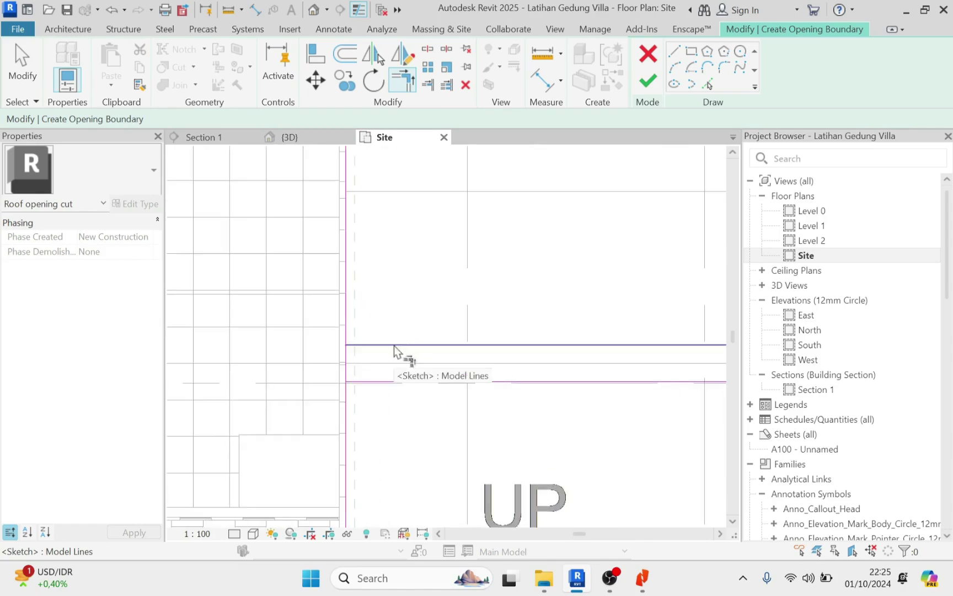
pyautogui.click(353, 388)
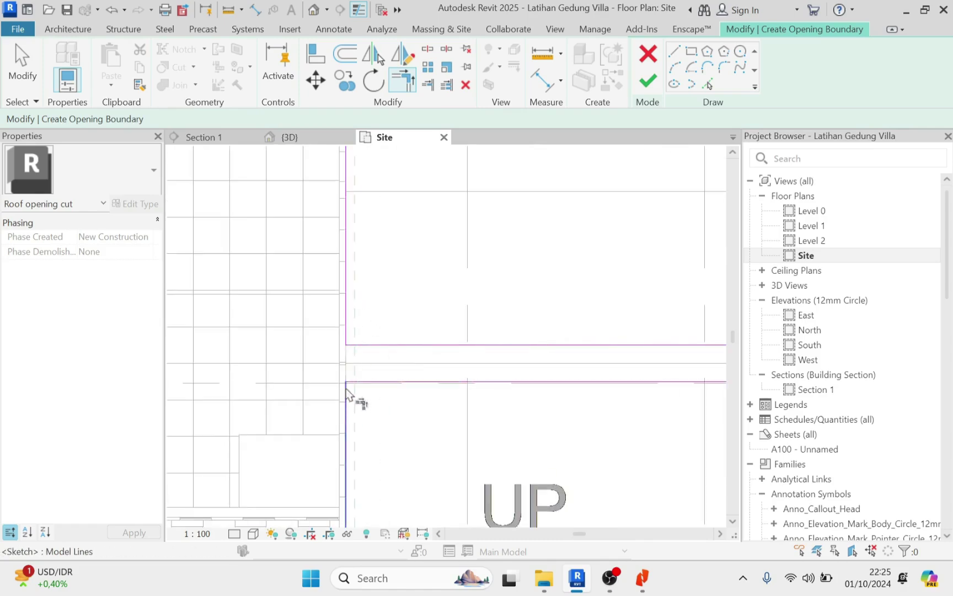
pyautogui.click(348, 392)
# Finish the opening boundary and inspect the remaining ridge cap strip in the 3D view.
pyautogui.scroll(-5, 360, 400)
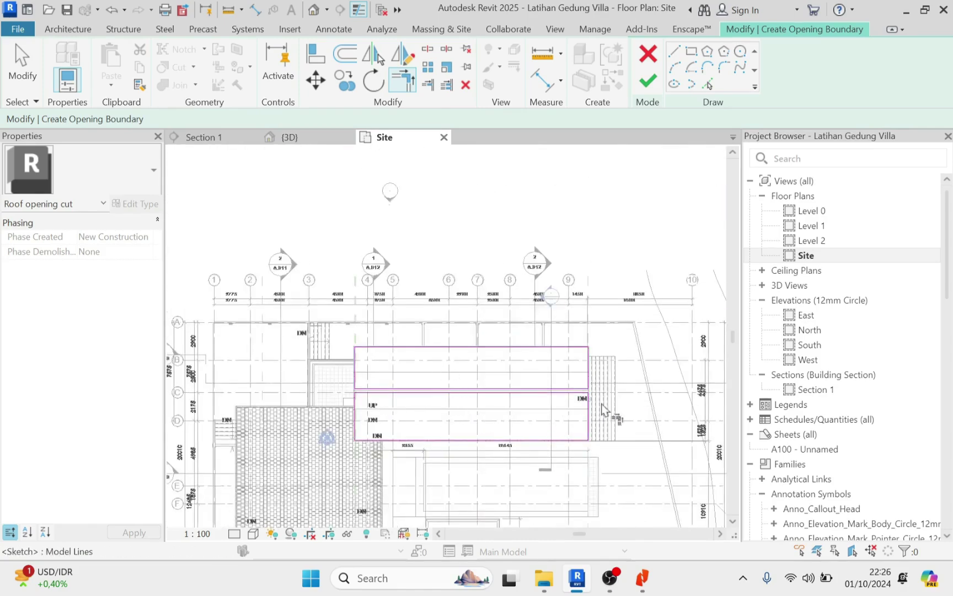
pyautogui.moveTo(602, 409); pyautogui.dragTo(595, 361, button='middle')
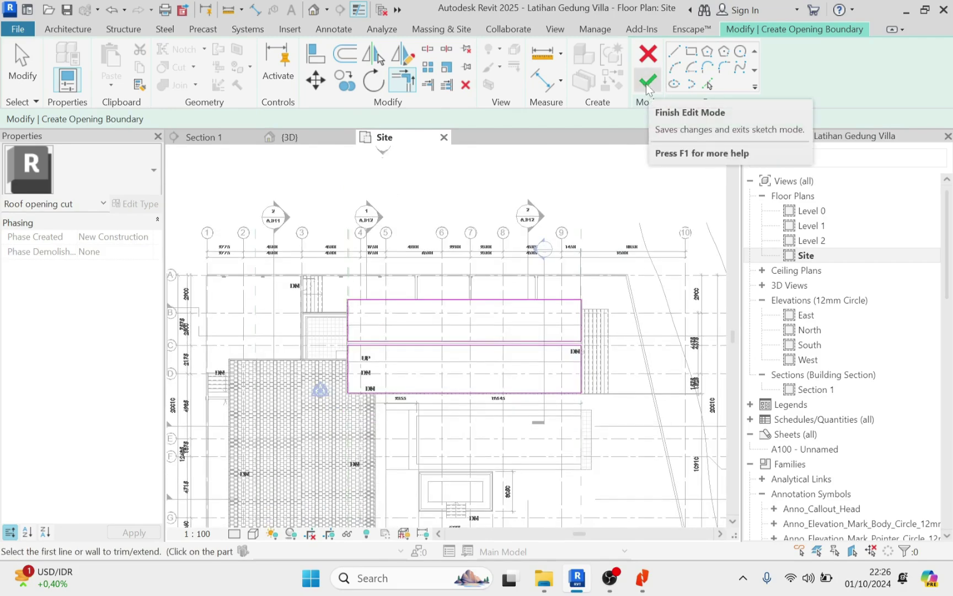
pyautogui.click(648, 84)
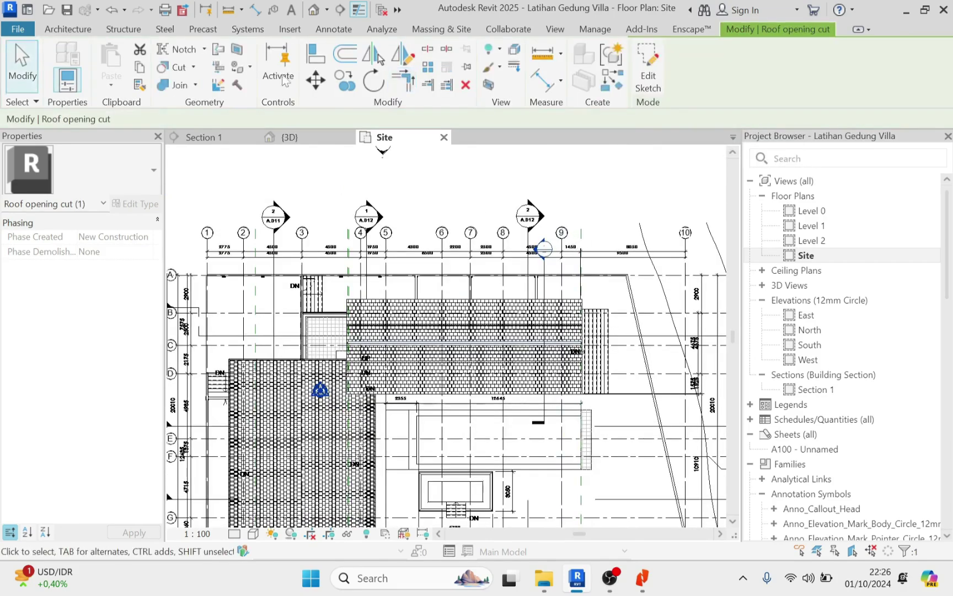
pyautogui.click(325, 11)
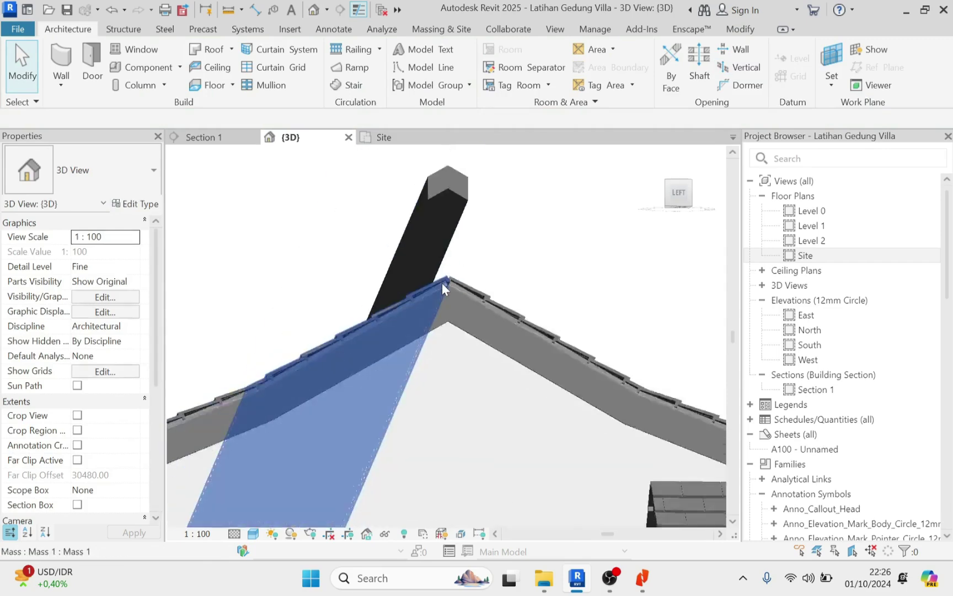
pyautogui.keyDown('shift'); pyautogui.moveTo(452, 289); pyautogui.dragTo(439, 249, button='middle'); pyautogui.keyUp('shift')
pyautogui.scroll(5, 439, 249)
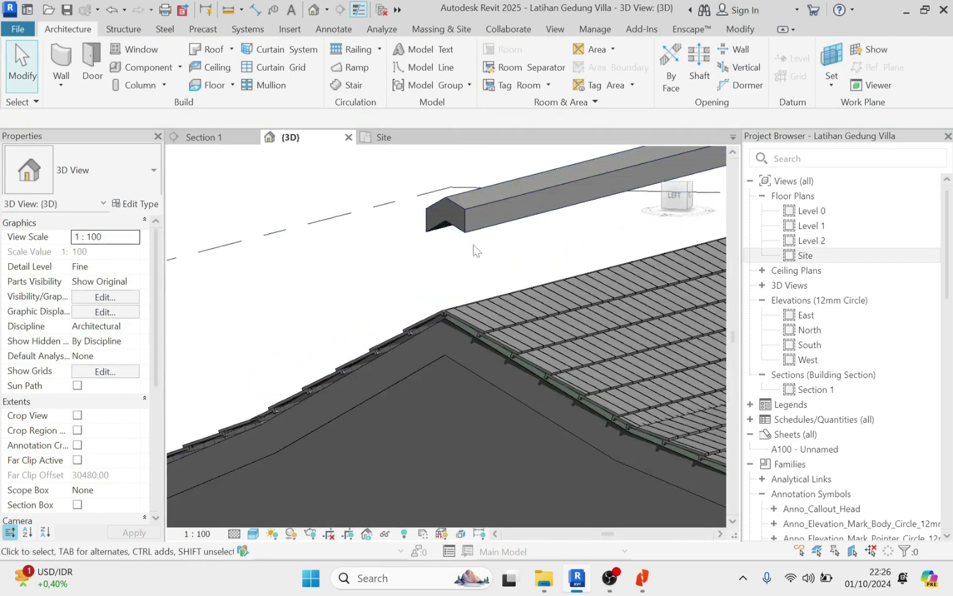
# Open the Section 1 view and select the Nok ridge cap together with its opening above the ridge.
pyautogui.doubleClick(819, 390)
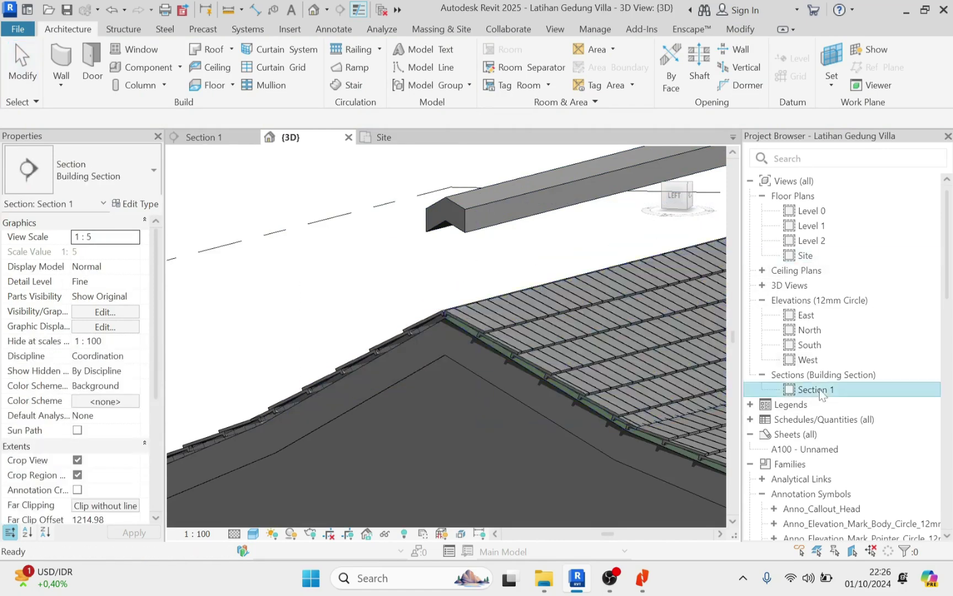
pyautogui.scroll(5, 477, 262)
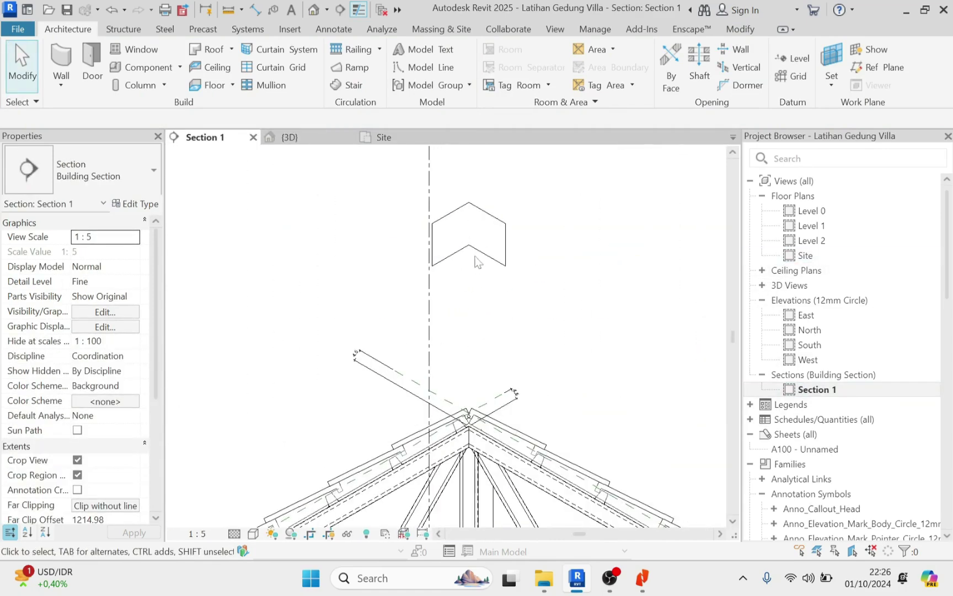
pyautogui.click(481, 215)
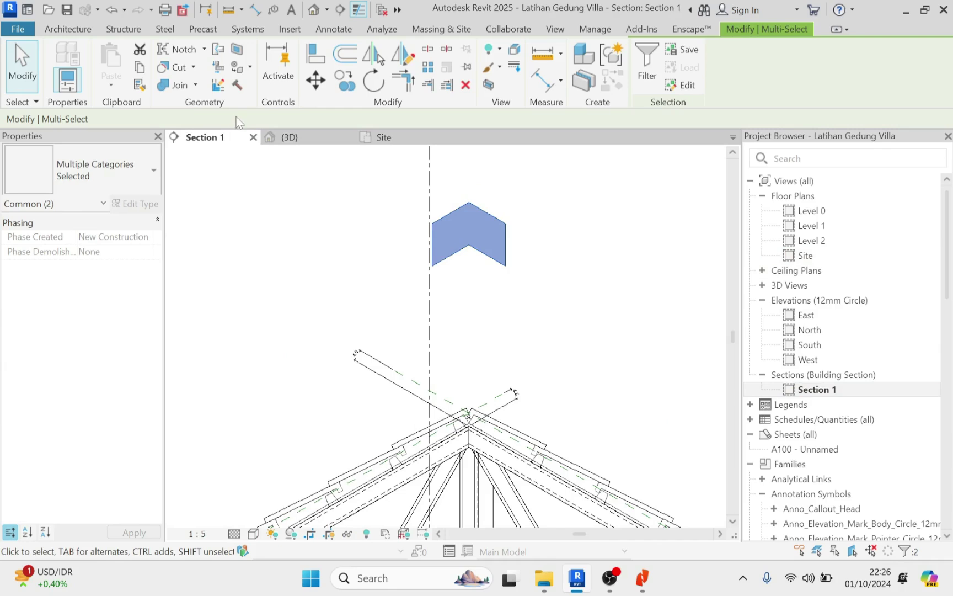
pyautogui.press('m')
pyautogui.press('v')
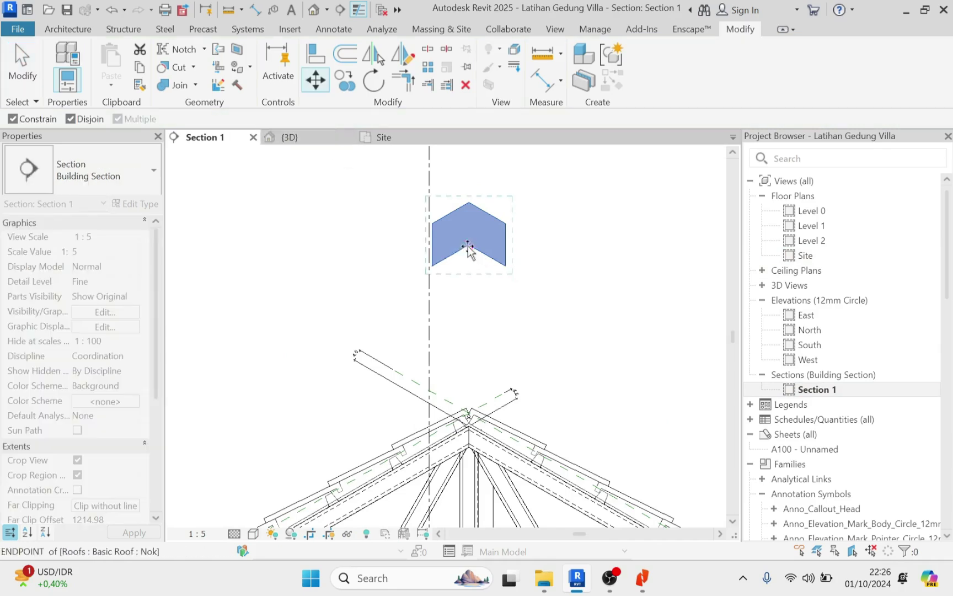
pyautogui.click(473, 326)
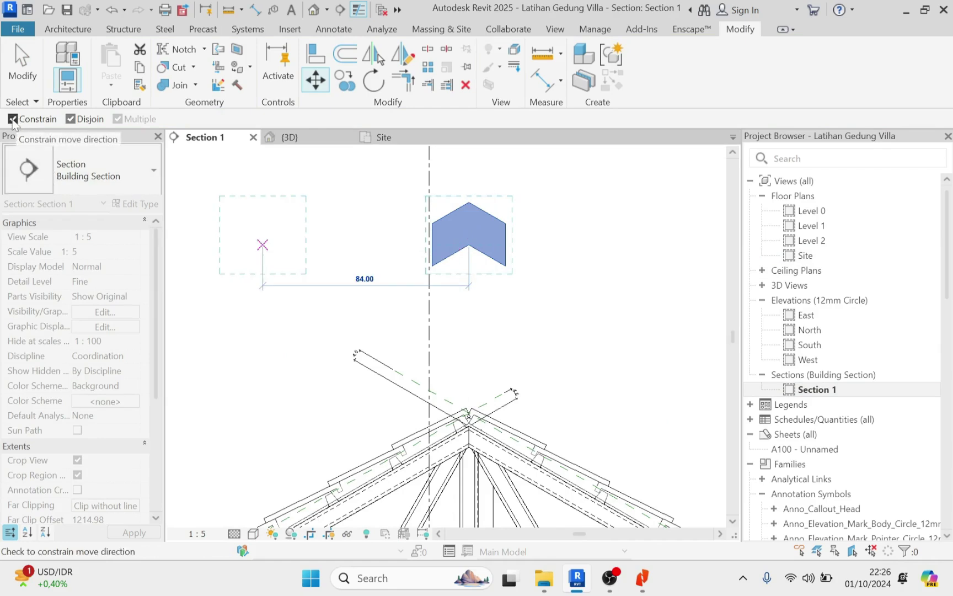
pyautogui.click(71, 120)
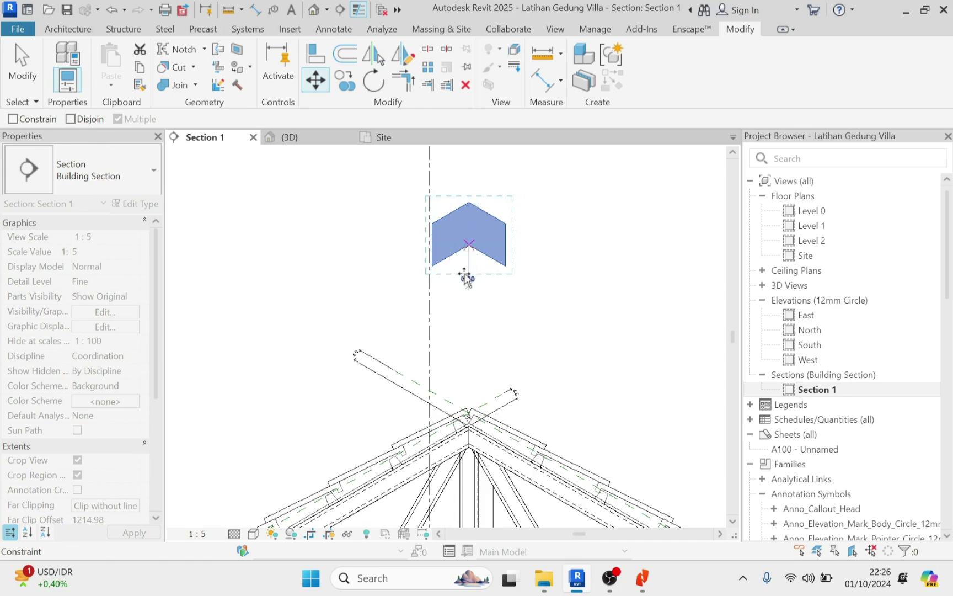
pyautogui.scroll(1, 465, 425)
pyautogui.press('Escape')
pyautogui.press('Escape')
pyautogui.click(468, 201)
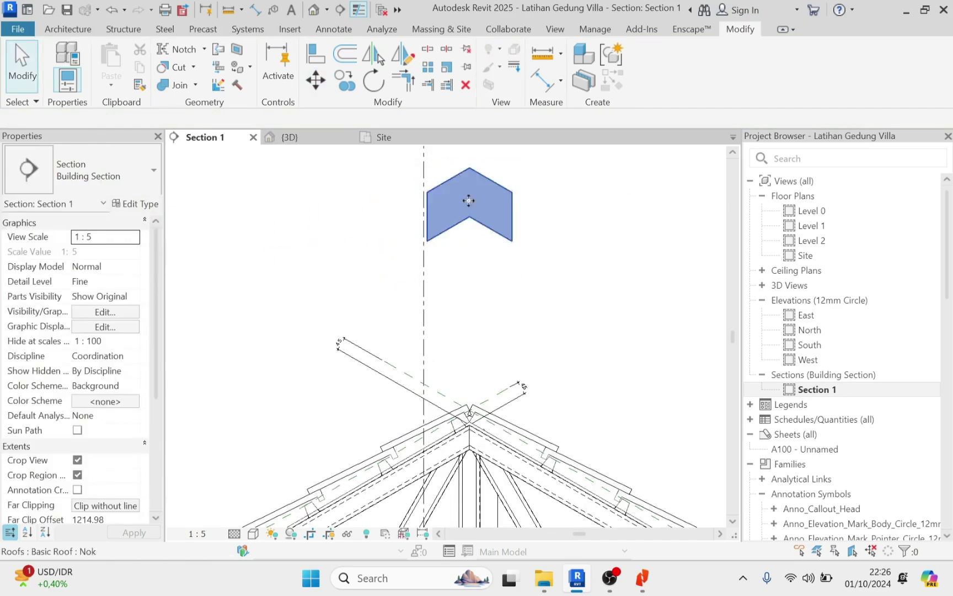
pyautogui.click(468, 200)
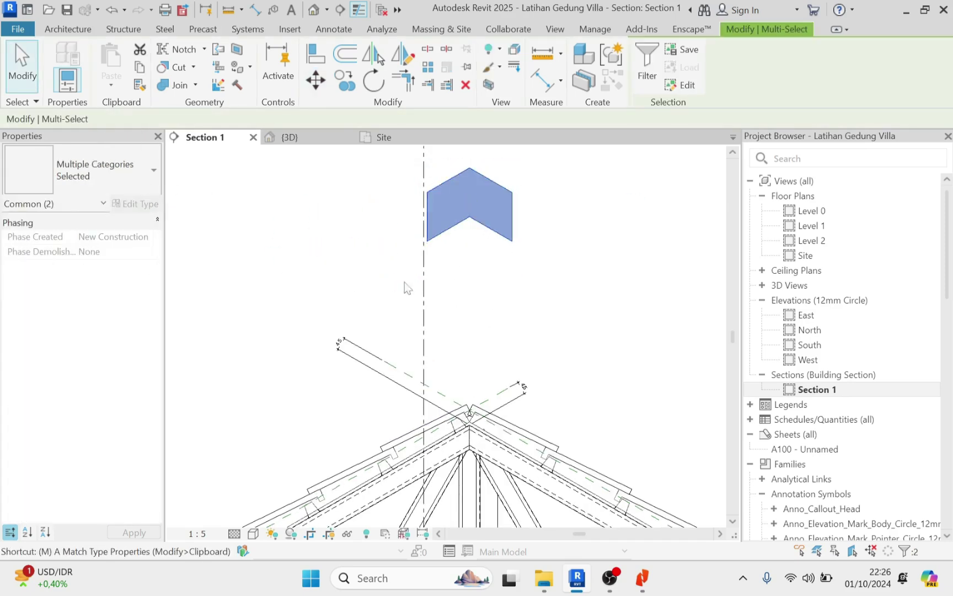
pyautogui.press('v')
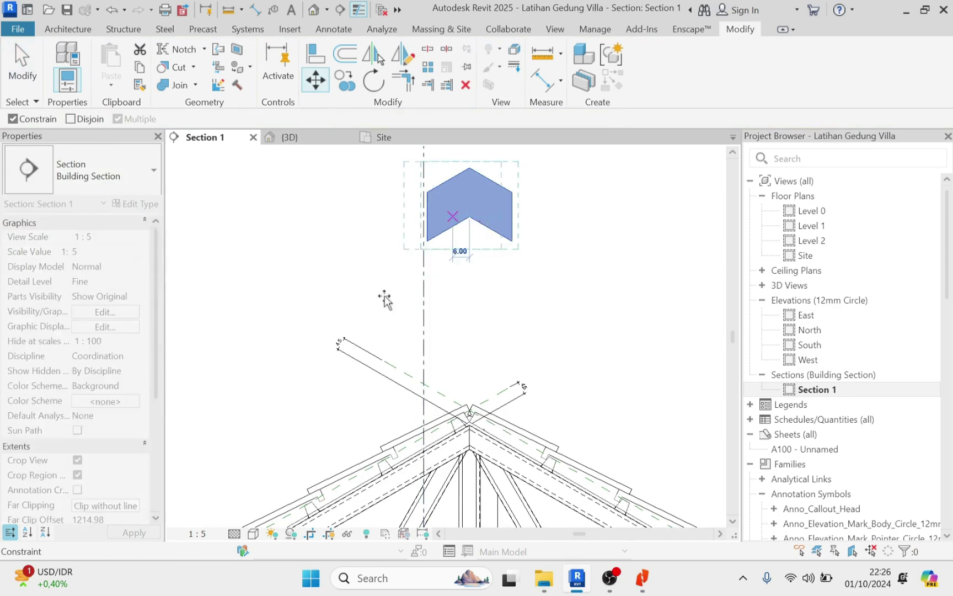
pyautogui.click(13, 119)
pyautogui.press('Escape')
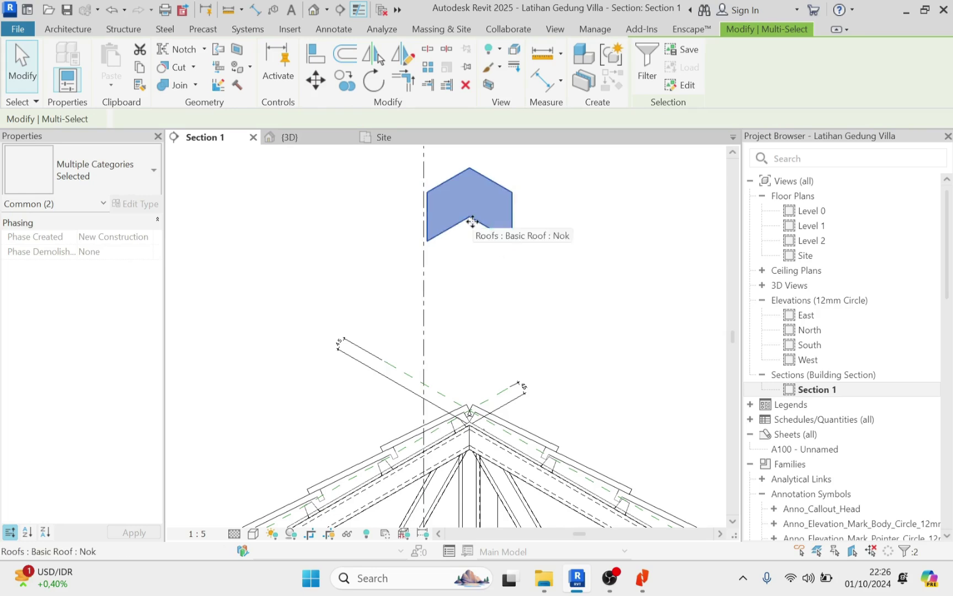
# Move the selected Nok ridge cap unconstrained from its underside apex onto the truss peak at the ridge.
pyautogui.press('m')
pyautogui.press('v')
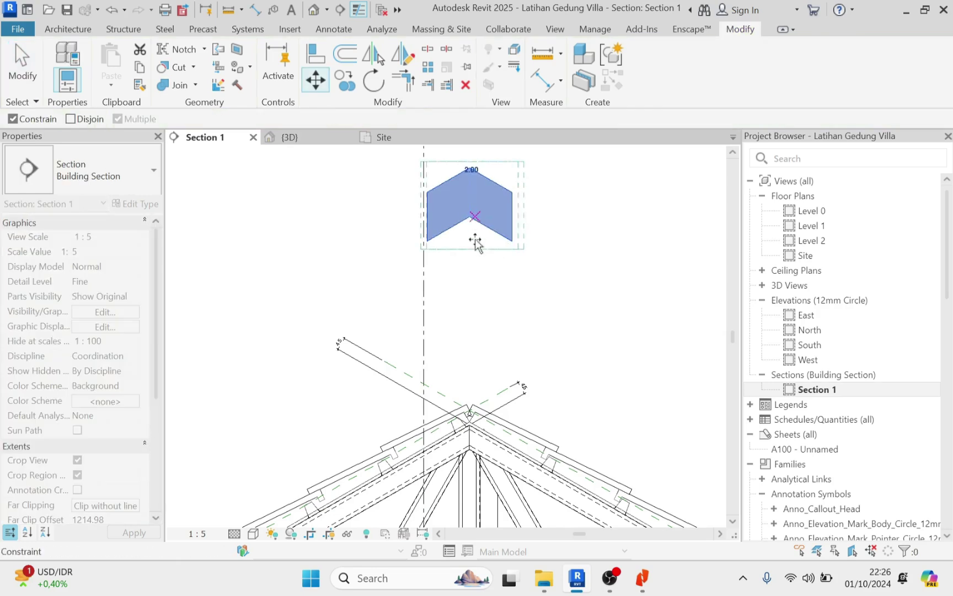
pyautogui.click(475, 243)
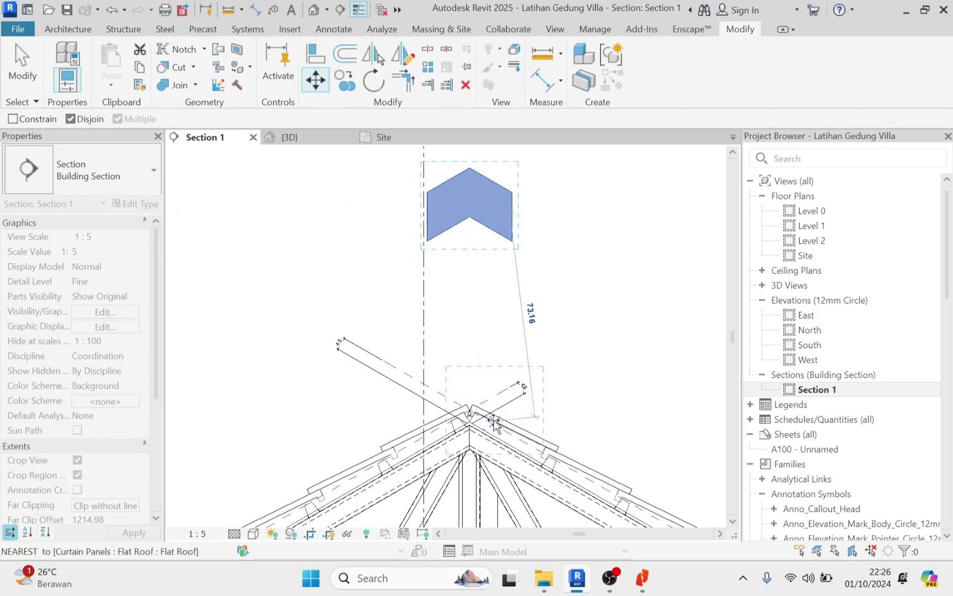
pyautogui.scroll(5, 471, 419)
pyautogui.scroll(4, 462, 448)
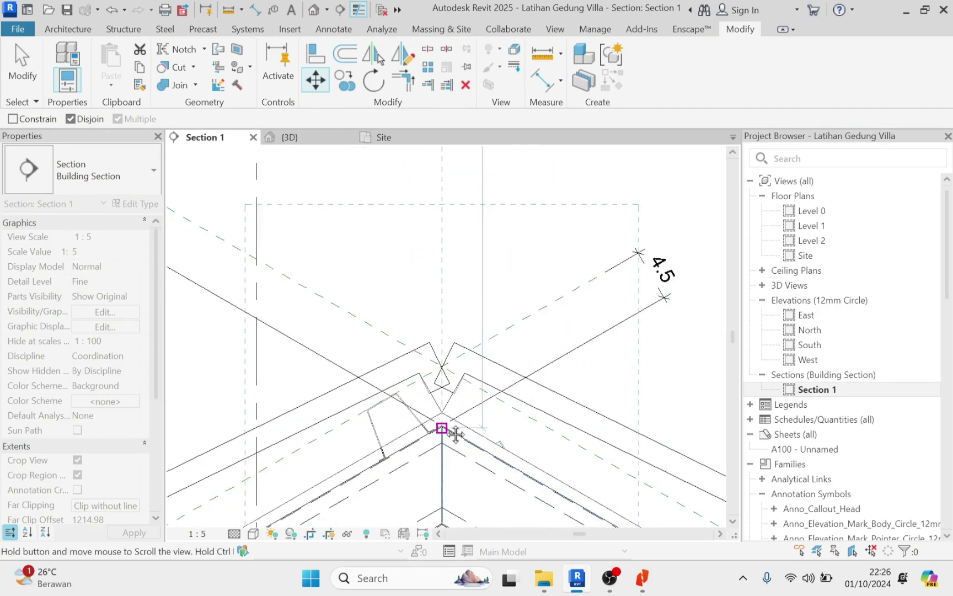
pyautogui.scroll(2, 444, 396)
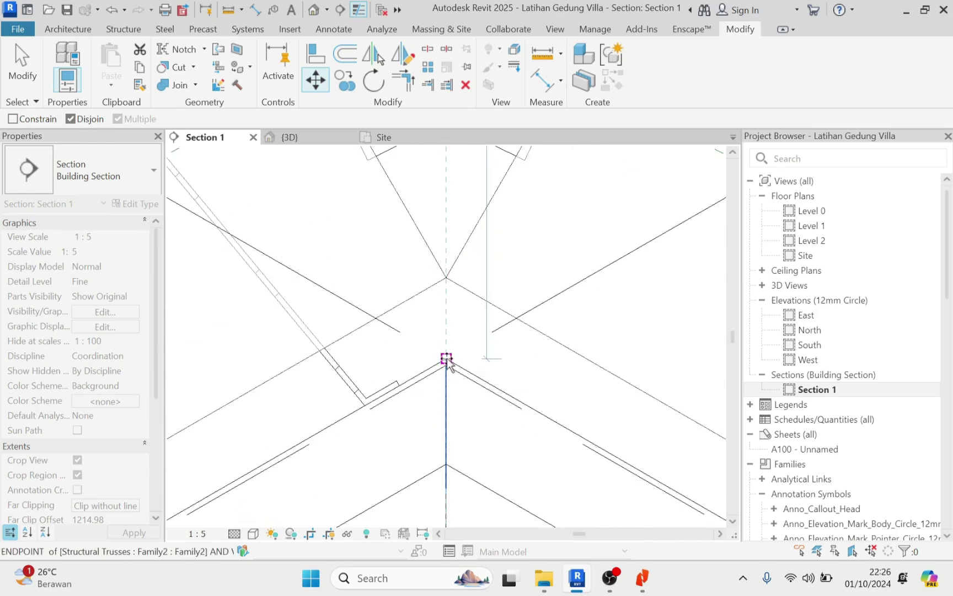
pyautogui.click(446, 359)
pyautogui.scroll(-5, 430, 364)
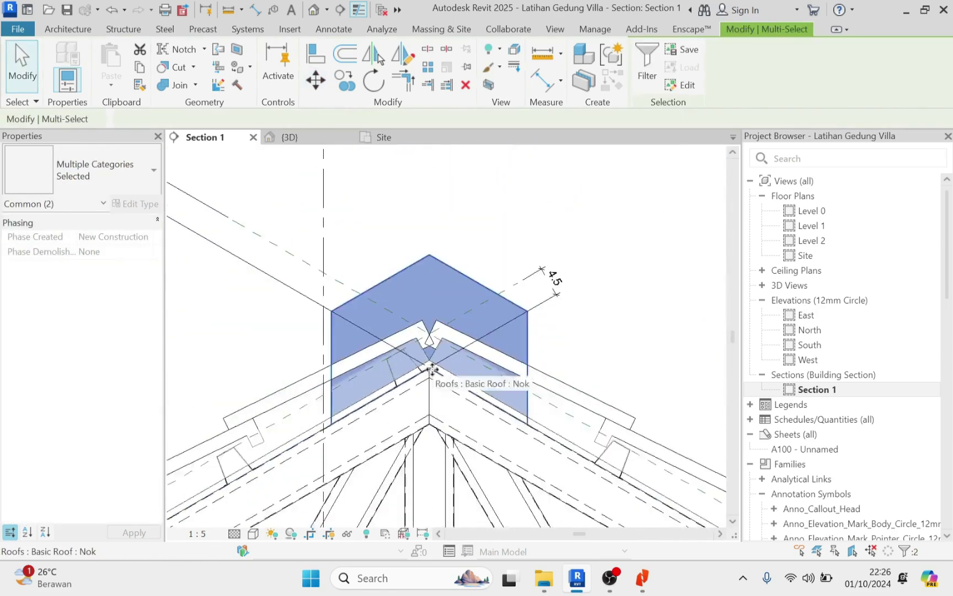
pyautogui.click(491, 244)
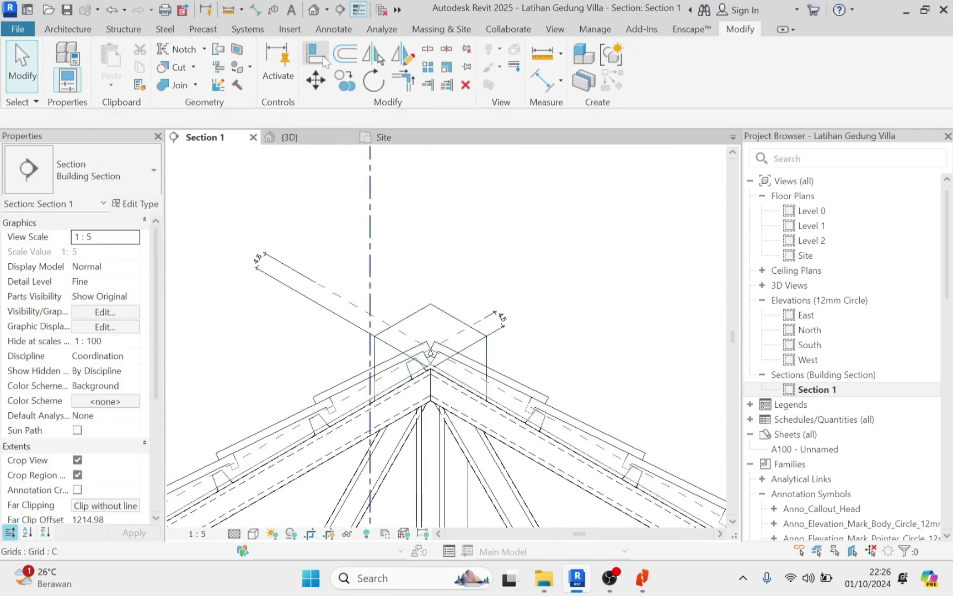
# Inspect the placed ridge cap and the lower wing's uncapped roof ridge in the 3D view and Site plan.
pyautogui.click(312, 11)
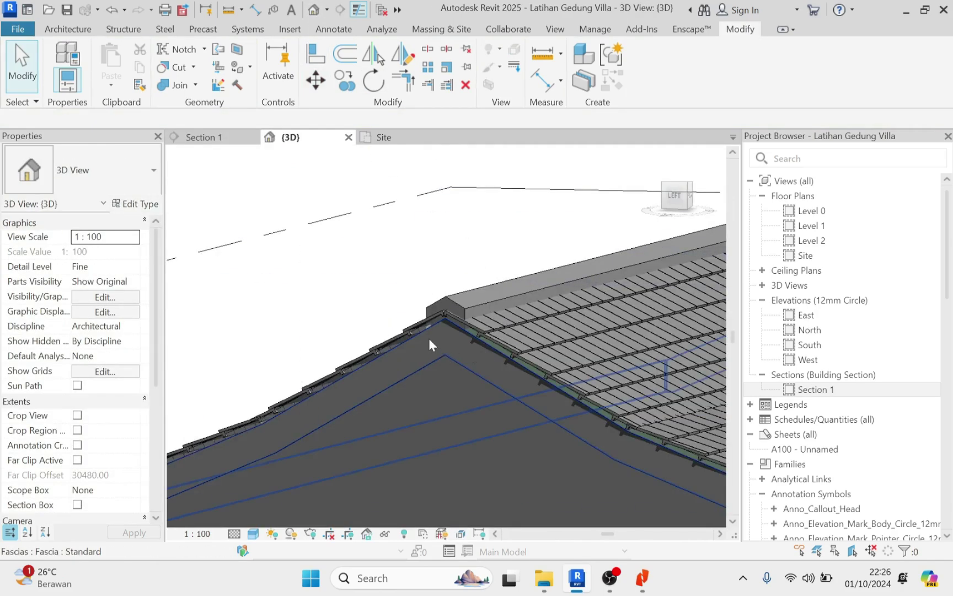
pyautogui.scroll(-6, 430, 338)
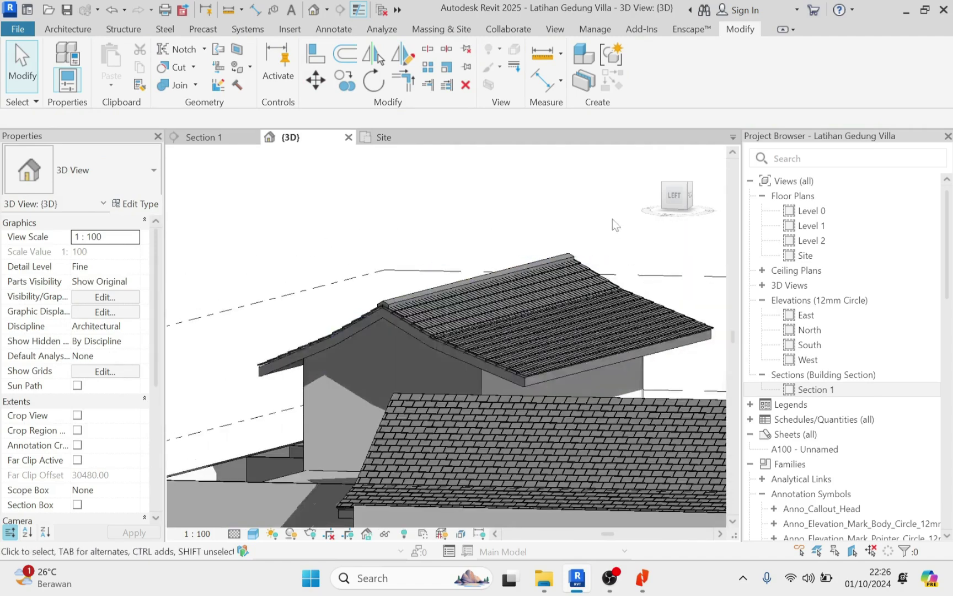
pyautogui.keyDown('shift'); pyautogui.moveTo(605, 385); pyautogui.dragTo(454, 391, button='middle'); pyautogui.keyUp('shift')
pyautogui.scroll(4, 551, 422)
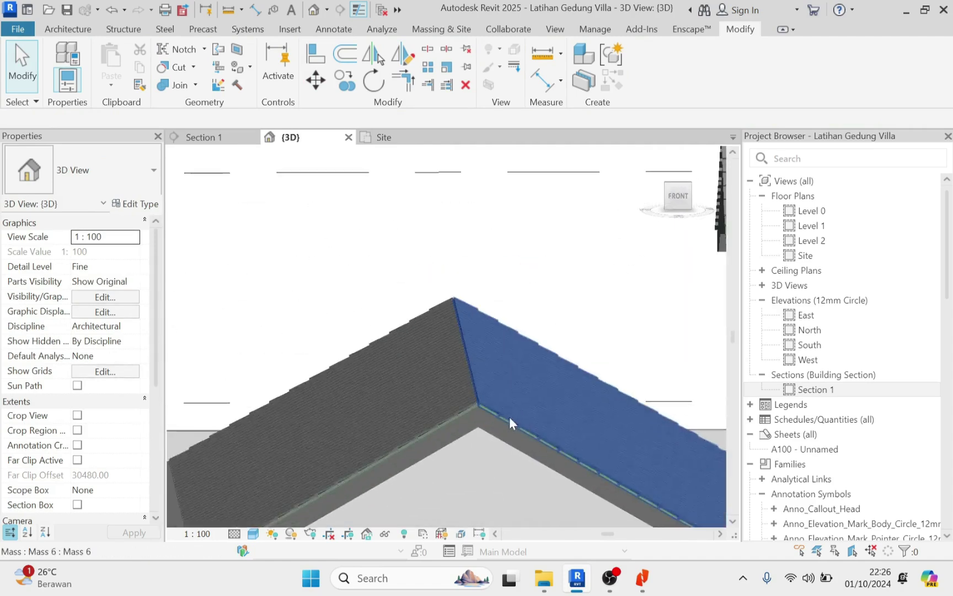
pyautogui.scroll(-4, 443, 378)
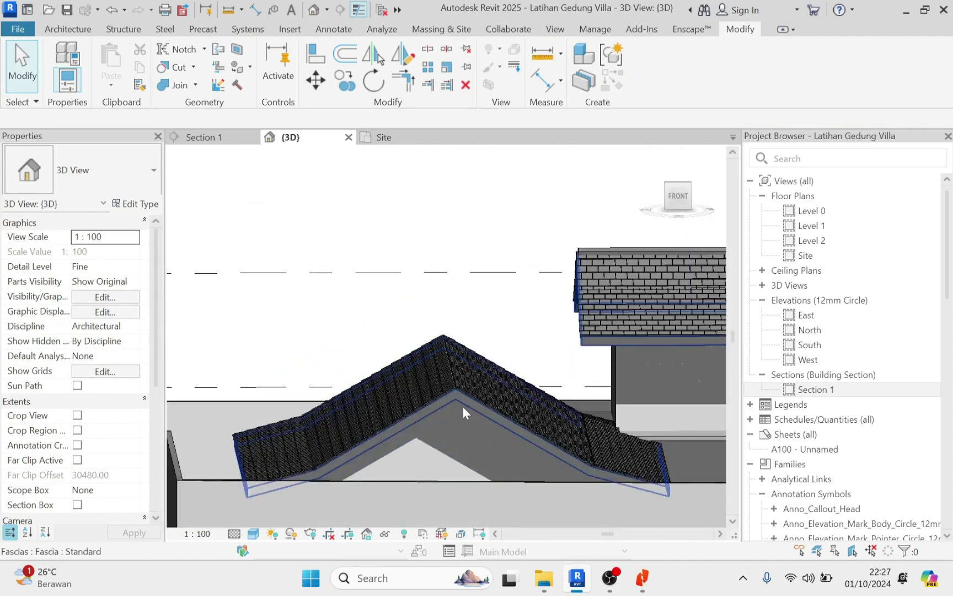
pyautogui.moveTo(467, 412); pyautogui.dragTo(451, 364, button='middle')
pyautogui.scroll(1, 466, 375)
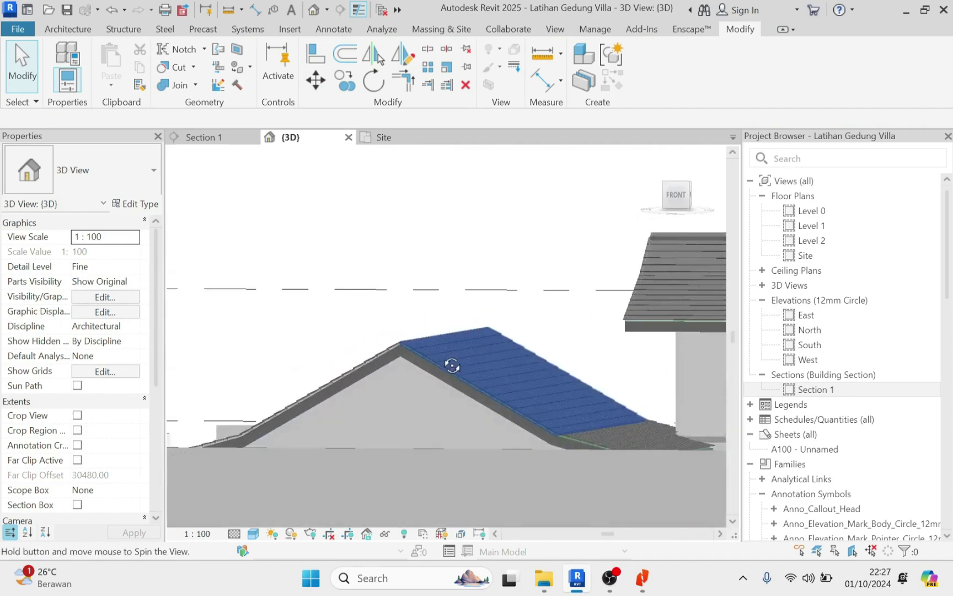
pyautogui.doubleClick(809, 255)
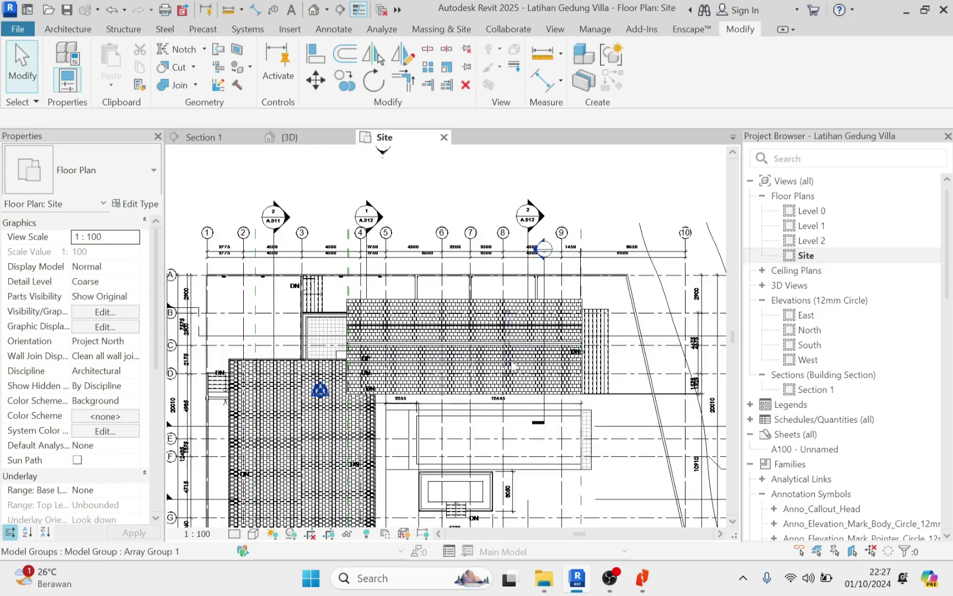
pyautogui.scroll(-5, 543, 255)
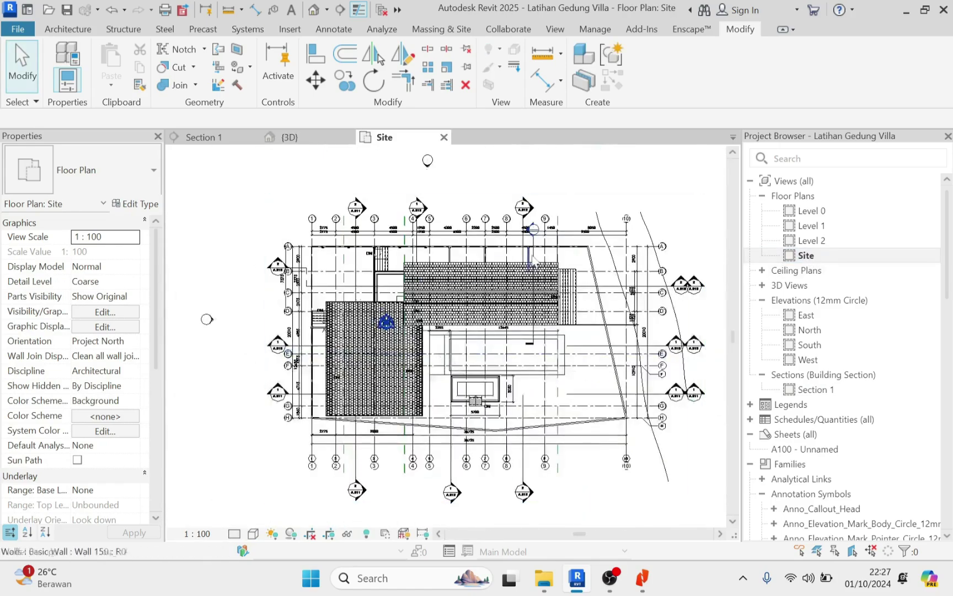
pyautogui.scroll(2, 530, 226)
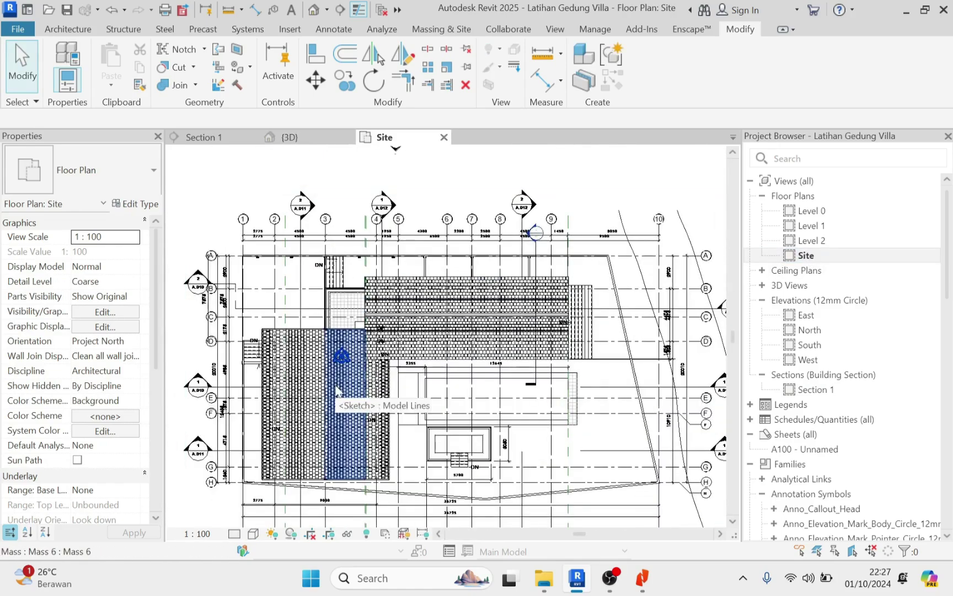
# Draw a building section from west to east across the lower wing's roof, between grids F and G, in the Level 2 plan.
pyautogui.doubleClick(816, 241)
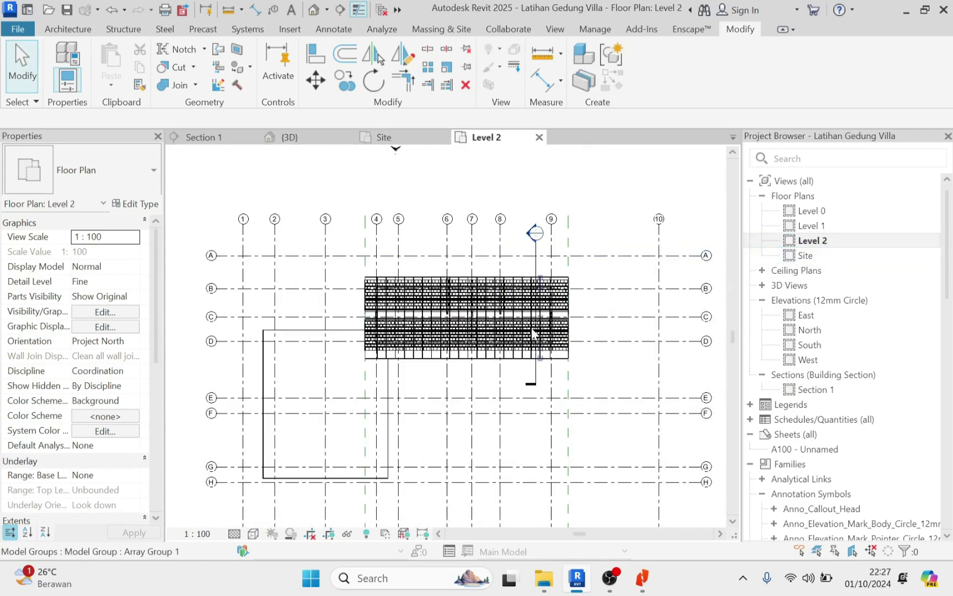
pyautogui.moveTo(531, 328); pyautogui.dragTo(496, 395, button='middle')
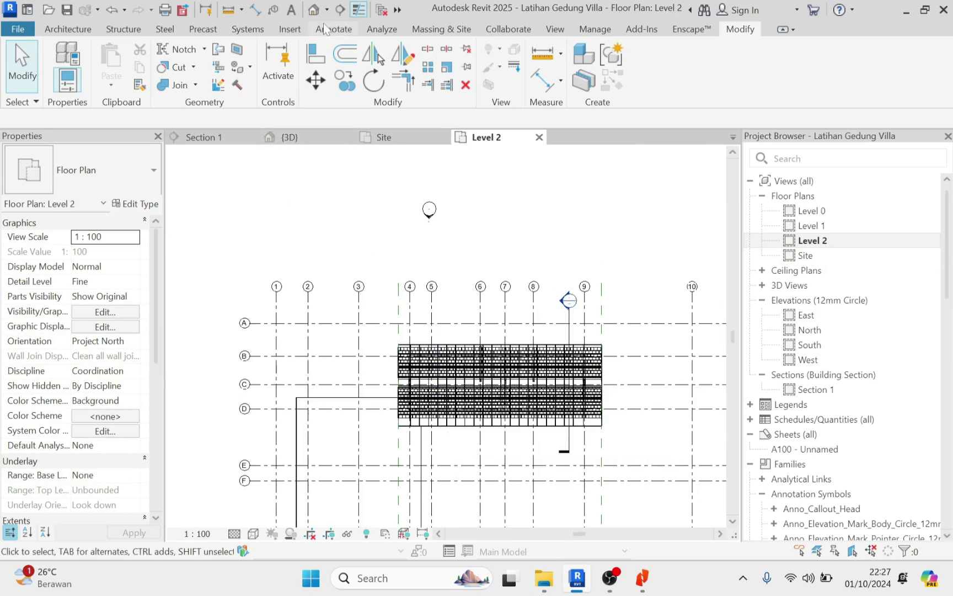
pyautogui.click(340, 9)
pyautogui.moveTo(398, 292); pyautogui.dragTo(411, 130, button='middle')
pyautogui.scroll(2, 297, 353)
pyautogui.click(250, 347)
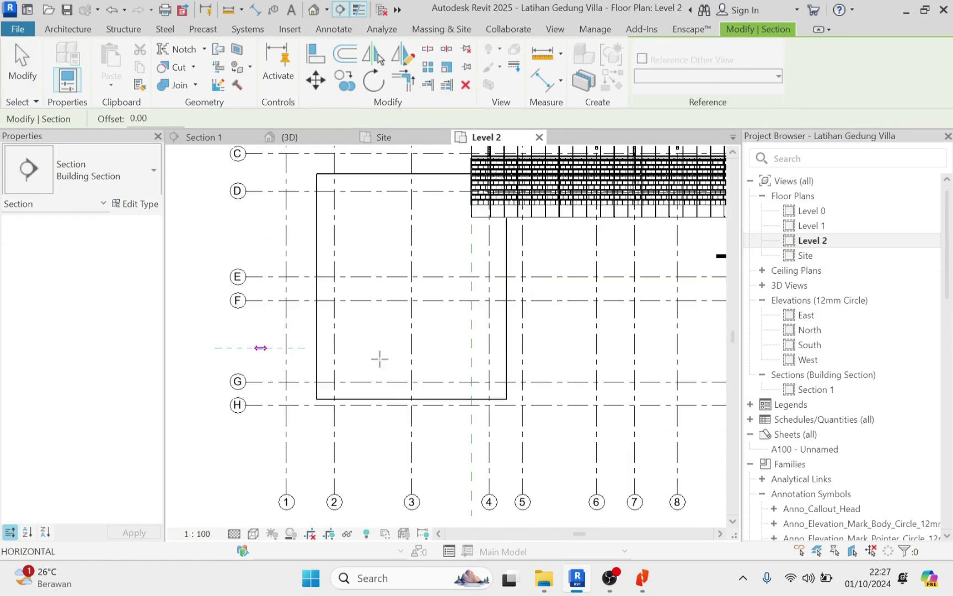
pyautogui.click(560, 347)
pyautogui.press('Escape')
pyautogui.press('Escape')
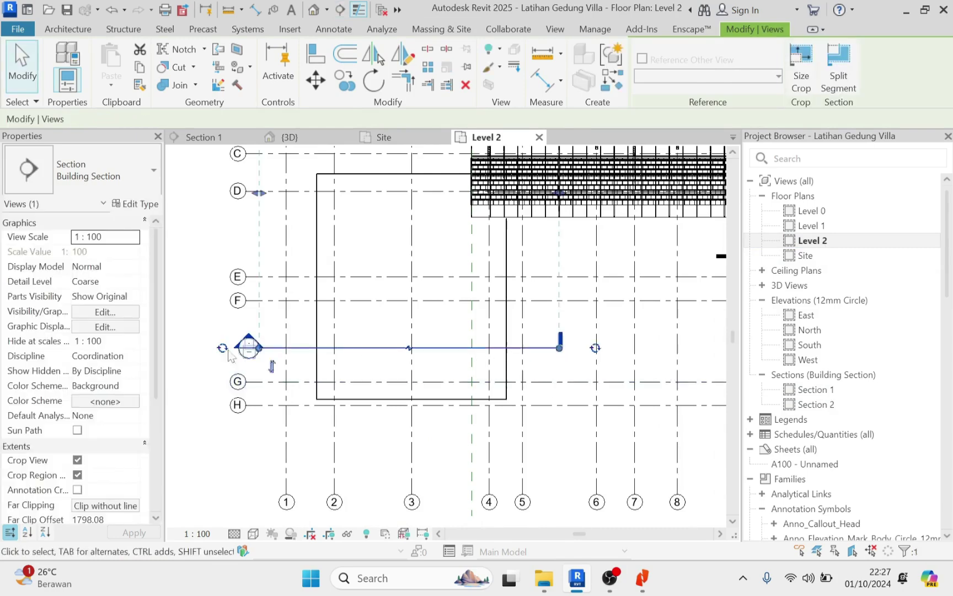
# Open the new section's view and focus on the lower wing's roof ridge.
pyautogui.scroll(5, 242, 335)
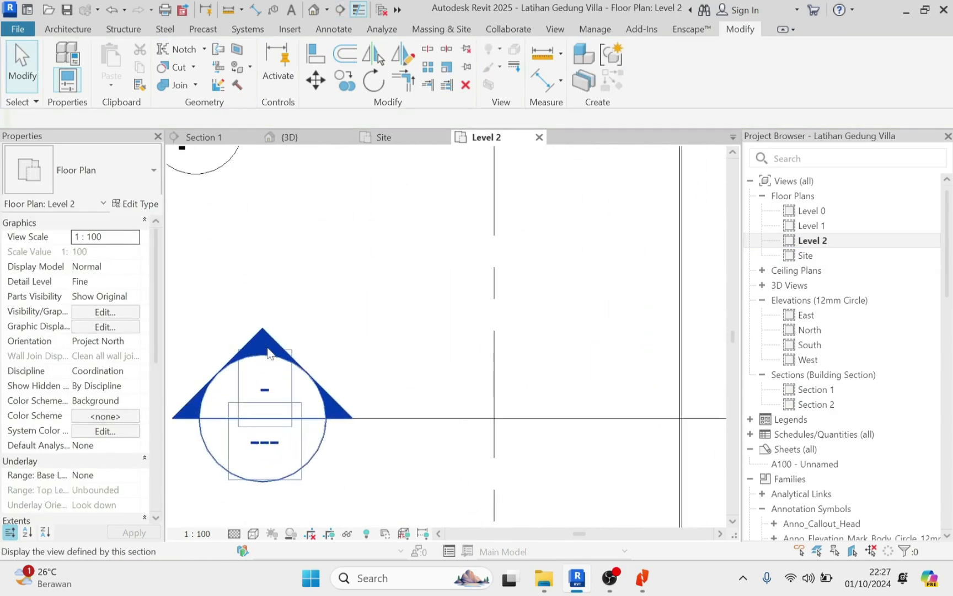
pyautogui.doubleClick(263, 349)
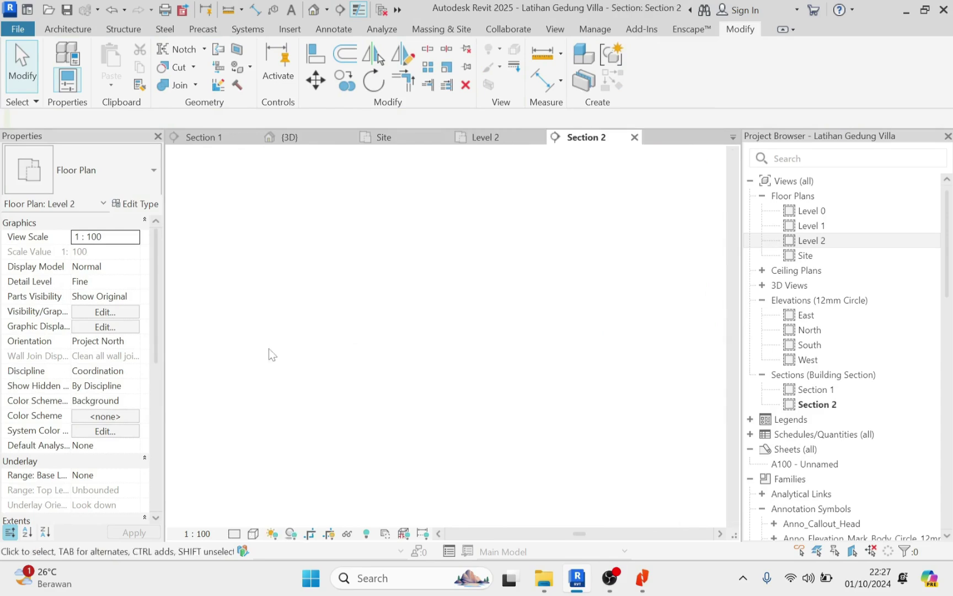
pyautogui.scroll(5, 441, 297)
pyautogui.scroll(4, 441, 296)
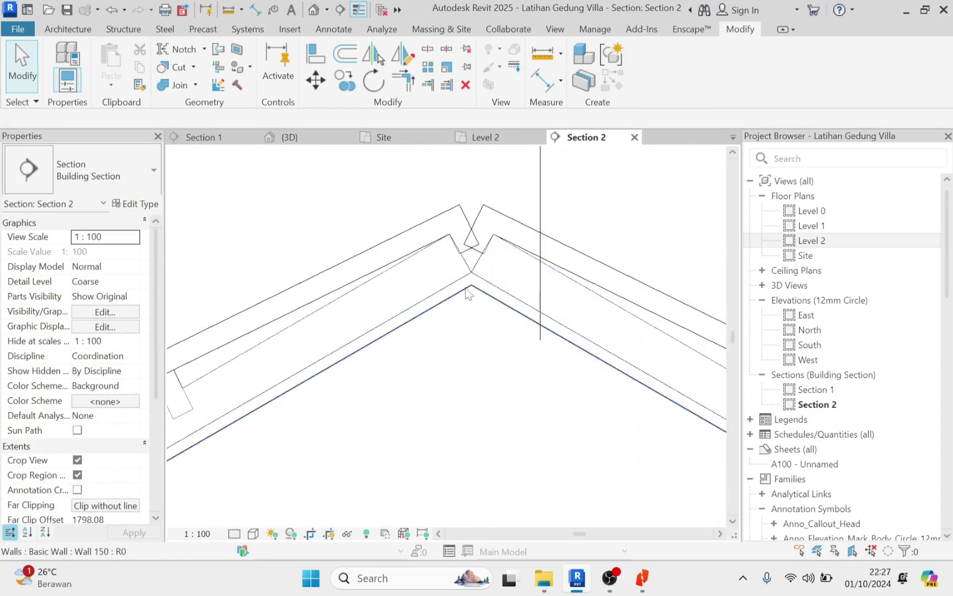
# Copy the lower wing's Roof_Generic-10mm roof to a free position above its ridge, with Multiple enabled and Constrain off.
pyautogui.click(467, 298)
pyautogui.press('Escape')
pyautogui.scroll(3, 477, 276)
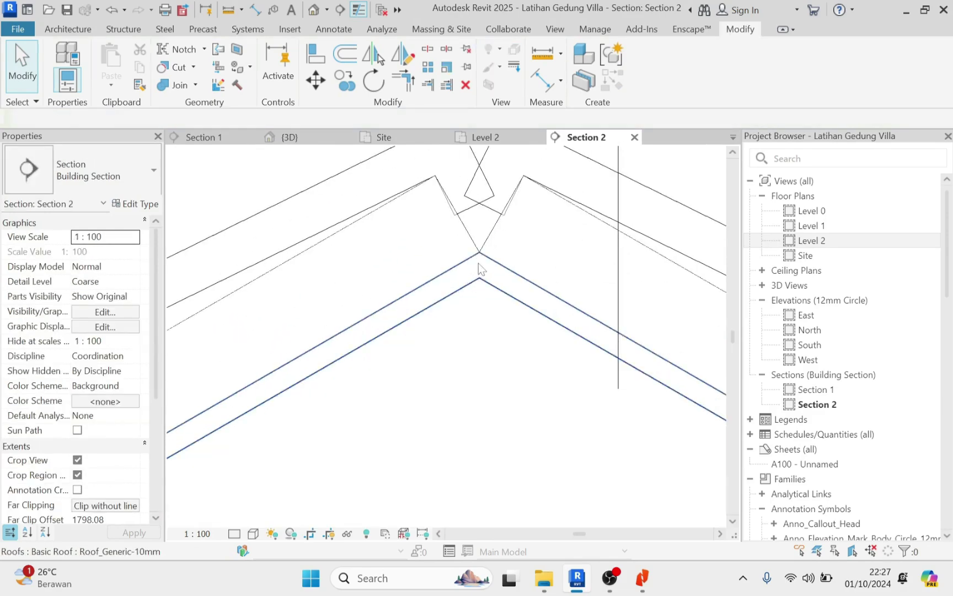
pyautogui.click(478, 264)
pyautogui.scroll(-5, 435, 326)
pyautogui.moveTo(480, 333); pyautogui.dragTo(375, 382, button='middle')
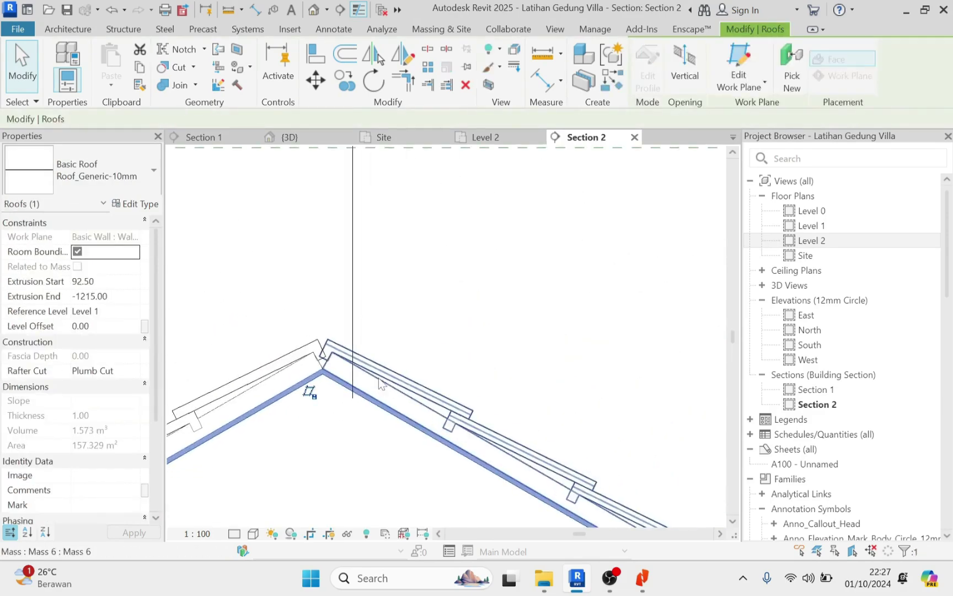
pyautogui.press('c')
pyautogui.press('o')
pyautogui.scroll(-3, 414, 375)
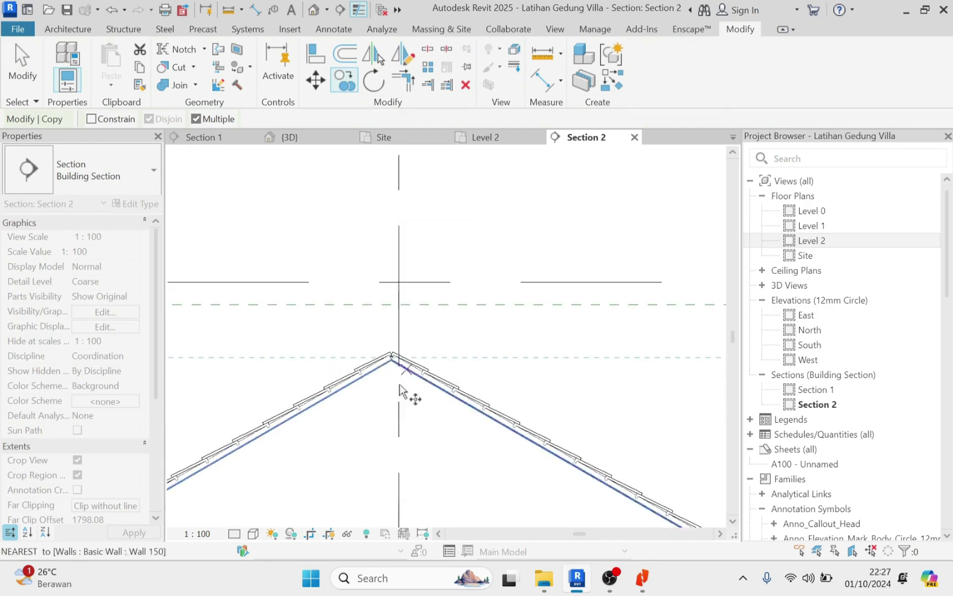
pyautogui.click(375, 424)
pyautogui.click(368, 235)
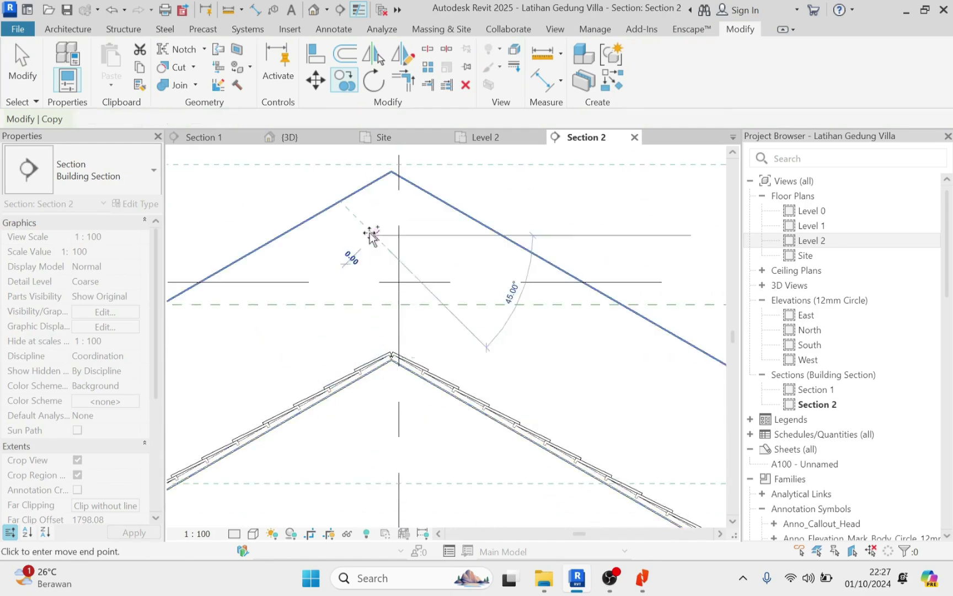
# End the copying and change the copied roof above the lower wing's ridge to the Nok roof type.
pyautogui.press('Escape')
pyautogui.click(355, 188)
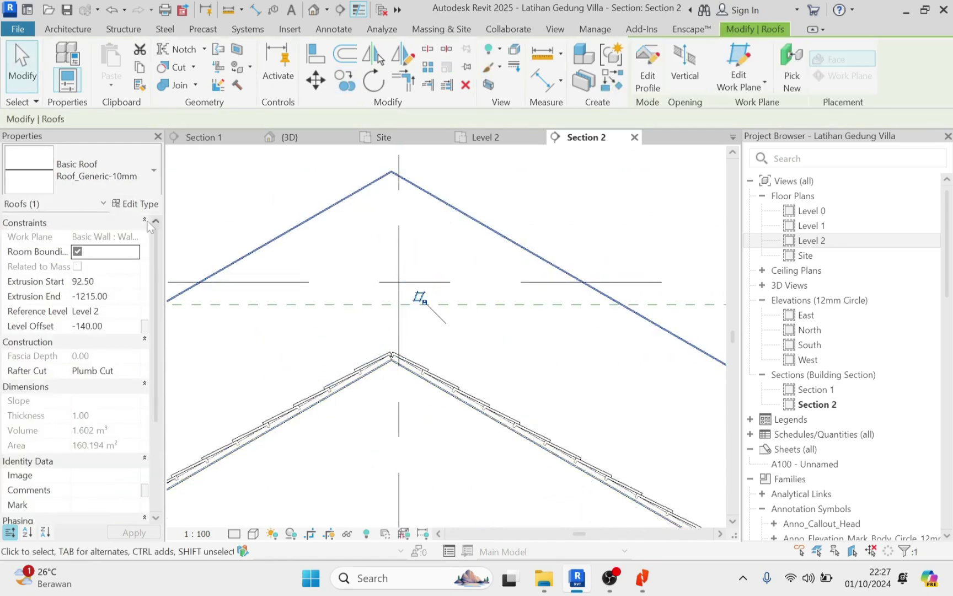
pyautogui.click(138, 184)
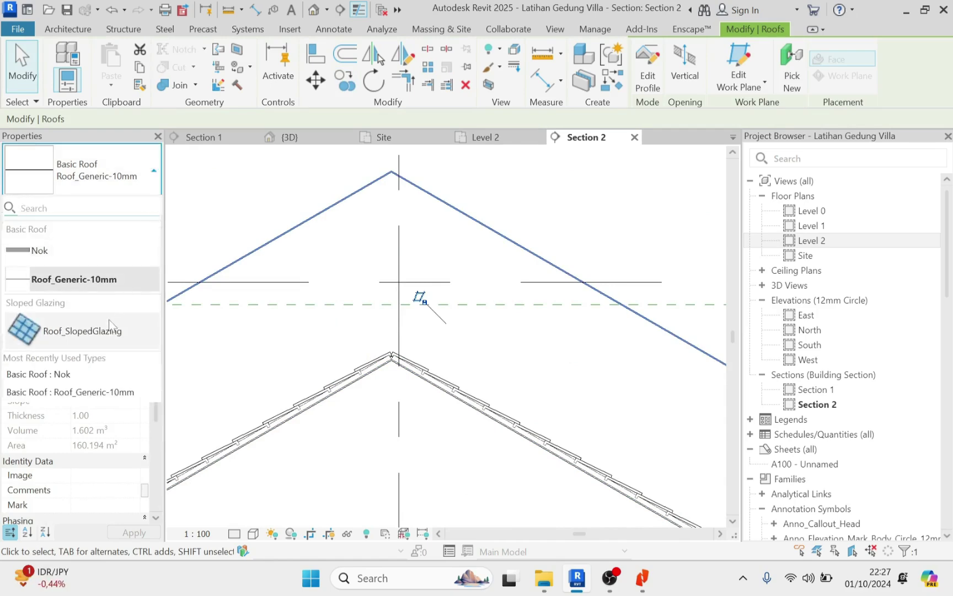
pyautogui.click(148, 253)
pyautogui.scroll(-4, 478, 249)
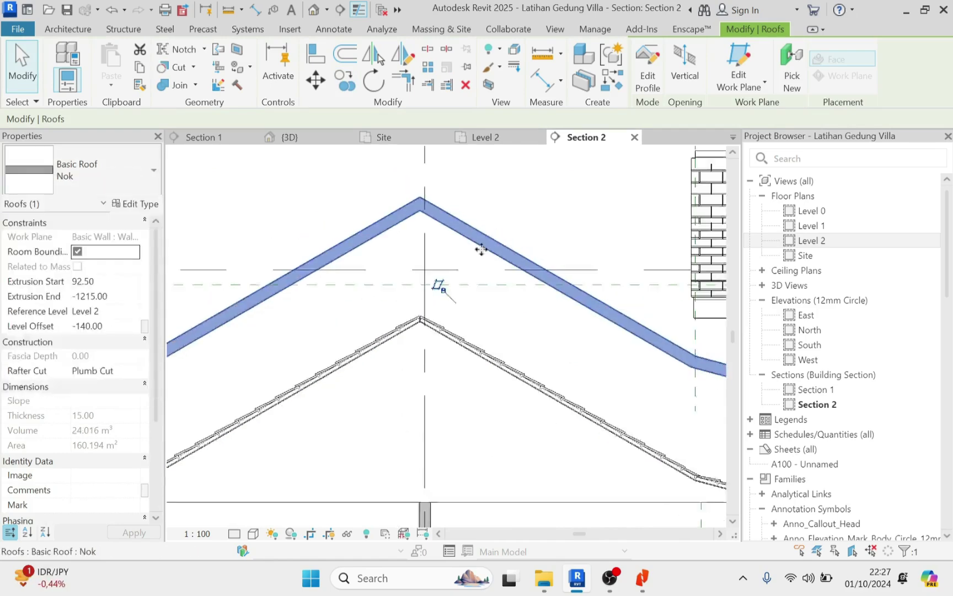
pyautogui.moveTo(413, 269); pyautogui.dragTo(448, 277, button='middle')
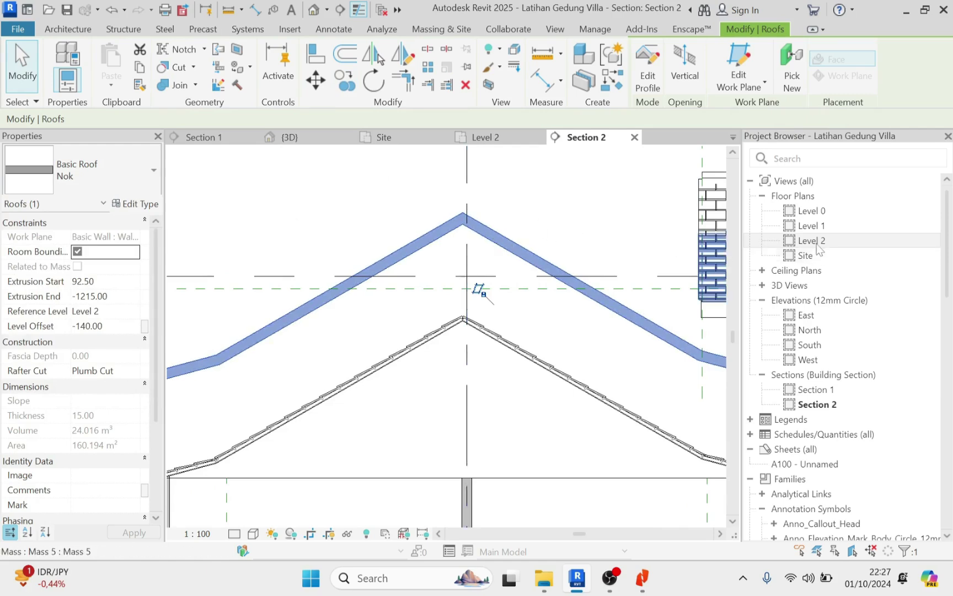
# Start a vertical opening on the lower wing's Nok roof copy in the Site plan.
pyautogui.doubleClick(811, 254)
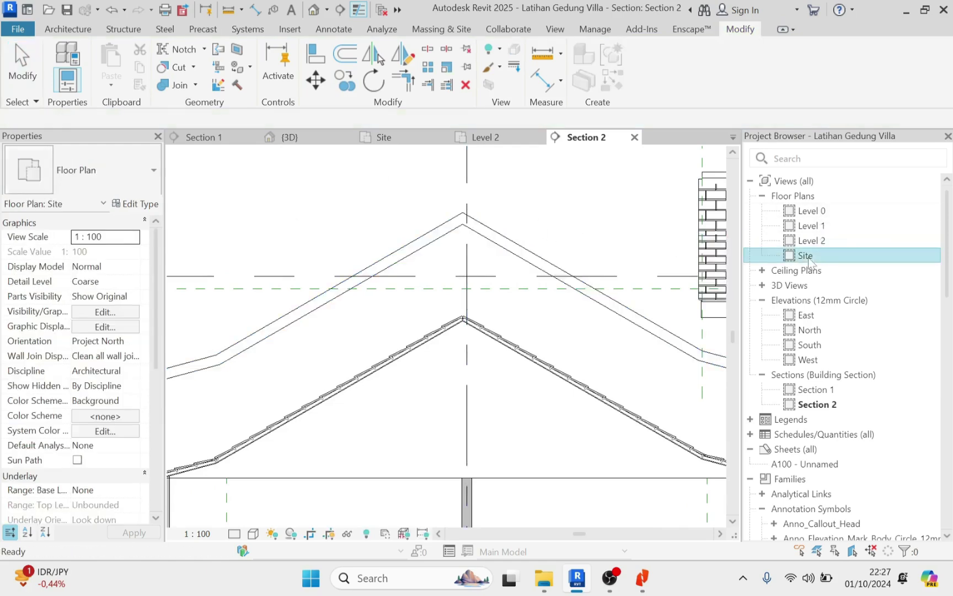
pyautogui.moveTo(619, 346); pyautogui.dragTo(645, 251, button='middle')
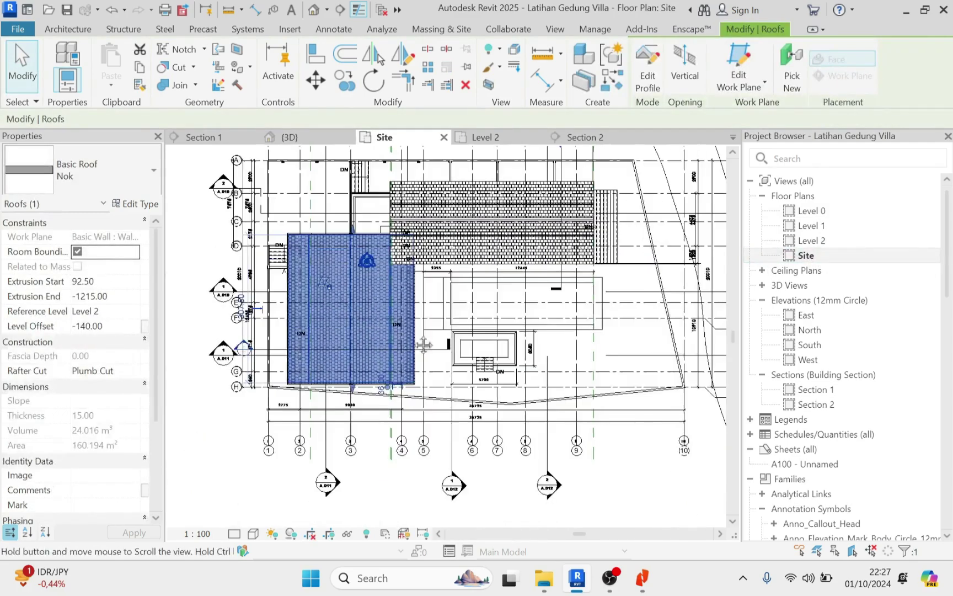
pyautogui.click(75, 27)
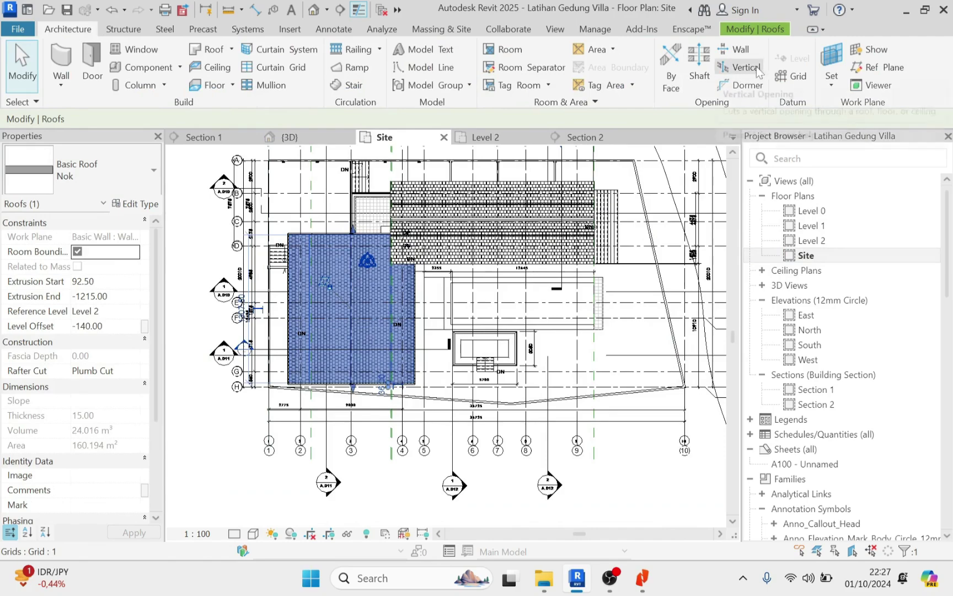
pyautogui.press('Escape')
pyautogui.scroll(3, 323, 331)
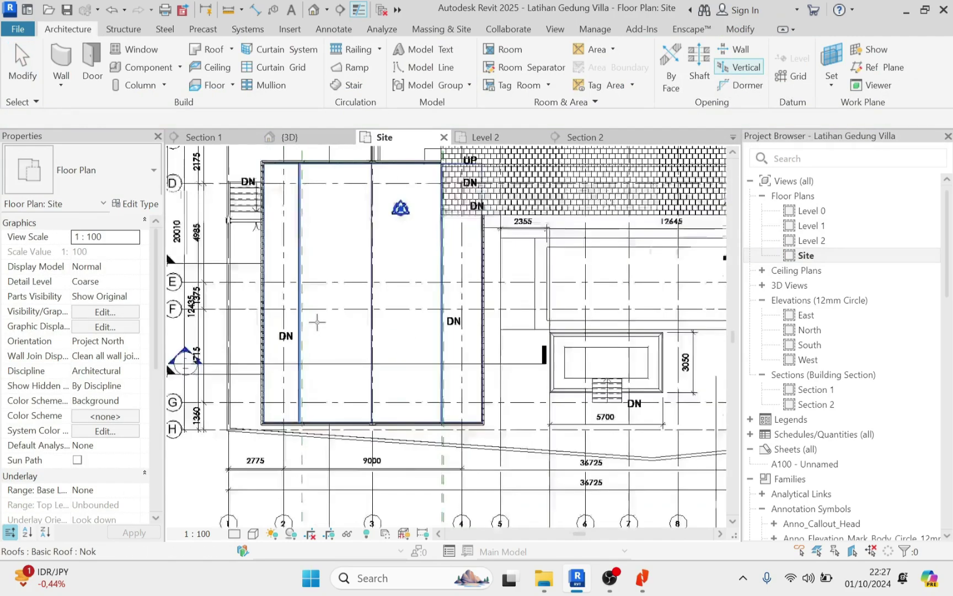
pyautogui.click(395, 271)
pyautogui.moveTo(397, 290); pyautogui.dragTo(409, 351, button='middle')
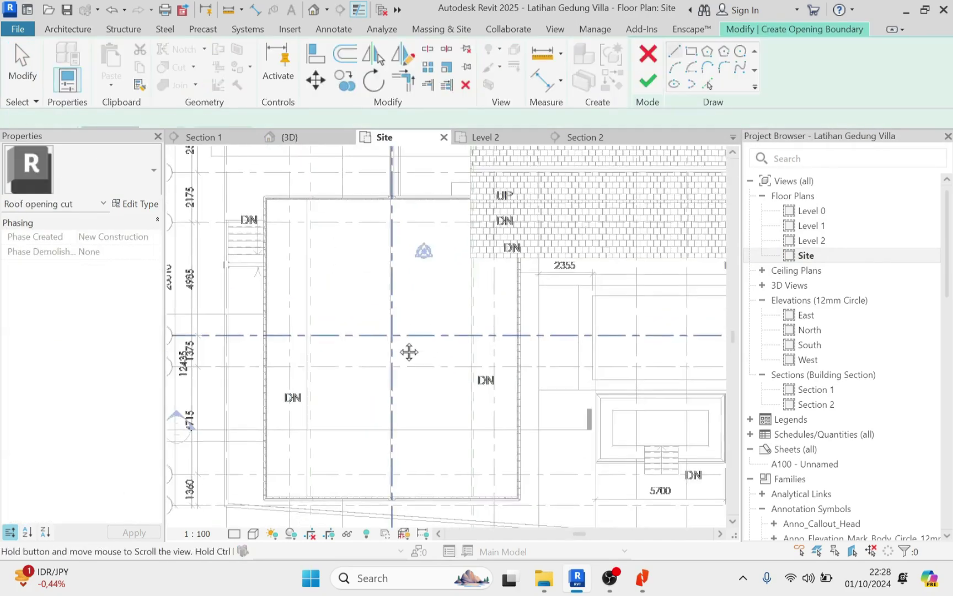
# Create opening boundary lines on both sides of the lower wing's ridge line by picking it with an offset of 15.
pyautogui.click(708, 86)
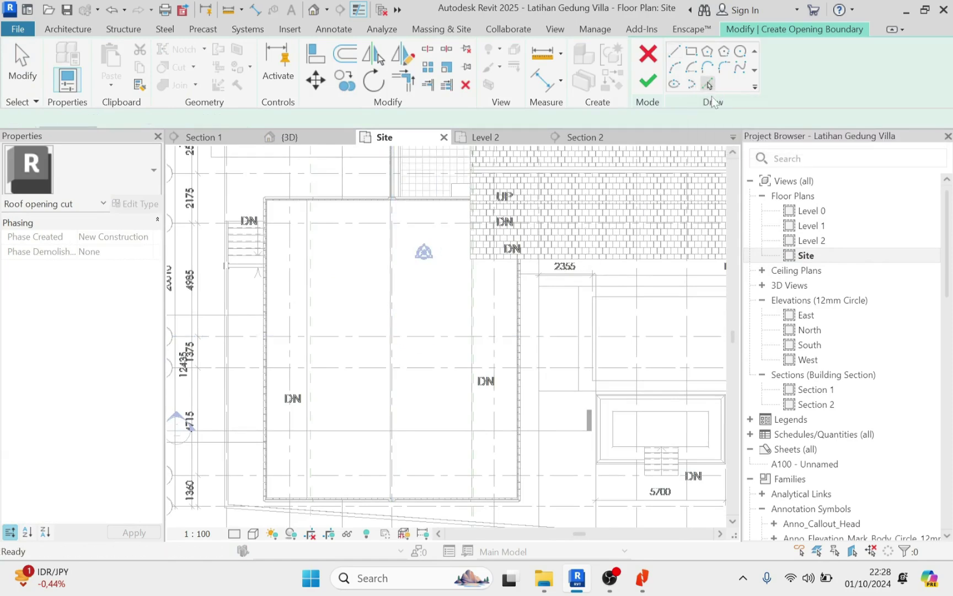
pyautogui.scroll(6, 390, 253)
pyautogui.scroll(-5, 417, 294)
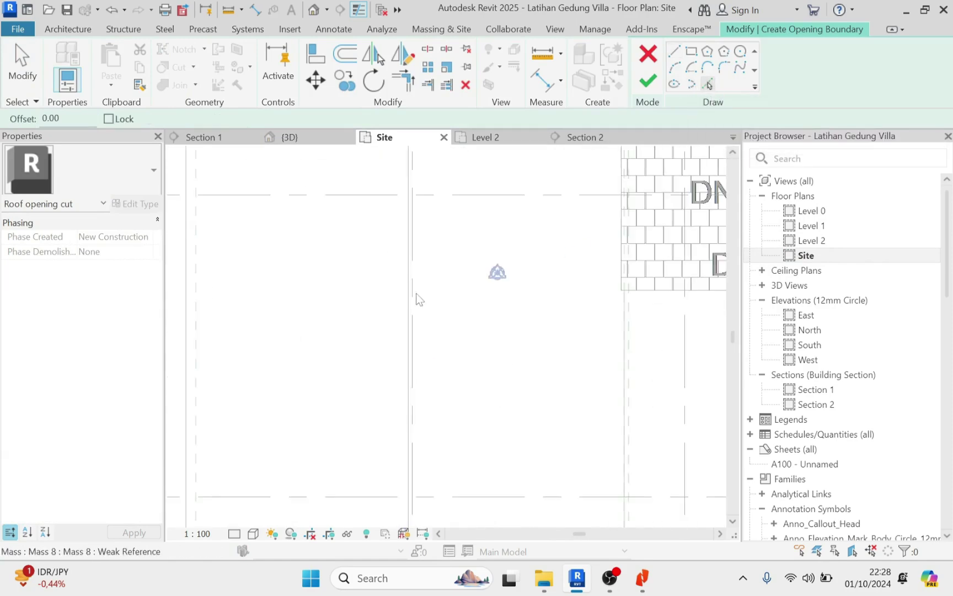
pyautogui.moveTo(425, 207); pyautogui.dragTo(434, 457, button='middle')
pyautogui.scroll(5, 425, 460)
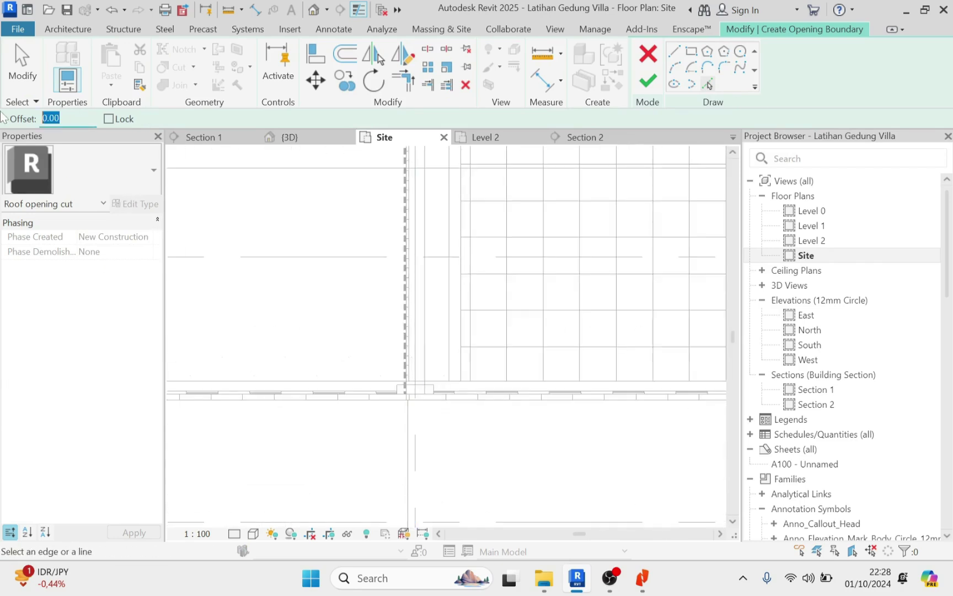
pyautogui.moveTo(376, 361); pyautogui.dragTo(370, 253, button='middle')
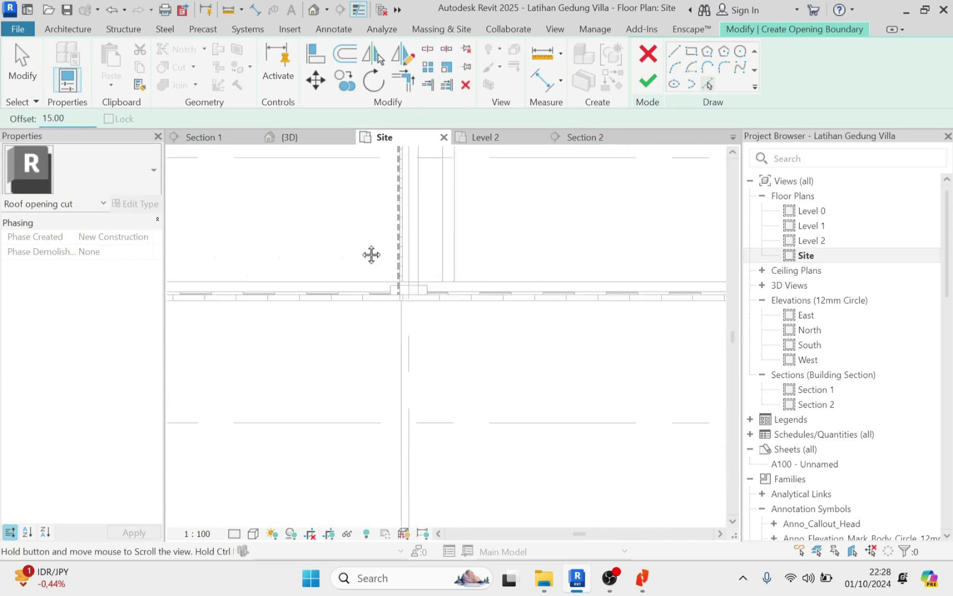
pyautogui.click(402, 320)
pyautogui.scroll(-2, 381, 306)
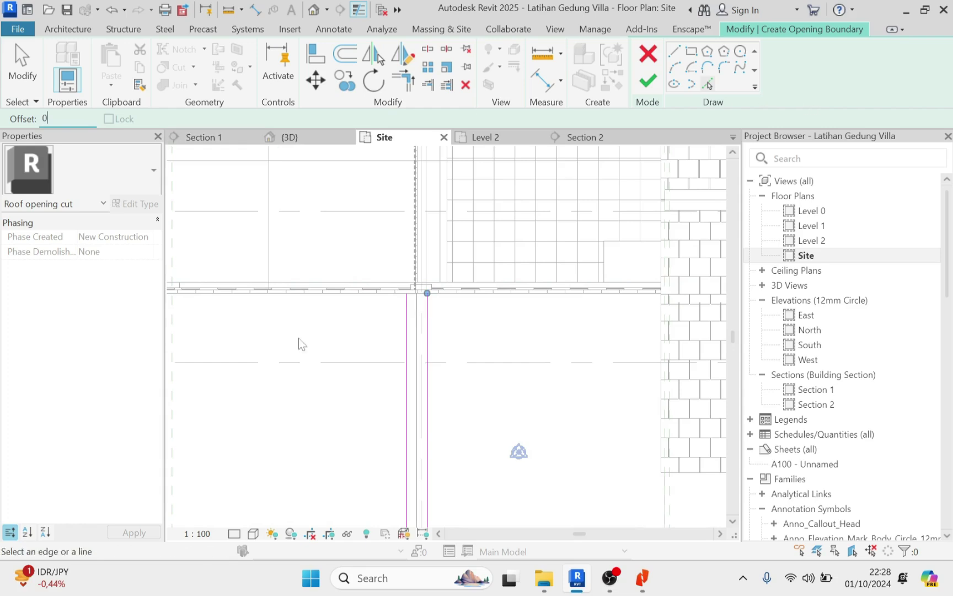
# Set the offset to 0 and add the Nok roof's north and west edges to the opening boundary.
pyautogui.moveTo(298, 338); pyautogui.dragTo(445, 324, button='middle')
pyautogui.scroll(2, 443, 300)
pyautogui.click(463, 266)
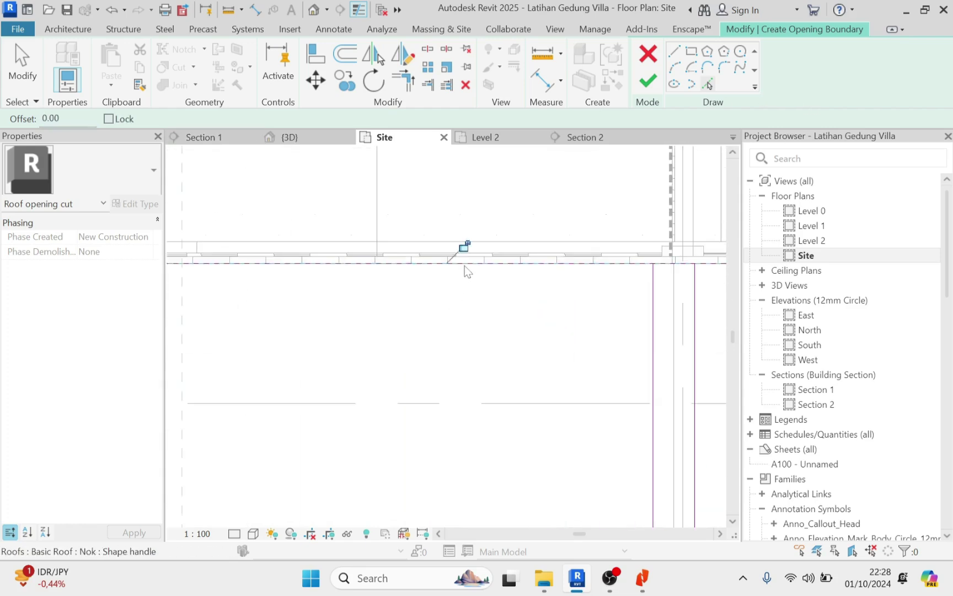
pyautogui.scroll(-3, 468, 272)
pyautogui.scroll(2, 233, 312)
pyautogui.click(228, 299)
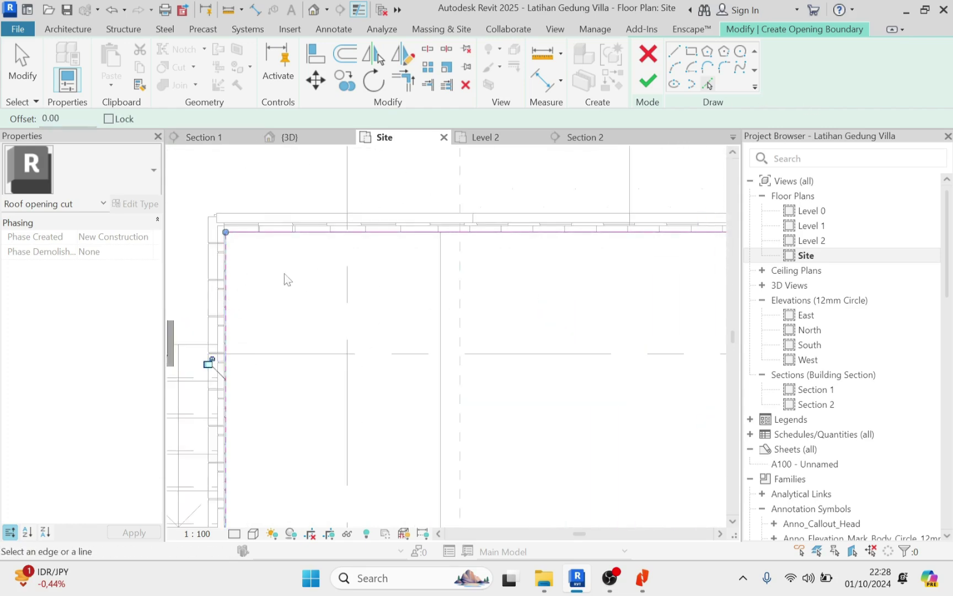
# Add the Nok roof's south and east edges to the opening boundary.
pyautogui.scroll(-4, 284, 276)
pyautogui.moveTo(417, 454); pyautogui.dragTo(379, 232, button='middle')
pyautogui.scroll(3, 338, 366)
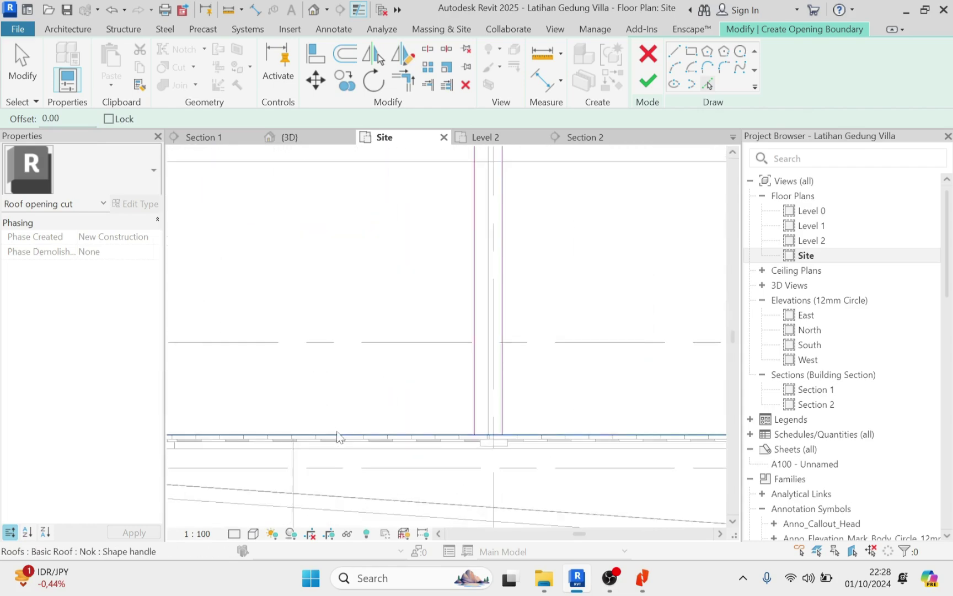
pyautogui.click(337, 435)
pyautogui.scroll(-4, 354, 437)
pyautogui.scroll(5, 496, 361)
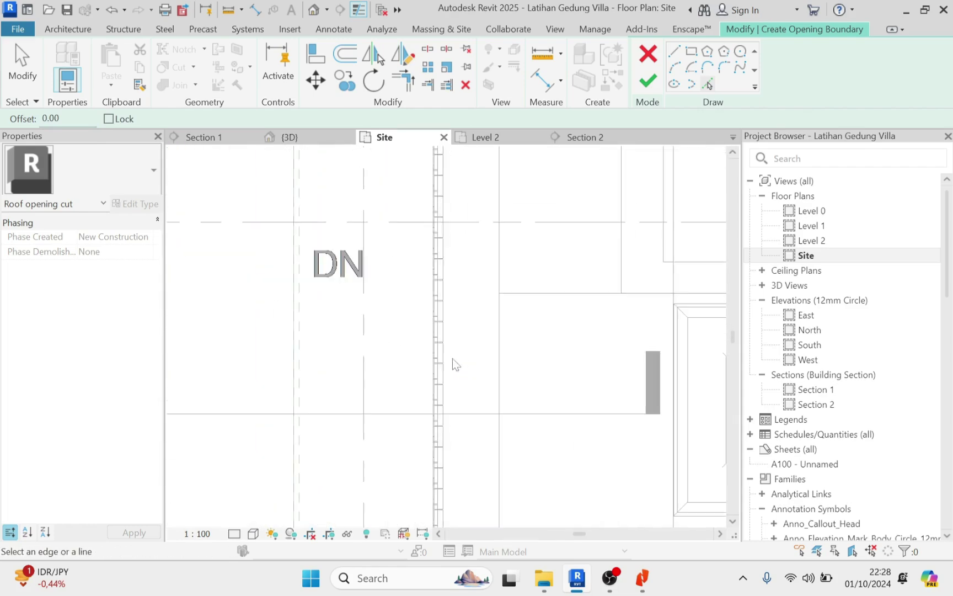
pyautogui.scroll(4, 430, 353)
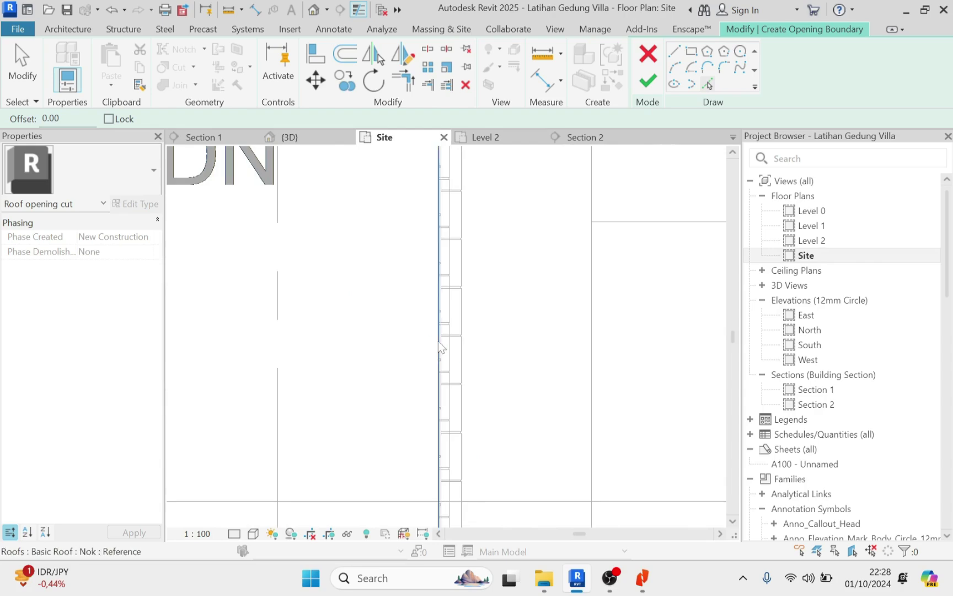
pyautogui.click(438, 341)
# Split the opening's north boundary line between the two ridge offset lines, with Delete Inner Segment off.
pyautogui.scroll(-5, 472, 369)
pyautogui.moveTo(365, 345); pyautogui.dragTo(446, 520, button='middle')
pyautogui.moveTo(335, 221); pyautogui.dragTo(343, 310, button='middle')
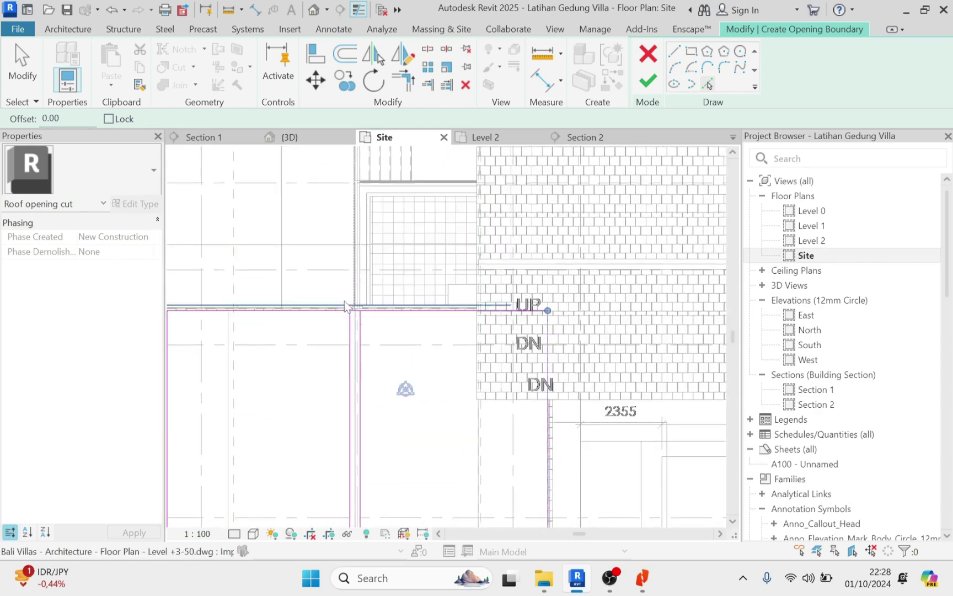
pyautogui.scroll(5, 353, 298)
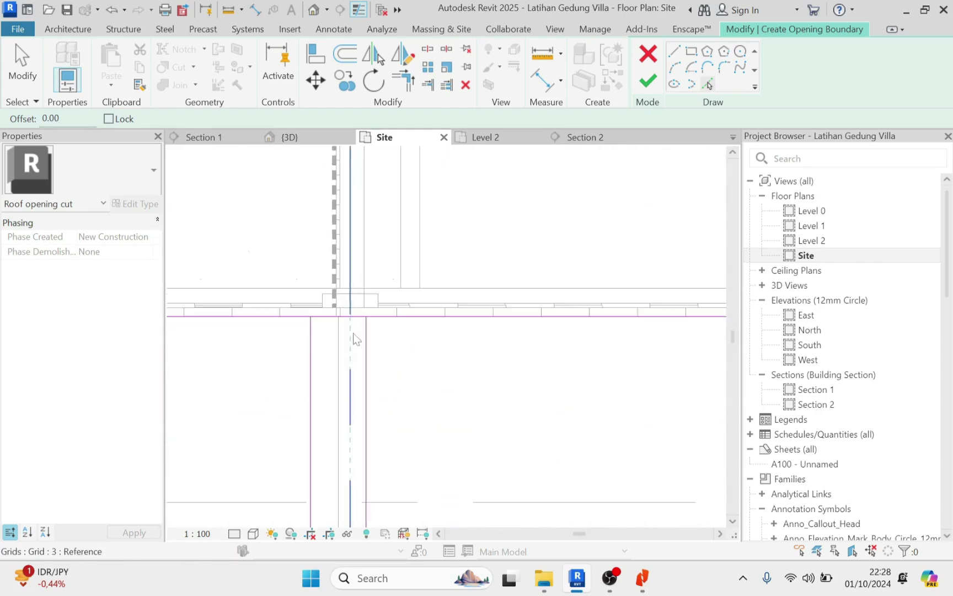
pyautogui.press('Escape')
pyautogui.press('s')
pyautogui.press('l')
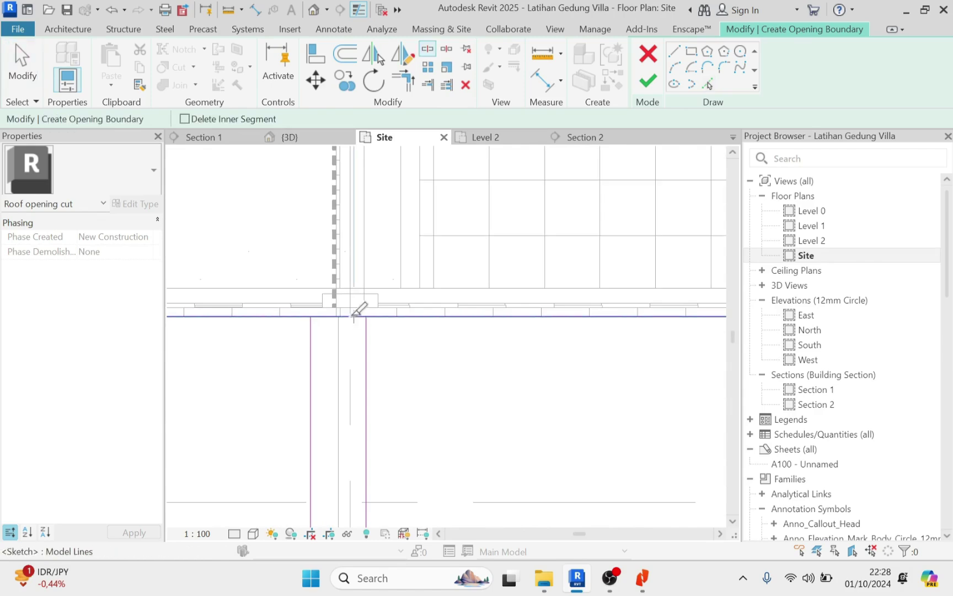
pyautogui.click(347, 316)
# Split the opening's south boundary line between the two ridge offset lines.
pyautogui.scroll(-8, 358, 278)
pyautogui.moveTo(394, 444); pyautogui.dragTo(382, 251, button='middle')
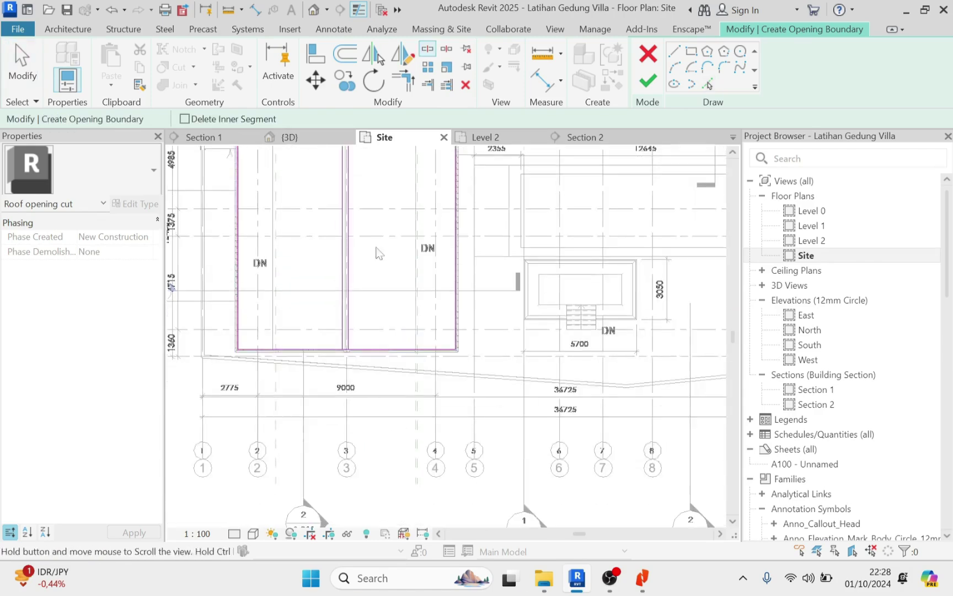
pyautogui.scroll(3, 352, 351)
pyautogui.scroll(4, 352, 341)
pyautogui.click(309, 349)
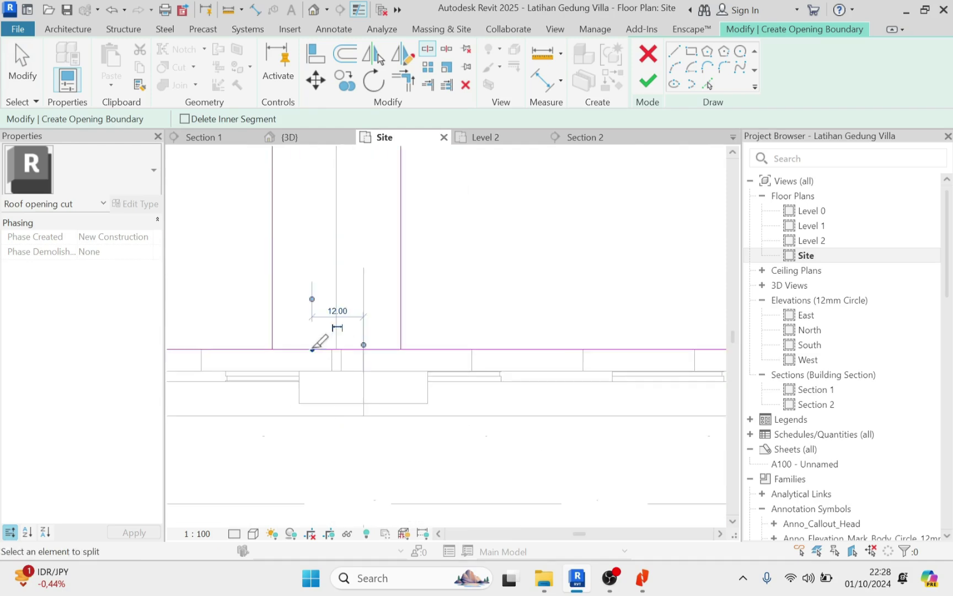
# Trim the split boundary lines to the ridge offset lines at both ends, forming two closed loops, and finish the opening.
pyautogui.moveTo(326, 325)
pyautogui.mouseDown(button='middle')
pyautogui.moveTo(325, 393)
pyautogui.moveTo(348, 351)
pyautogui.mouseUp(button='middle')
pyautogui.press('t')
pyautogui.press('r')
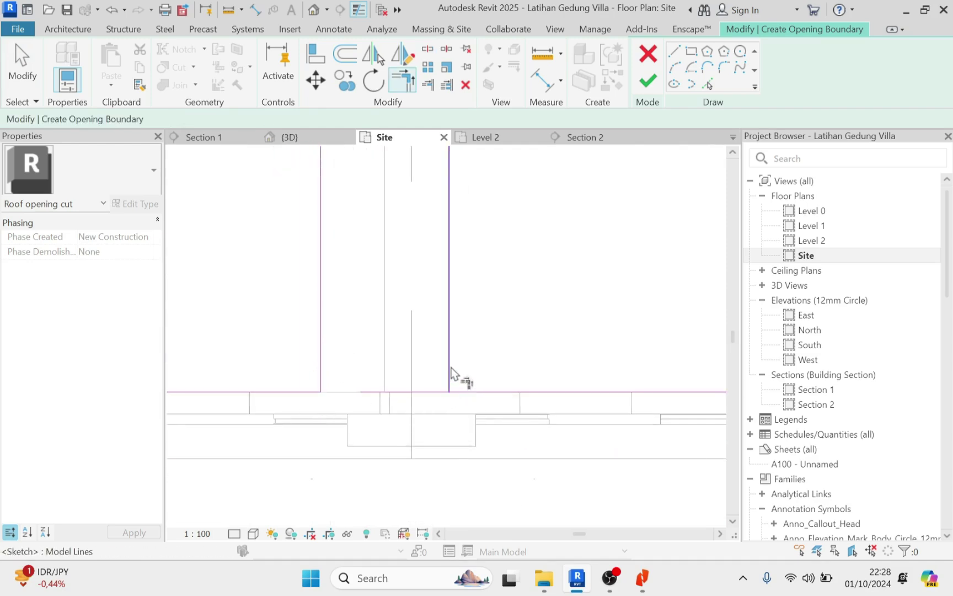
pyautogui.scroll(-4, 474, 464)
pyautogui.moveTo(467, 228); pyautogui.dragTo(470, 400, button='middle')
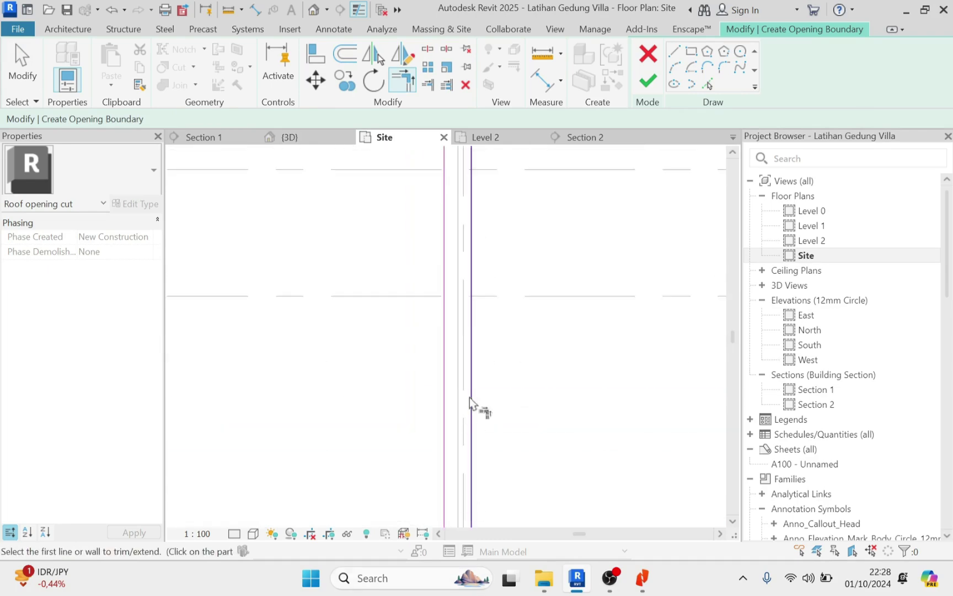
pyautogui.scroll(-8, 469, 400)
pyautogui.scroll(1, 499, 221)
pyautogui.moveTo(501, 217); pyautogui.dragTo(502, 330, button='middle')
pyautogui.scroll(5, 476, 345)
pyautogui.scroll(3, 474, 347)
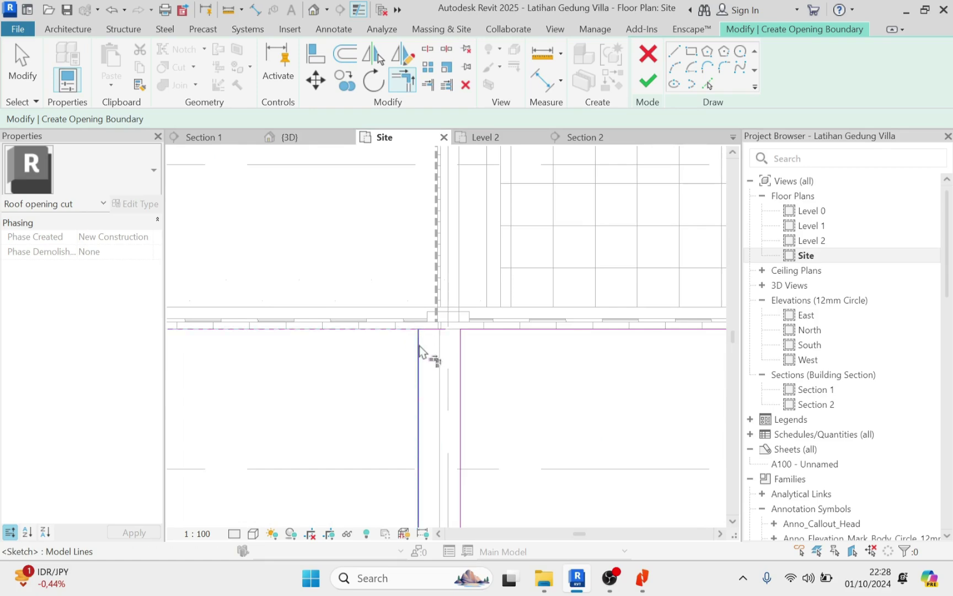
pyautogui.scroll(-5, 422, 358)
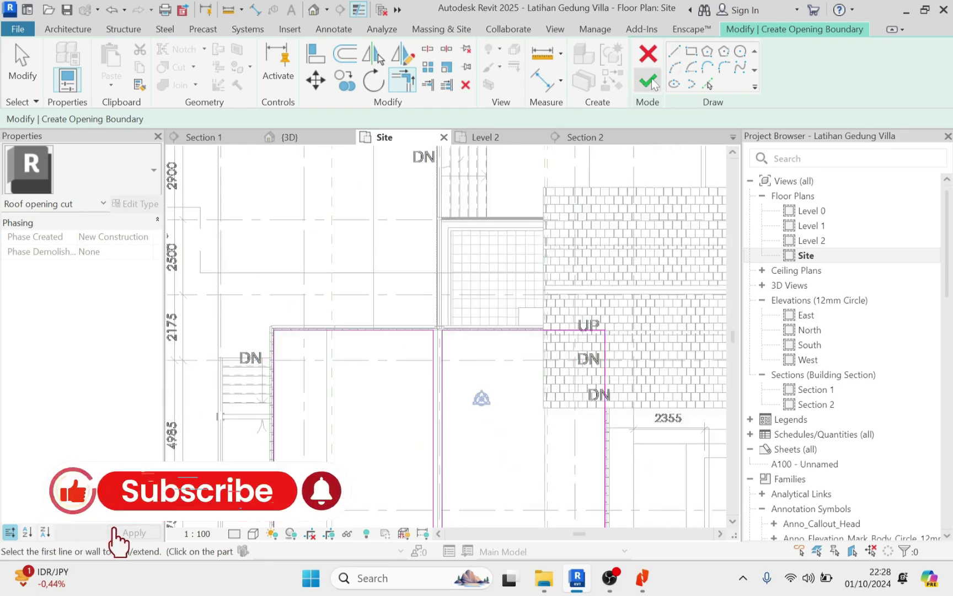
pyautogui.click(647, 82)
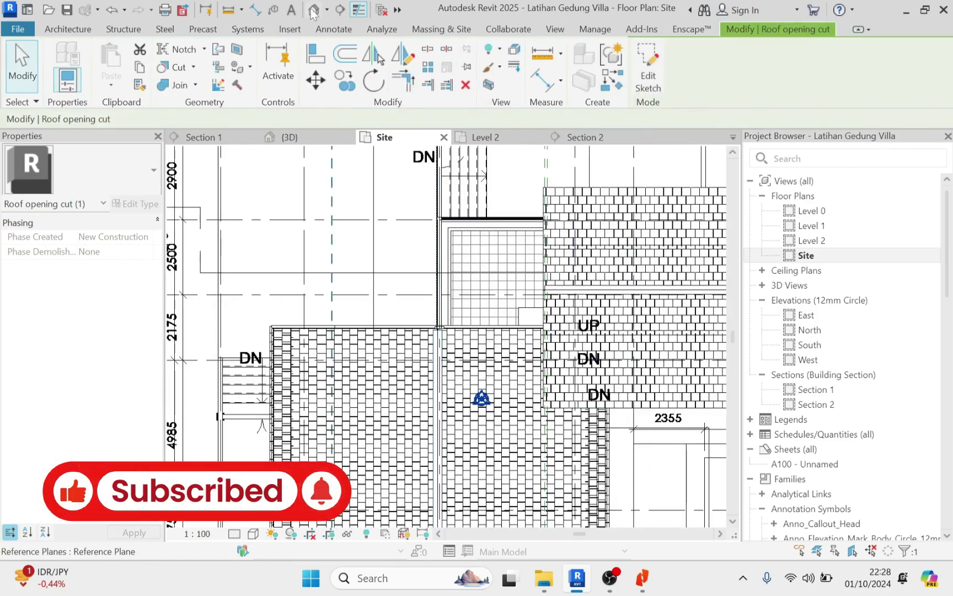
# In Section 2, move the floating Nok roof and its opening, with Constrain off, from its underside apex down onto the wall's apex at the ridge.
pyautogui.click(313, 11)
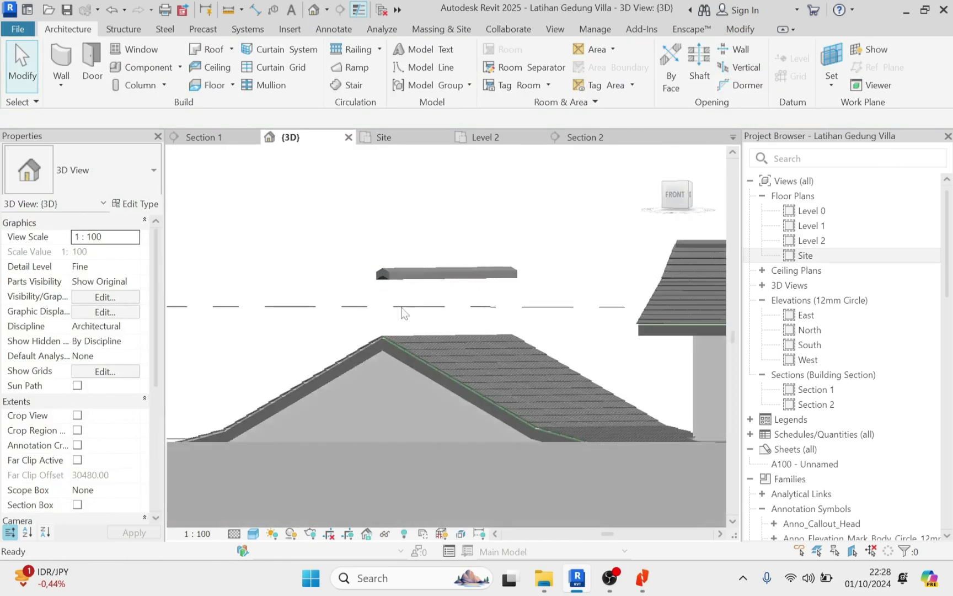
pyautogui.doubleClick(816, 404)
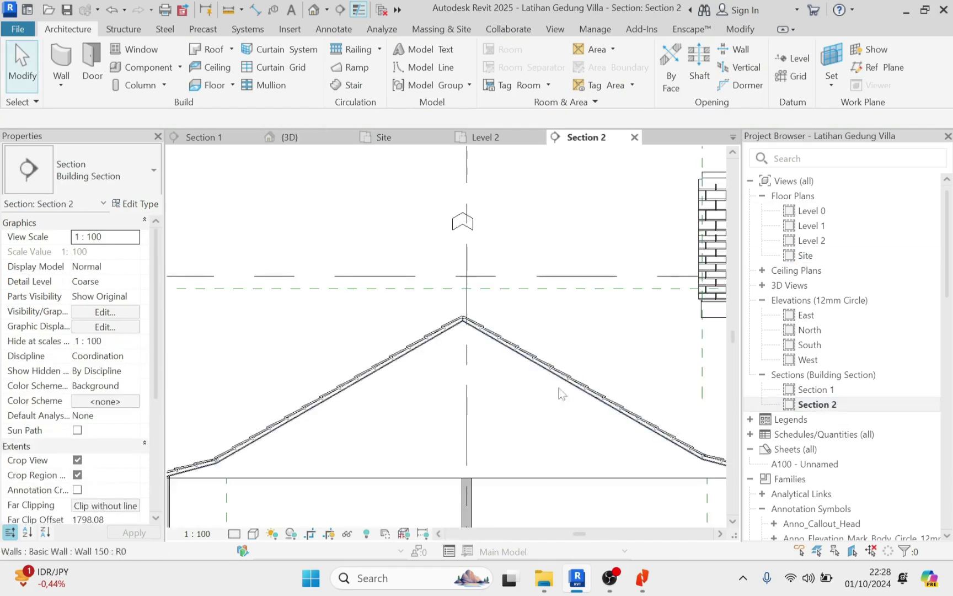
pyautogui.scroll(-2, 474, 221)
pyautogui.moveTo(415, 217); pyautogui.dragTo(406, 224)
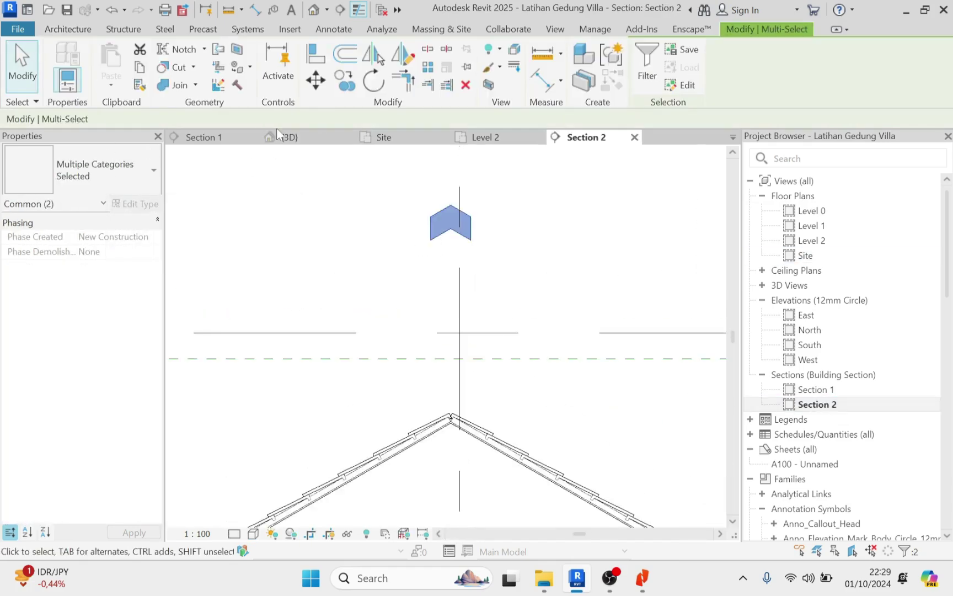
pyautogui.click(316, 80)
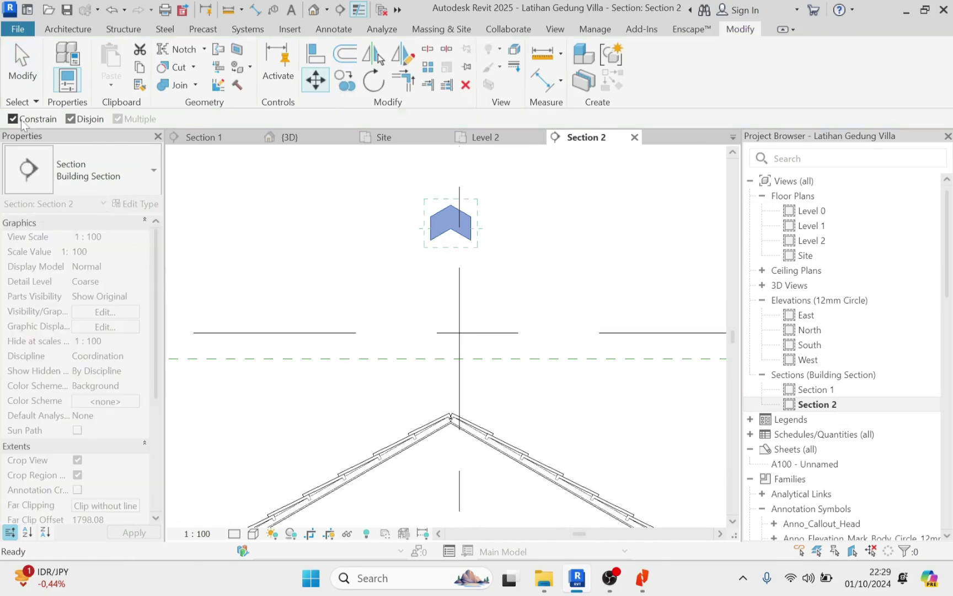
pyautogui.scroll(1, 449, 251)
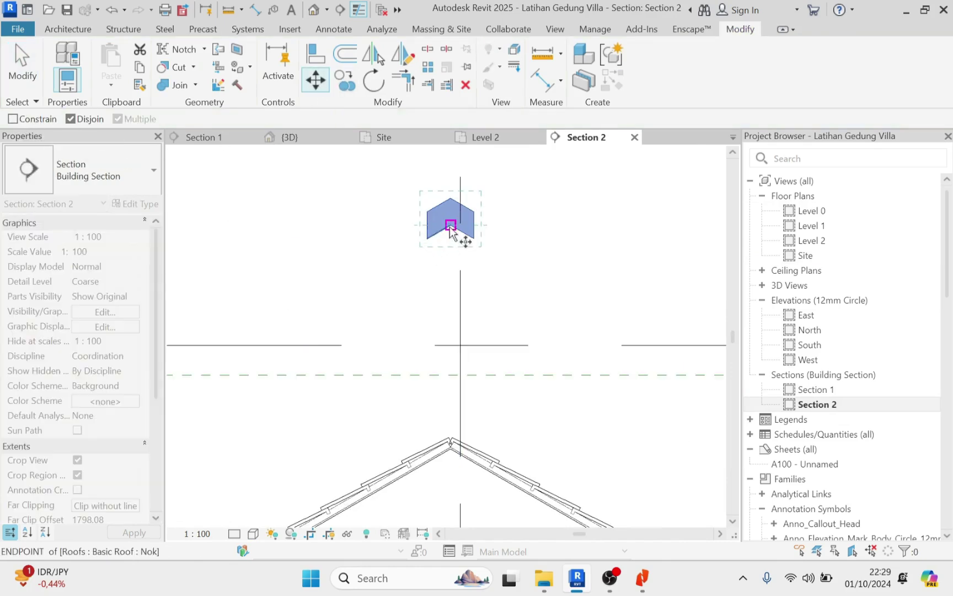
pyautogui.click(450, 252)
pyautogui.scroll(5, 451, 444)
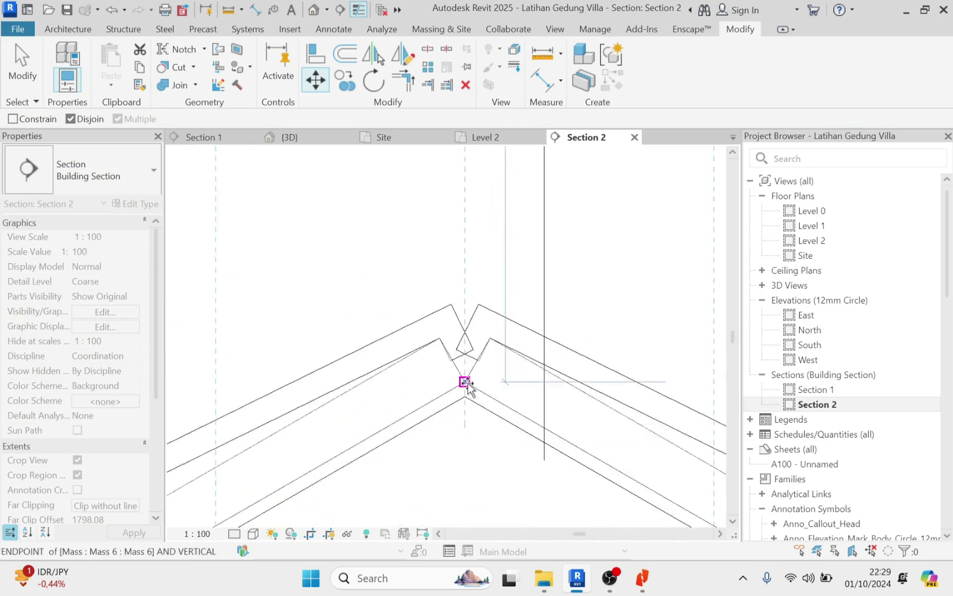
pyautogui.scroll(2, 466, 385)
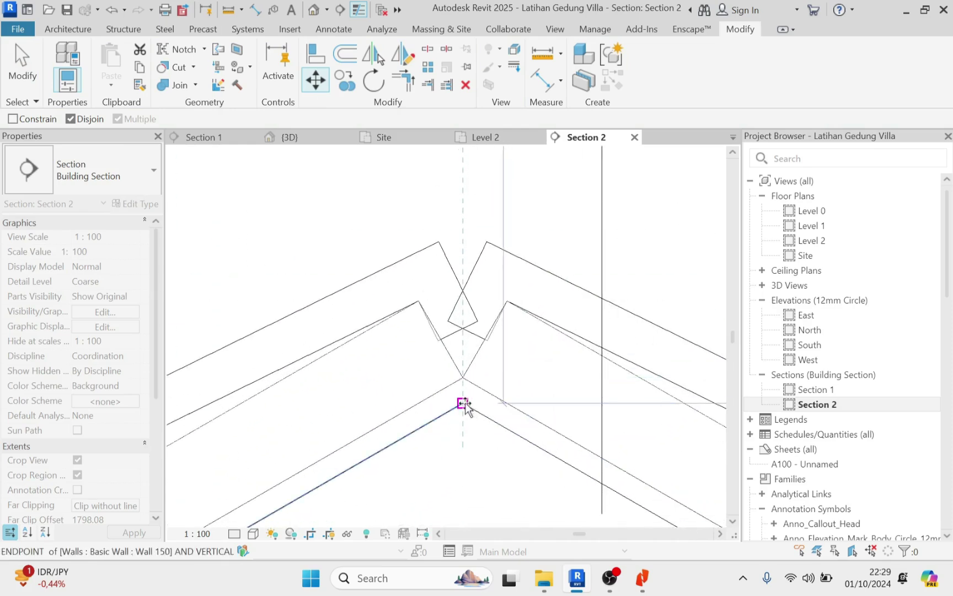
pyautogui.click(463, 403)
pyautogui.scroll(-5, 466, 386)
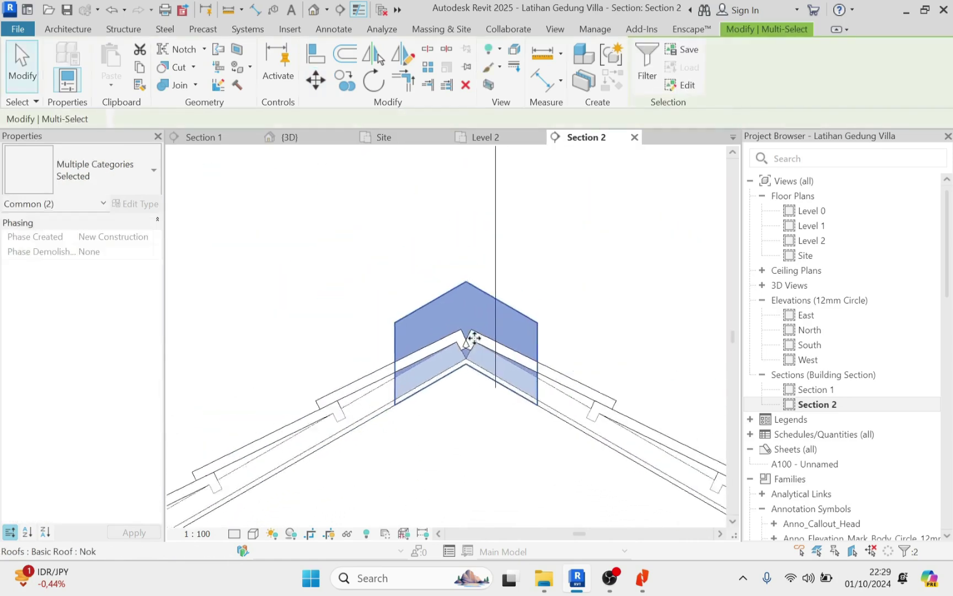
pyautogui.click(552, 295)
# Examine the placed Nok caps on both roof ridges in the 3D view, up to where the cap meets the uppermost tiles.
pyautogui.click(314, 9)
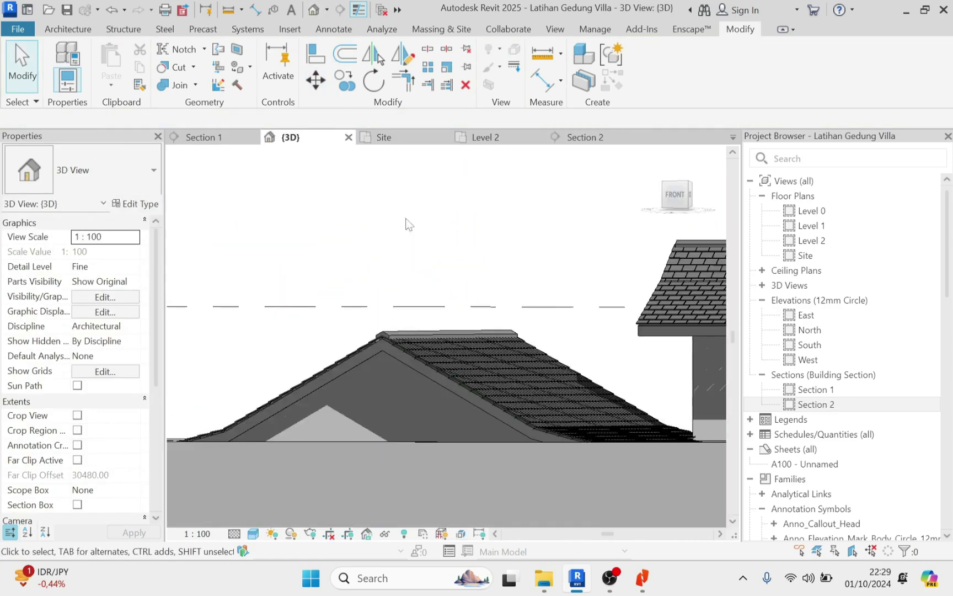
pyautogui.keyDown('shift'); pyautogui.moveTo(404, 219); pyautogui.dragTo(453, 338, button='middle'); pyautogui.keyUp('shift')
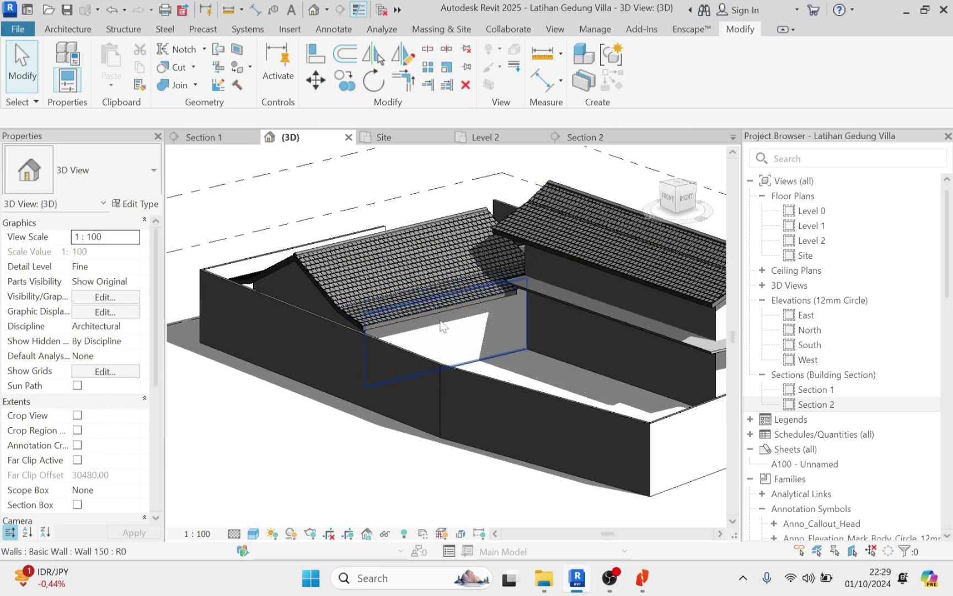
pyautogui.keyDown('shift'); pyautogui.moveTo(429, 330); pyautogui.dragTo(464, 341, button='middle'); pyautogui.keyUp('shift')
pyautogui.scroll(5, 444, 278)
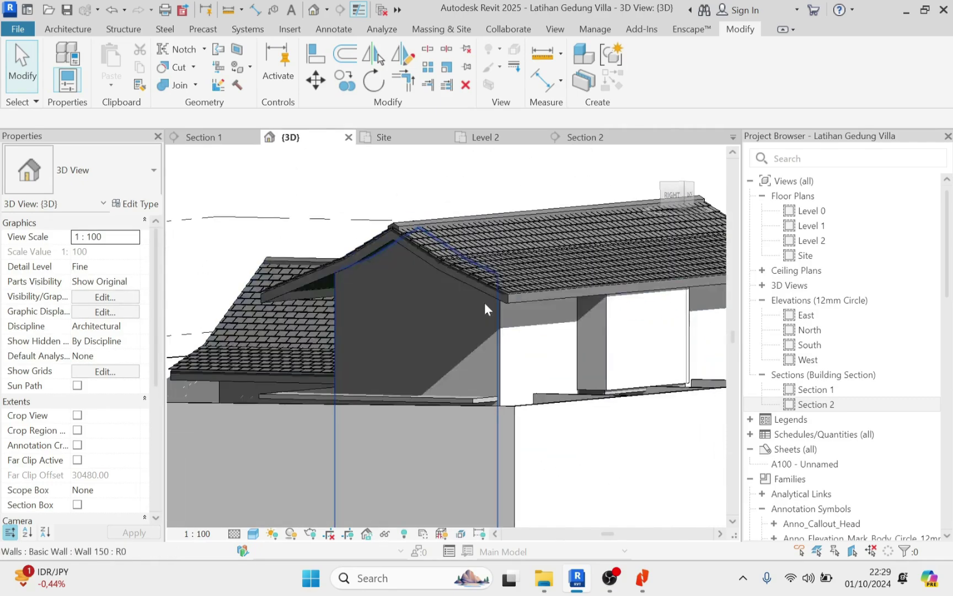
pyautogui.keyDown('shift'); pyautogui.moveTo(484, 302); pyautogui.dragTo(591, 364, button='middle'); pyautogui.keyUp('shift')
pyautogui.moveTo(415, 359); pyautogui.dragTo(598, 388, button='middle')
pyautogui.scroll(3, 477, 368)
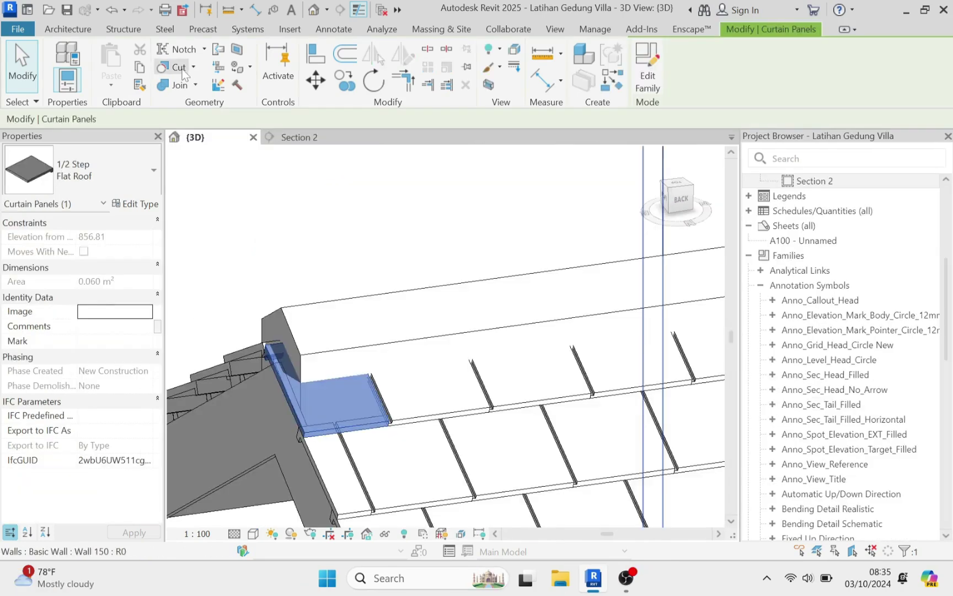
# Cut the first three ridge-row Flat Roof tiles at the gable end of the back slope with the Nok roof using Cut Geometry.
pyautogui.press('c')
pyautogui.press('g')
pyautogui.click(338, 402)
pyautogui.click(386, 323)
pyautogui.click(421, 391)
pyautogui.click(435, 314)
pyautogui.click(521, 377)
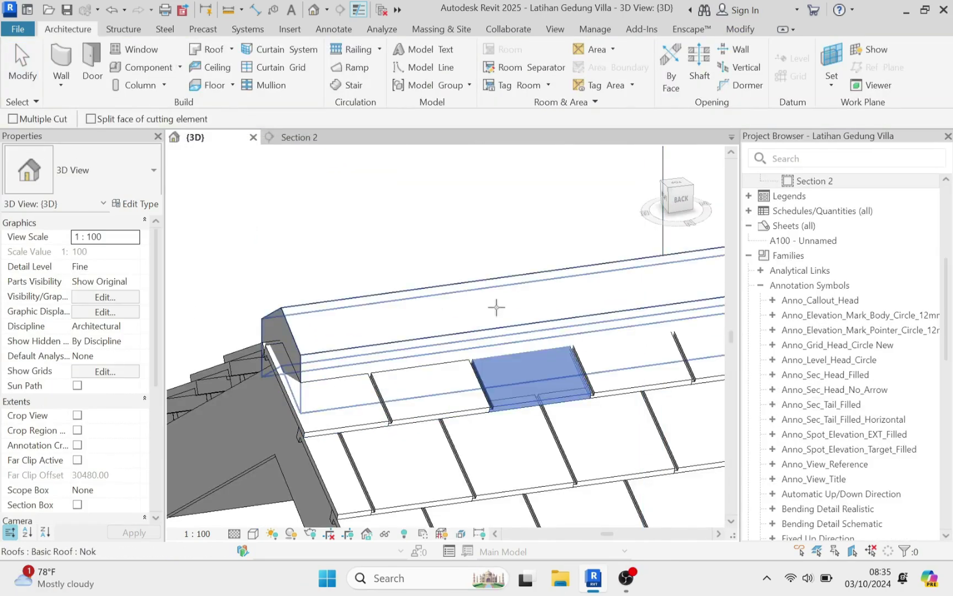
pyautogui.click(496, 306)
# Cut the next three tiles along the back slope's ridge row with the Nok roof.
pyautogui.moveTo(635, 353); pyautogui.dragTo(391, 379, button='middle')
pyautogui.click(391, 381)
pyautogui.click(416, 301)
pyautogui.moveTo(492, 359); pyautogui.dragTo(404, 383, button='middle')
pyautogui.click(407, 386)
pyautogui.click(442, 335)
pyautogui.click(516, 378)
pyautogui.click(545, 317)
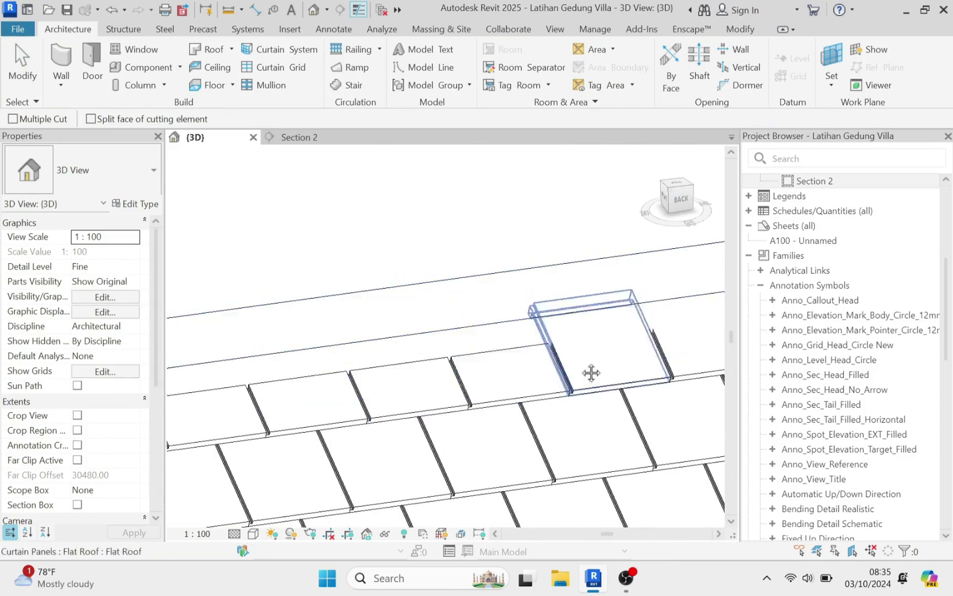
# Continue along the back slope's ridge row, cutting the following three tiles with the Nok roof.
pyautogui.moveTo(592, 375); pyautogui.dragTo(430, 402, button='middle')
pyautogui.click(470, 389)
pyautogui.moveTo(595, 355); pyautogui.dragTo(386, 374, button='middle')
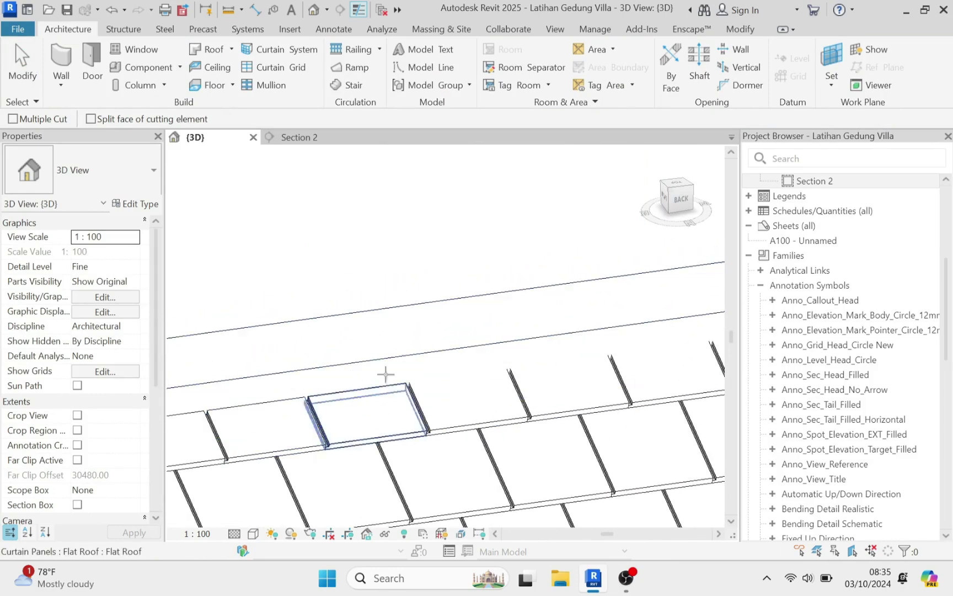
pyautogui.click(487, 379)
pyautogui.click(513, 315)
pyautogui.click(572, 383)
pyautogui.click(593, 307)
# Cut the further tiles still overlapping the Nok roof along the back slope's ridge row.
pyautogui.moveTo(624, 376); pyautogui.dragTo(390, 418, button='middle')
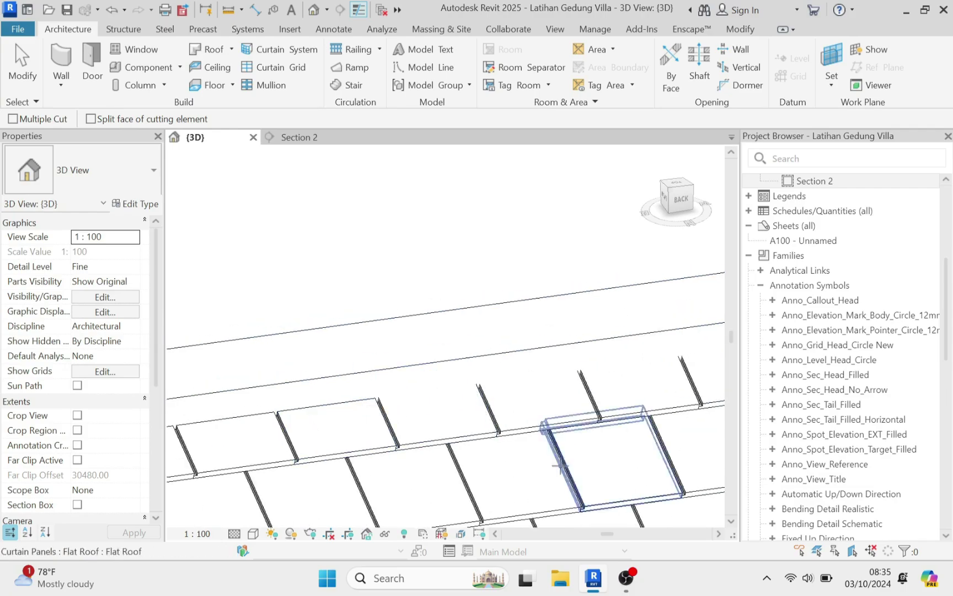
pyautogui.click(404, 360)
pyautogui.moveTo(607, 380); pyautogui.dragTo(396, 428, button='middle')
pyautogui.click(442, 425)
pyautogui.click(464, 362)
pyautogui.moveTo(618, 409); pyautogui.dragTo(459, 452, button='middle')
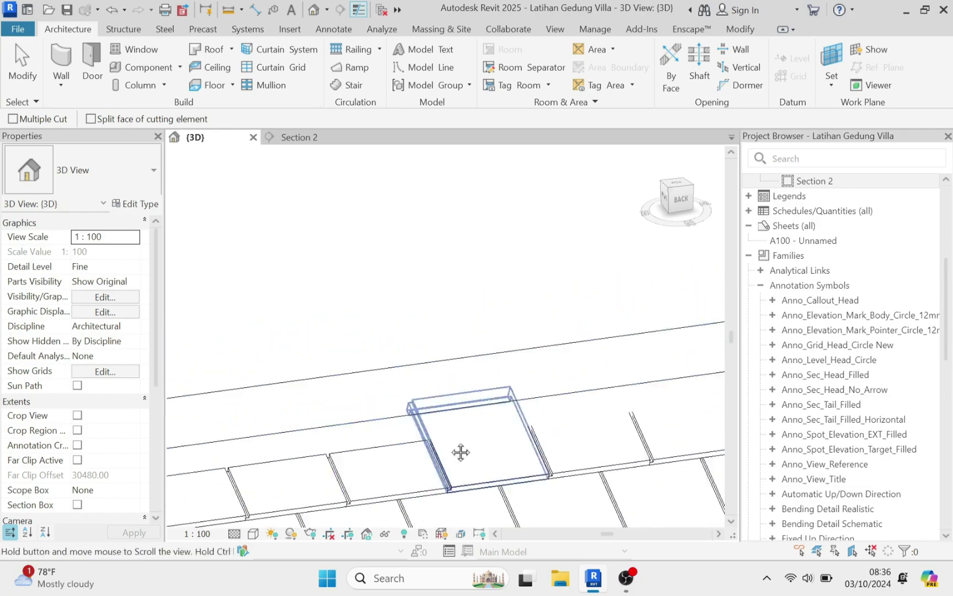
pyautogui.click(317, 476)
pyautogui.click(364, 434)
# Cut the uppermost tiles on the front slope of the same roof where they overlap the Nok roof.
pyautogui.keyDown('shift'); pyautogui.moveTo(364, 419); pyautogui.dragTo(481, 366, button='middle'); pyautogui.keyUp('shift')
pyautogui.click(482, 366)
pyautogui.click(493, 303)
pyautogui.moveTo(380, 329); pyautogui.dragTo(478, 338, button='middle')
pyautogui.click(479, 338)
pyautogui.scroll(-2, 479, 338)
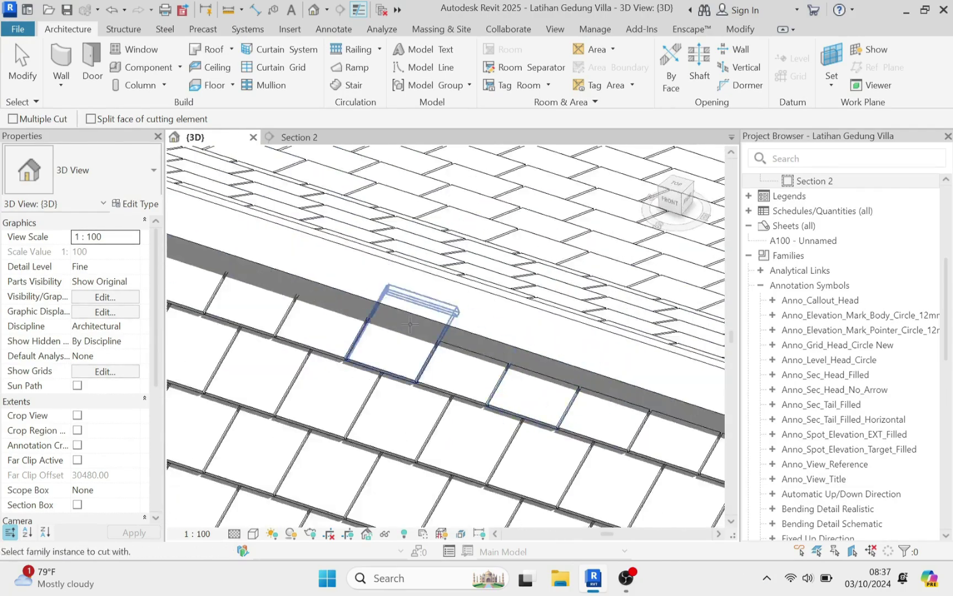
pyautogui.moveTo(394, 353); pyautogui.dragTo(485, 463, button='middle')
pyautogui.click(488, 464)
pyautogui.click(502, 419)
# Cut the ridge-row tiles on the second roof's right-facing slope with its Nok roof.
pyautogui.scroll(-5, 502, 419)
pyautogui.scroll(6, 323, 281)
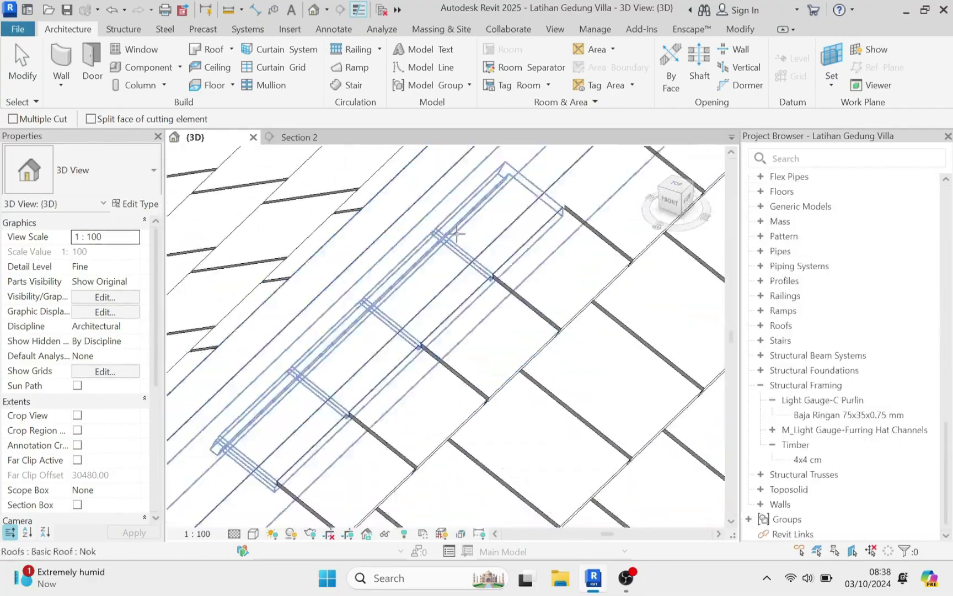
pyautogui.keyDown('shift'); pyautogui.moveTo(453, 234); pyautogui.dragTo(496, 221, button='middle'); pyautogui.keyUp('shift')
pyautogui.click(529, 253)
pyautogui.click(600, 332)
pyautogui.click(457, 320)
pyautogui.moveTo(457, 320); pyautogui.dragTo(491, 351, button='middle')
pyautogui.click(557, 340)
pyautogui.moveTo(557, 340); pyautogui.dragTo(607, 353, button='middle')
pyautogui.click(436, 380)
pyautogui.click(432, 416)
# Cut the overlapping ridge-row tile on the second roof's left-facing slope with its Nok roof.
pyautogui.moveTo(432, 417); pyautogui.dragTo(317, 318, button='middle')
pyautogui.scroll(-2, 331, 309)
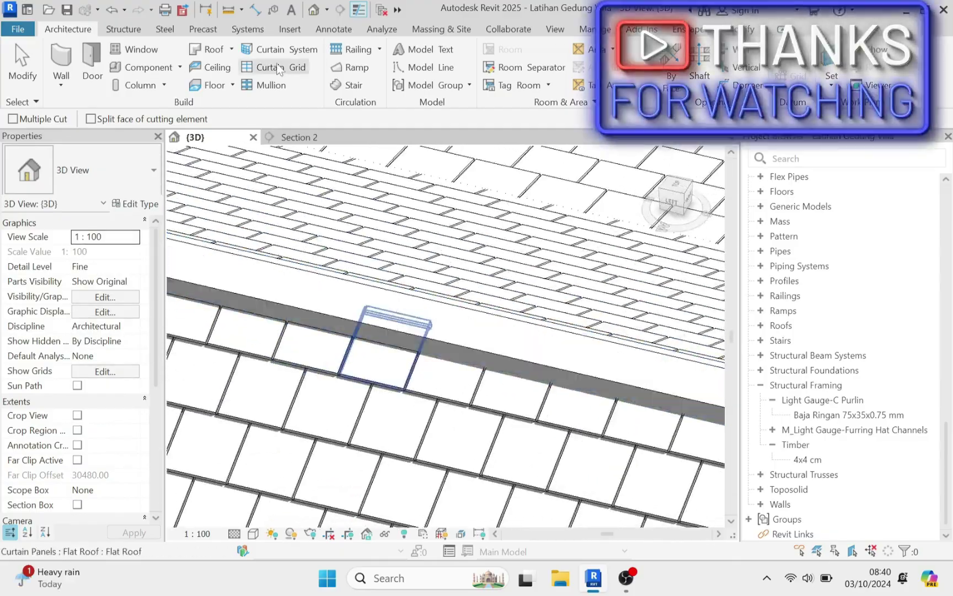
pyautogui.click(436, 353)
pyautogui.click(359, 375)
# Examine the trimmed tiles beside the Nok roof near the gable end, selecting one, and review the overall roof.
pyautogui.scroll(-5, 489, 343)
pyautogui.moveTo(489, 343); pyautogui.dragTo(362, 266, button='middle')
pyautogui.scroll(4, 361, 342)
pyautogui.click(393, 368)
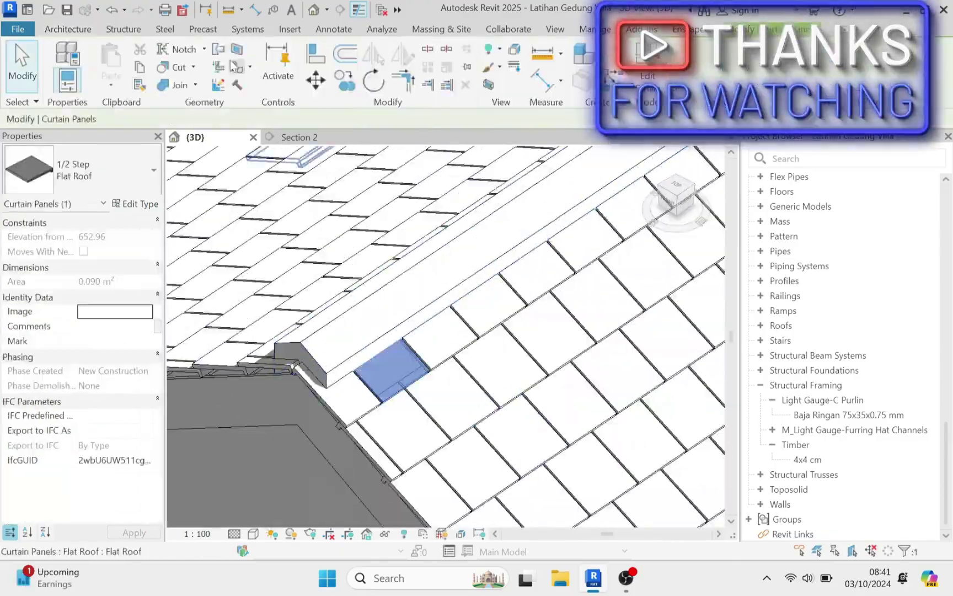
pyautogui.scroll(-6, 392, 368)
pyautogui.keyDown('shift'); pyautogui.moveTo(392, 368); pyautogui.dragTo(508, 465, button='middle'); pyautogui.keyUp('shift')
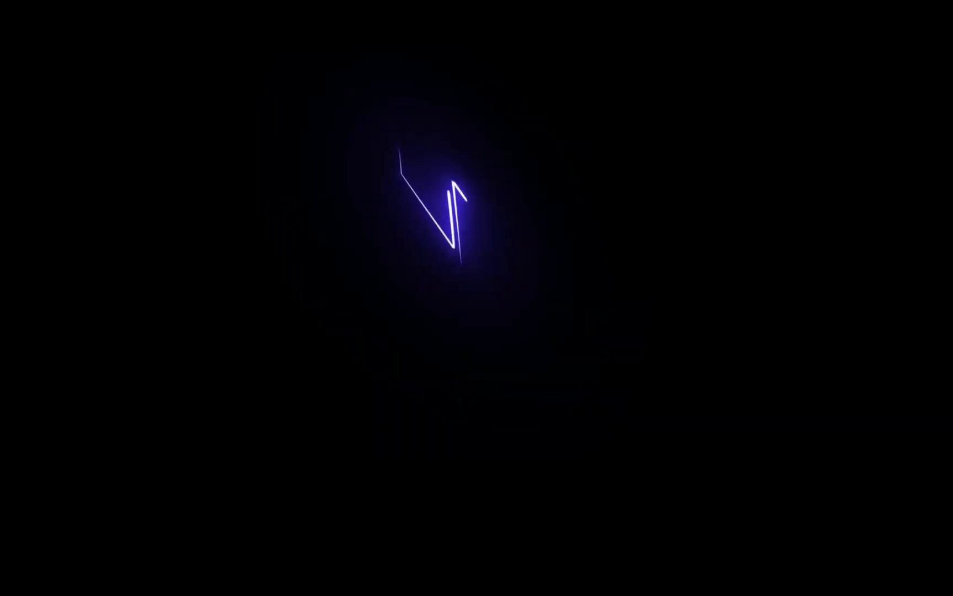